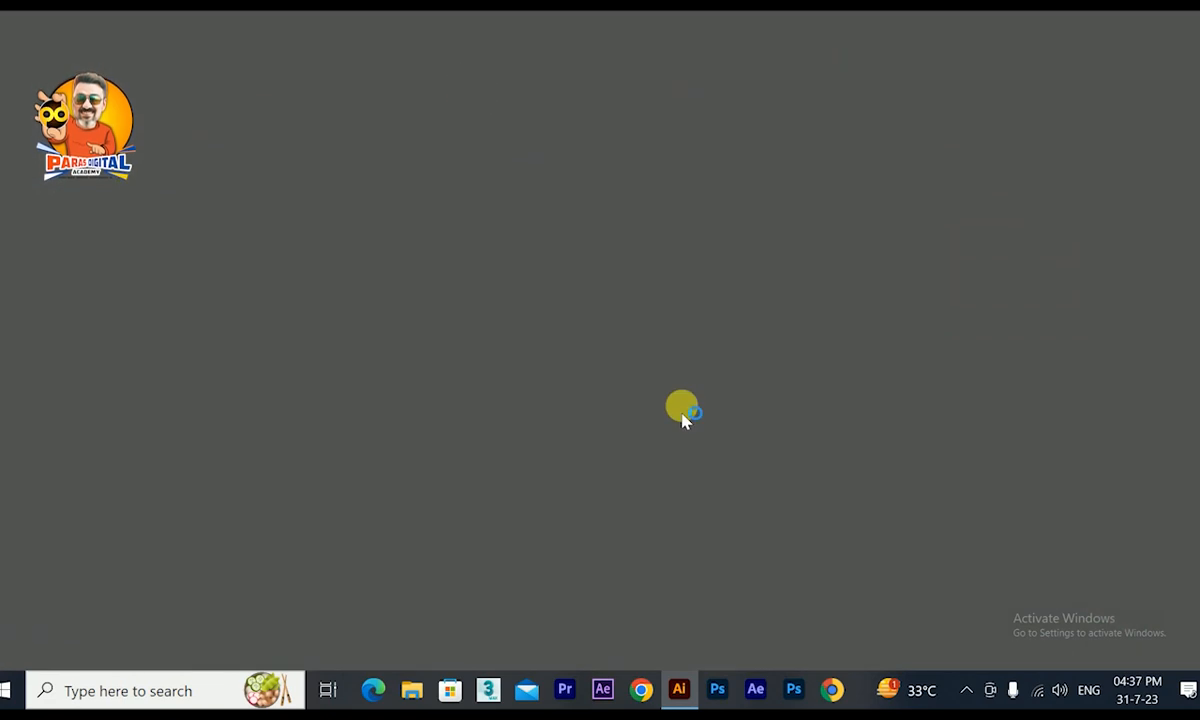
Step: Examine how the character's arms, legs and body are separated into five layers in the Illustrator file
click(321, 366)
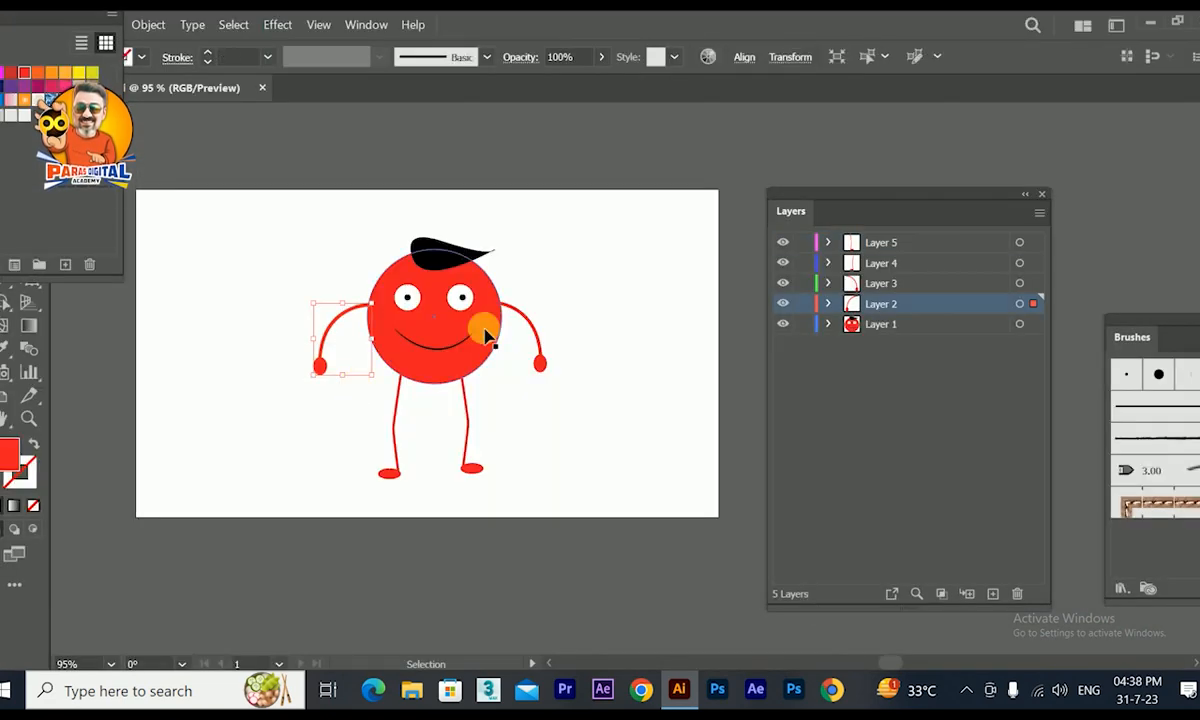
click(527, 318)
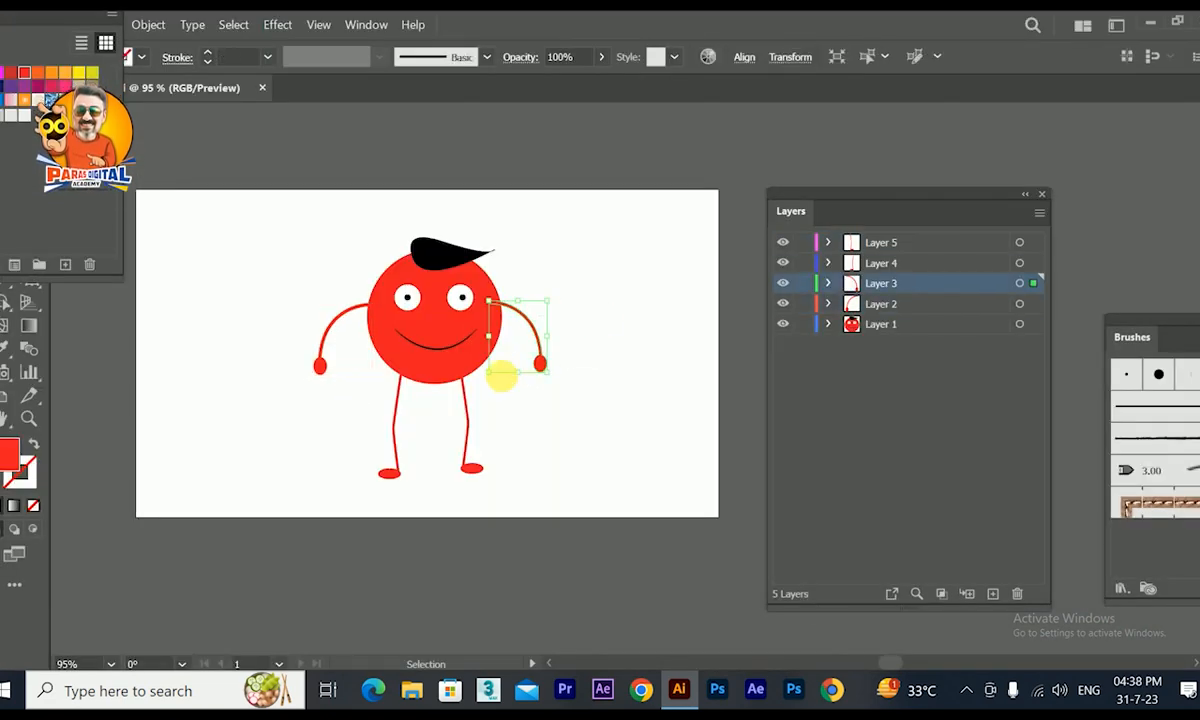
click(423, 362)
drag(445, 314, 530, 307)
key(ctrl+z)
click(828, 324)
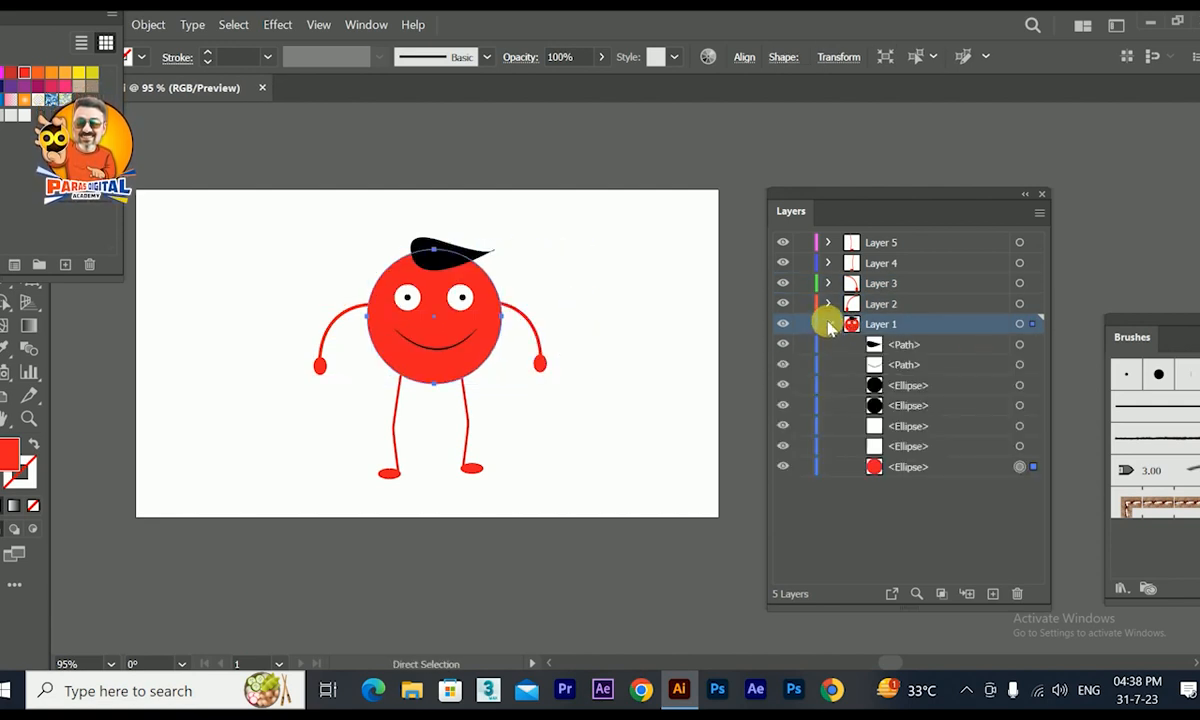
click(828, 324)
key(v)
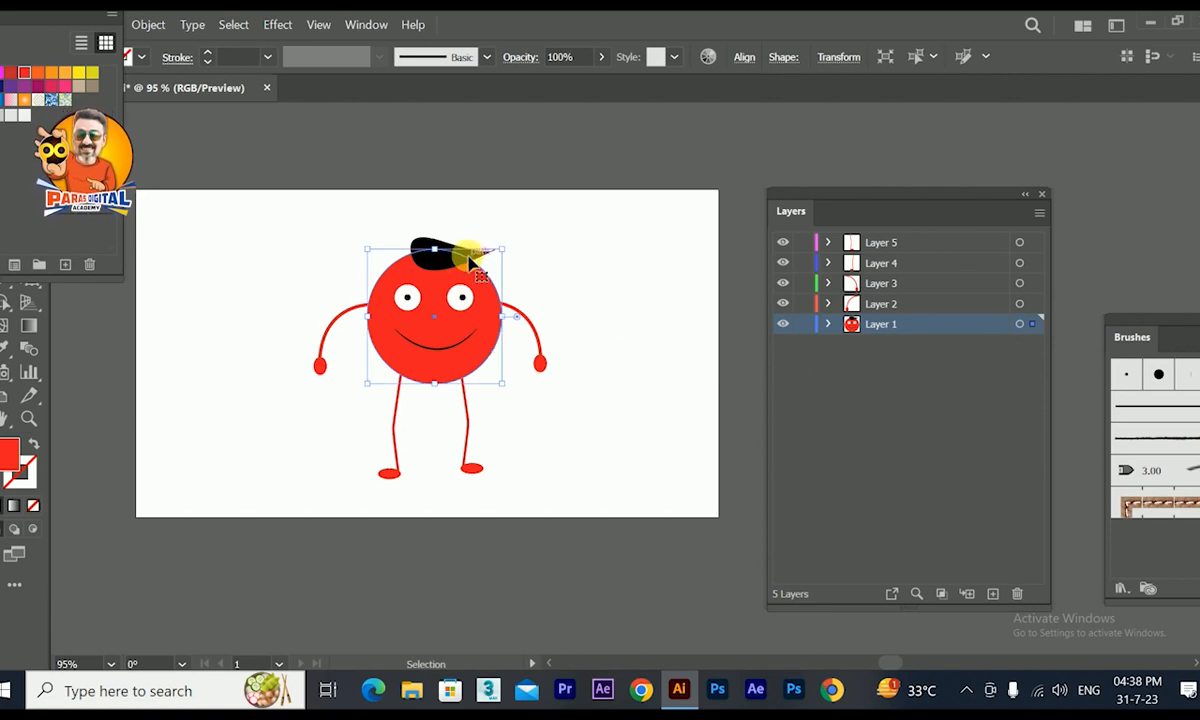
click(393, 455)
click(468, 468)
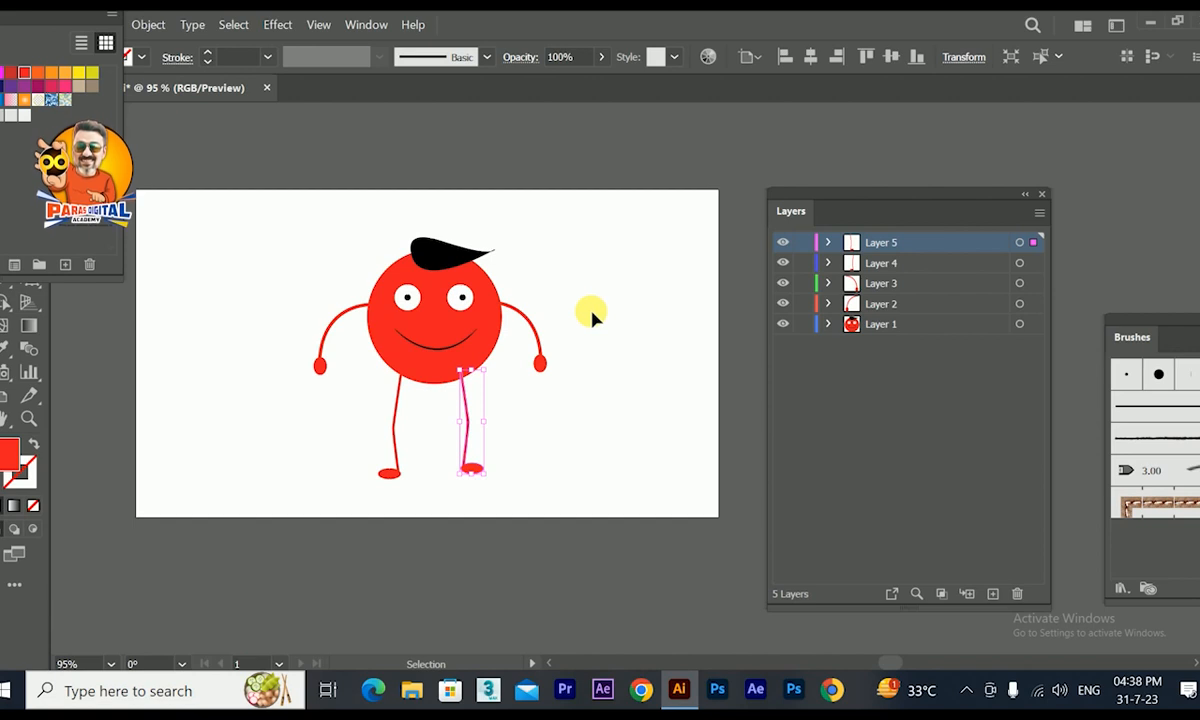
click(518, 315)
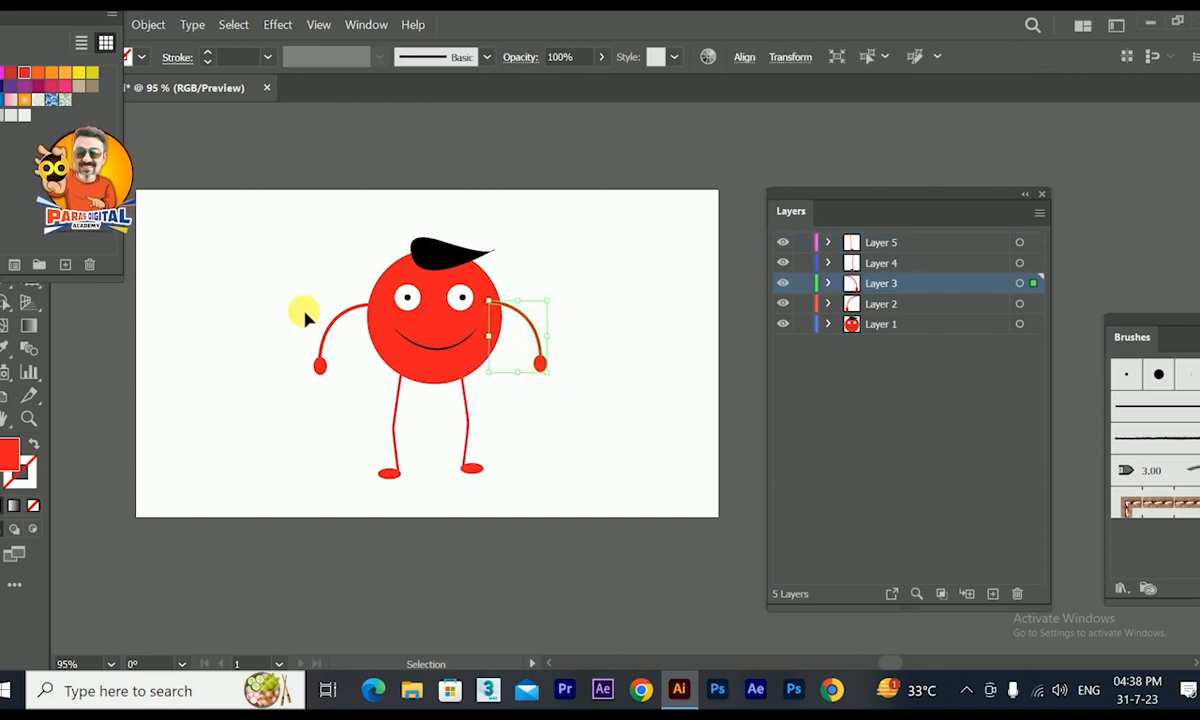
click(322, 345)
click(603, 409)
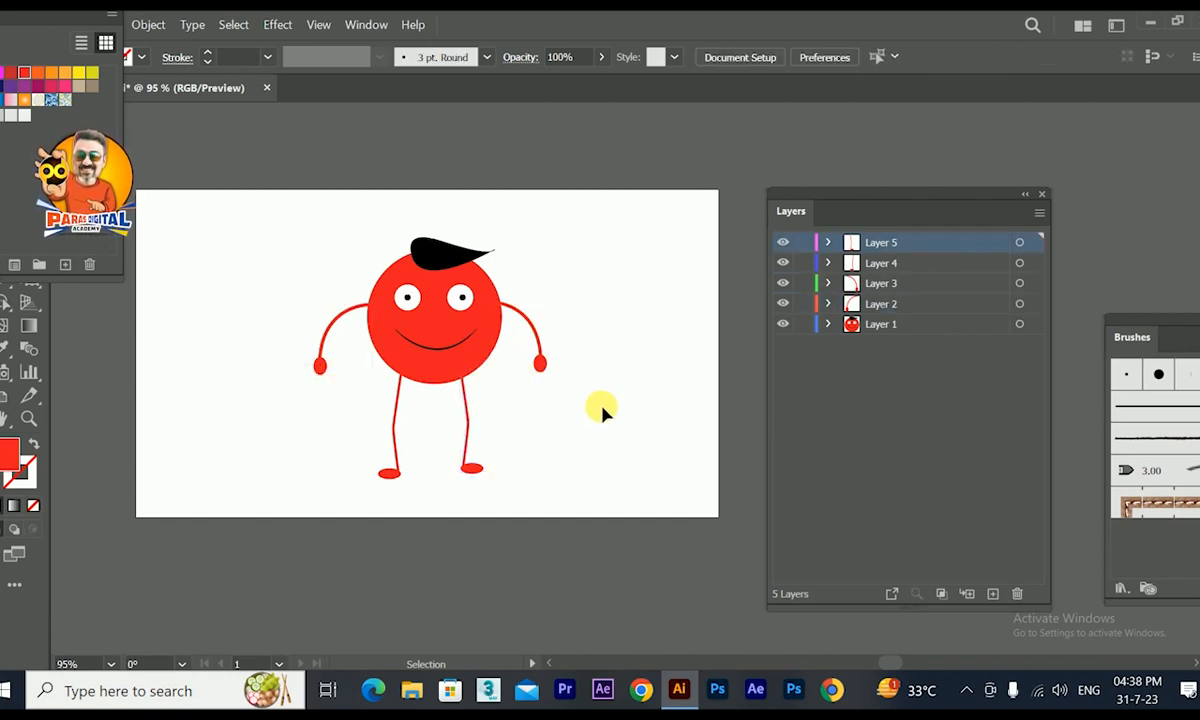
Step: Close the Illustrator document and, in After Effects, create a 1280 x 720 composition at 25 fps lasting 20 seconds
click(267, 90)
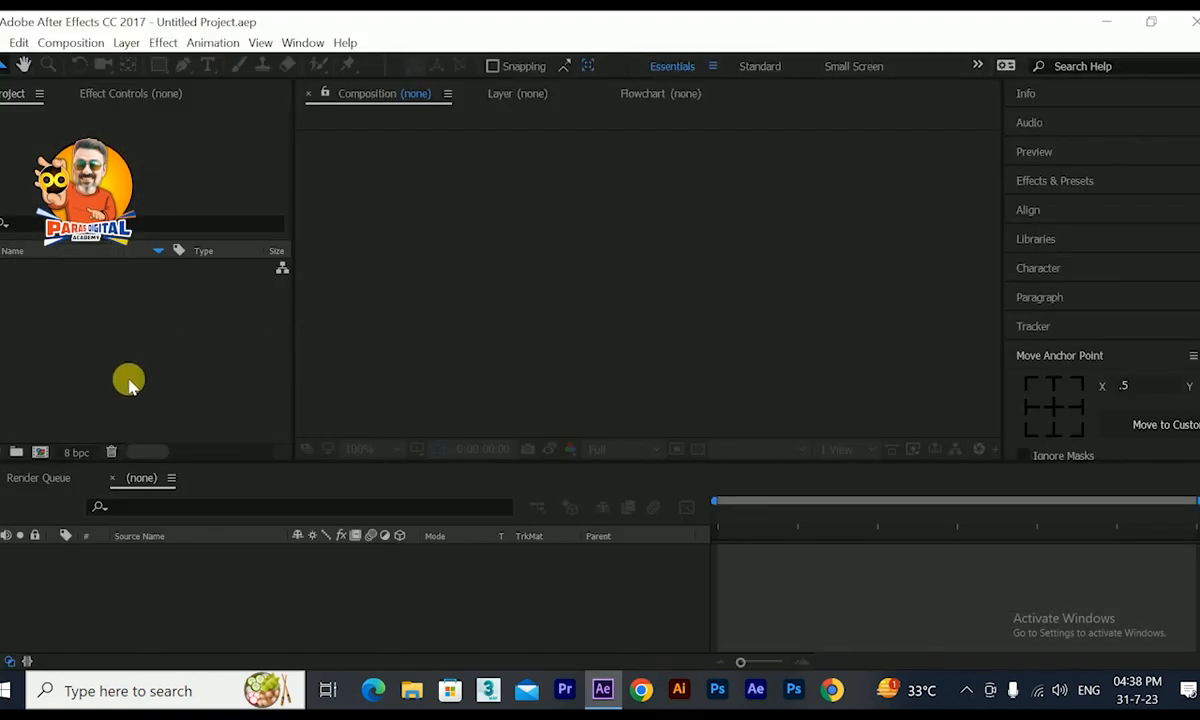
click(40, 452)
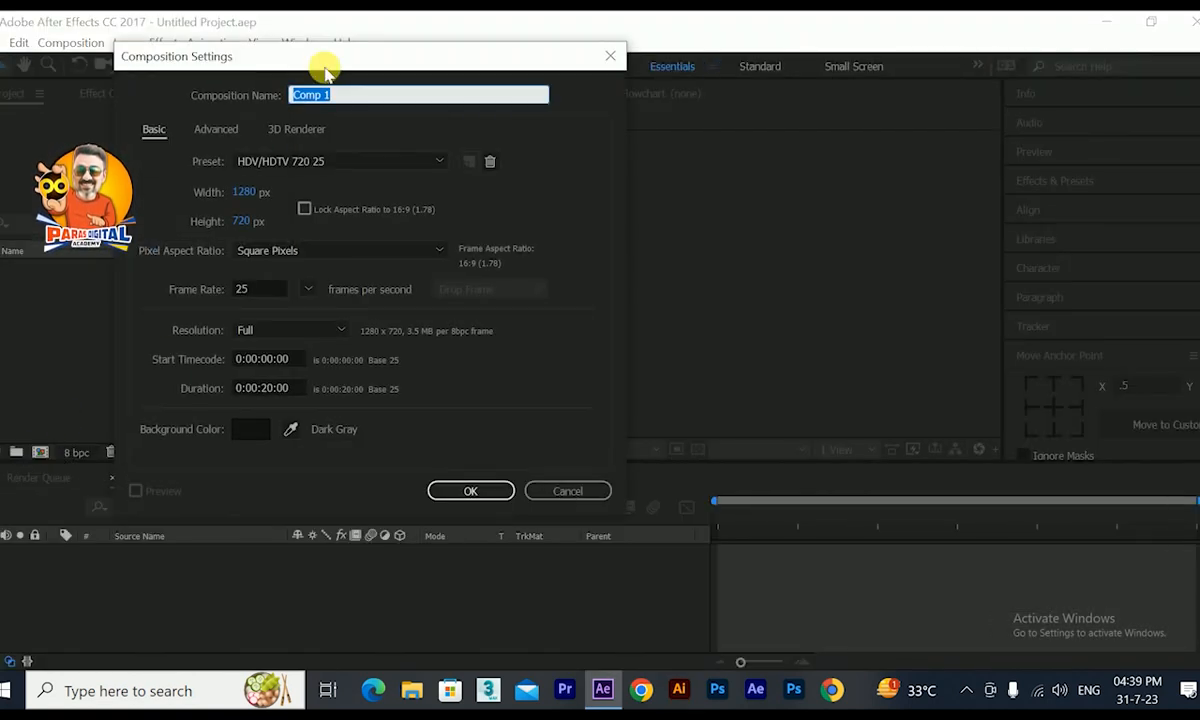
click(598, 502)
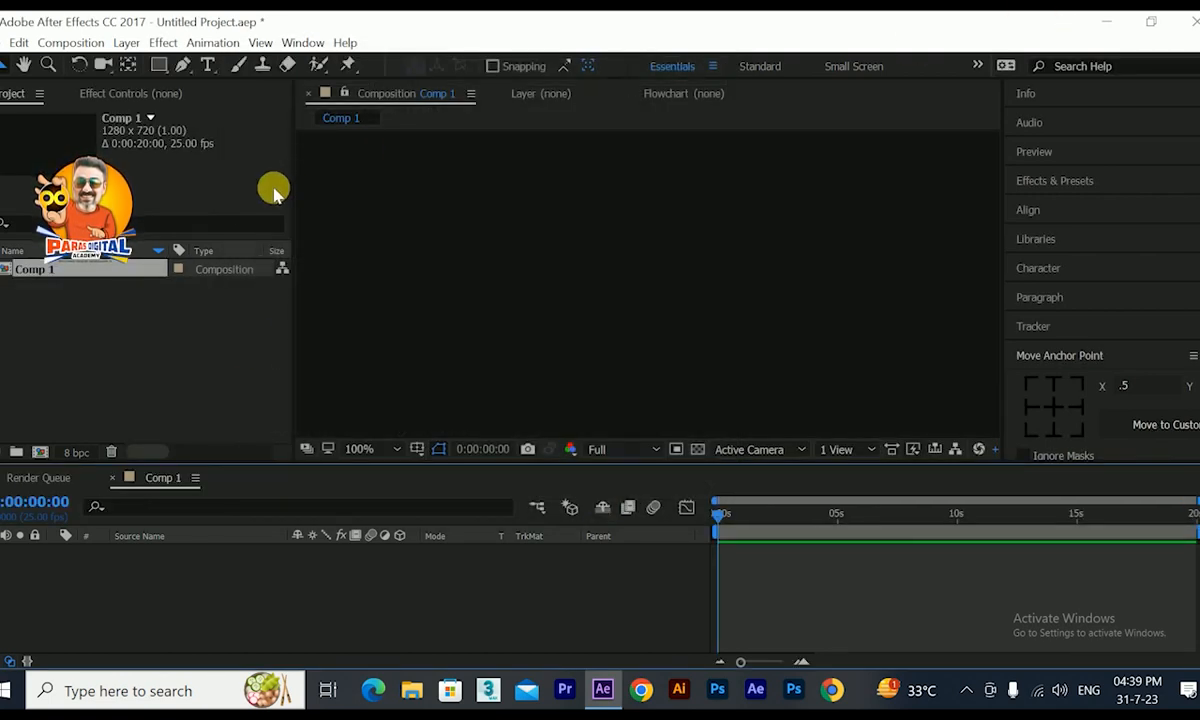
Step: Import the "ch for duik" Illustrator file from the Desktop as Composition - Retain Layer Sizes
double_click(231, 368)
scroll(1070, 300, down, 5)
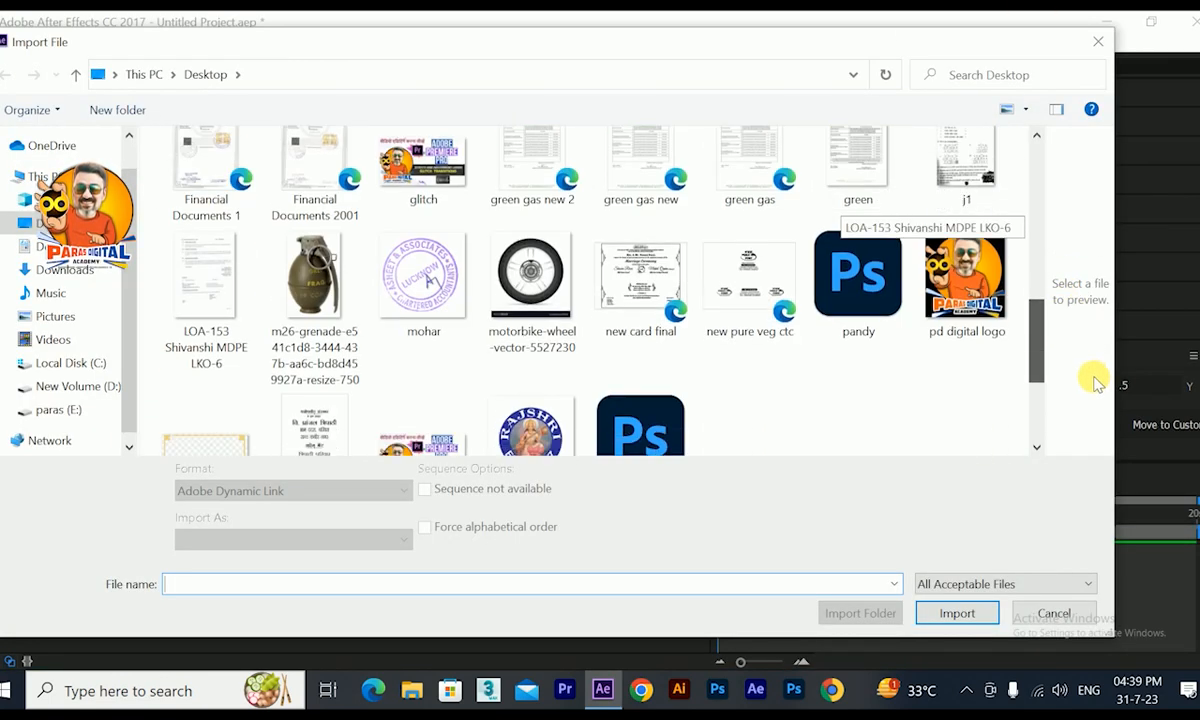
drag(1108, 422, 1098, 289)
click(205, 228)
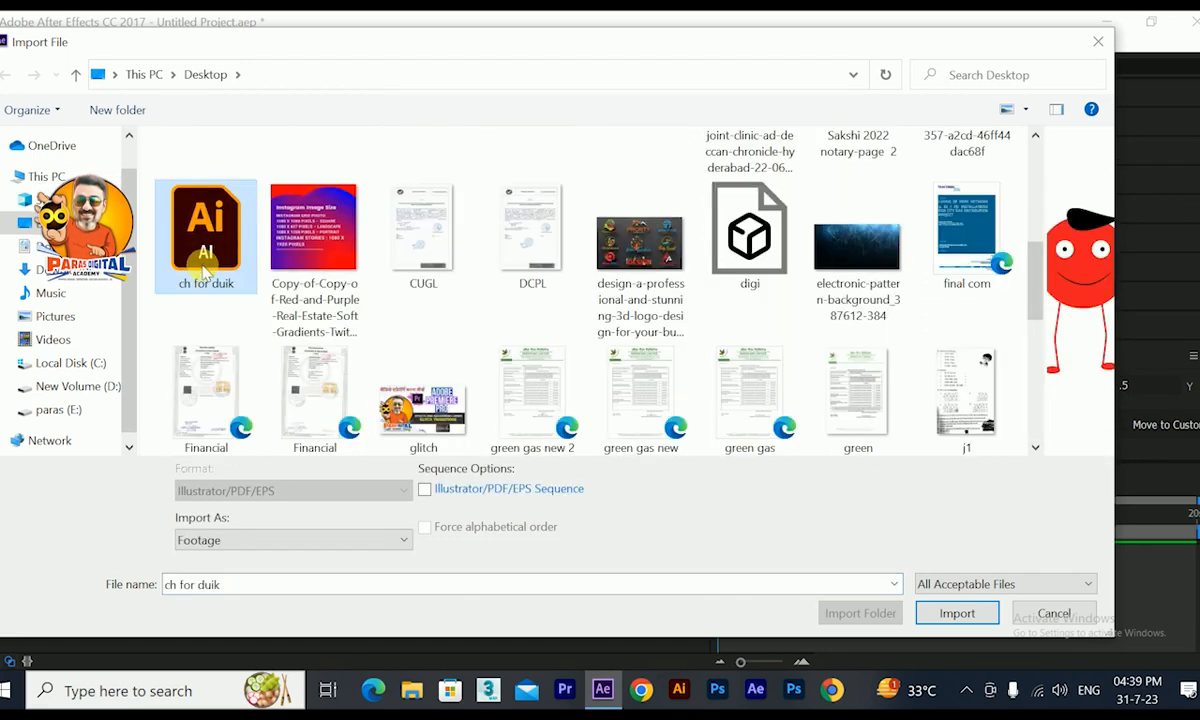
click(291, 537)
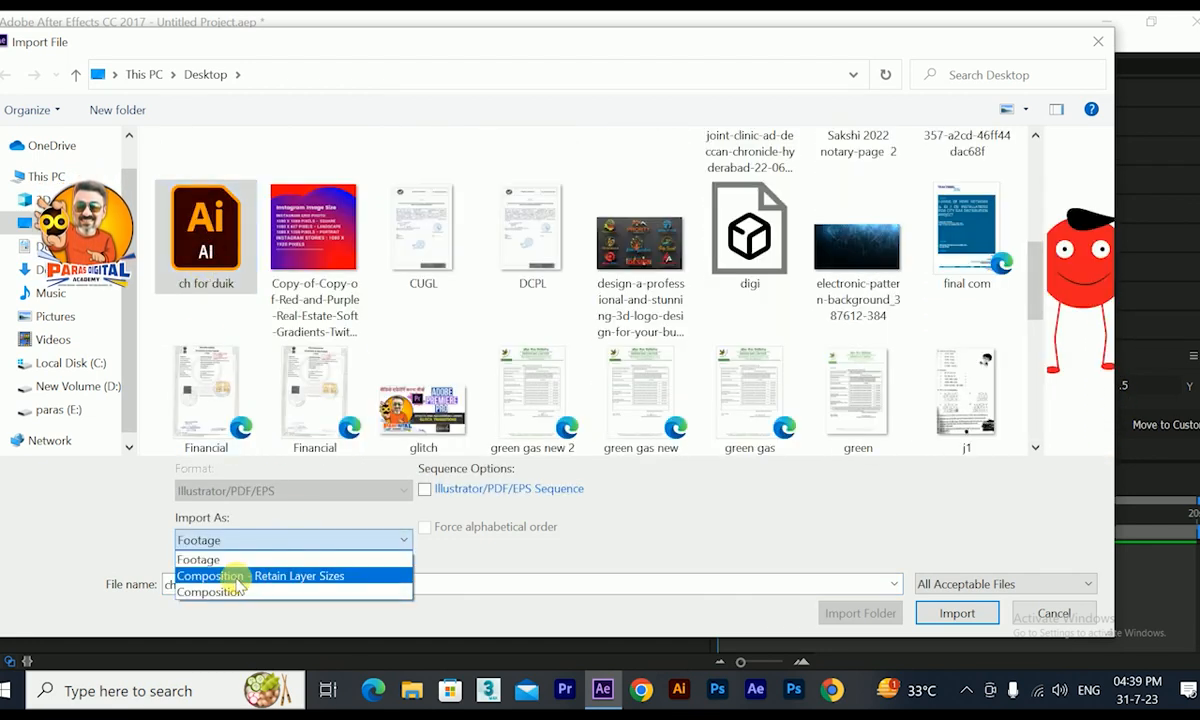
click(312, 576)
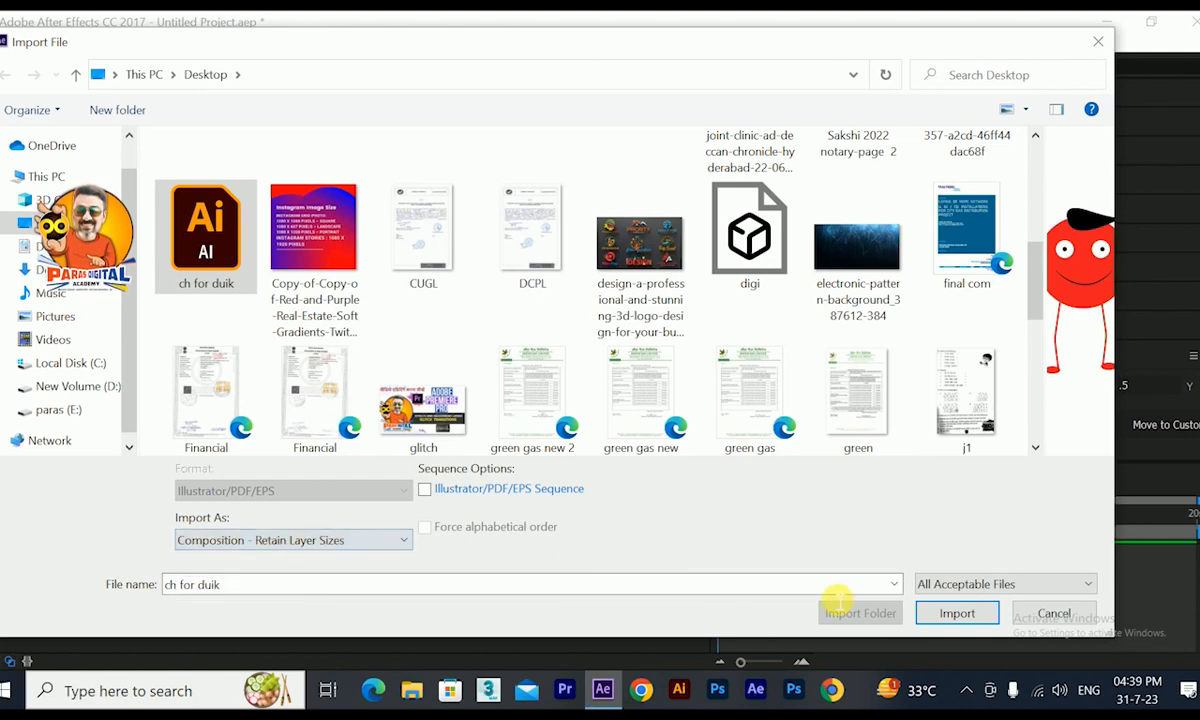
click(952, 612)
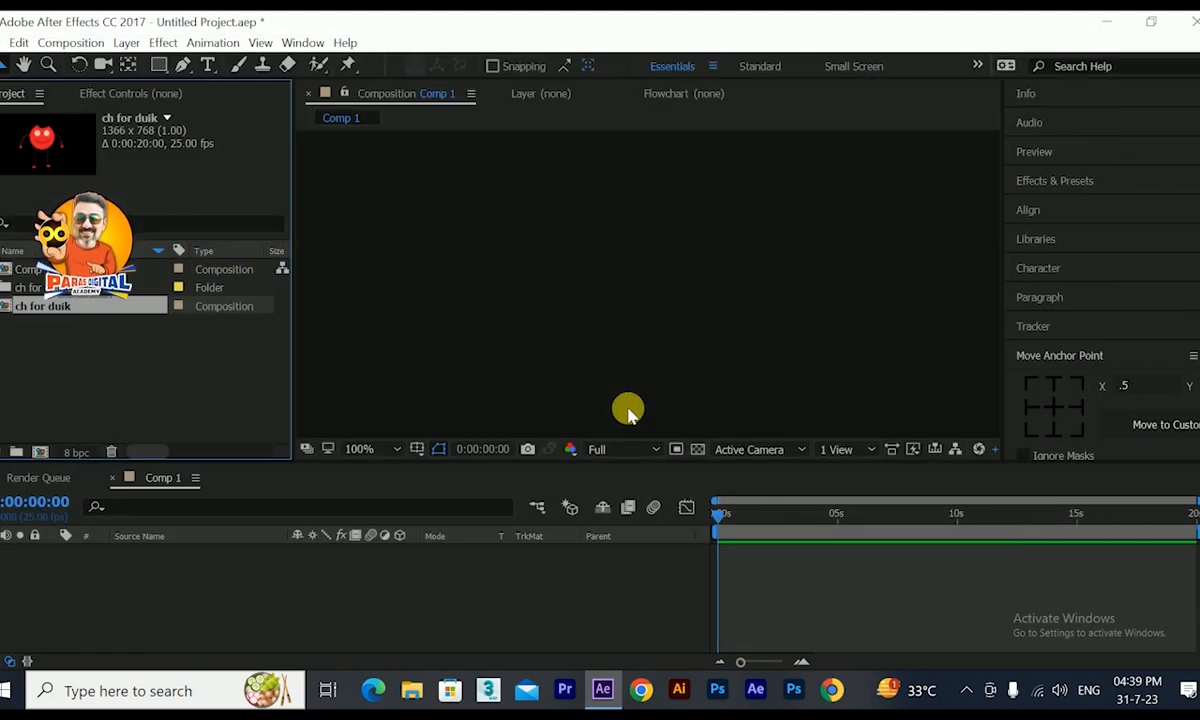
Step: Open the imported "ch for duik" composition so the whole character is in view
double_click(5, 312)
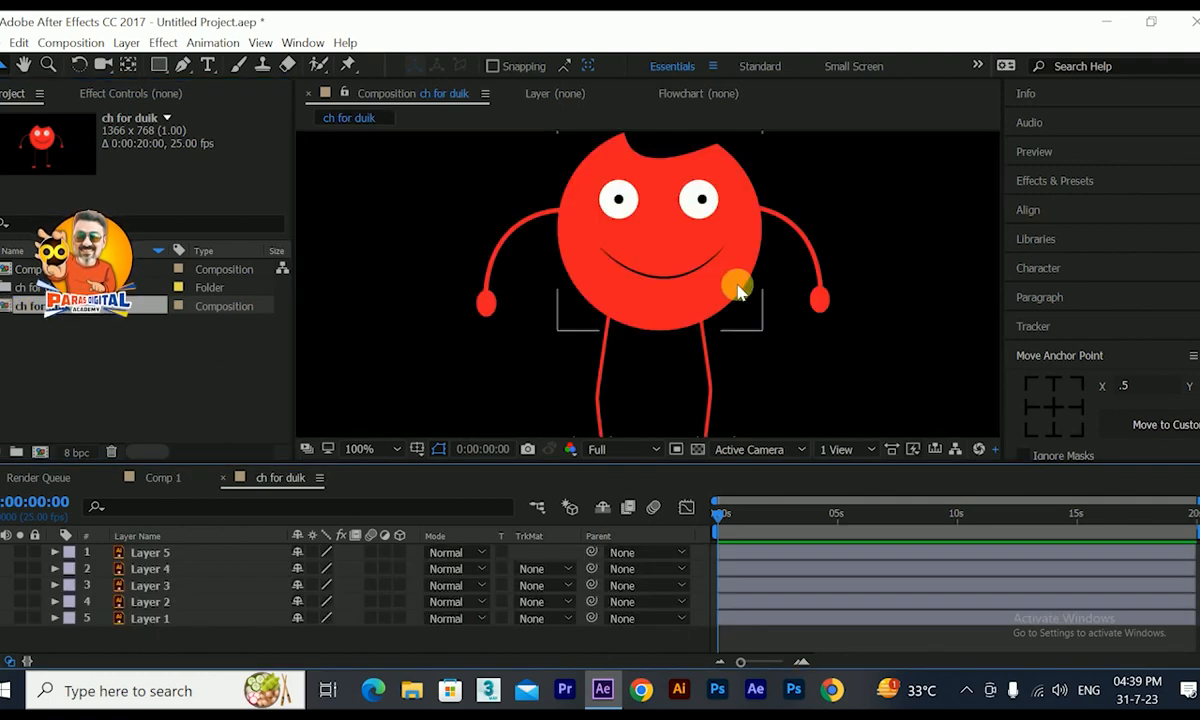
scroll(735, 284, down, 1)
drag(734, 283, 670, 280)
Step: Rename Layer 1 as body and Layer 2 as R_arm
click(141, 617)
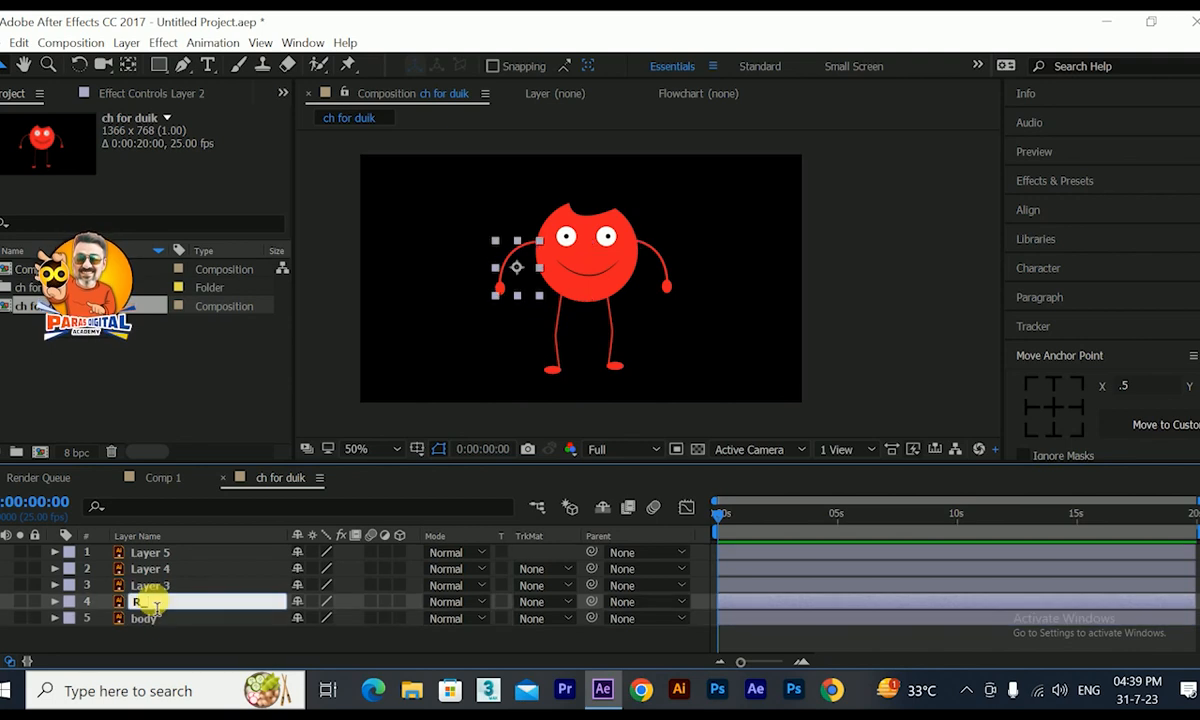
click(157, 607)
text(R)
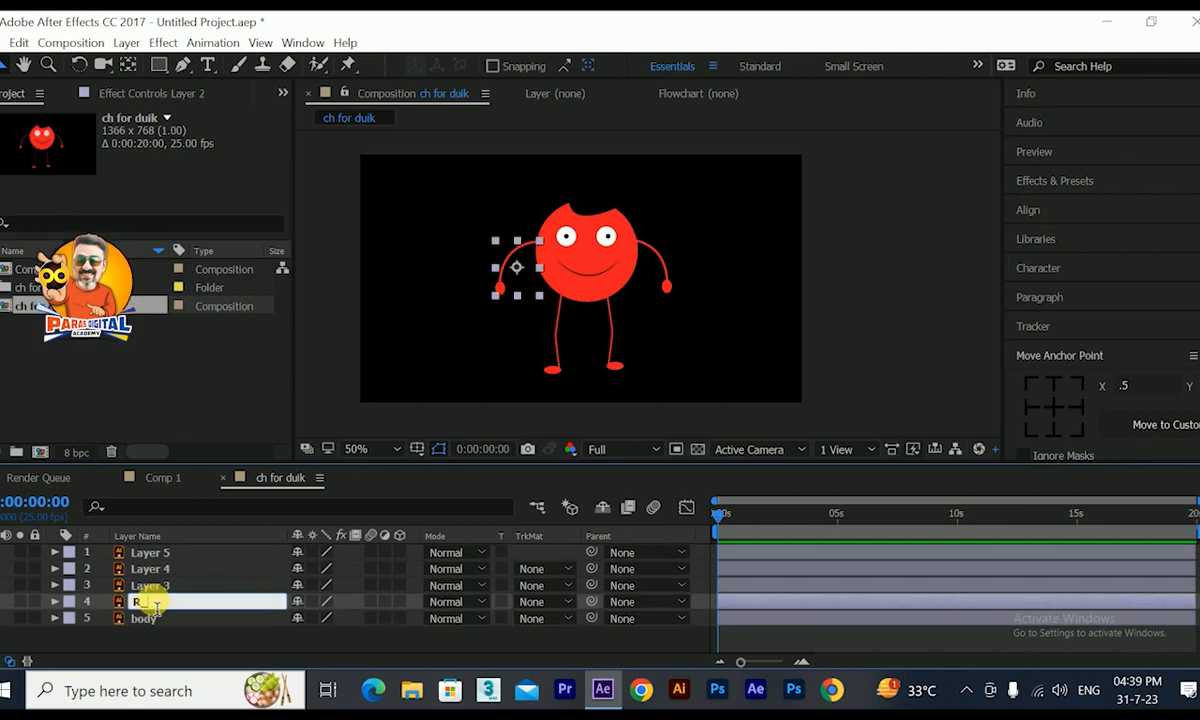
text(_arm)
key(Return)
Step: Rename Layer 3 as L_arm
click(160, 585)
key(Return)
text(L)
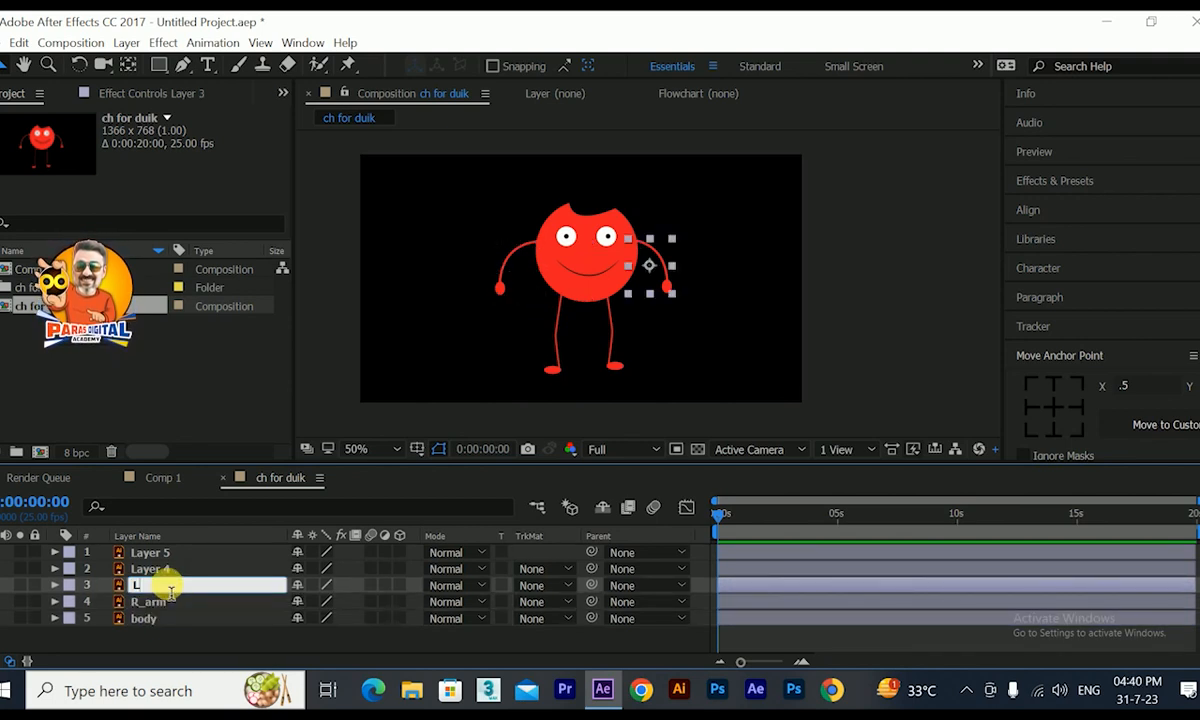
text(_arm)
key(Return)
Step: Rename Layer 4 as R_leg and Layer 5 as L_leg
click(160, 568)
key(Return)
text(R)
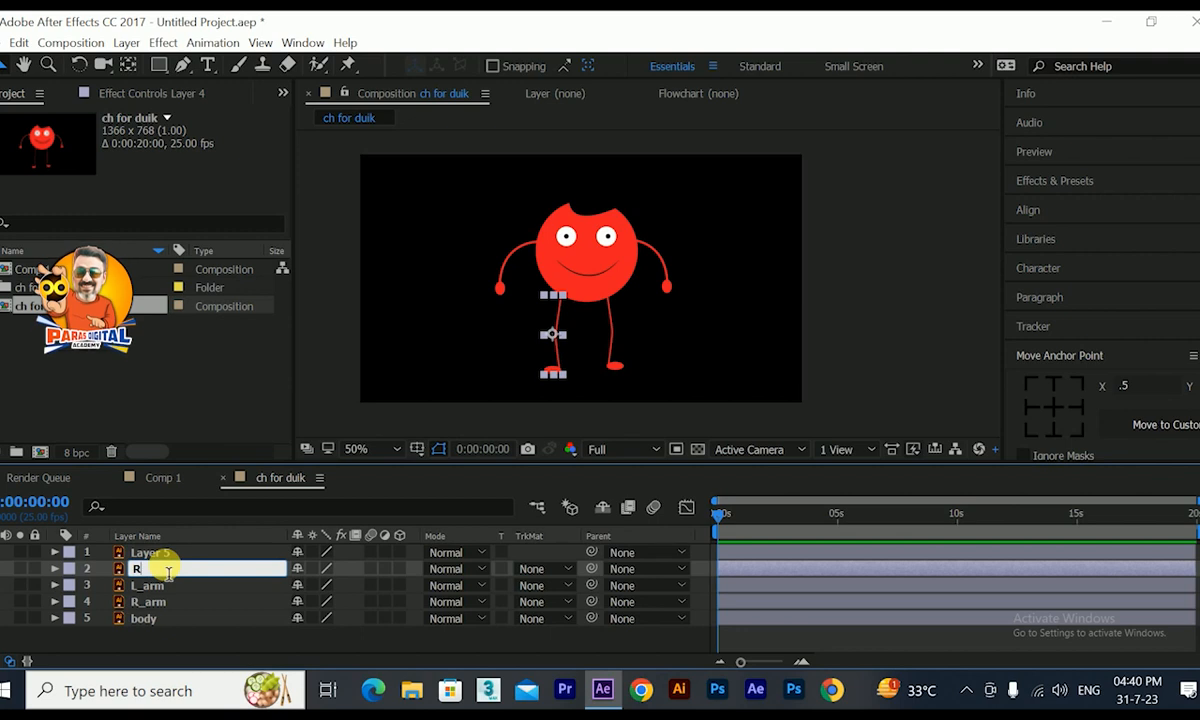
text(_leg)
key(Return)
click(160, 551)
key(Return)
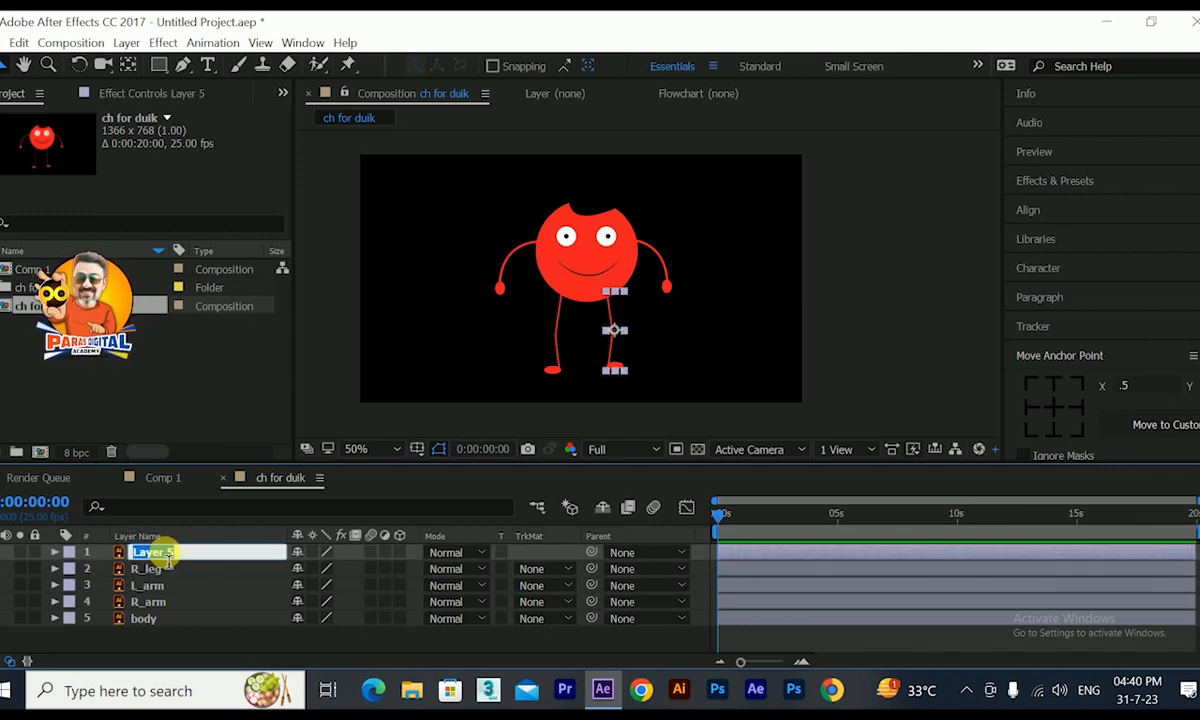
text(L)
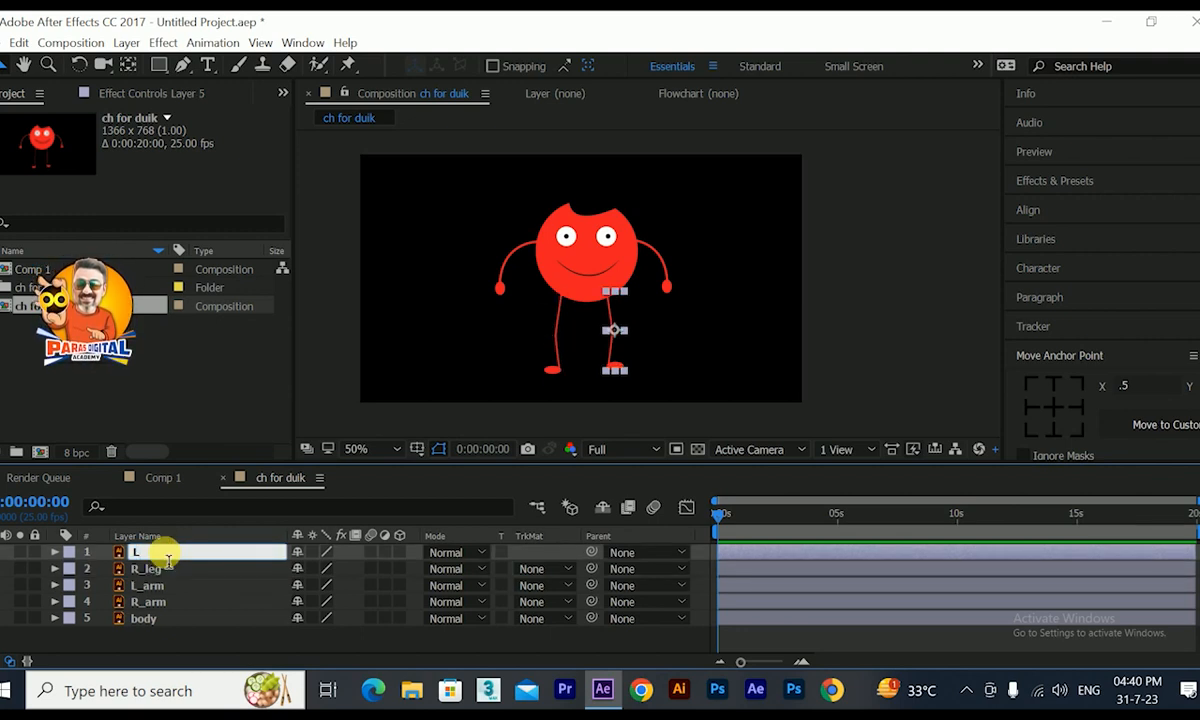
text(_leg)
key(Return)
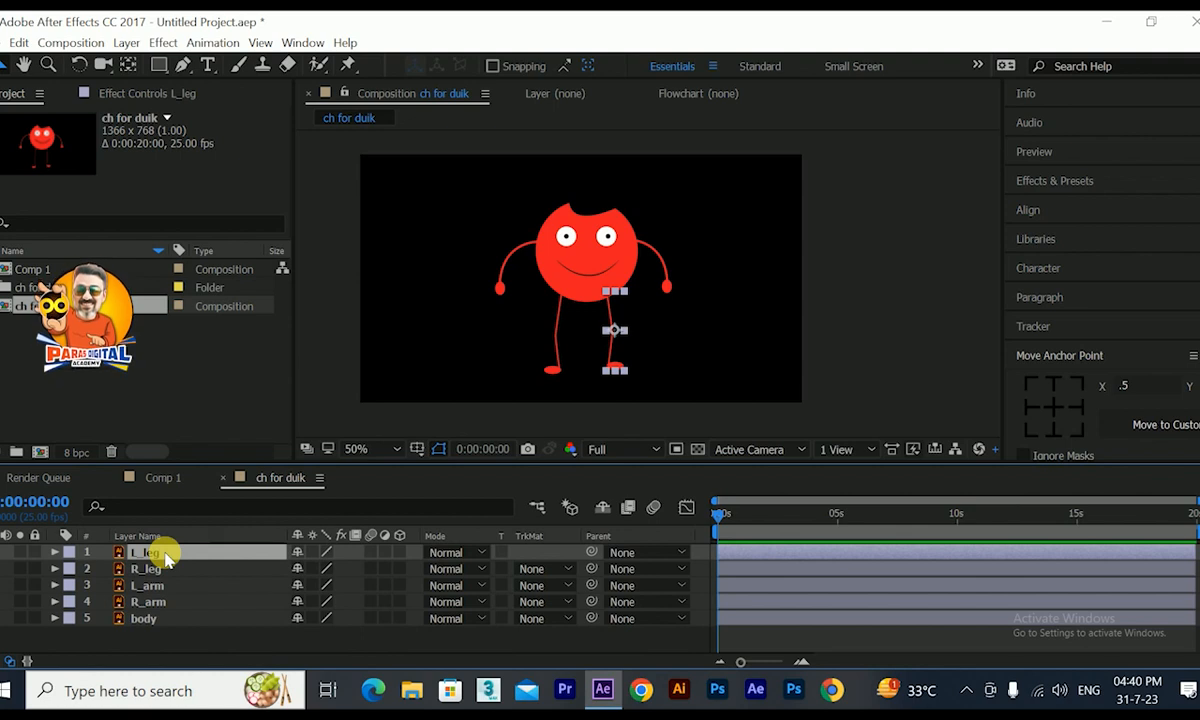
Step: Place puppet pins on the joints of R_arm and L_arm, starting at the right shoulder, with a mesh expansion of 12
scroll(565, 313, up, 3)
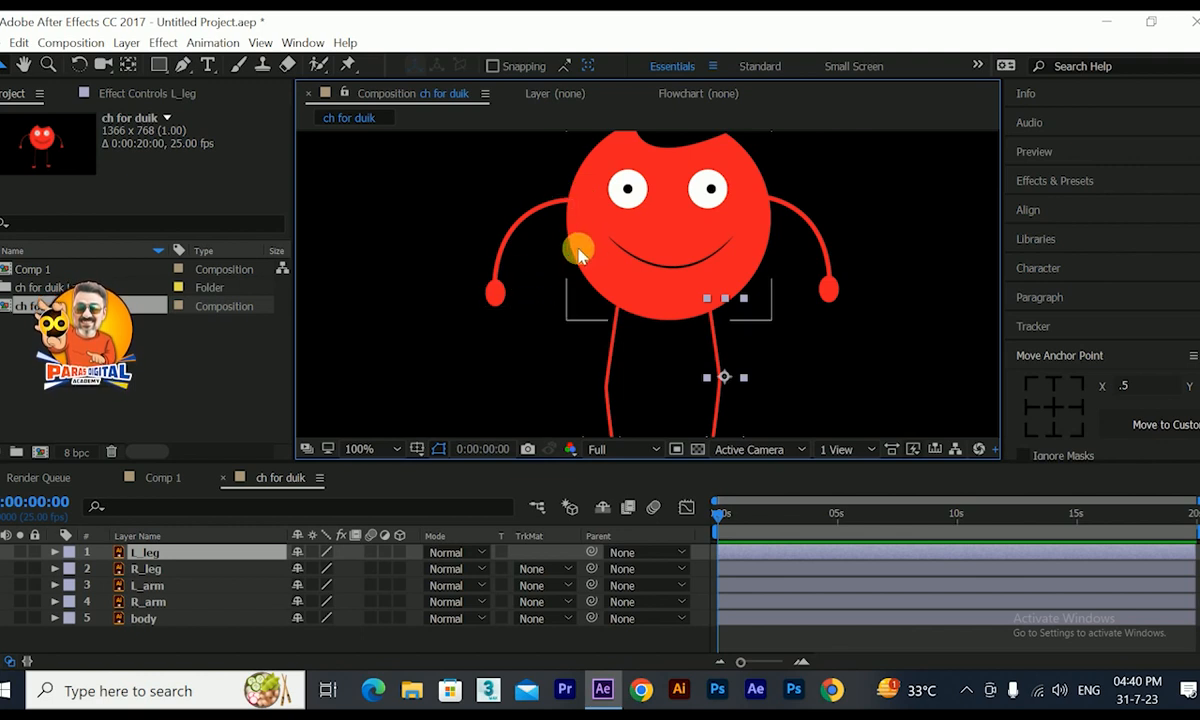
click(493, 295)
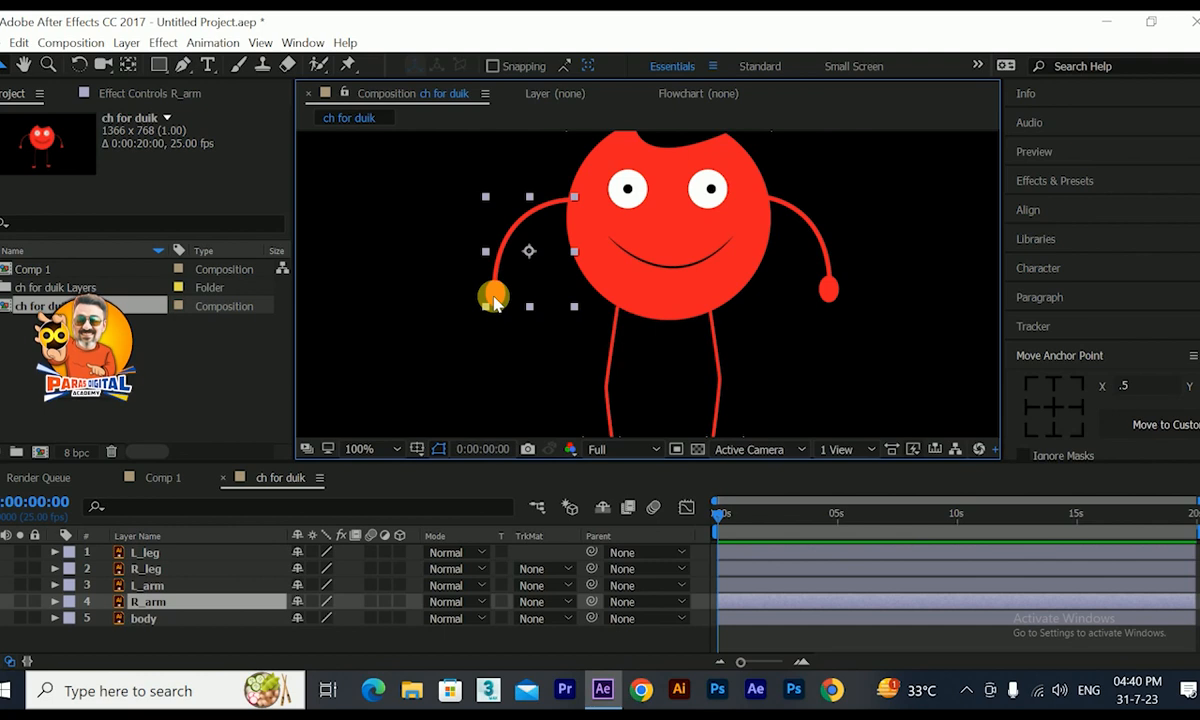
click(341, 66)
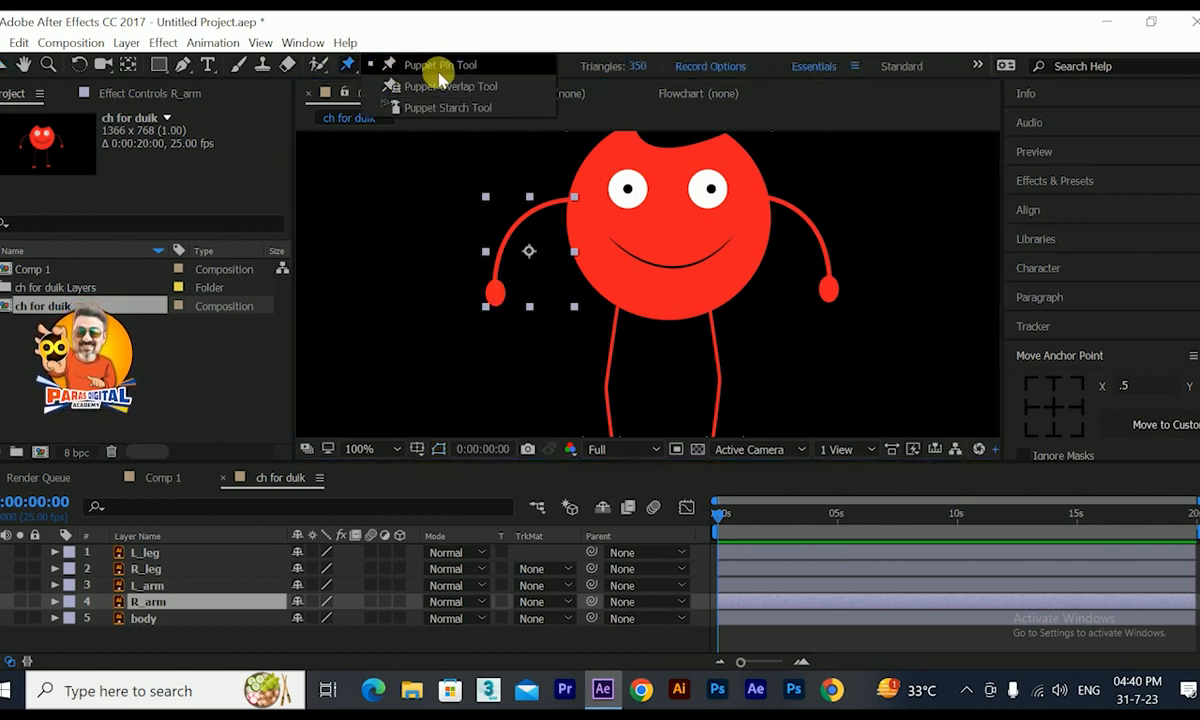
click(441, 68)
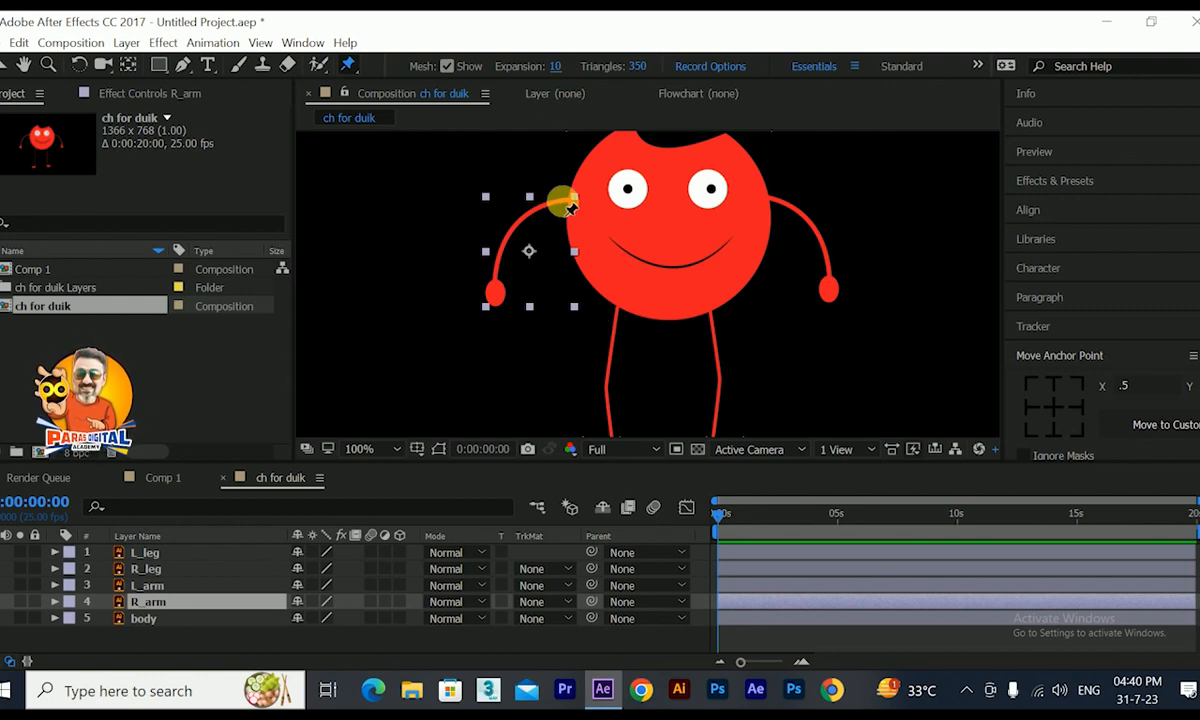
click(564, 202)
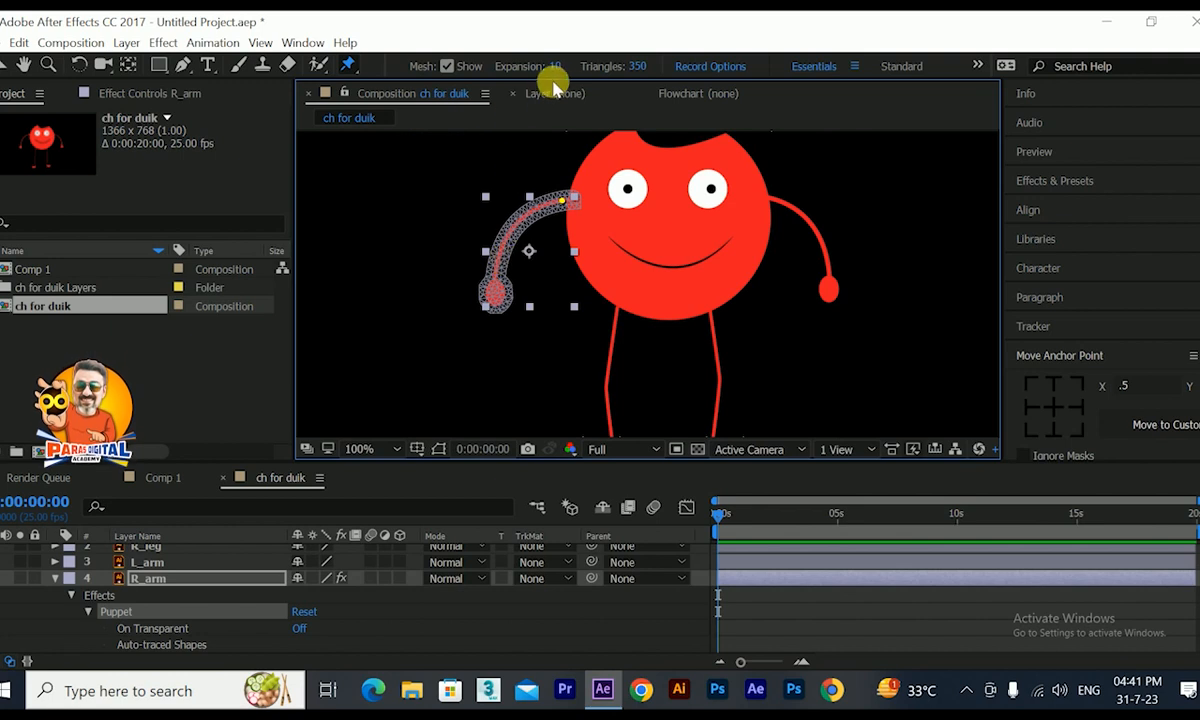
drag(566, 79, 571, 78)
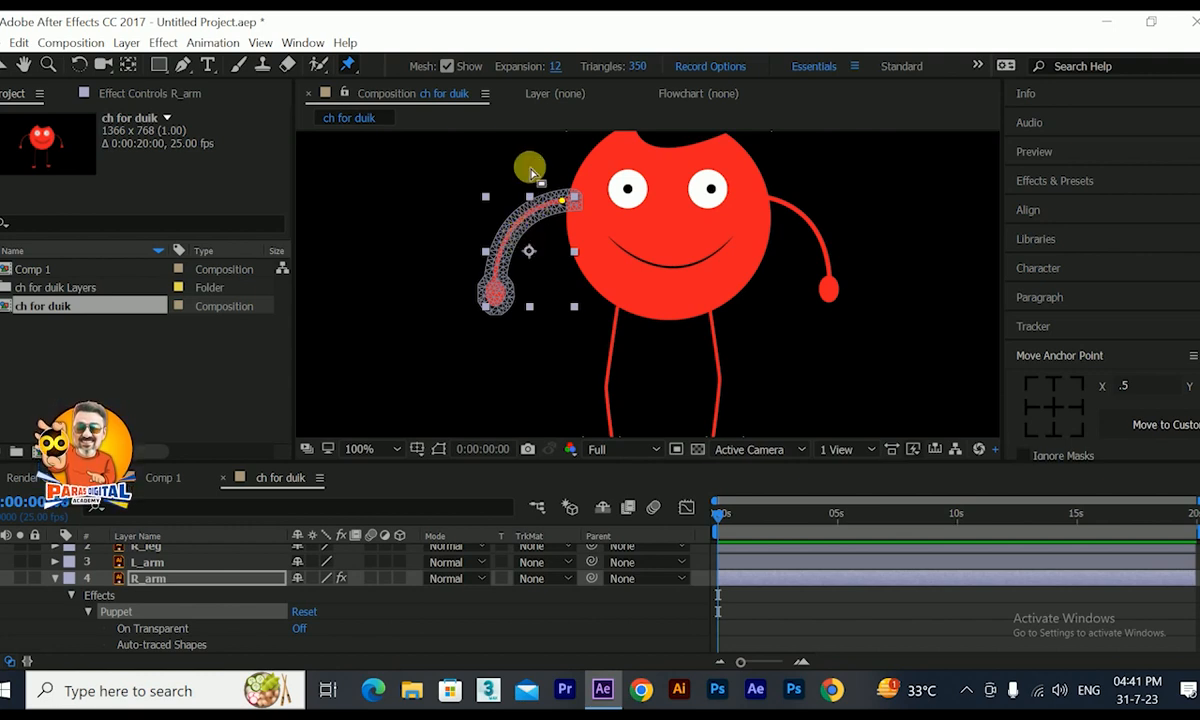
click(514, 240)
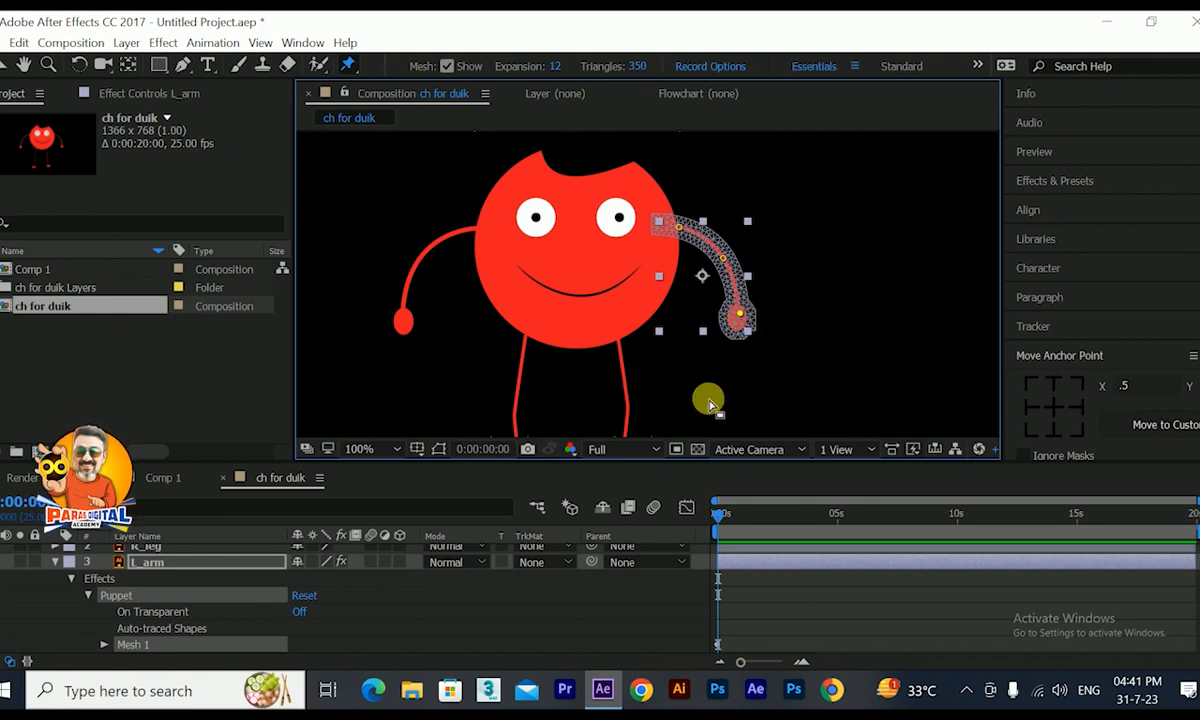
Step: Place puppet pins on the joints of R_leg, including one at the knee
scroll(178, 612, up, 2)
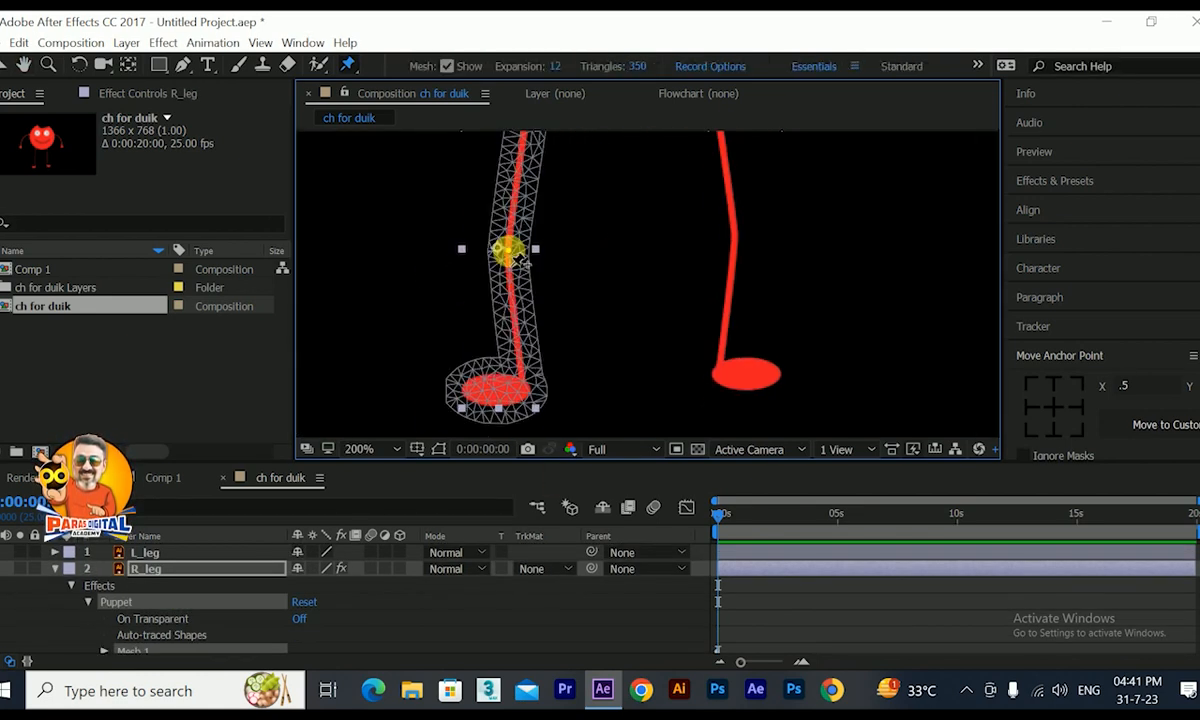
scroll(611, 295, down, 2)
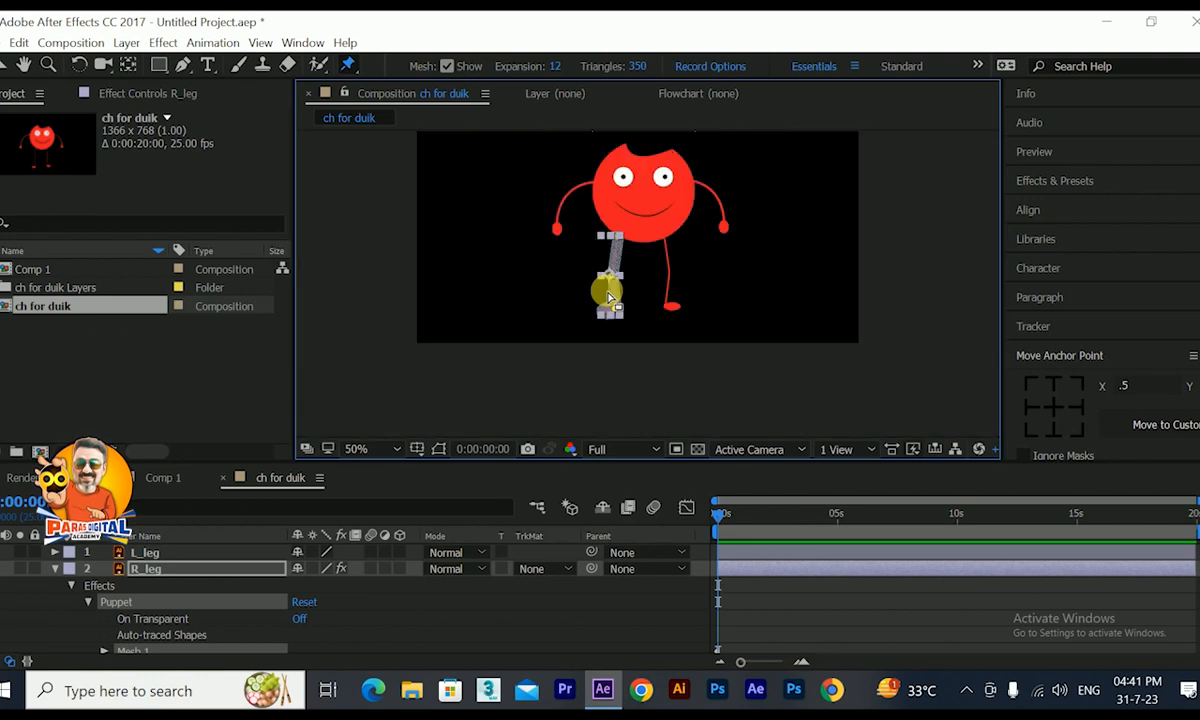
Step: Place puppet pins at the hip, knee and ankle of L_leg with the Puppet Pin tool
click(150, 553)
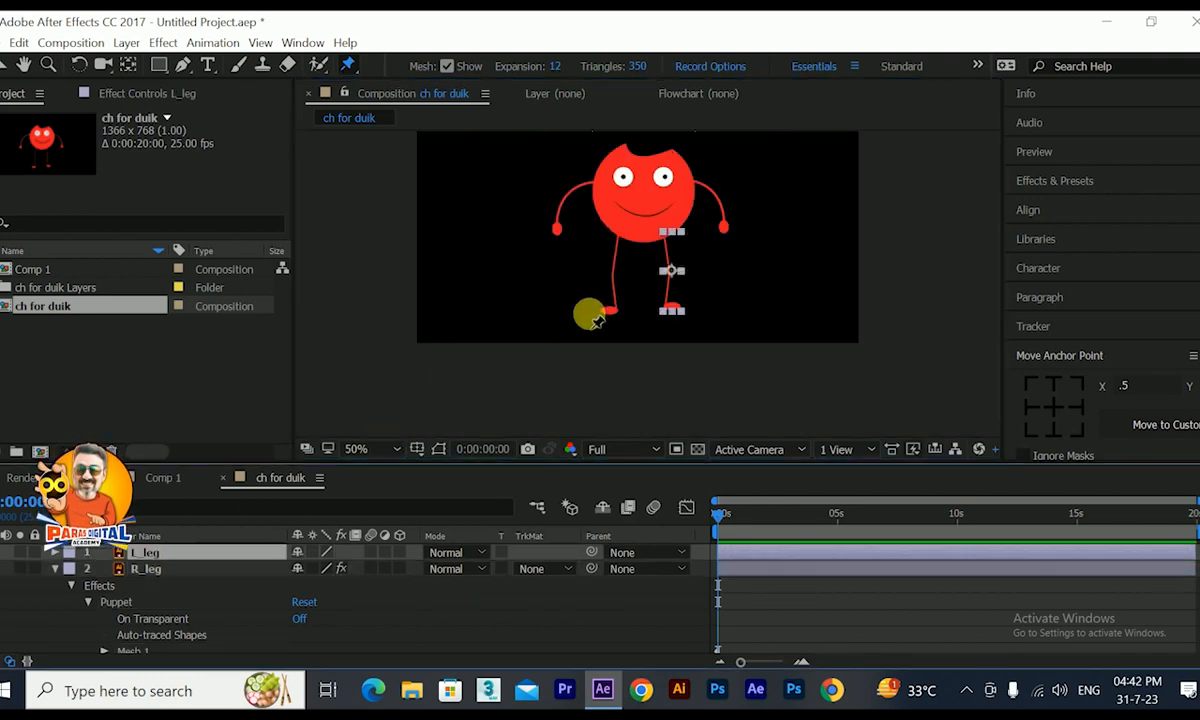
scroll(685, 300, up, 1)
scroll(683, 298, up, 1)
drag(688, 245, 622, 227)
click(612, 200)
click(629, 334)
click(613, 318)
scroll(500, 358, down, 1)
scroll(488, 365, down, 1)
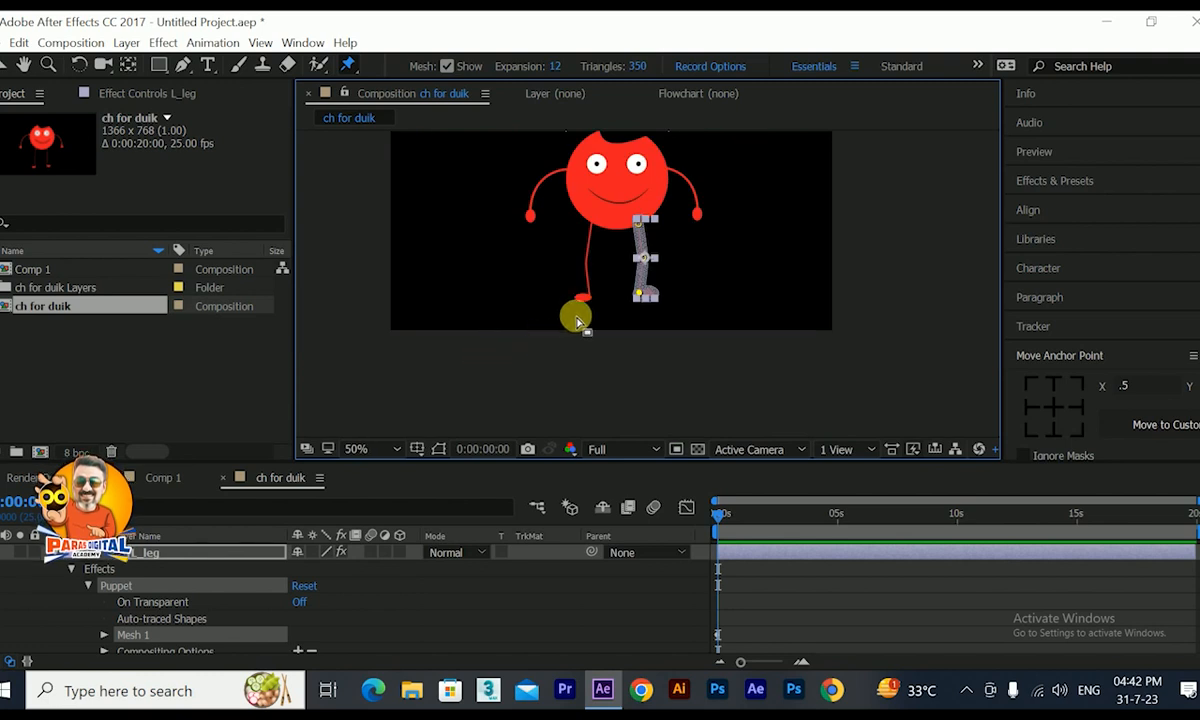
key(h)
drag(612, 267, 612, 289)
key(ctrl+p)
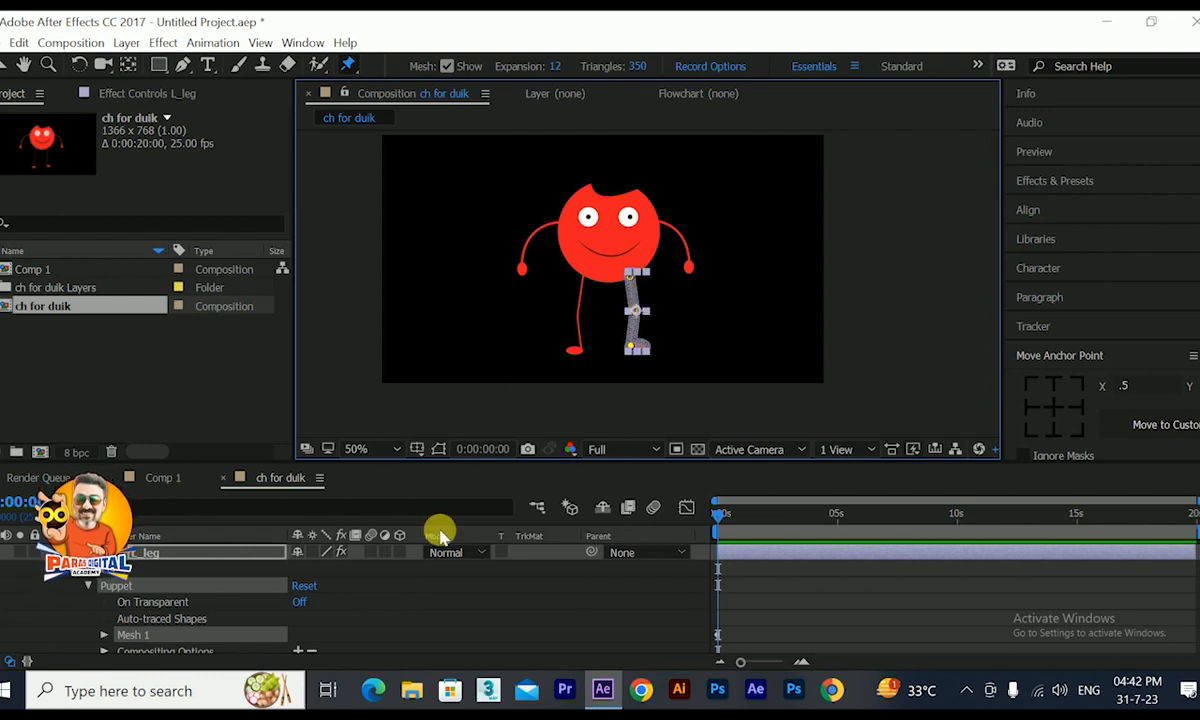
Step: Place three puppet pins down the middle of the body layer at top, centre and bottom, and nudge the centre pin
scroll(164, 601, down, 3)
scroll(154, 603, down, 7)
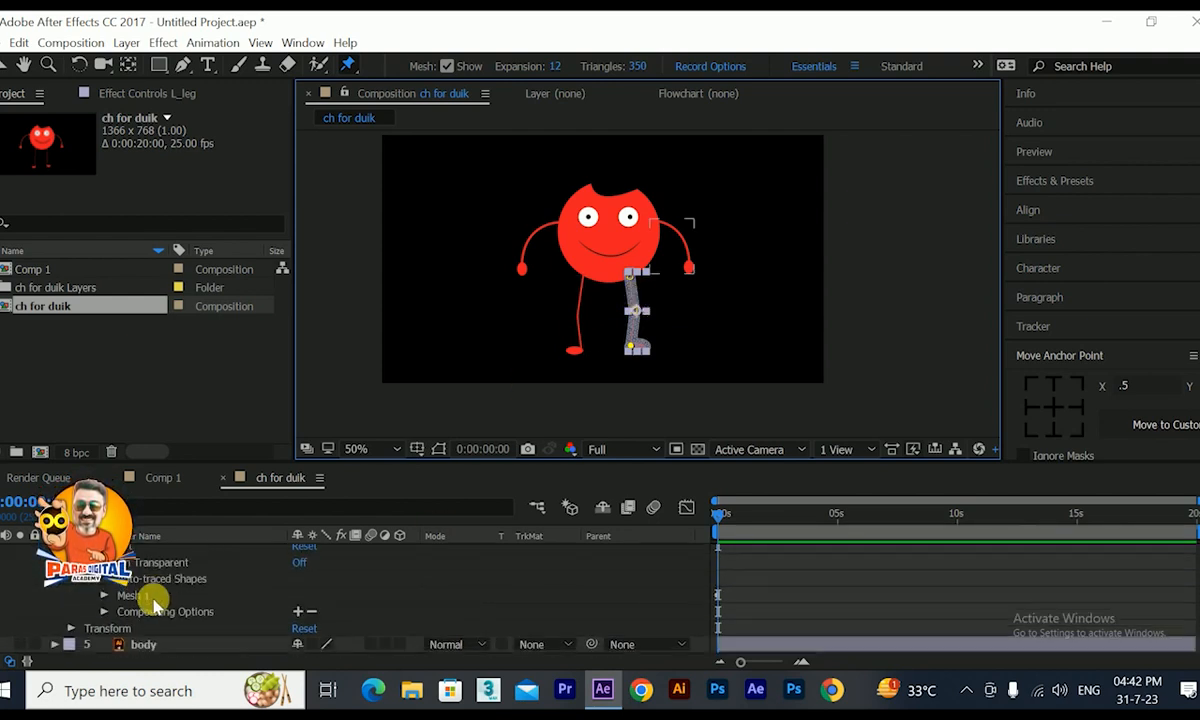
click(150, 640)
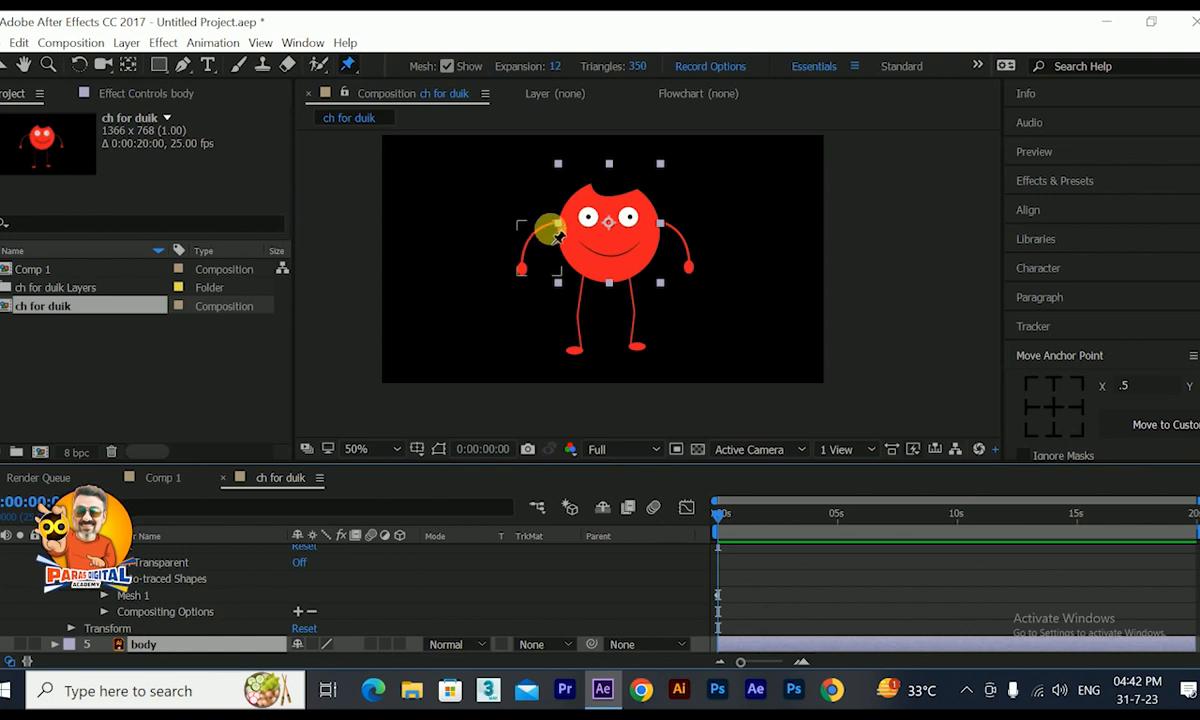
scroll(641, 210, up, 2)
click(578, 192)
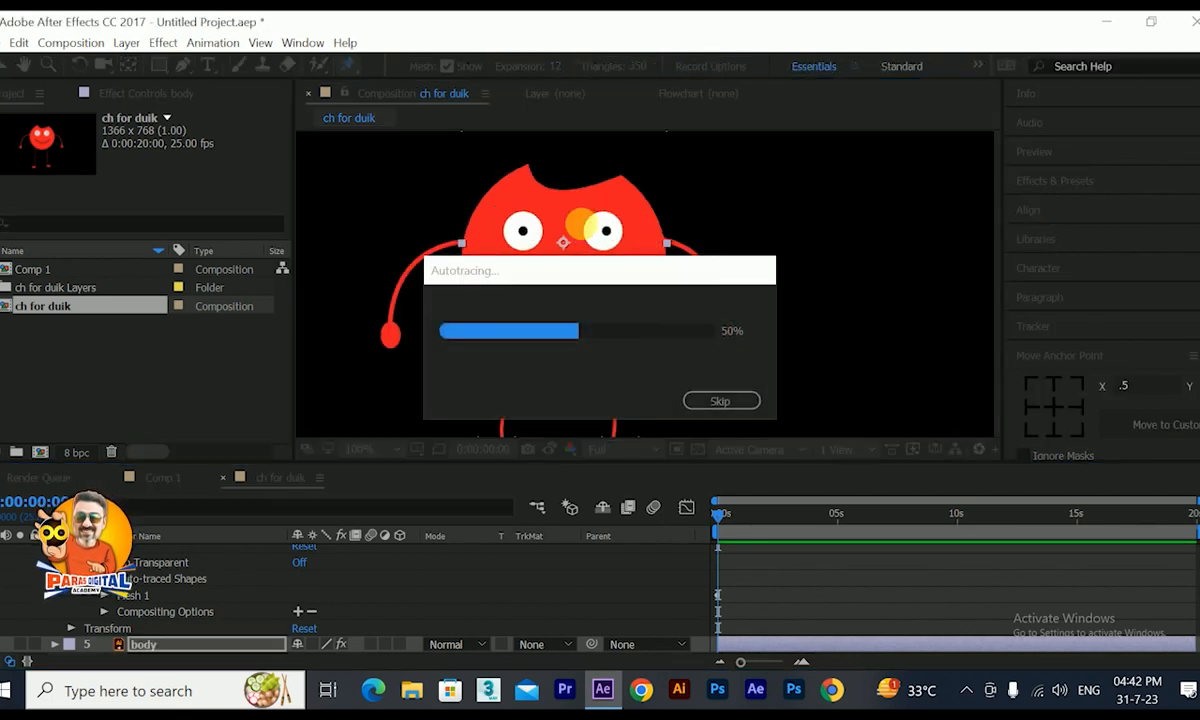
click(568, 256)
click(564, 340)
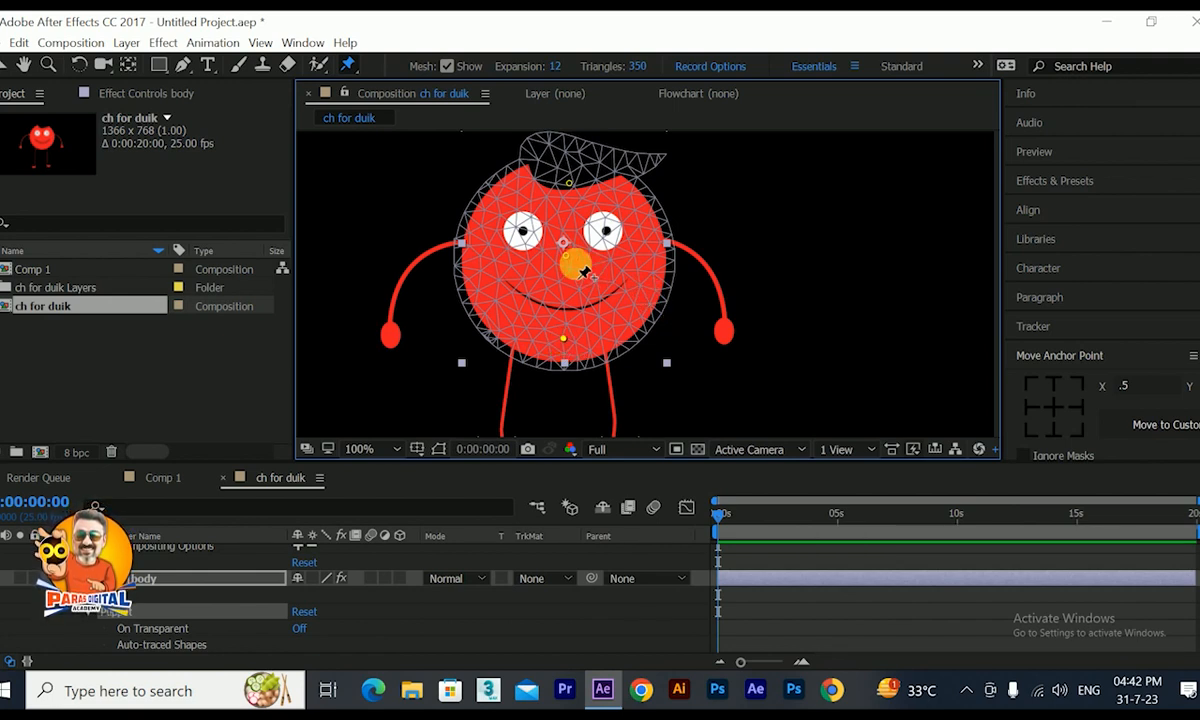
drag(570, 261, 559, 272)
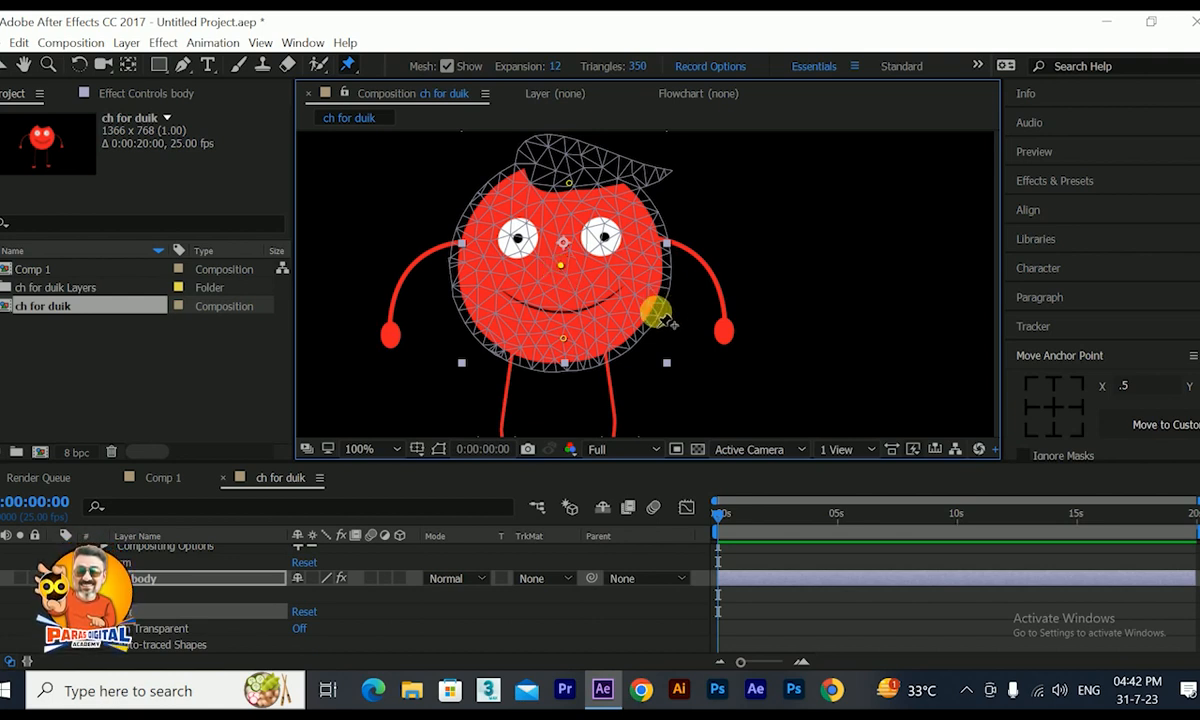
Step: Collapse the expanded properties of the arm, leg and body layers in the timeline
scroll(660, 318, down, 2)
scroll(170, 594, up, 5)
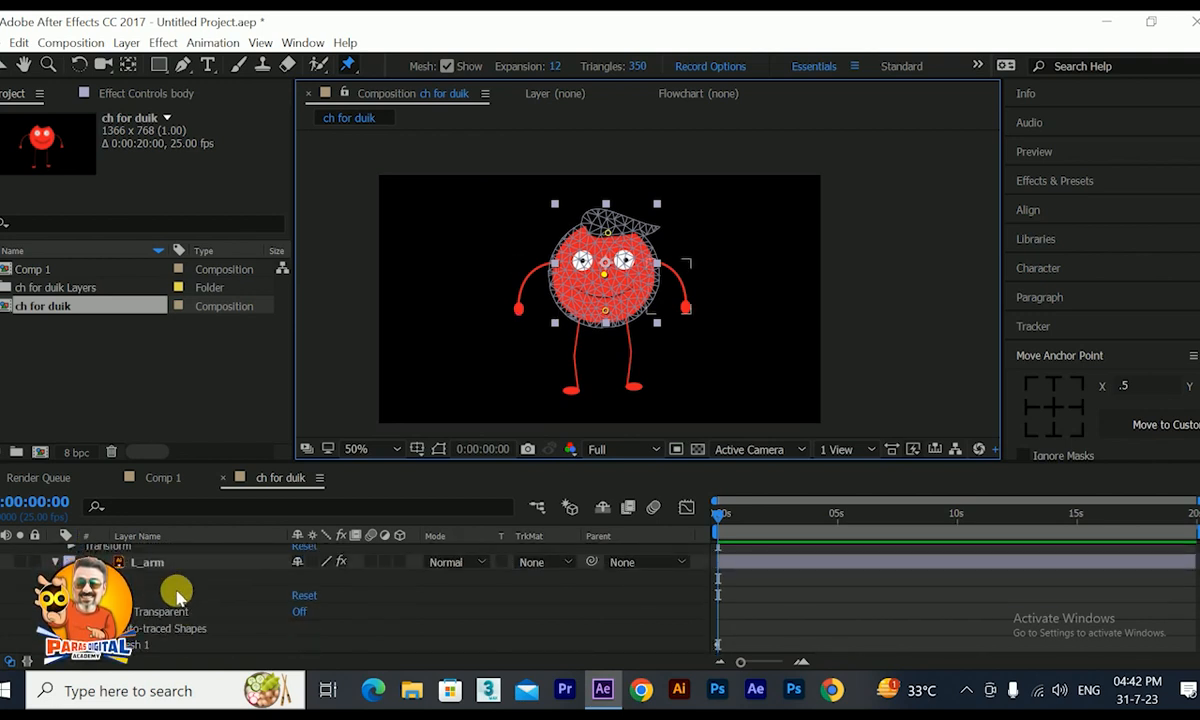
scroll(124, 573, up, 4)
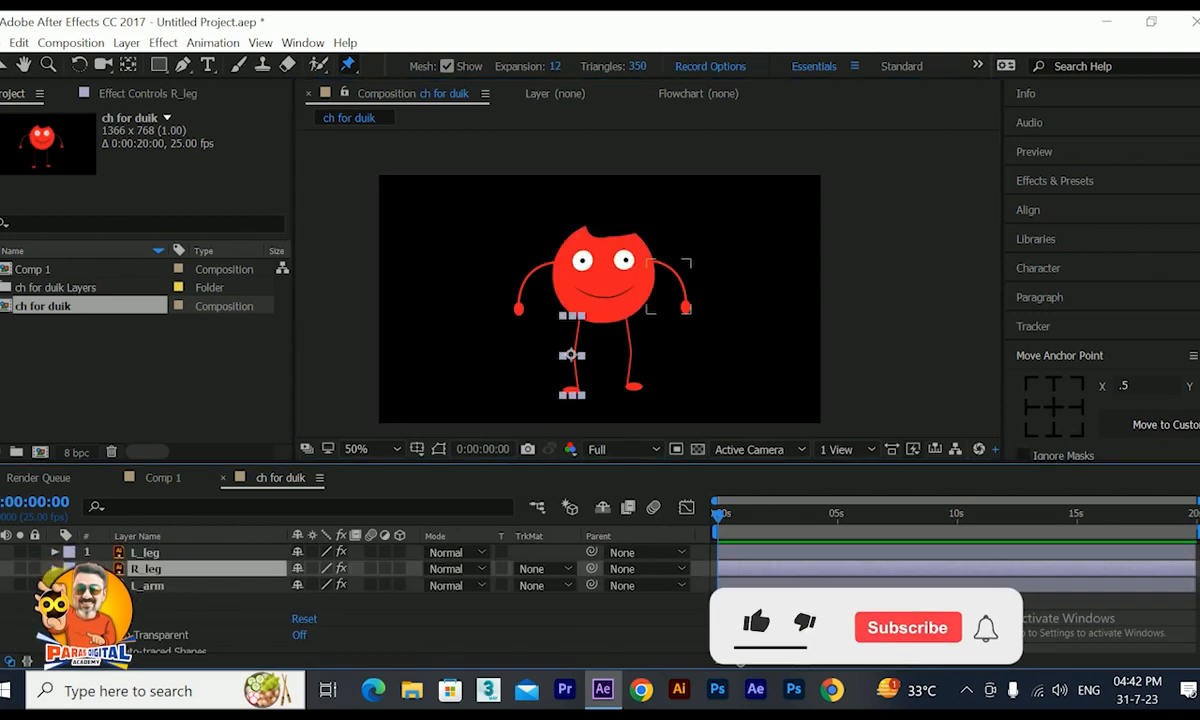
click(55, 602)
scroll(60, 618, down, 2)
scroll(60, 618, up, 2)
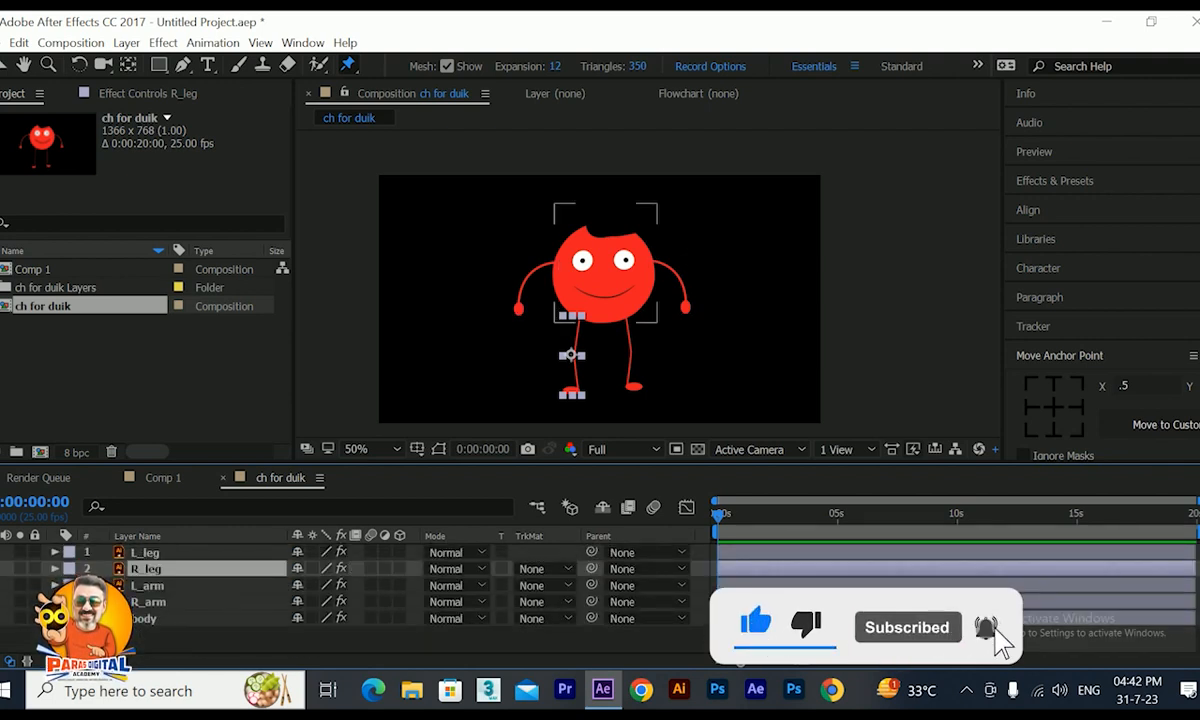
Step: Reveal the keyframed pin positions of all five layers, body through L_leg, and maximize the timeline
click(165, 618)
shift+click(147, 556)
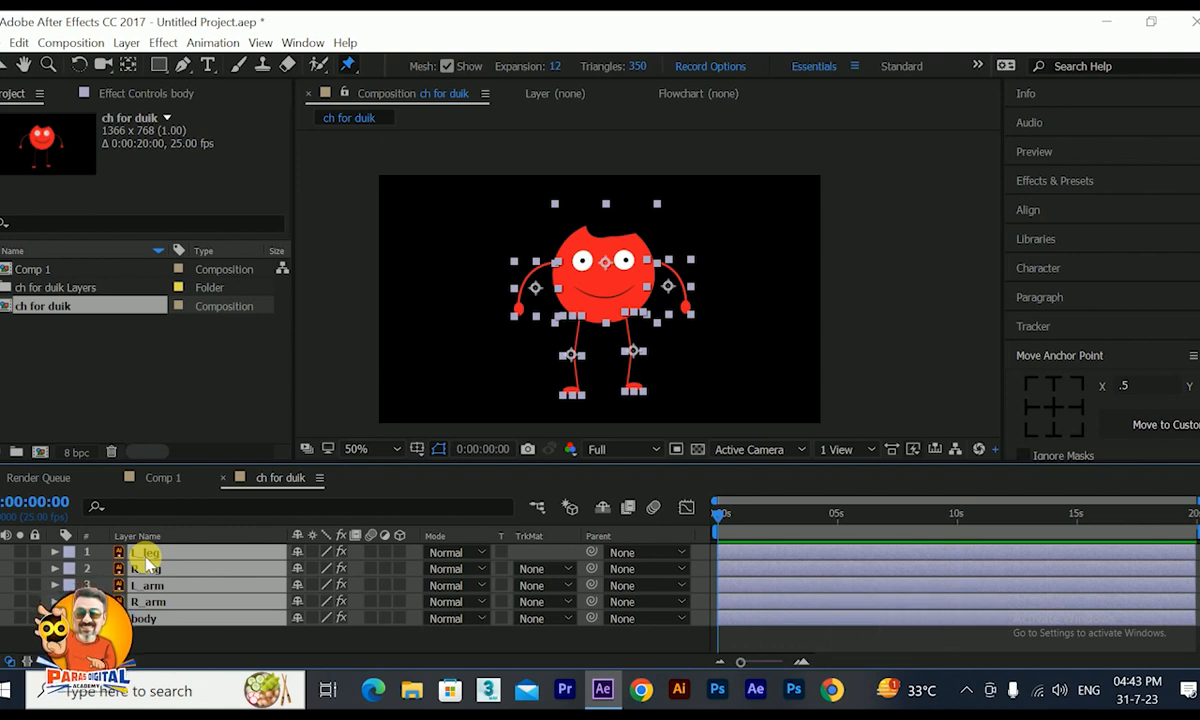
key(u)
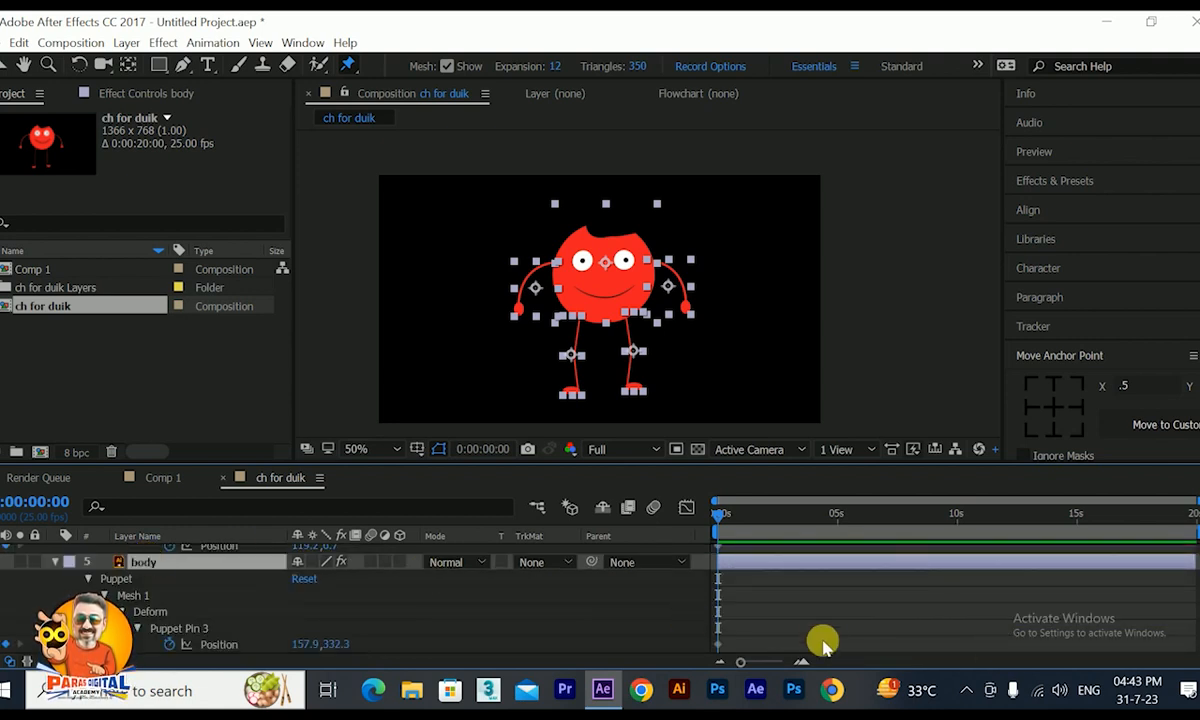
scroll(798, 611, down, 3)
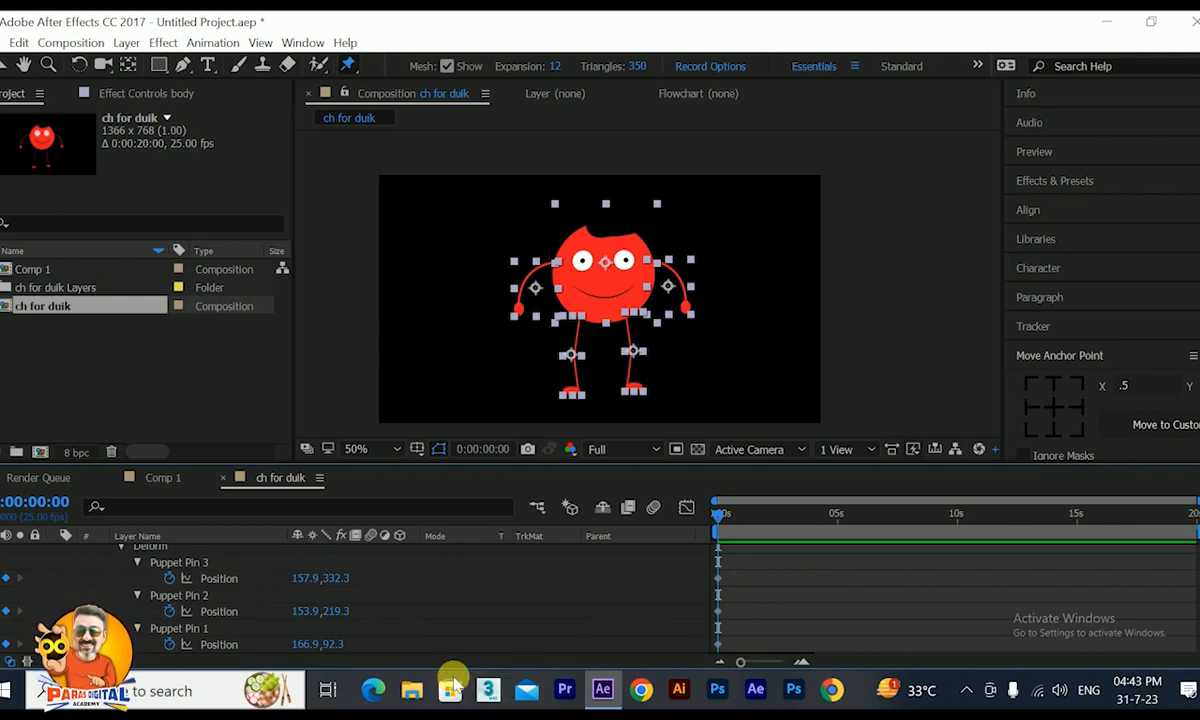
key(grave)
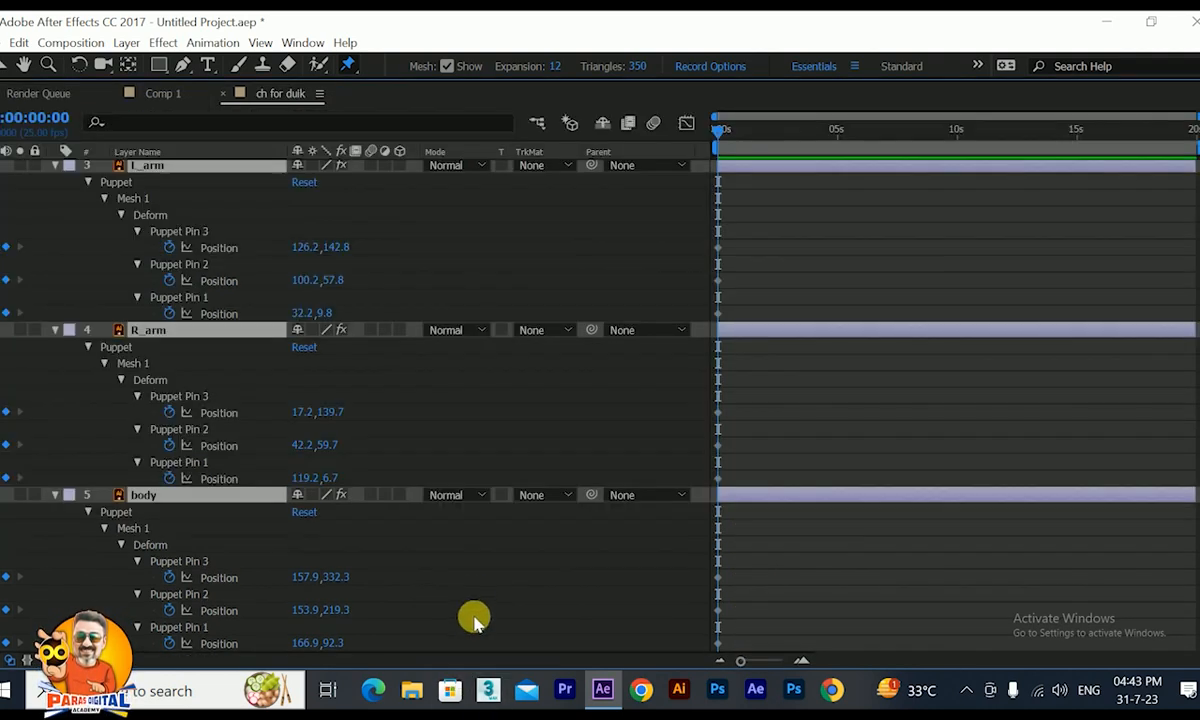
Step: Delete the puppet pin position keyframes of the L_leg and R_leg layers
scroll(402, 396, up, 5)
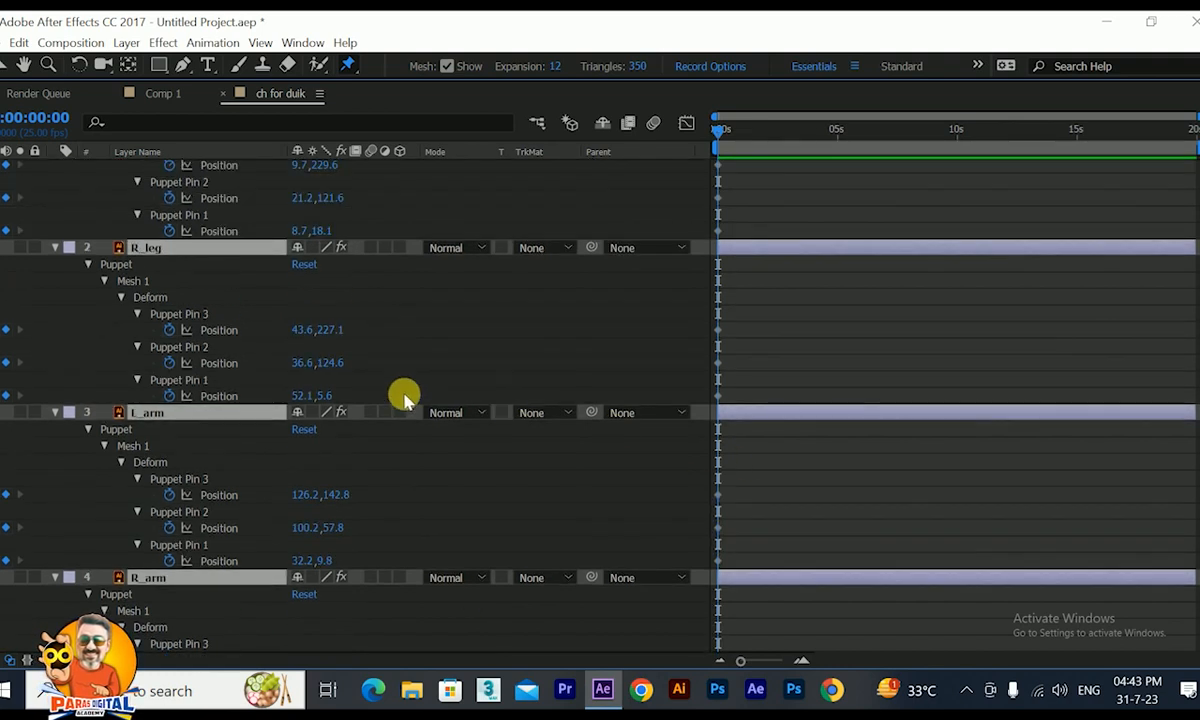
drag(905, 187, 700, 496)
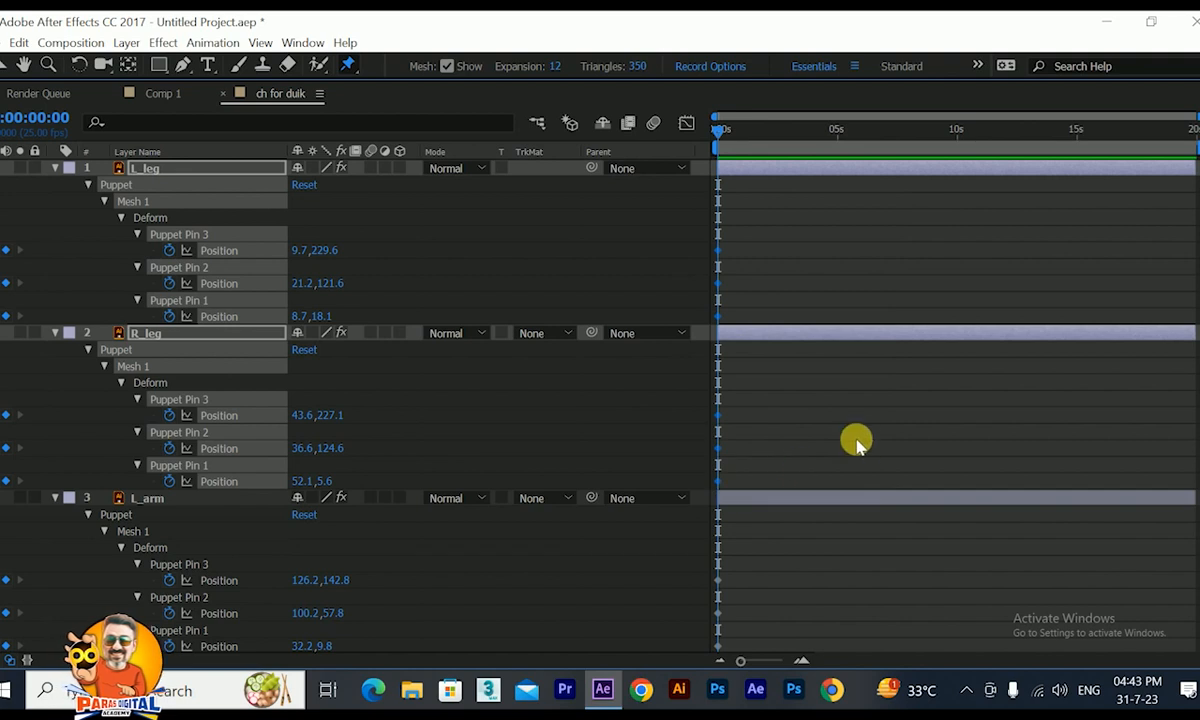
key(Delete)
scroll(752, 318, down, 3)
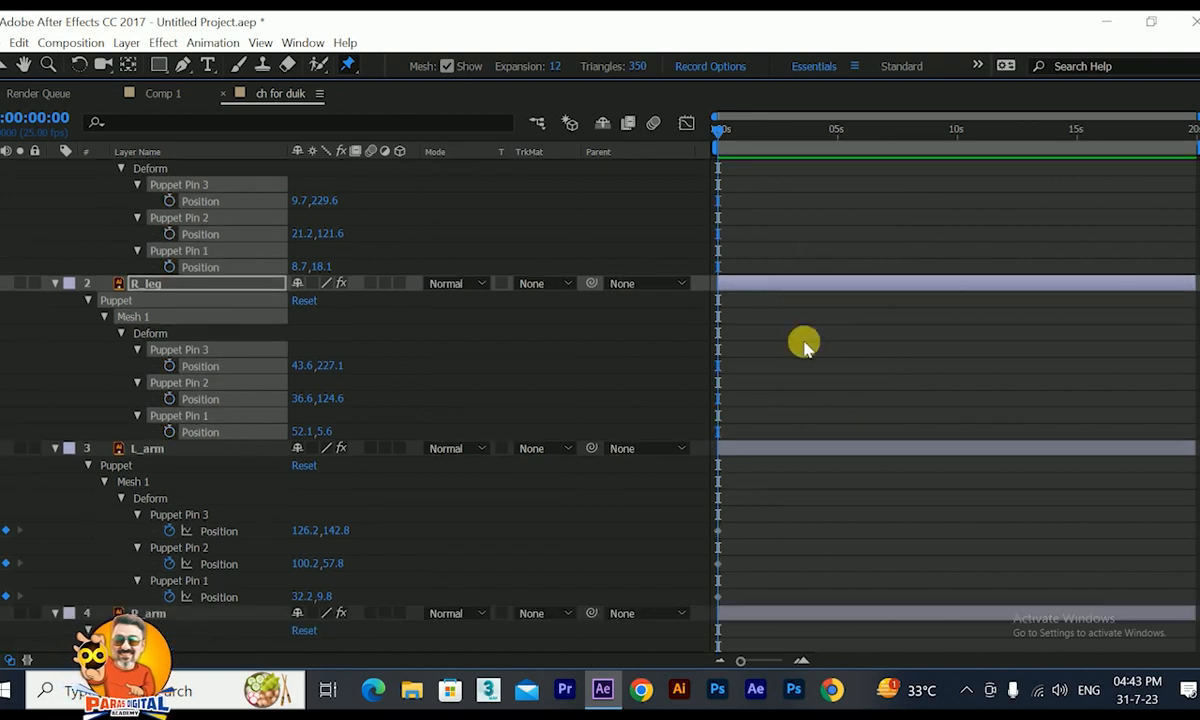
Step: Delete the puppet pin position keyframes of the L_arm, R_arm and body layers
scroll(798, 388, down, 3)
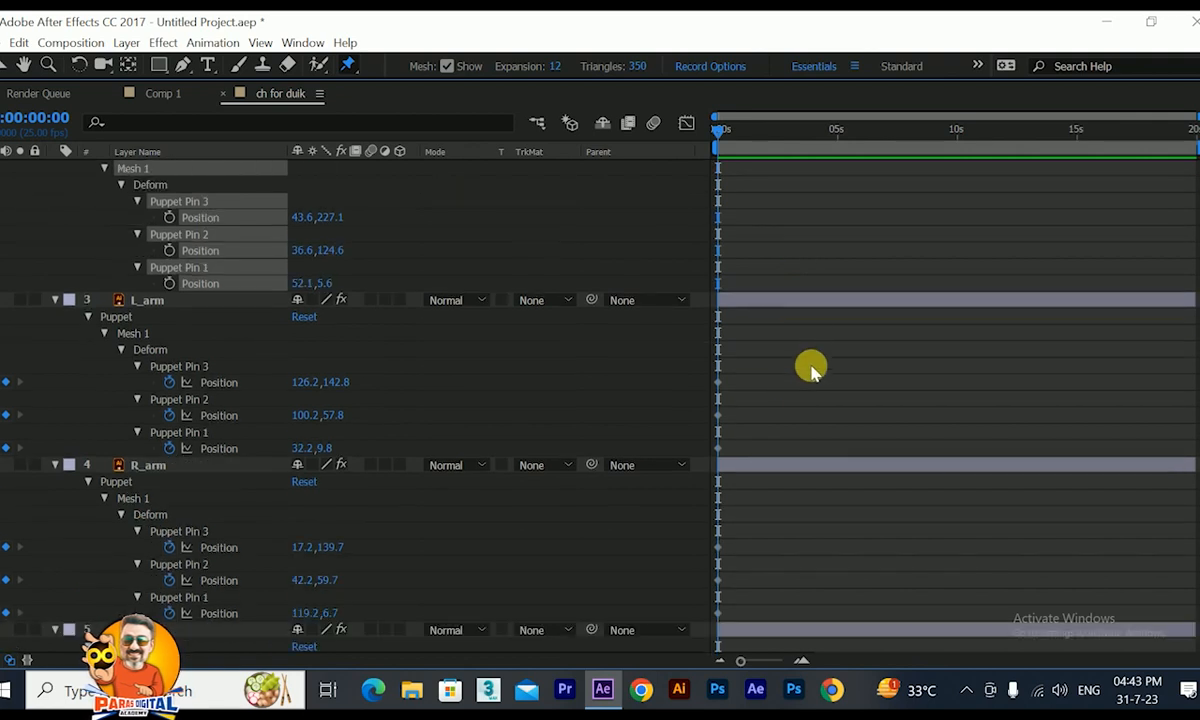
drag(800, 319, 692, 473)
drag(812, 492, 757, 617)
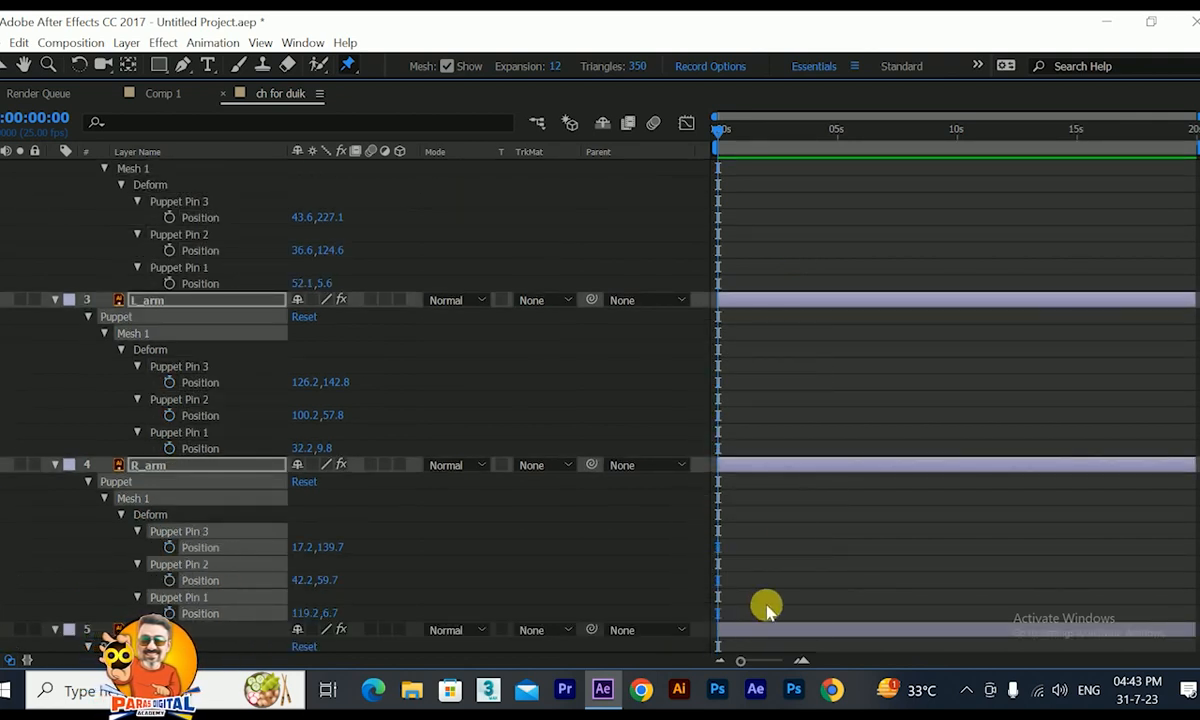
scroll(775, 560, down, 3)
scroll(790, 440, up, 6)
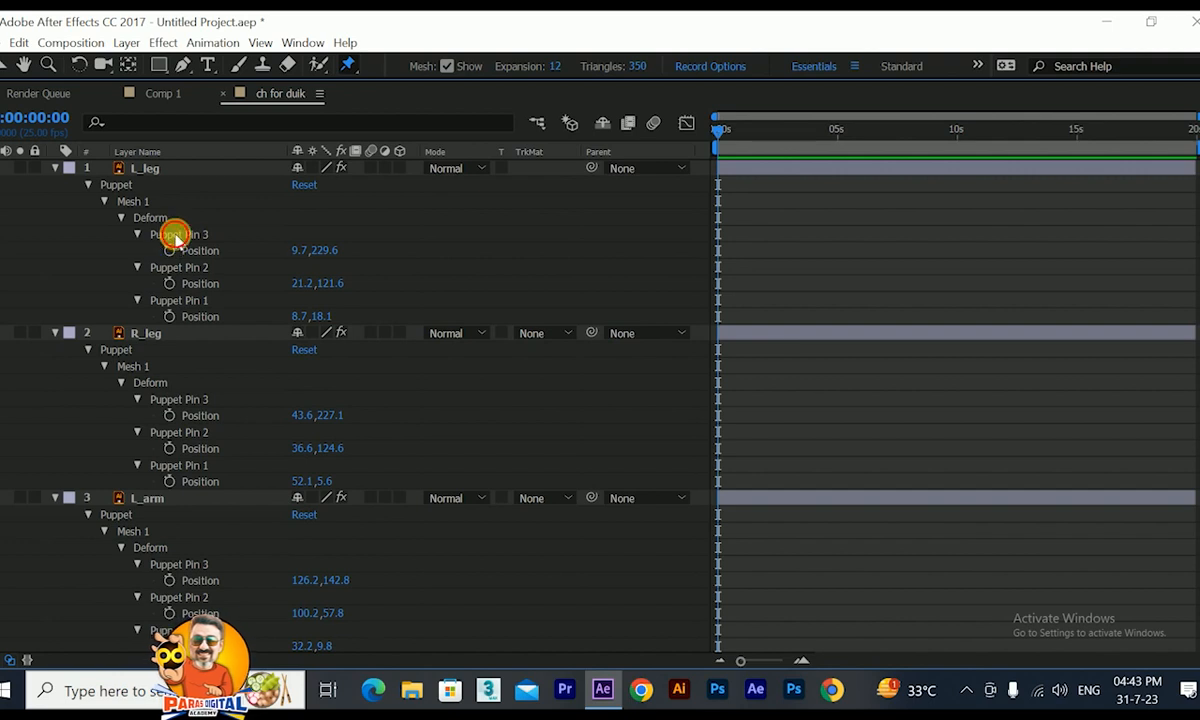
Step: Select Puppet Pins 3, 2 and 1 on both the L_leg and R_leg layers
click(175, 236)
ctrl+click(182, 268)
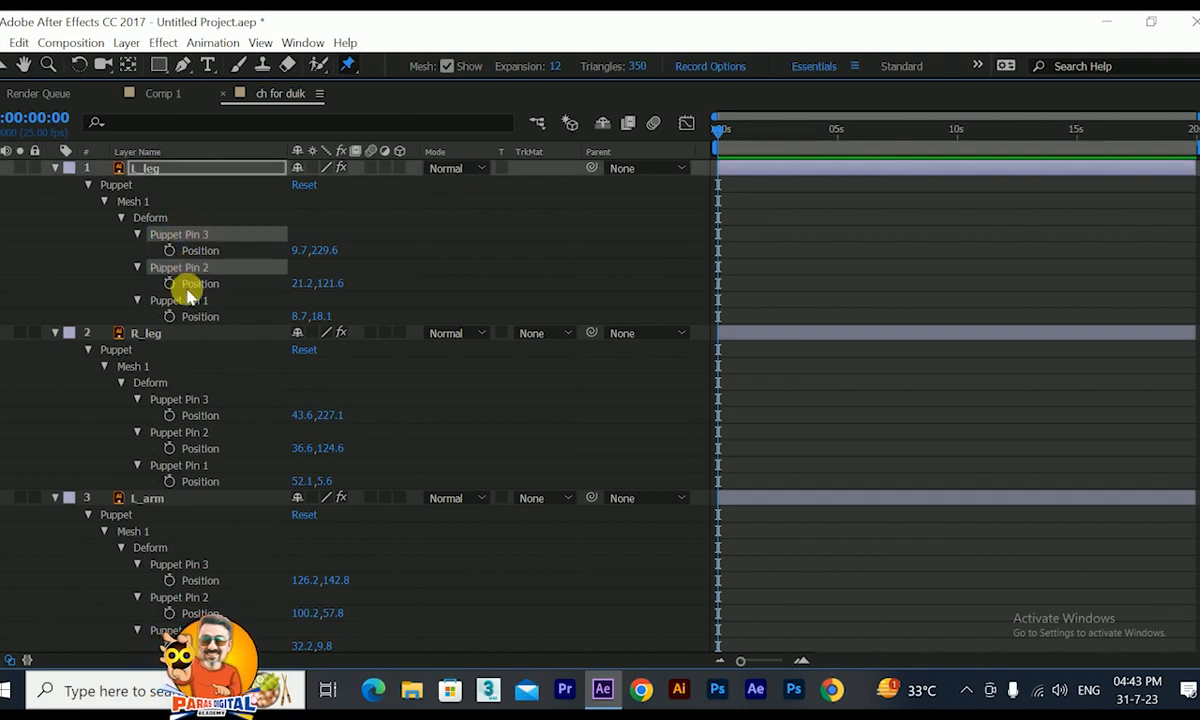
ctrl+click(178, 300)
ctrl+click(178, 402)
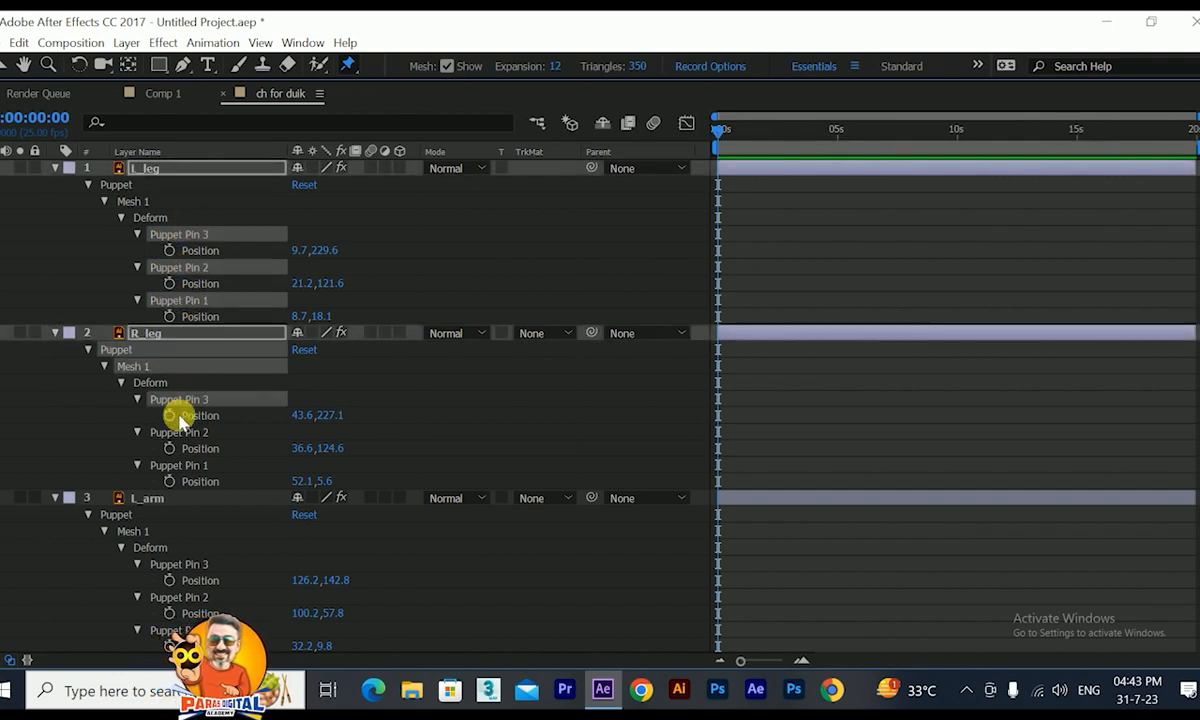
ctrl+click(180, 432)
ctrl+click(193, 466)
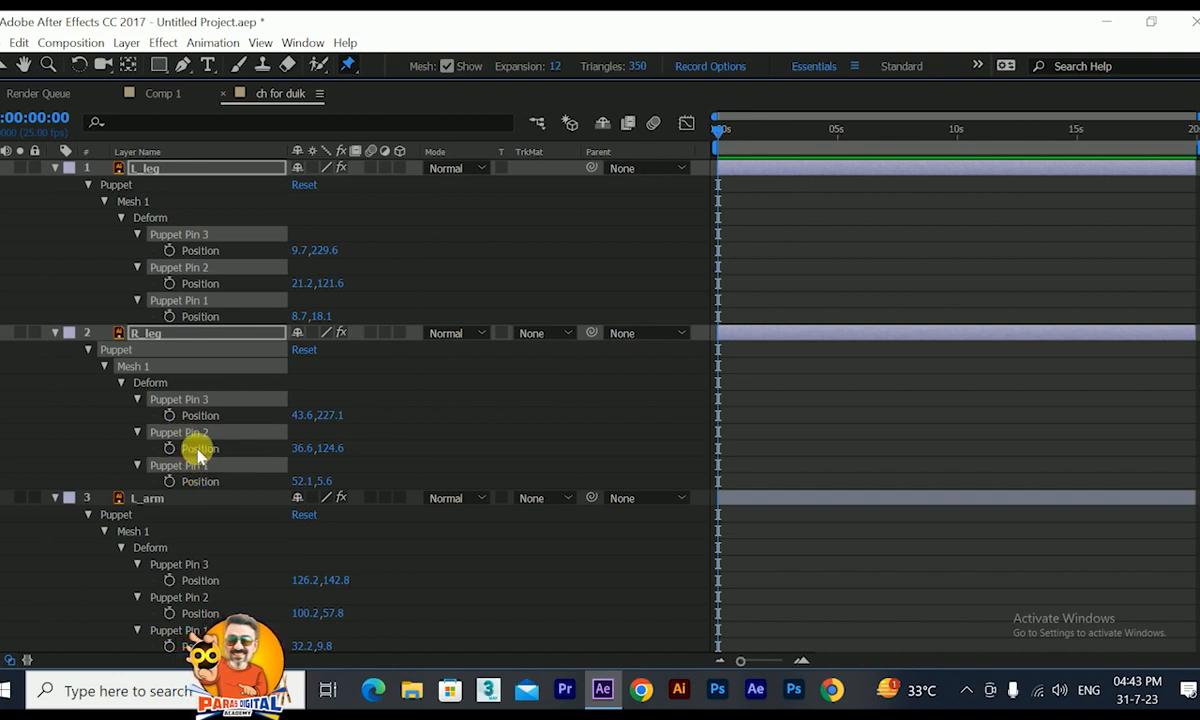
Step: Add Puppet Pins 3, 2 and 1 of both the L_arm and R_arm layers to the selection
scroll(196, 452, down, 3)
ctrl+click(170, 418)
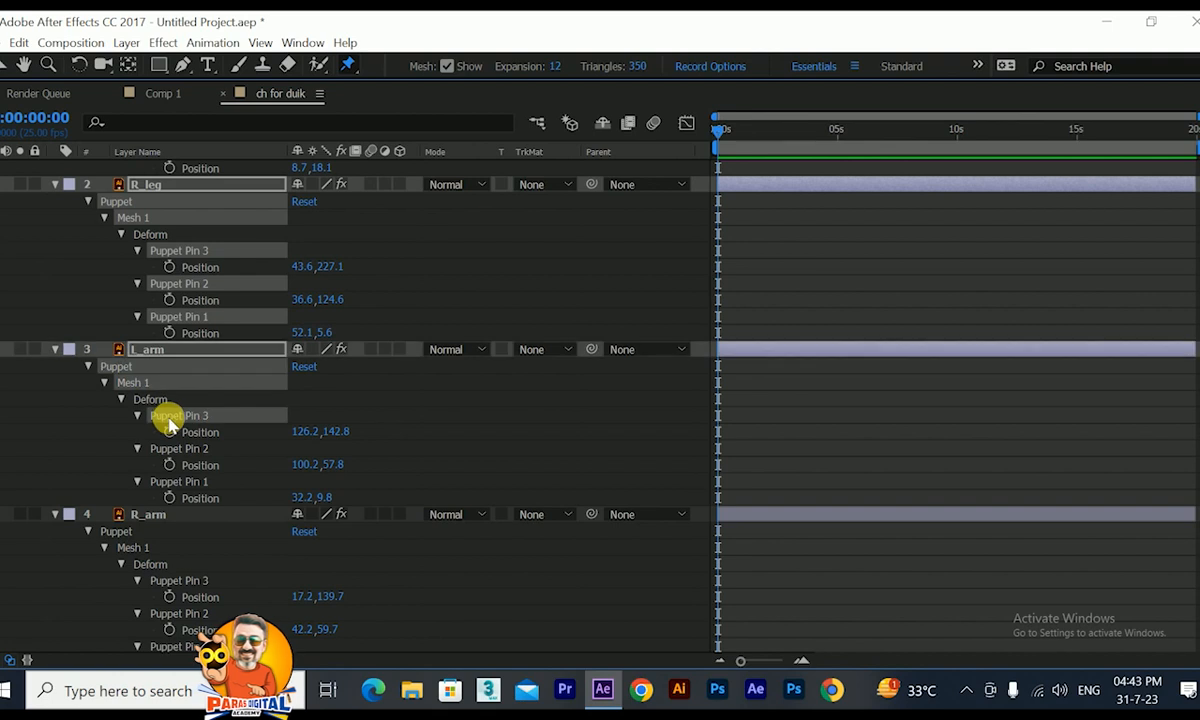
ctrl+click(176, 450)
ctrl+click(186, 481)
scroll(200, 468, down, 3)
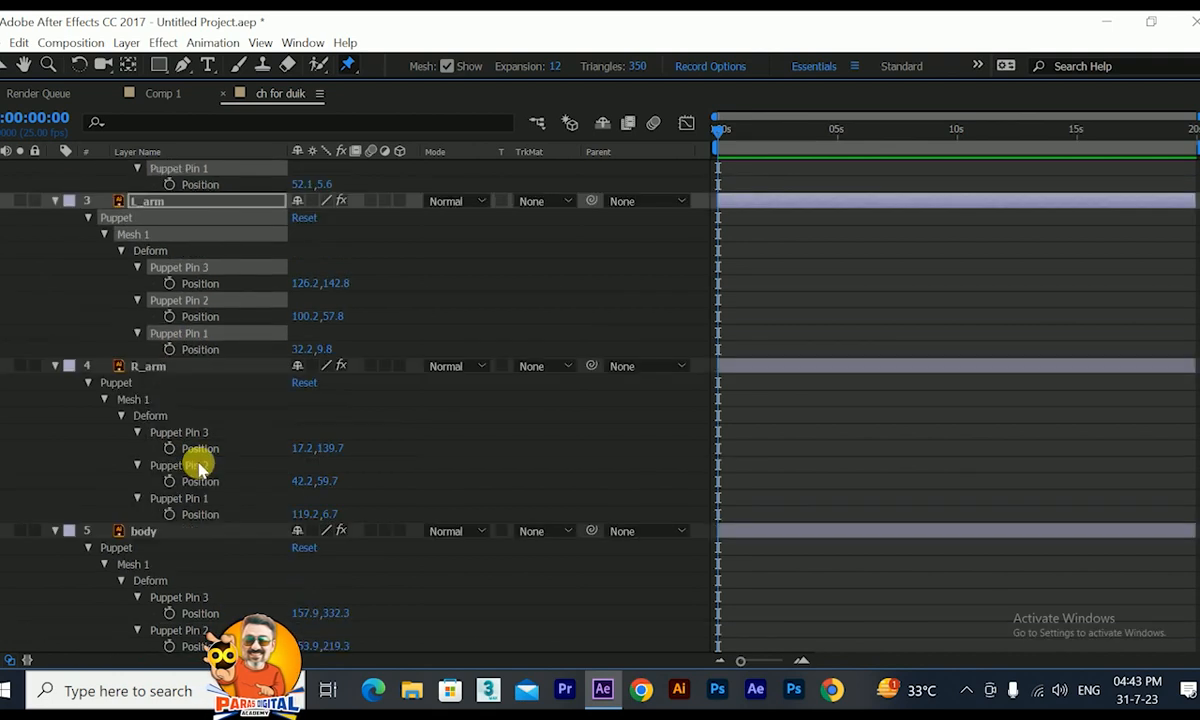
ctrl+click(176, 431)
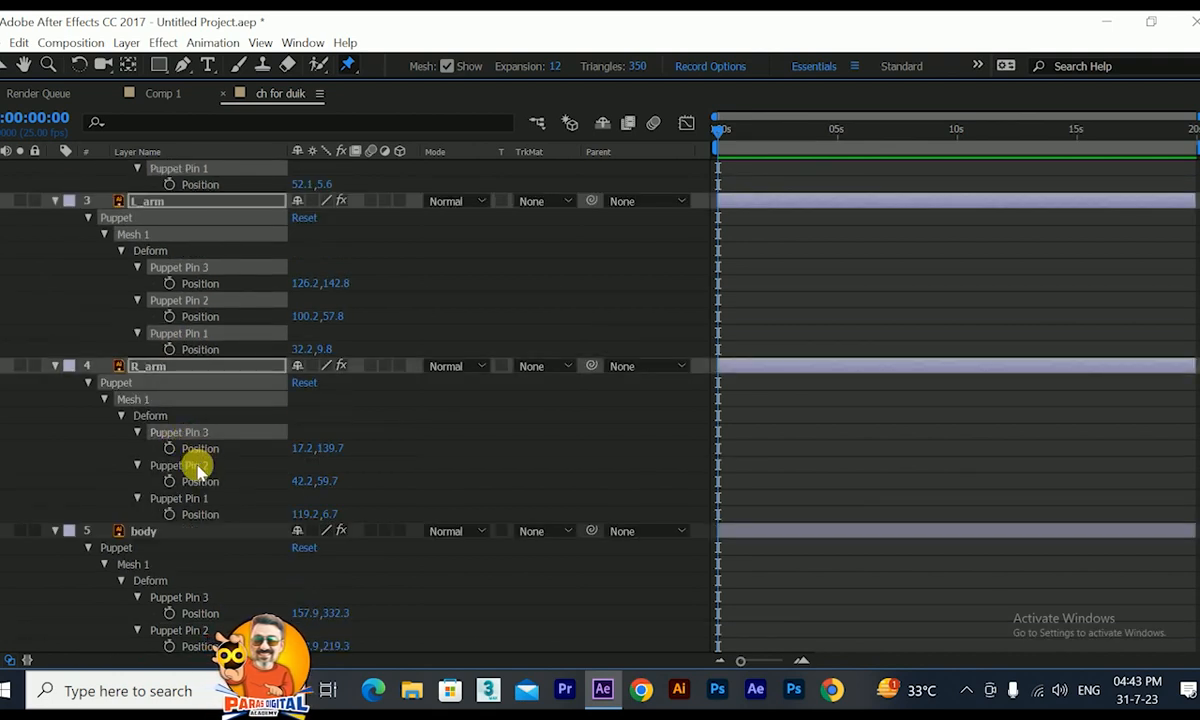
ctrl+click(198, 468)
ctrl+click(204, 498)
Step: Add the body layer's puppet pins to the selection, keeping the arm and leg pins selected
scroll(210, 498, down, 1)
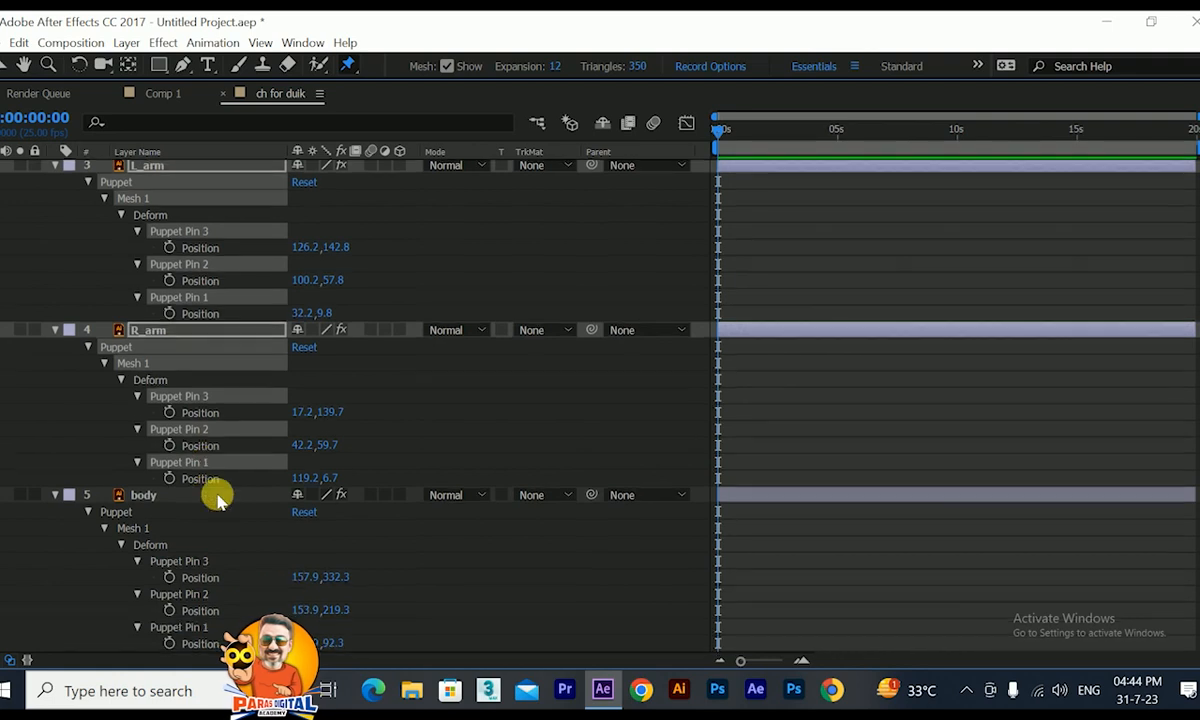
ctrl+click(198, 563)
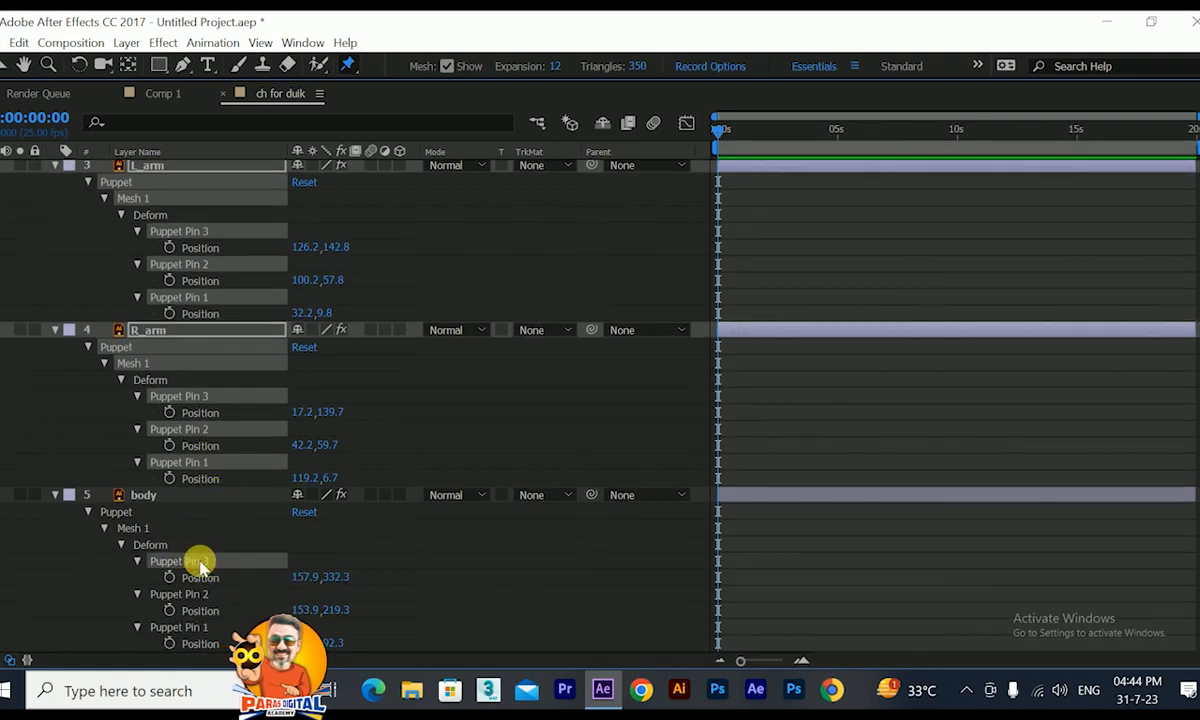
ctrl+click(193, 596)
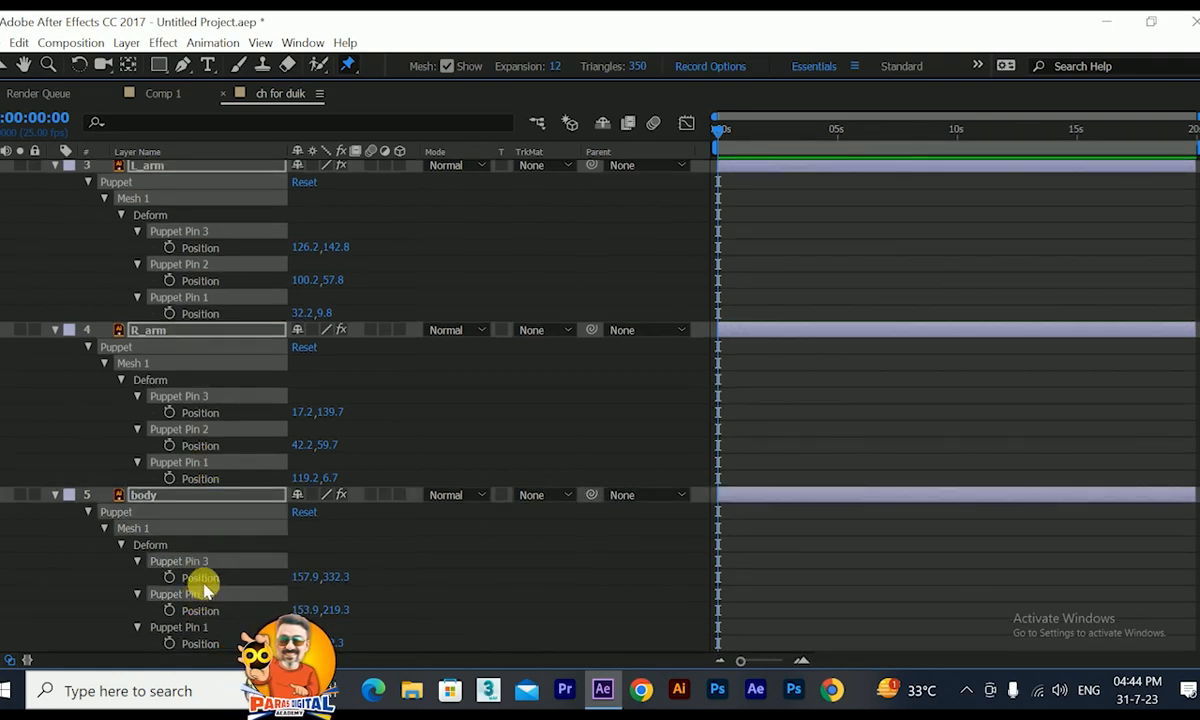
scroll(233, 527, up, 5)
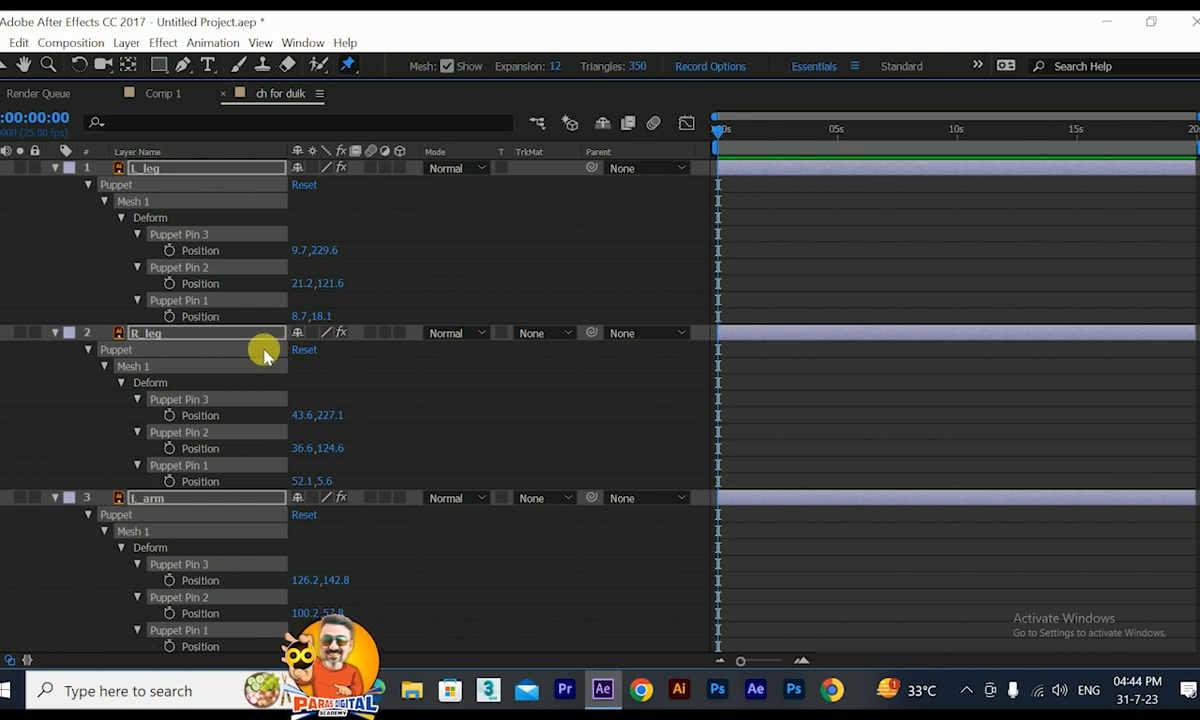
Step: Restore the full workspace layout, open the Duik script panel and move it over the composition view
key(grave)
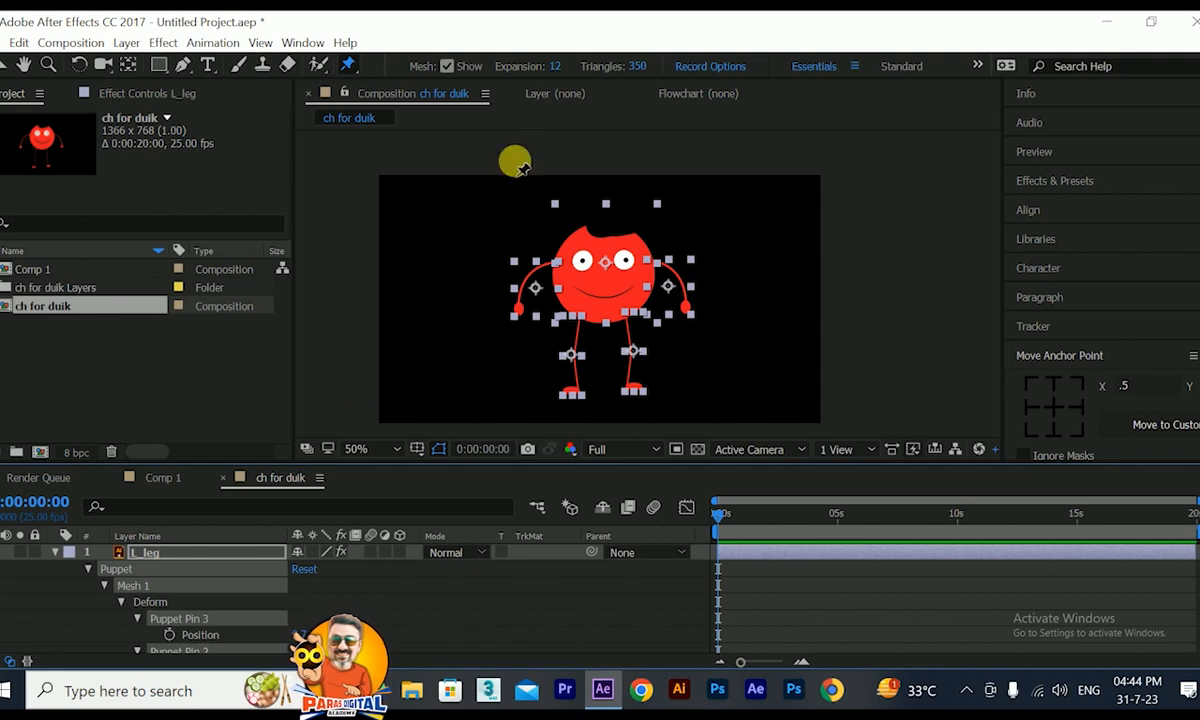
click(302, 42)
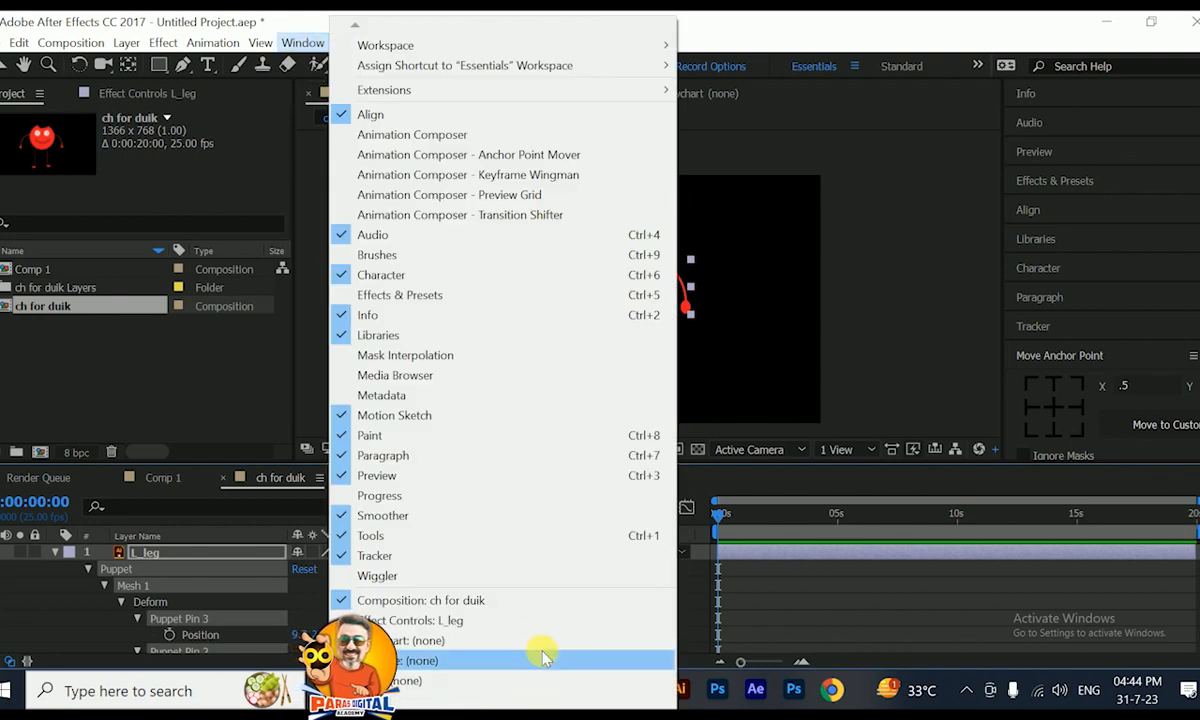
mouse_move(434, 697)
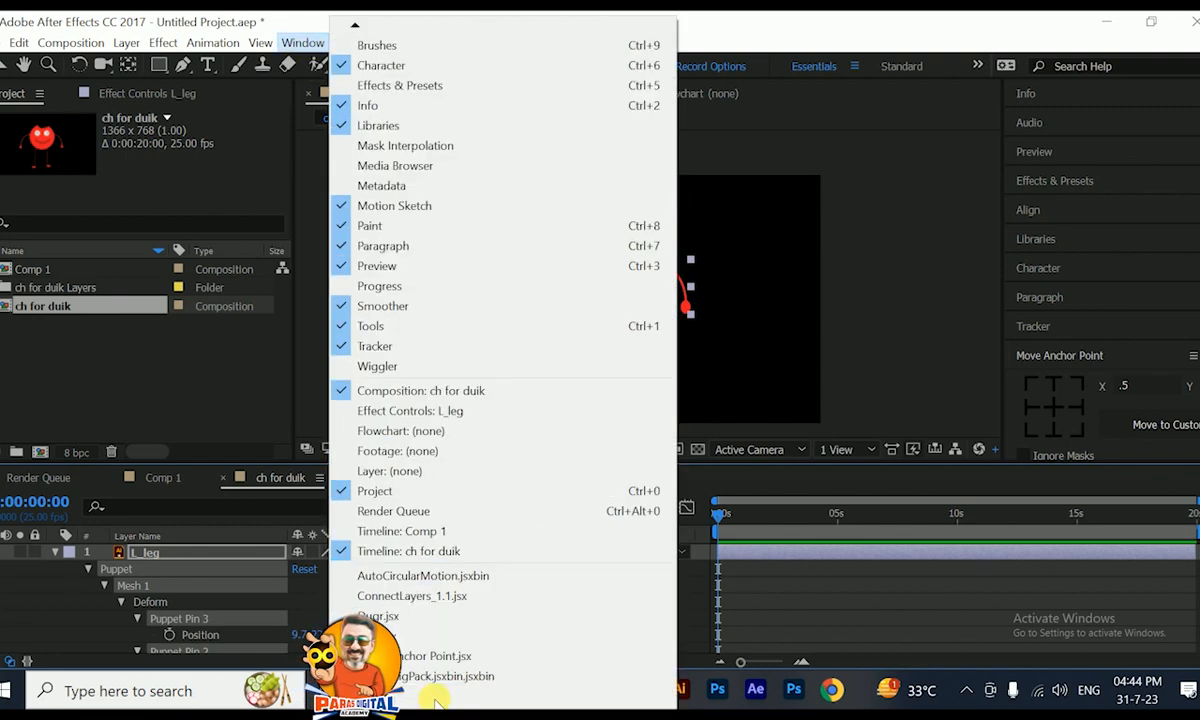
click(452, 636)
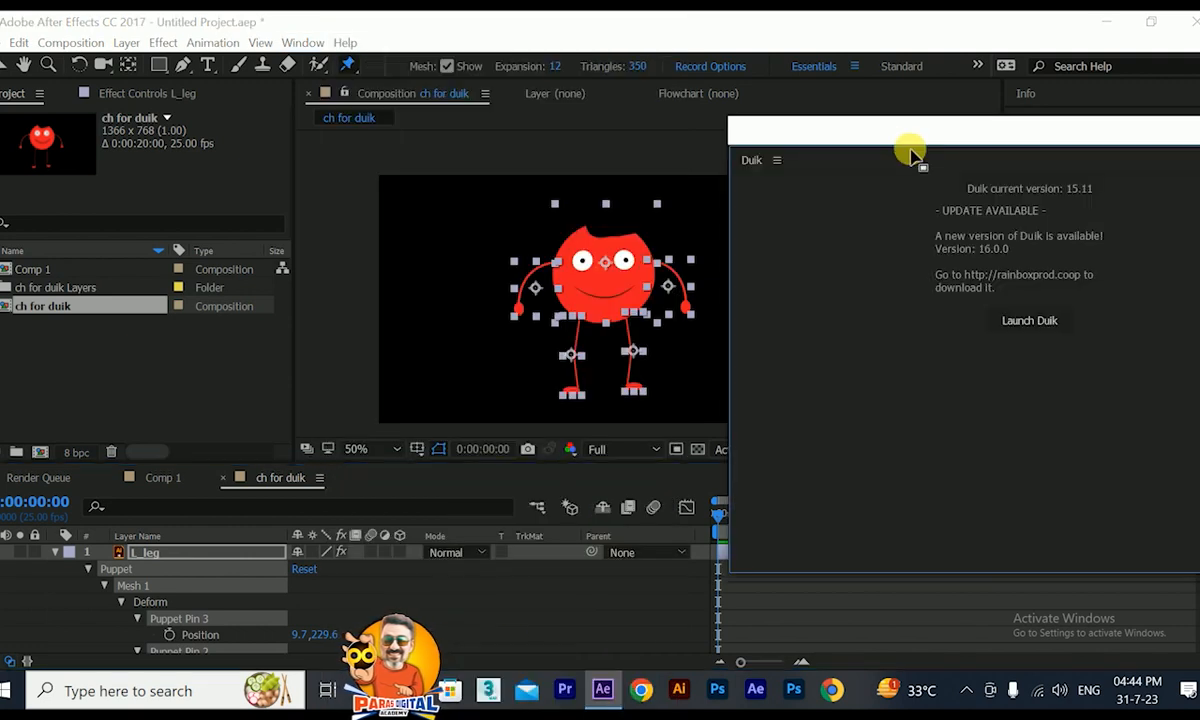
drag(876, 126, 630, 55)
Step: Launch Duik and batch-rename all selected puppet pins to Pin, numbered from 1
click(758, 240)
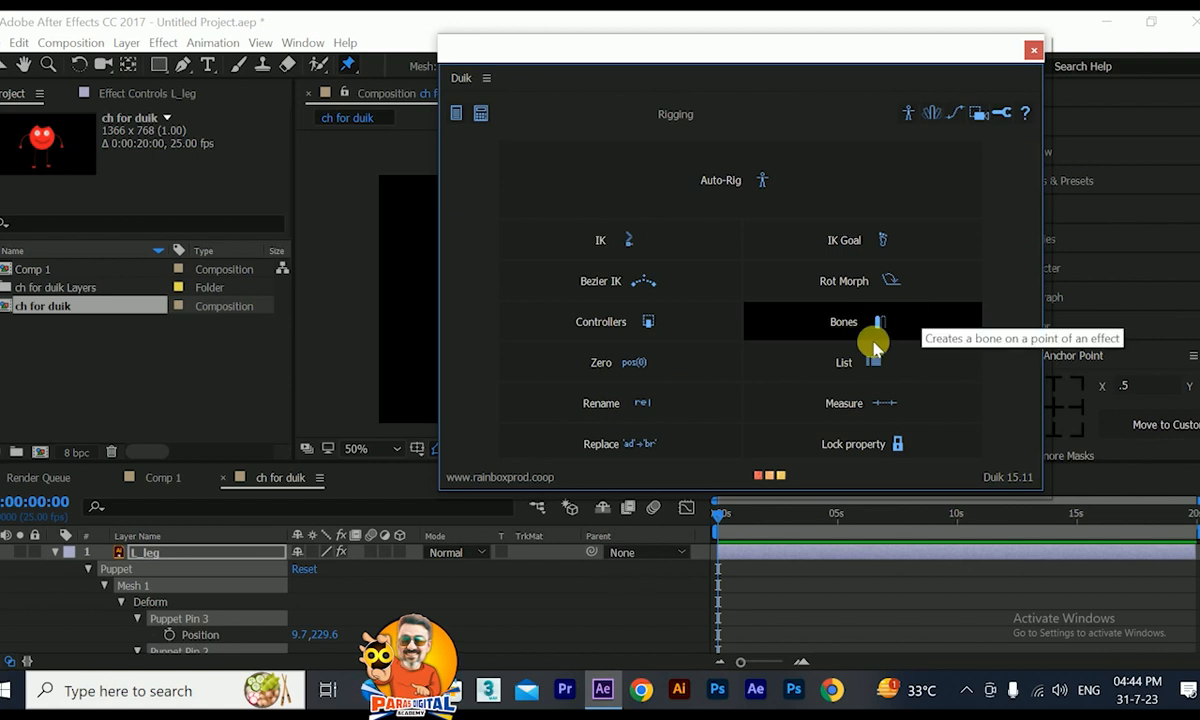
click(601, 408)
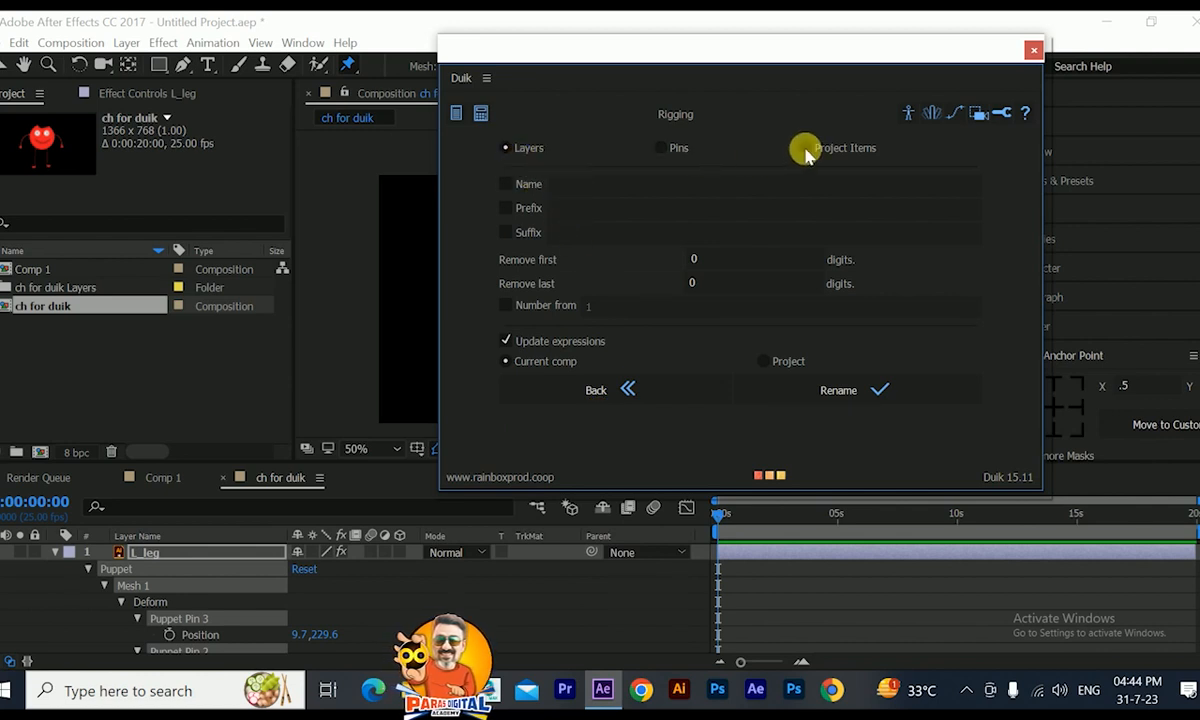
click(673, 151)
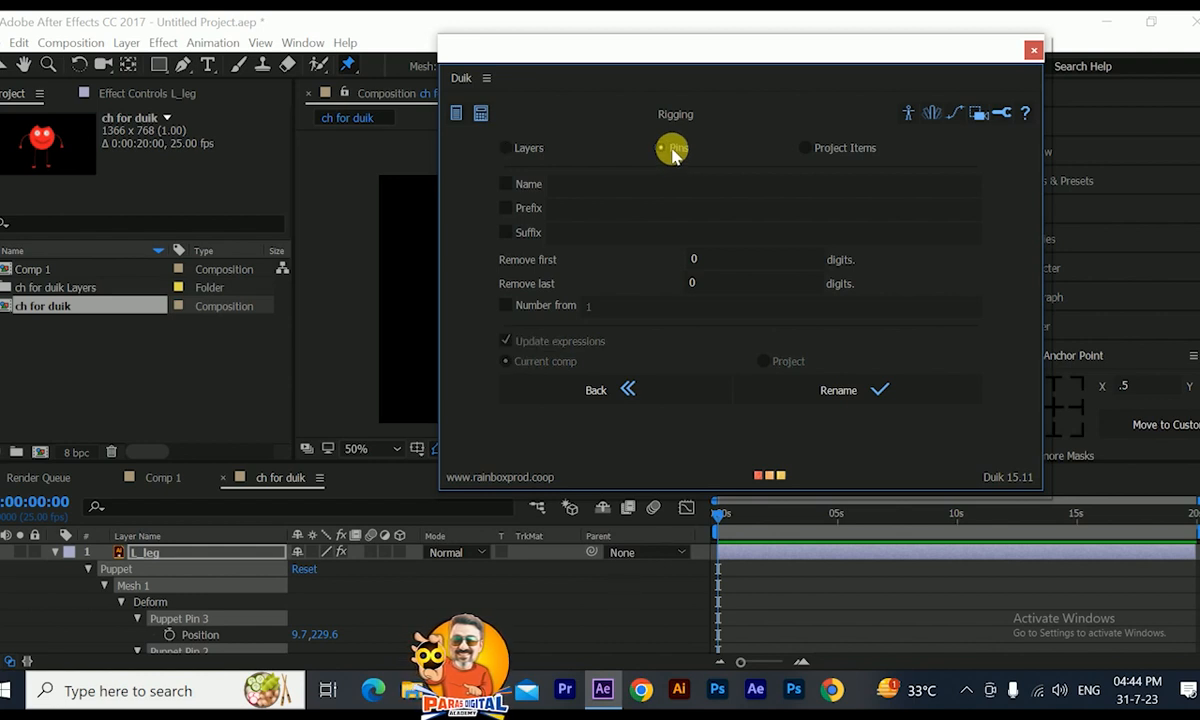
click(522, 186)
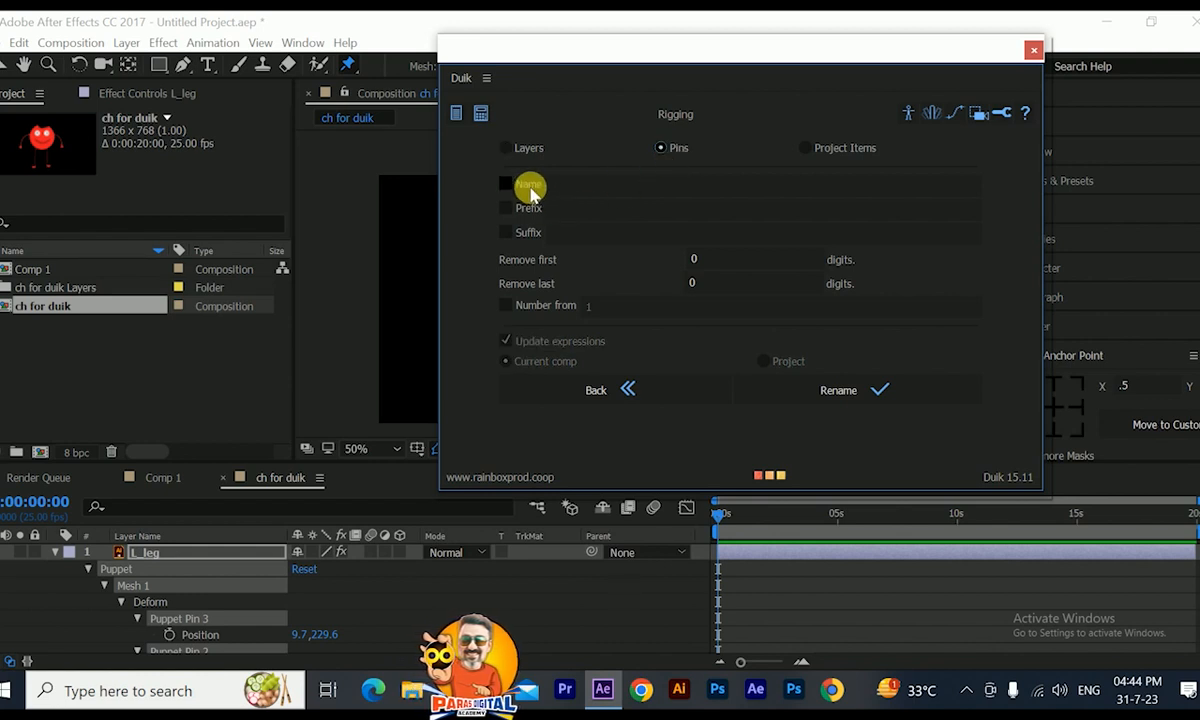
click(587, 186)
text(Pin)
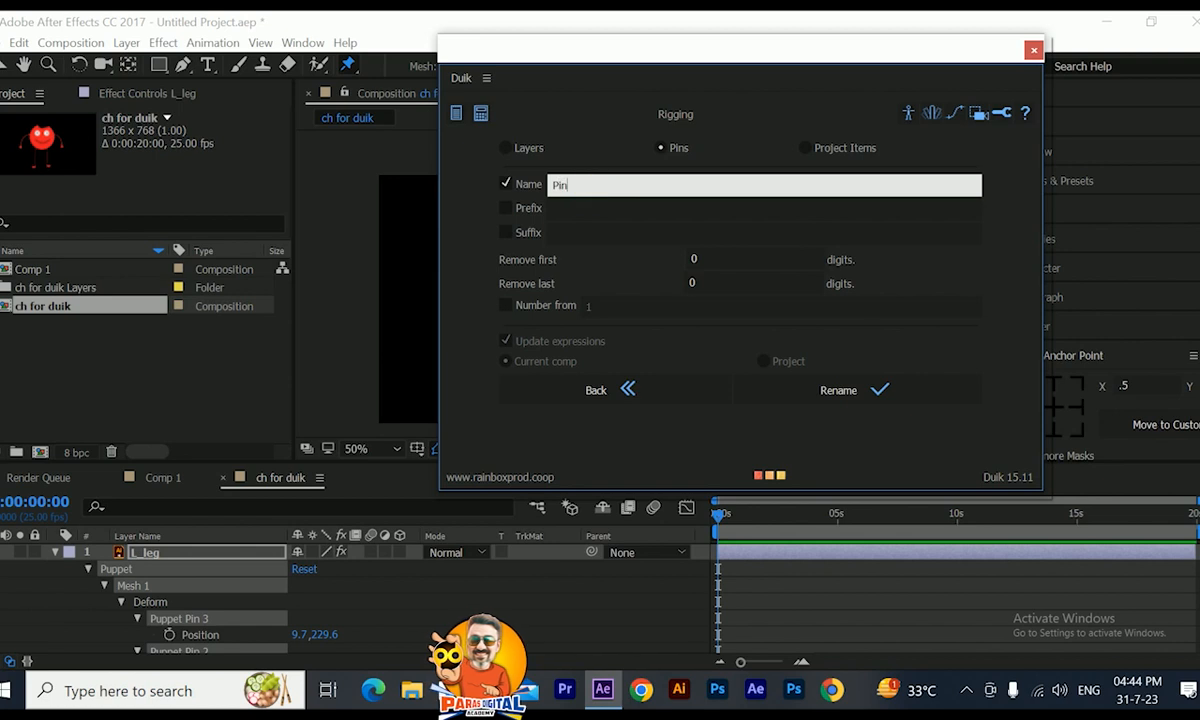
click(505, 310)
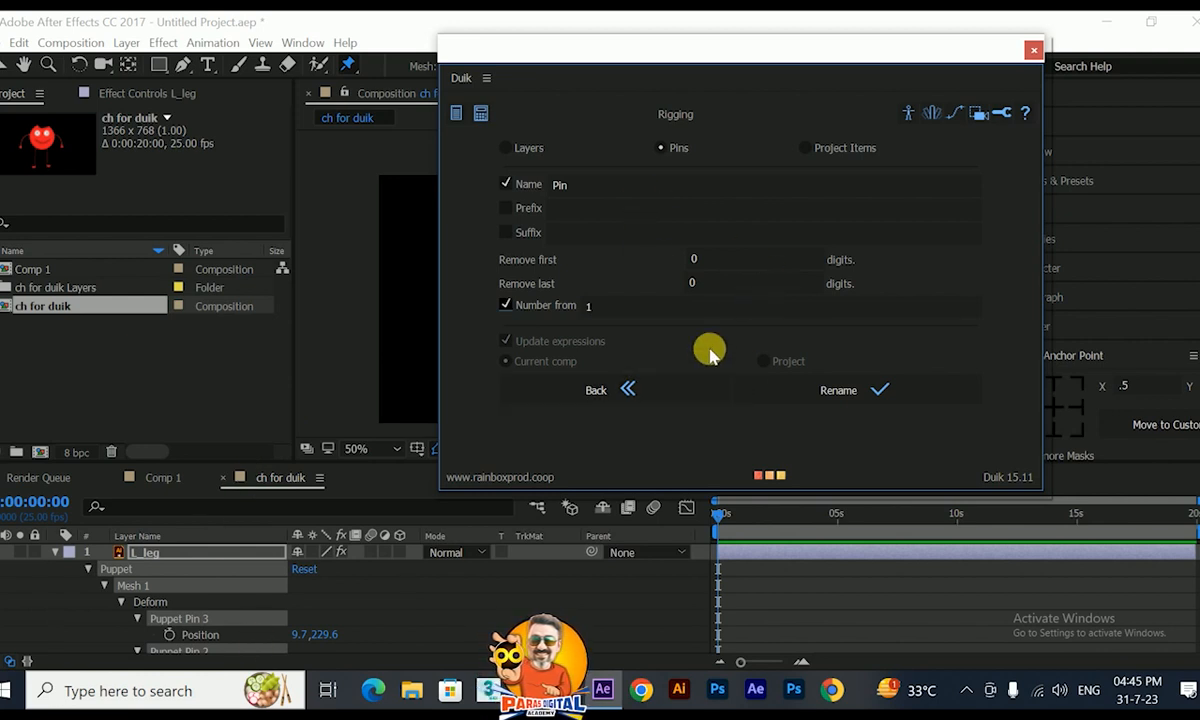
click(865, 398)
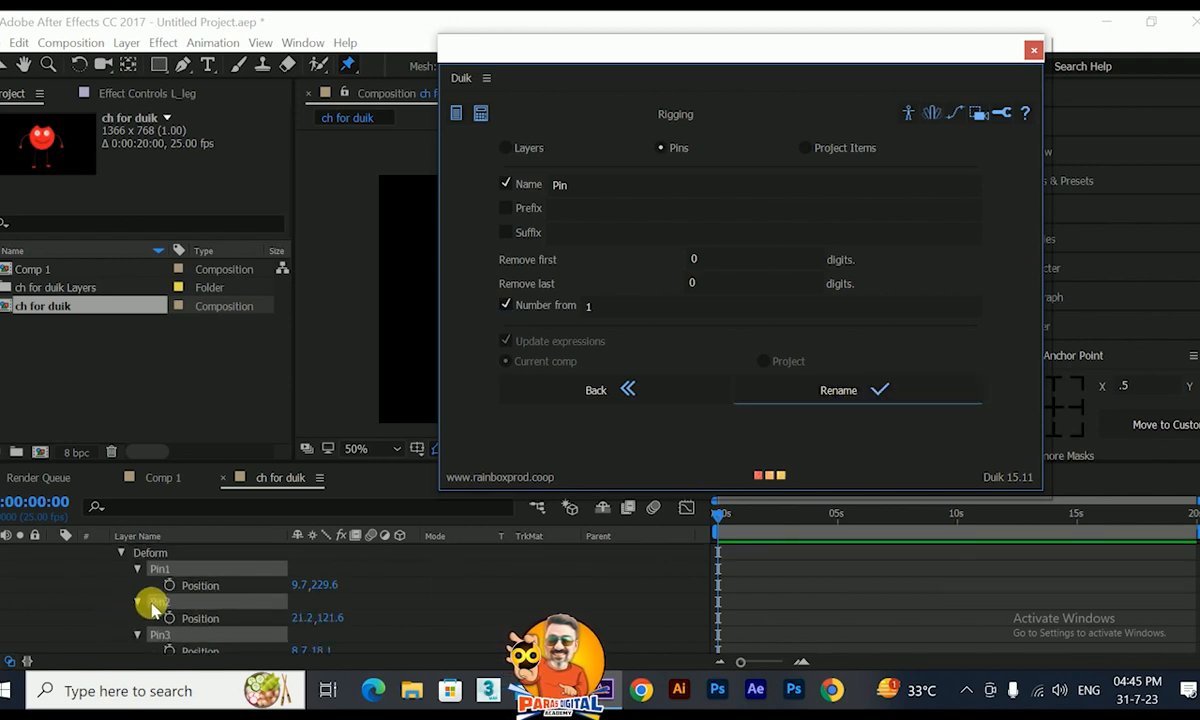
scroll(165, 625, down, 4)
scroll(160, 622, down, 5)
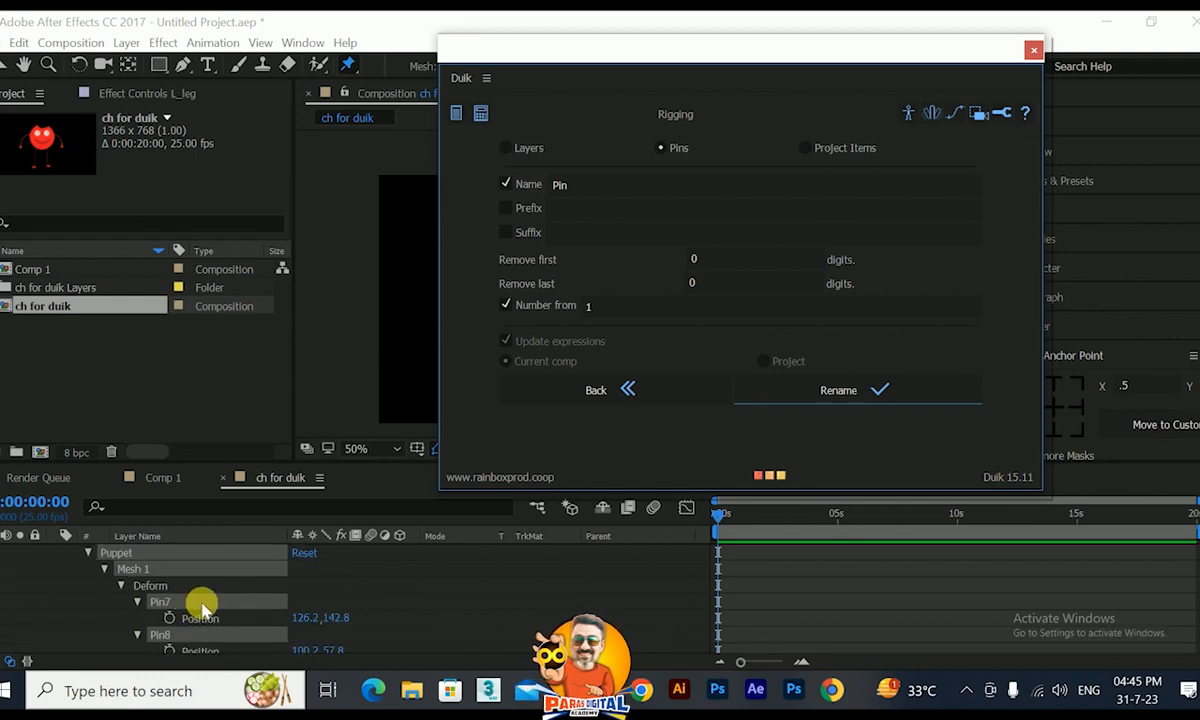
scroll(222, 610, up, 8)
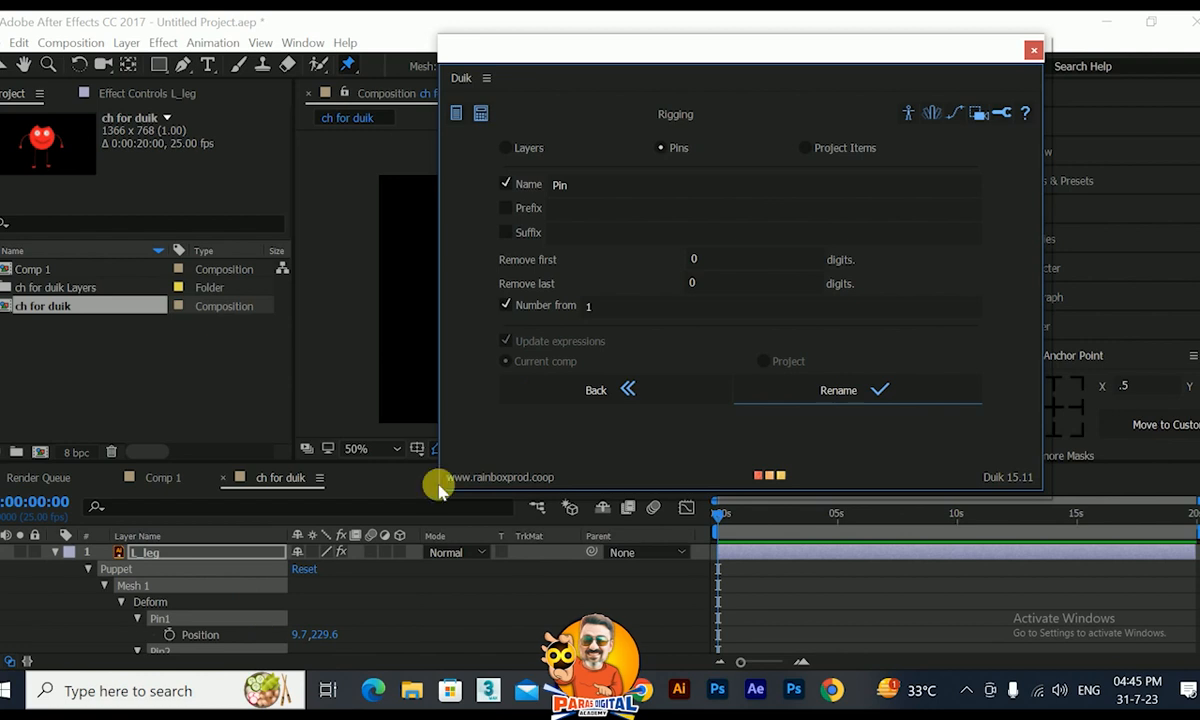
Step: Return to Duik's rigging tools and move the Duik window clear of the character
click(612, 394)
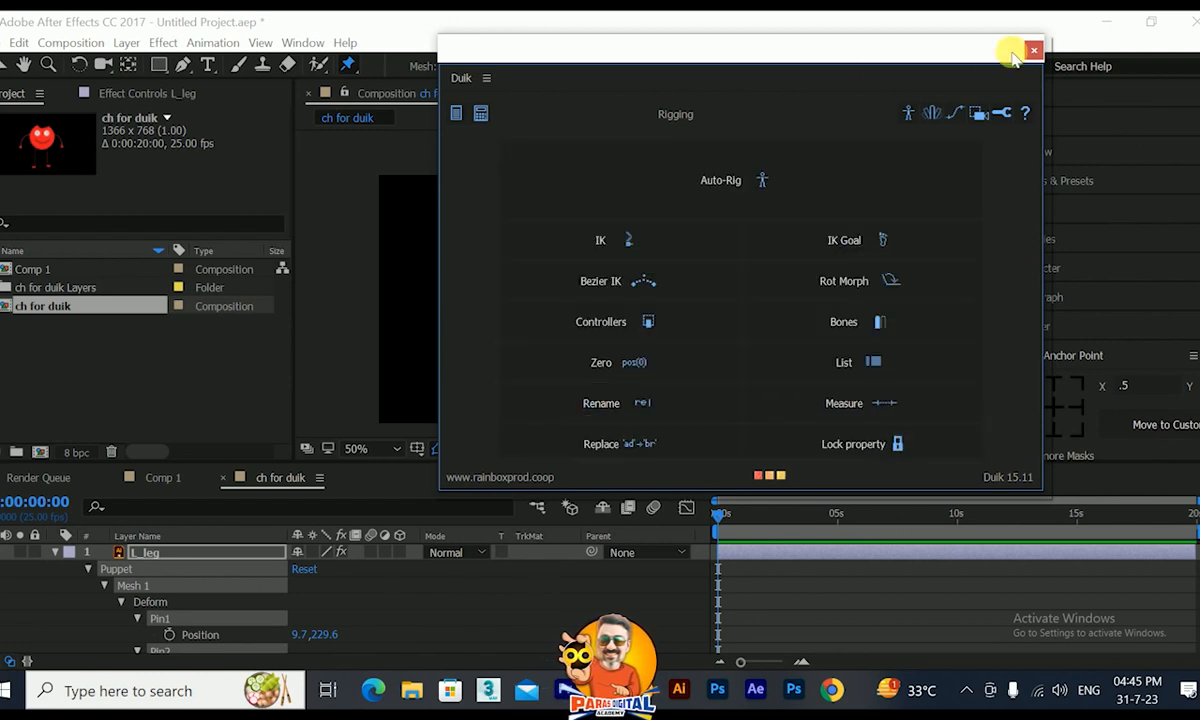
drag(955, 45, 1119, 293)
scroll(469, 276, up, 2)
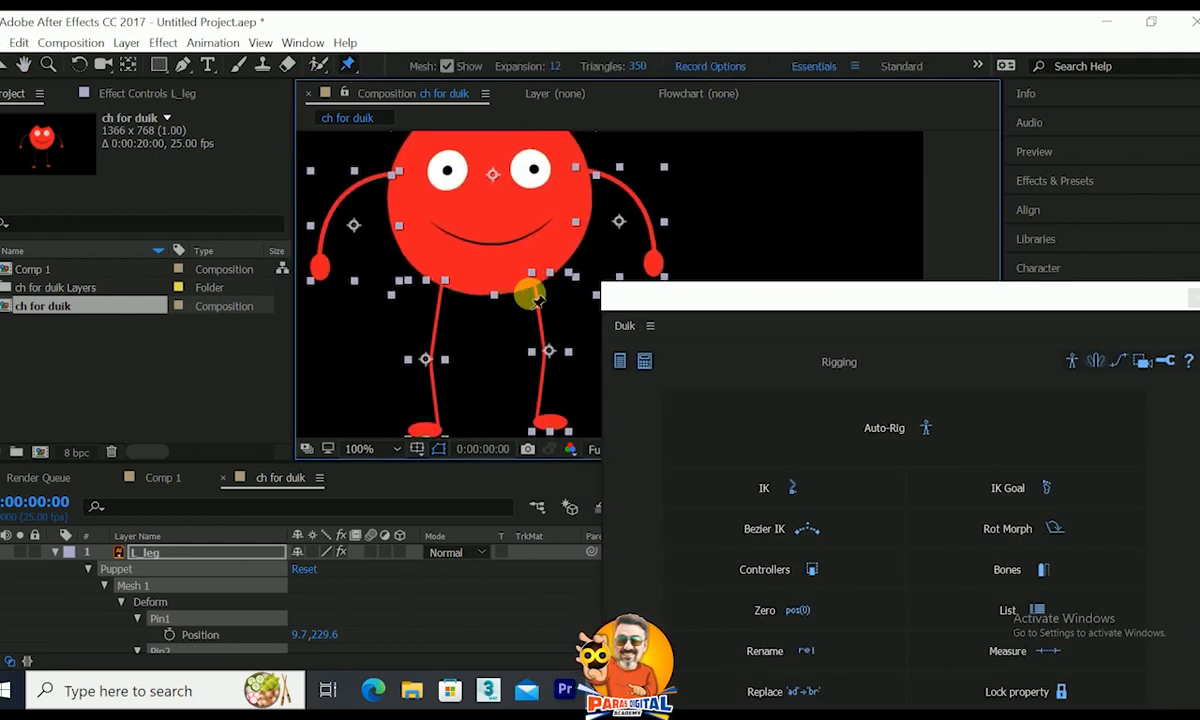
Step: Reveal only the Puppet effects of layers L_leg through body and select L_leg's Puppet effect
click(55, 552)
shift+click(150, 620)
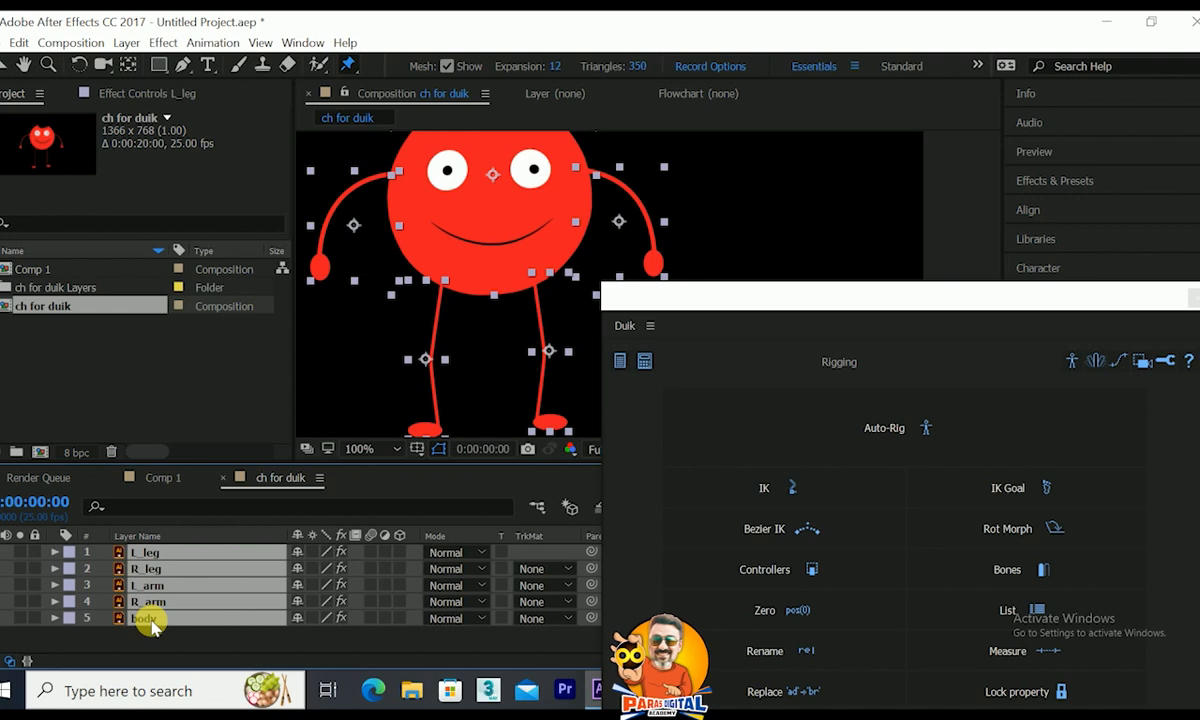
key(e)
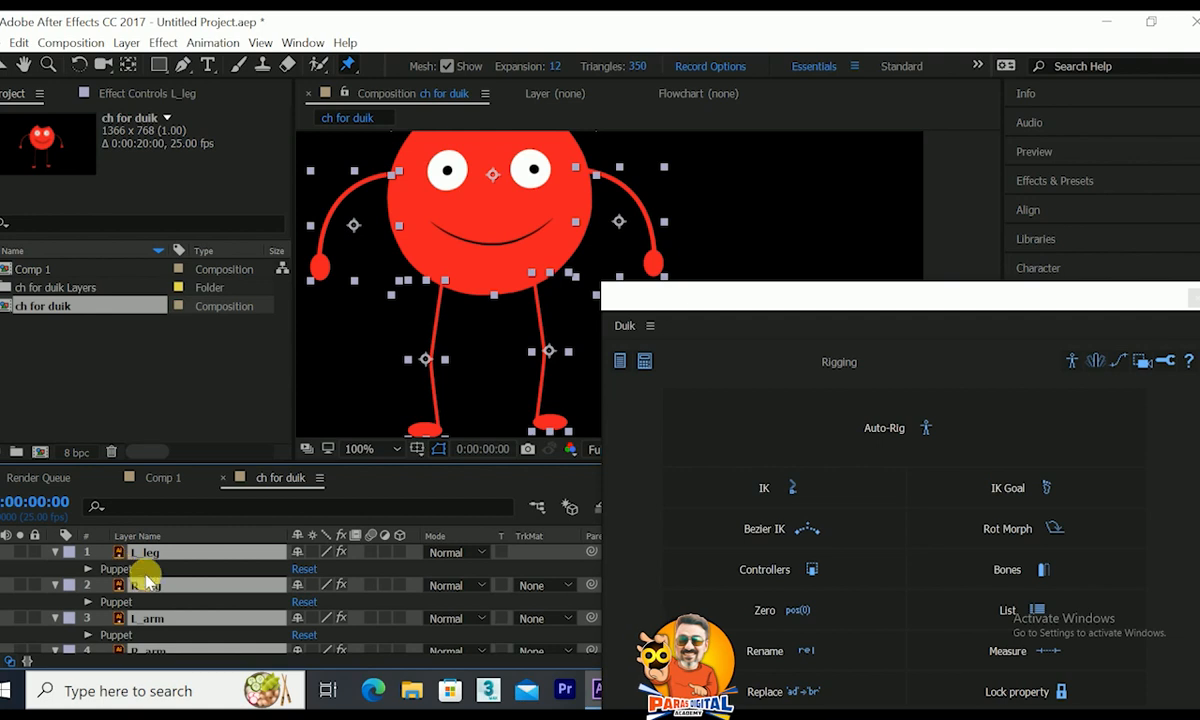
click(148, 372)
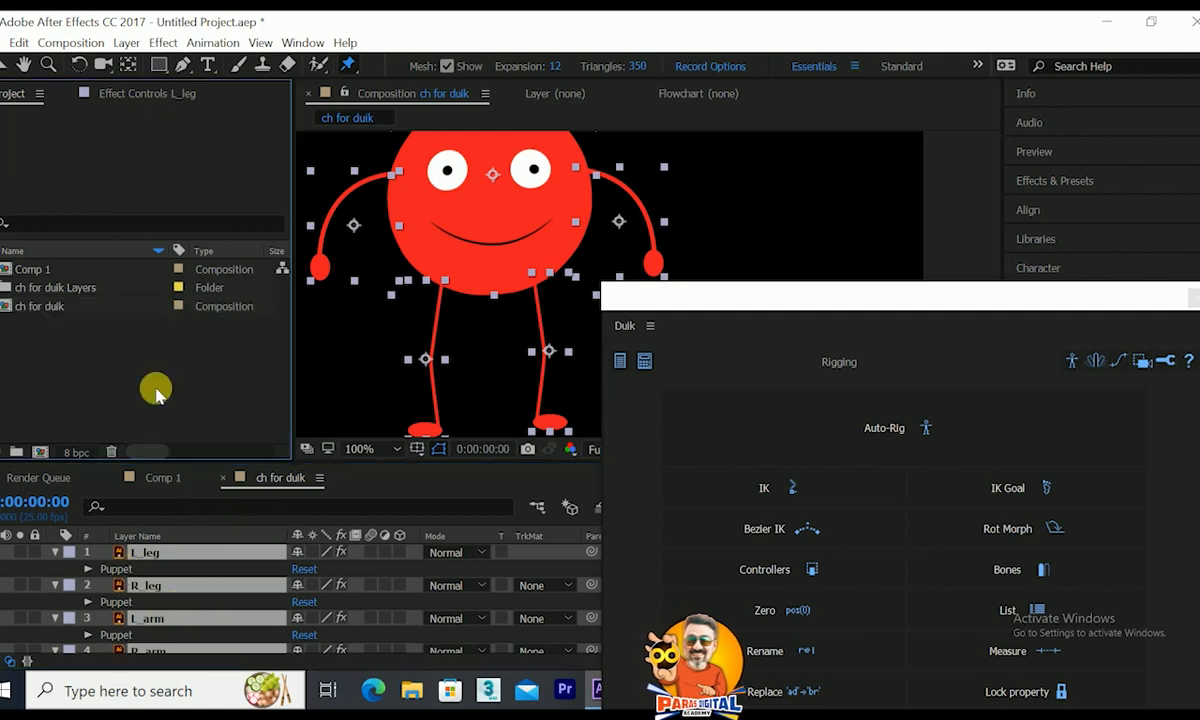
key(grave)
click(187, 567)
key(grave)
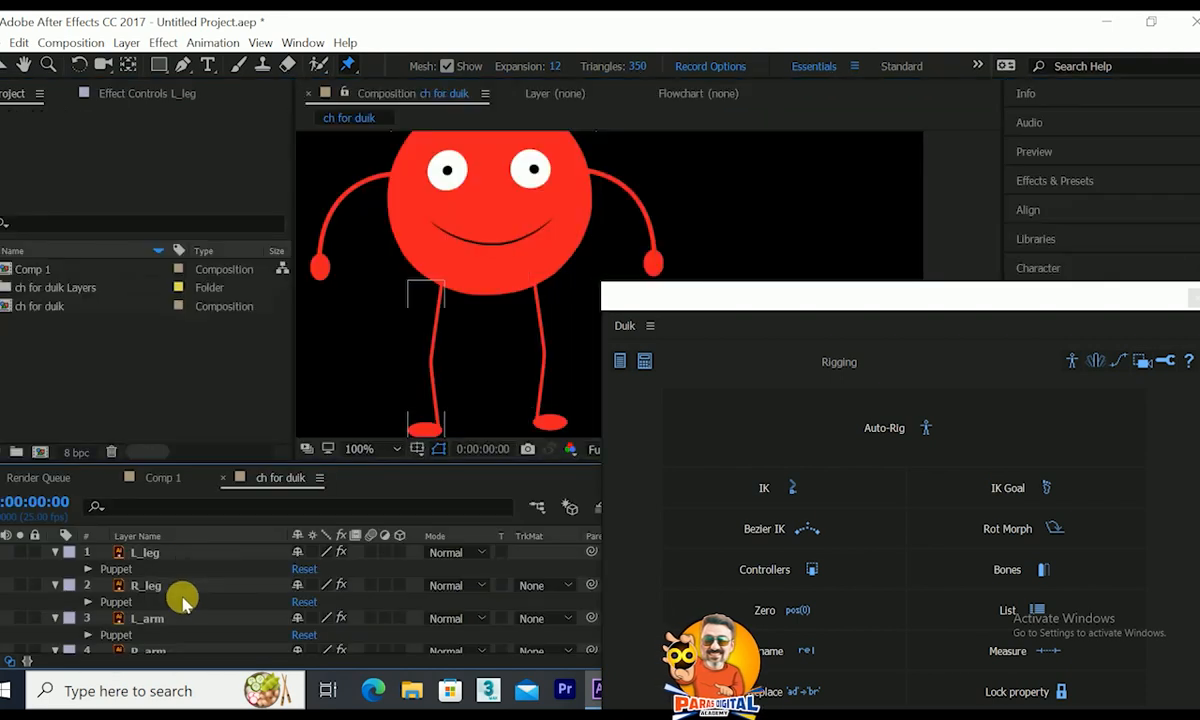
click(143, 556)
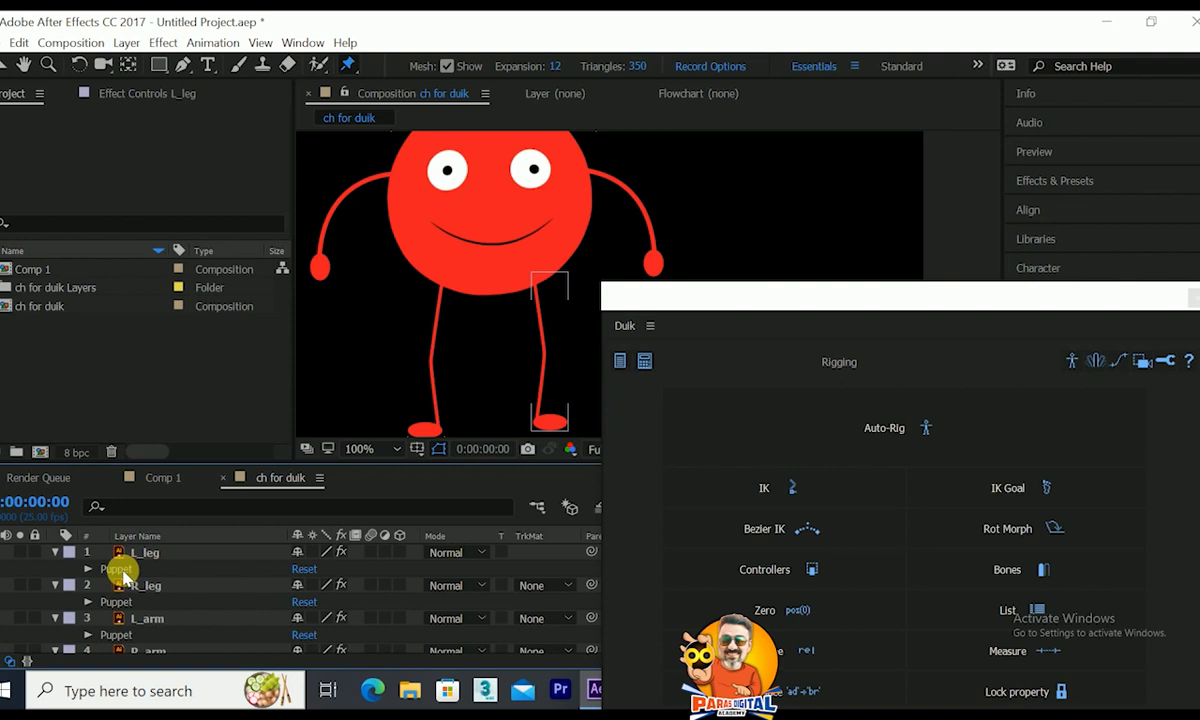
click(118, 569)
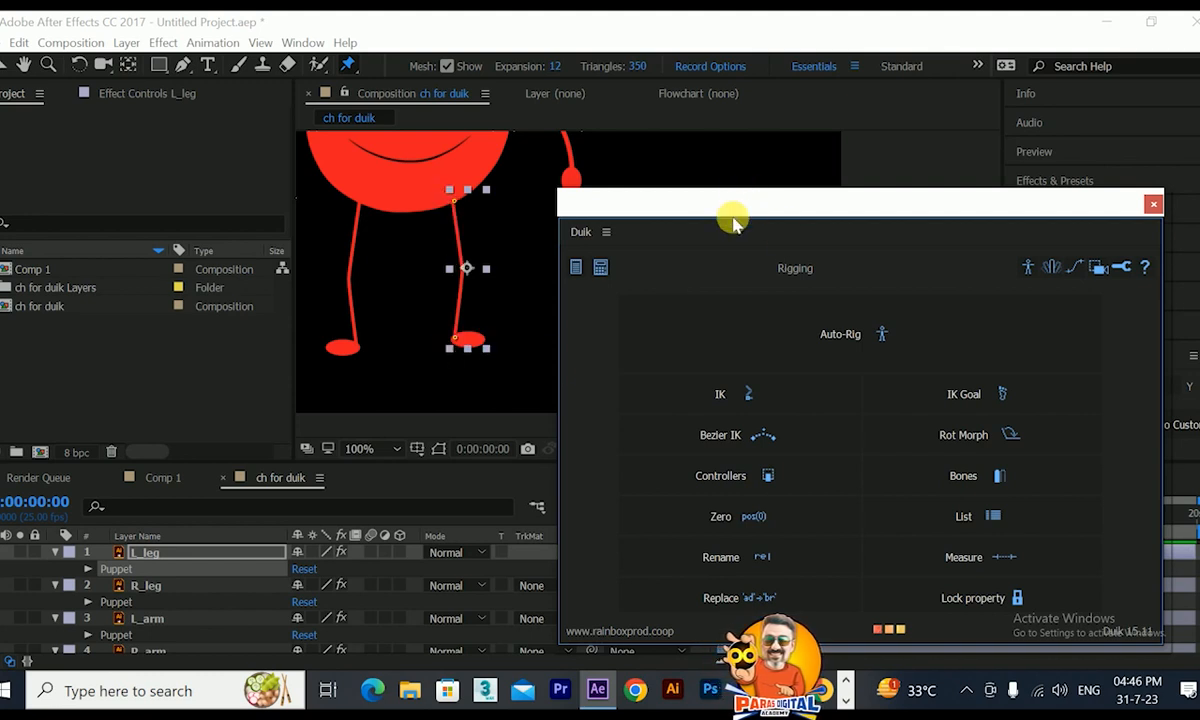
Step: Set Duik's rigging bones to type Null with auto size Big, and return to the rigging tools
drag(735, 219, 592, 150)
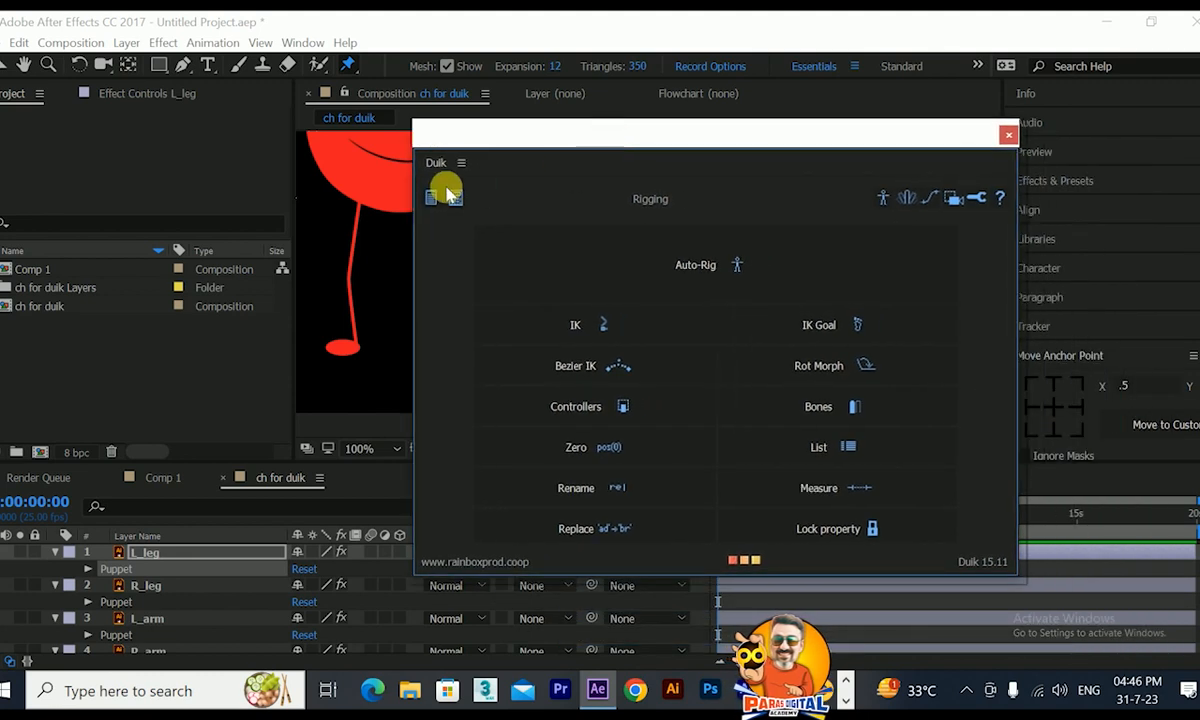
click(980, 200)
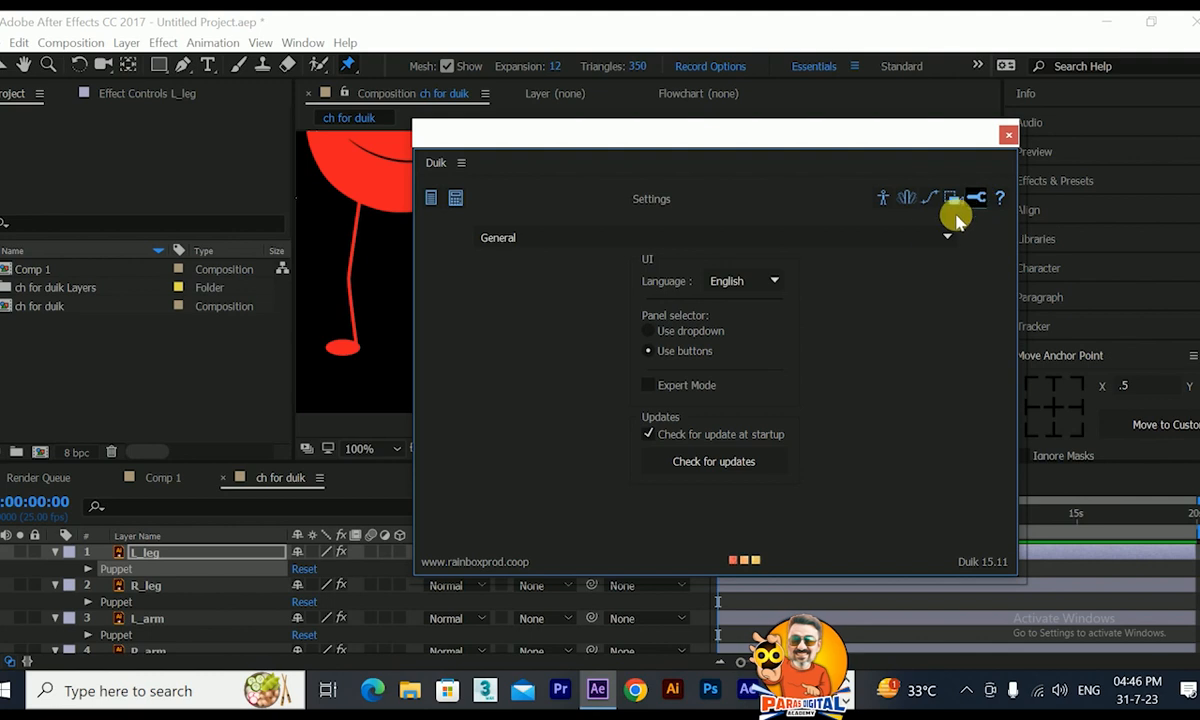
click(505, 247)
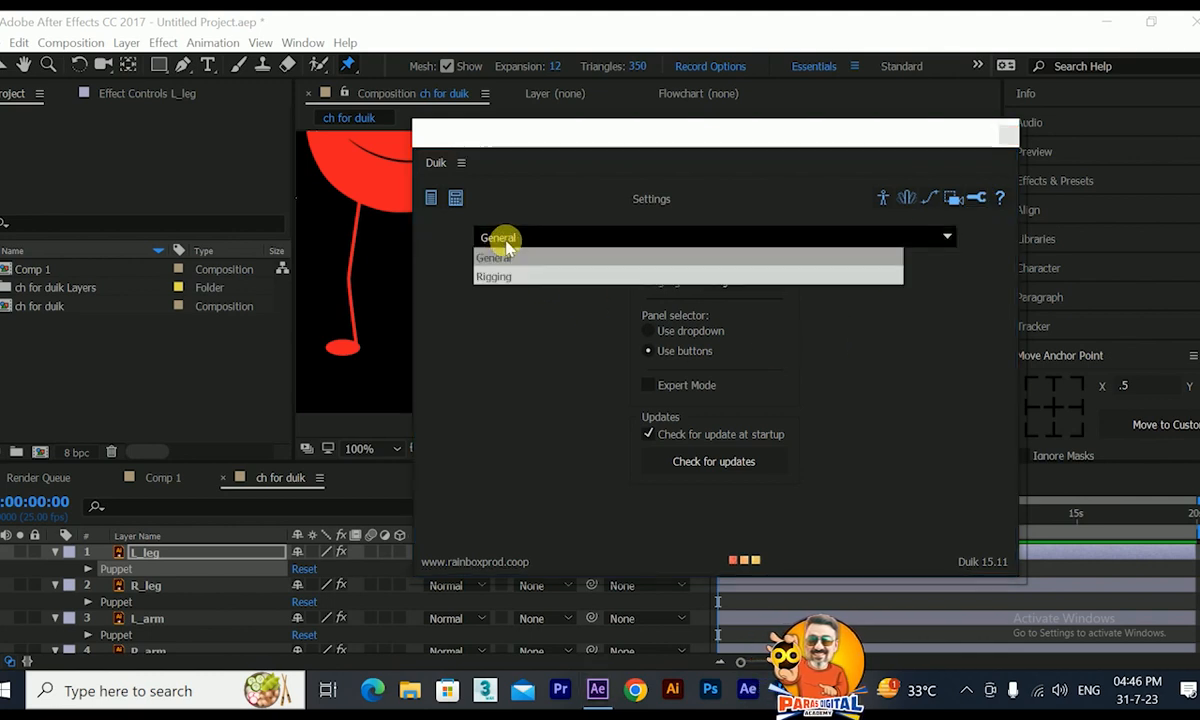
click(497, 277)
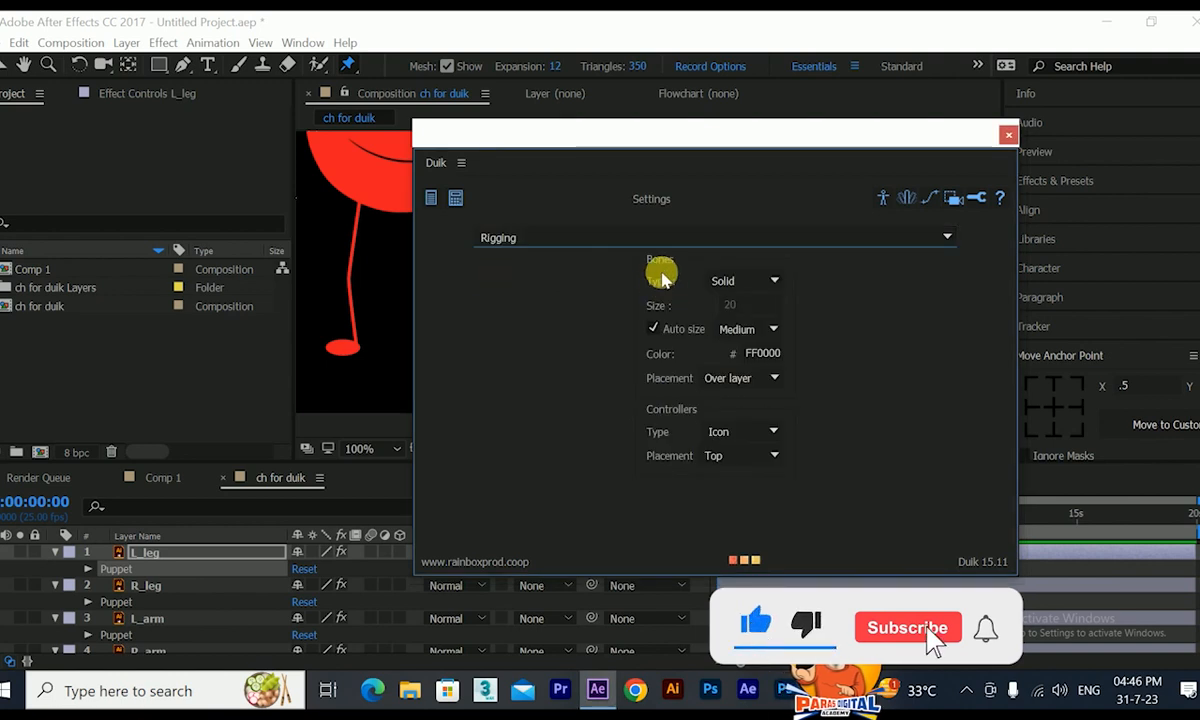
click(764, 285)
click(720, 301)
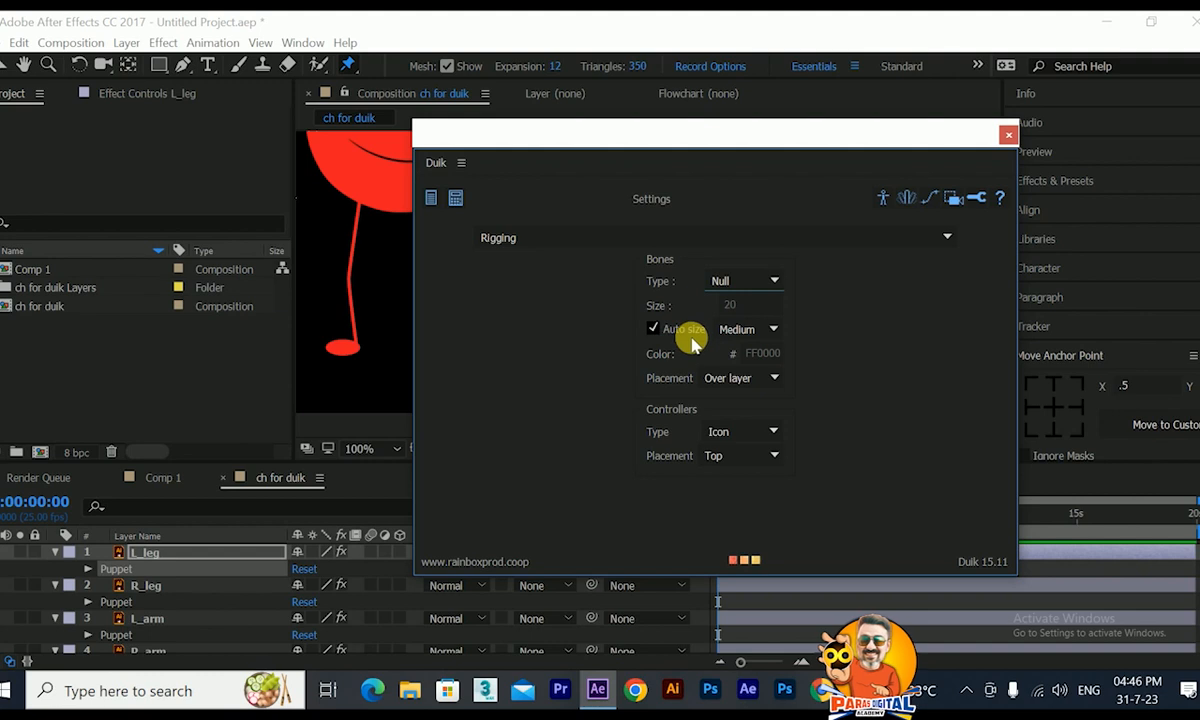
click(754, 334)
click(740, 386)
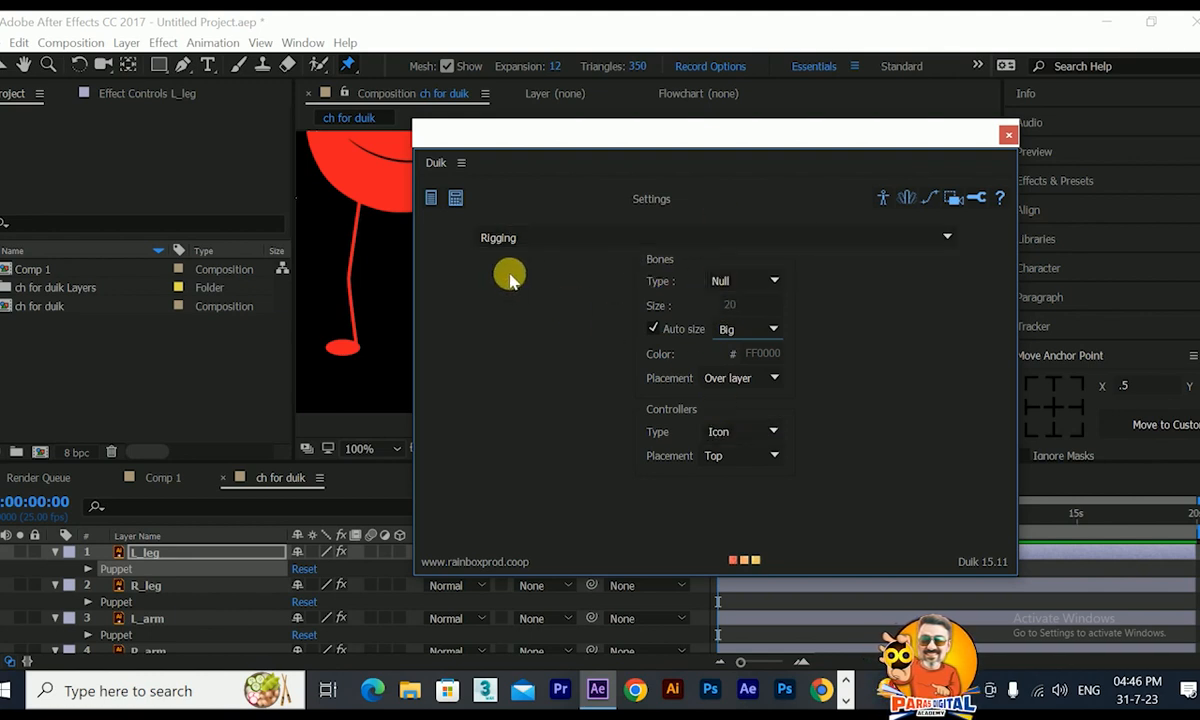
click(650, 205)
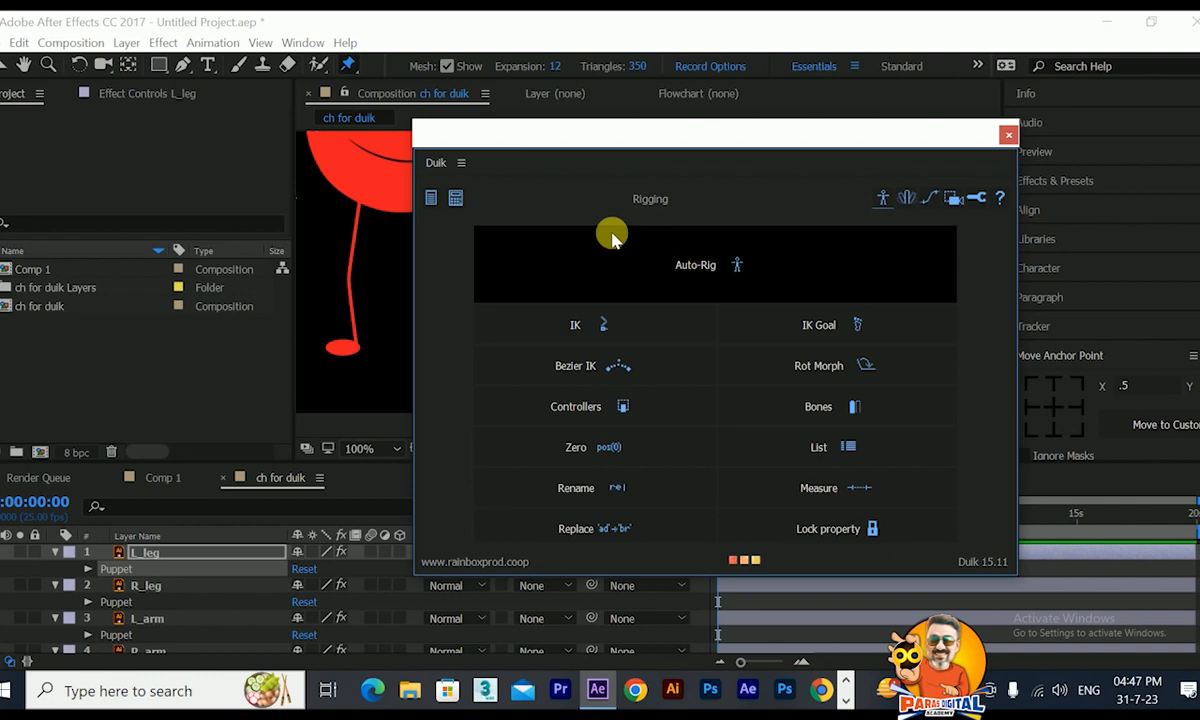
Step: Select the hip, knee and ankle pins of L_leg and create Duik bones on them
drag(576, 139, 767, 141)
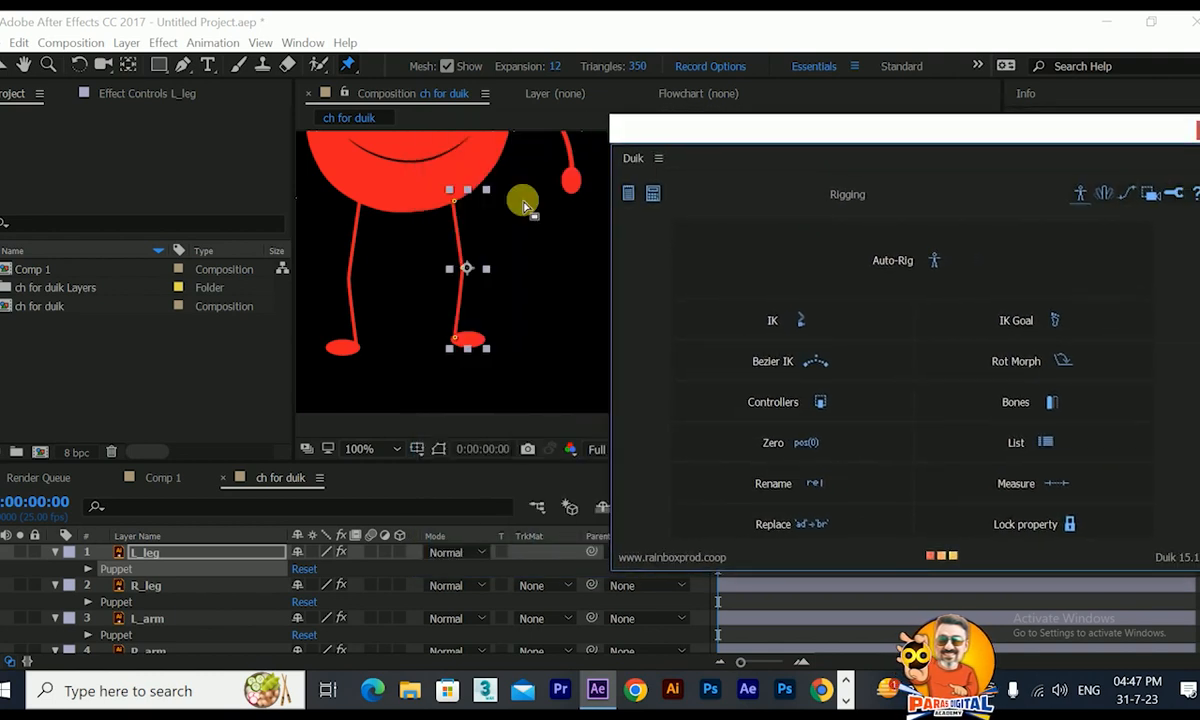
click(458, 195)
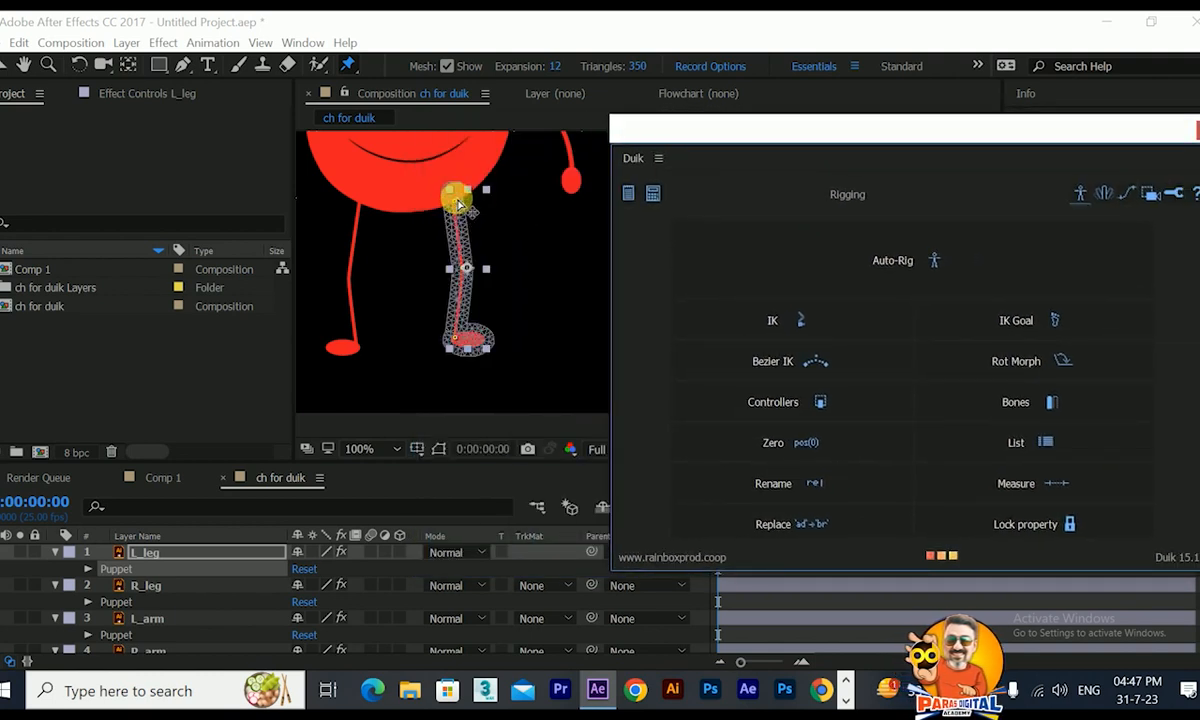
click(465, 260)
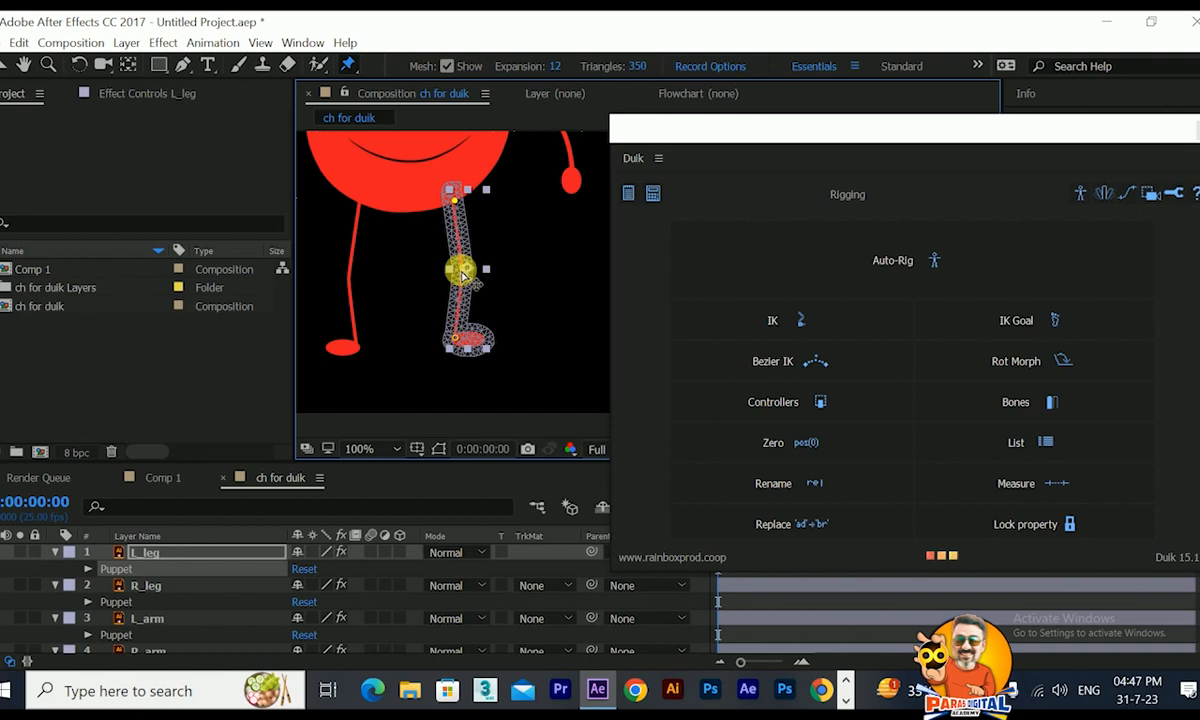
scroll(455, 290, up, 1)
key(space)
drag(430, 290, 643, 313)
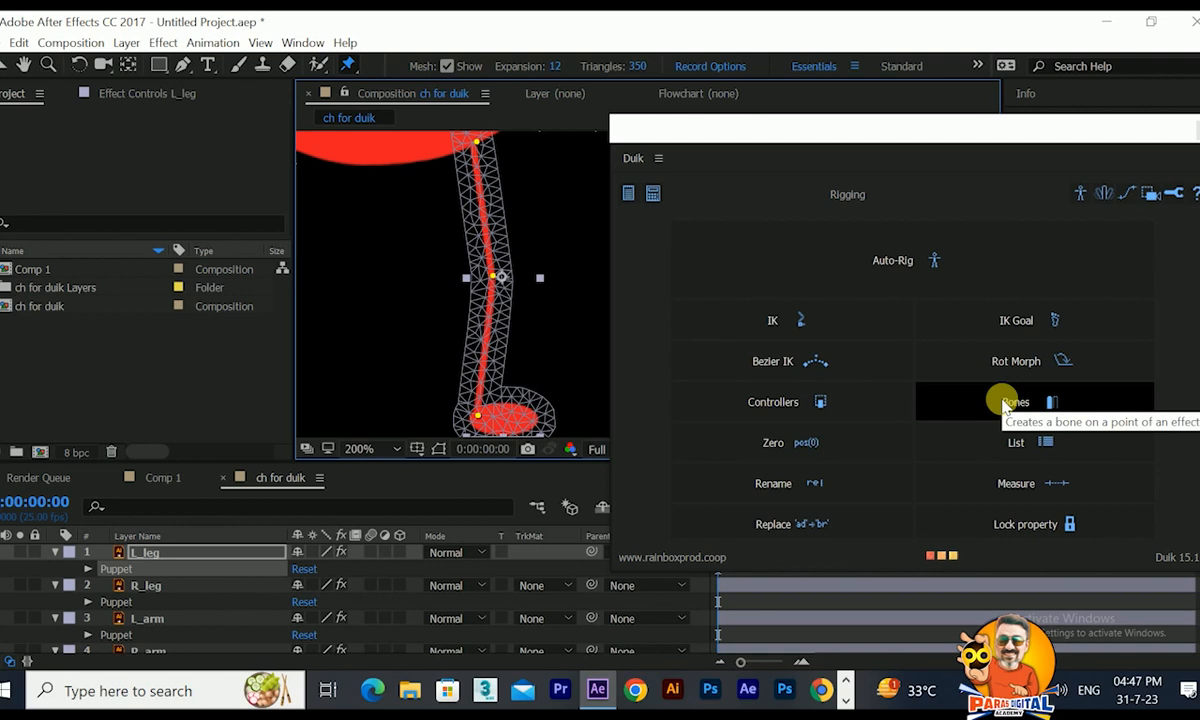
click(1006, 402)
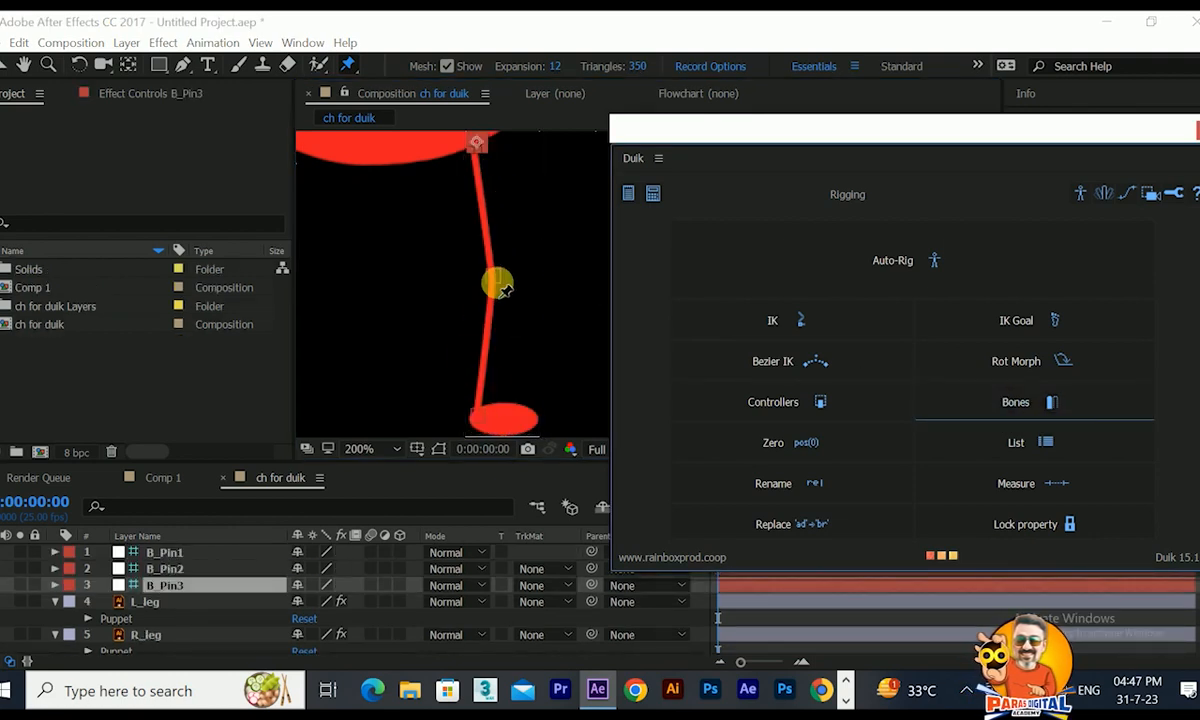
Step: Test the L_leg rig by moving its ankle bone with the Selection tool, and undo the move
click(5, 64)
drag(482, 415, 438, 366)
key(ctrl+z)
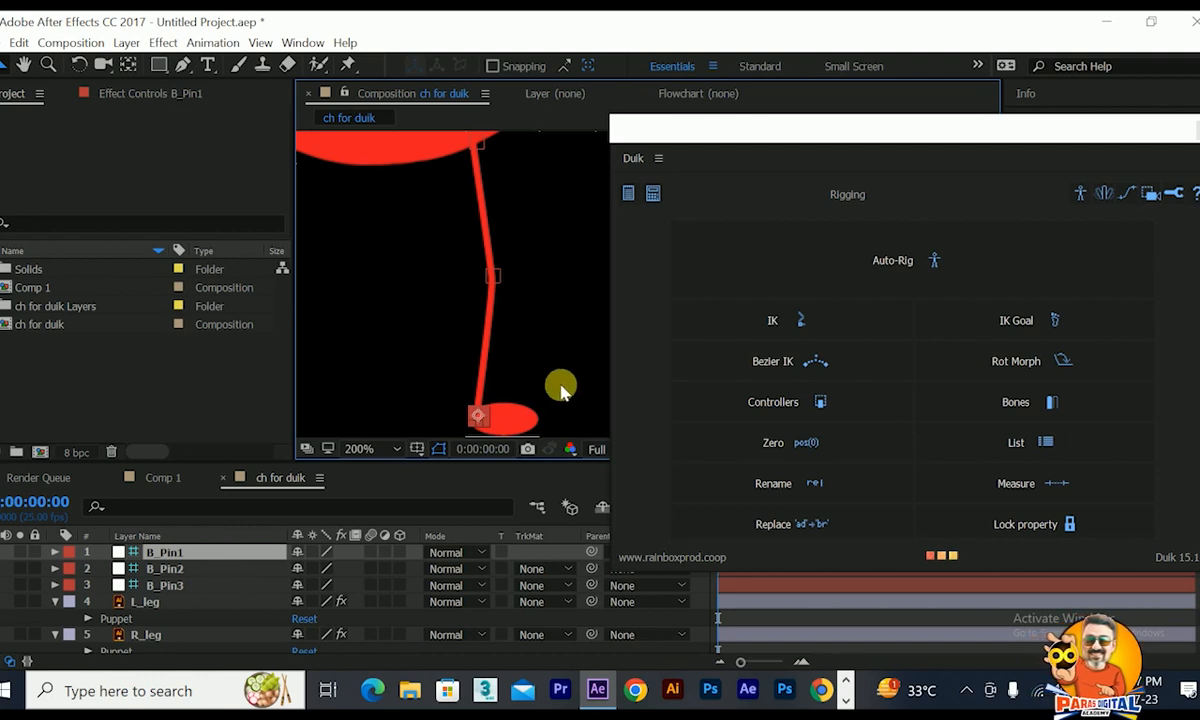
Step: Select R_leg's Puppet effect with its hip, knee and ankle pins and create Duik bones on them
scroll(425, 390, down, 2)
scroll(139, 595, down, 2)
scroll(140, 612, up, 2)
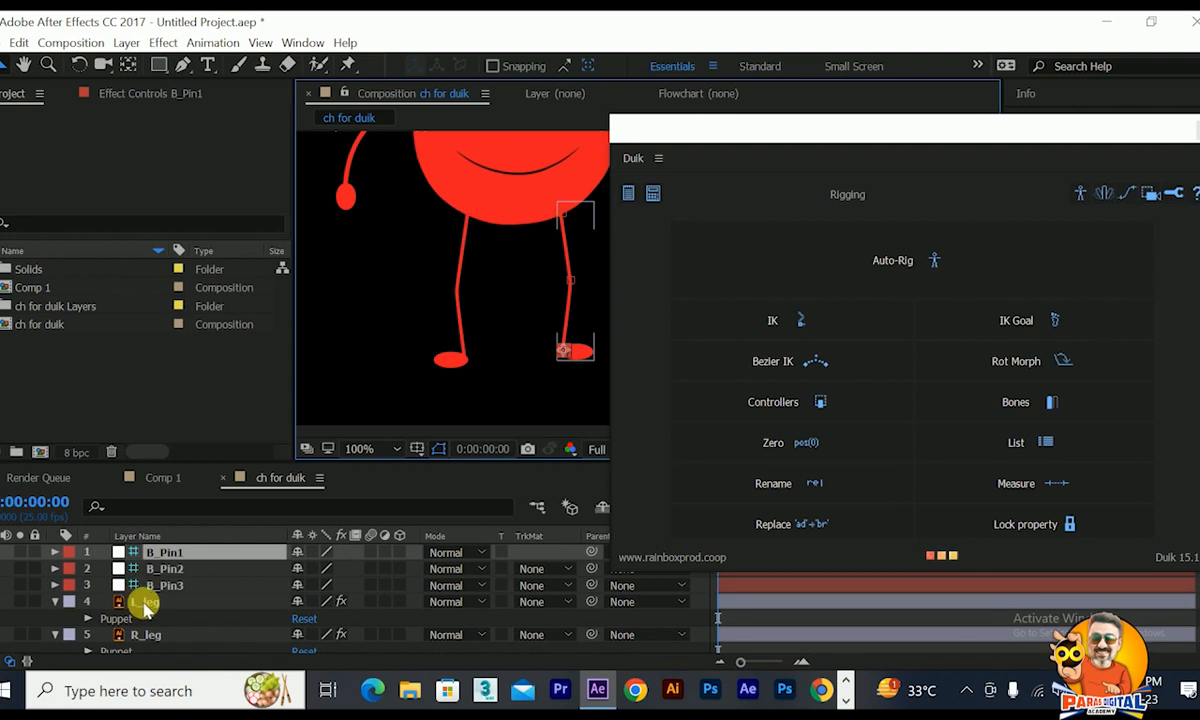
scroll(145, 605, down, 3)
click(142, 600)
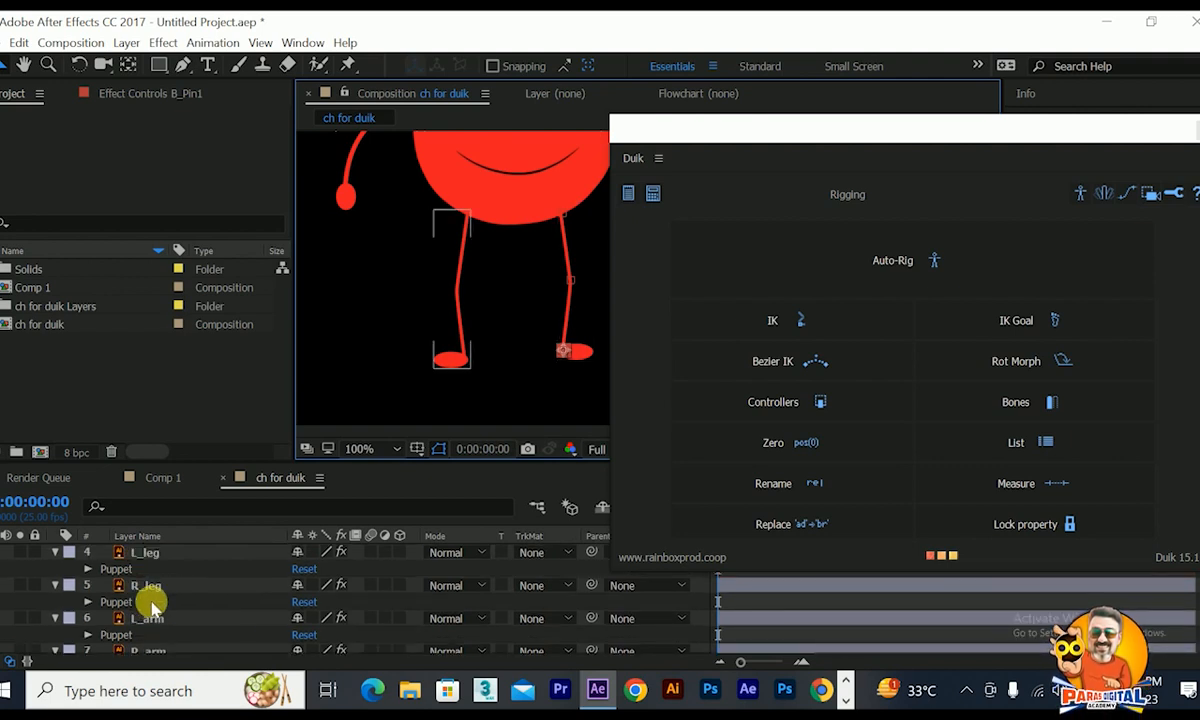
click(141, 600)
scroll(418, 255, up, 1)
drag(420, 252, 588, 314)
click(451, 203)
click(444, 364)
drag(440, 350, 415, 179)
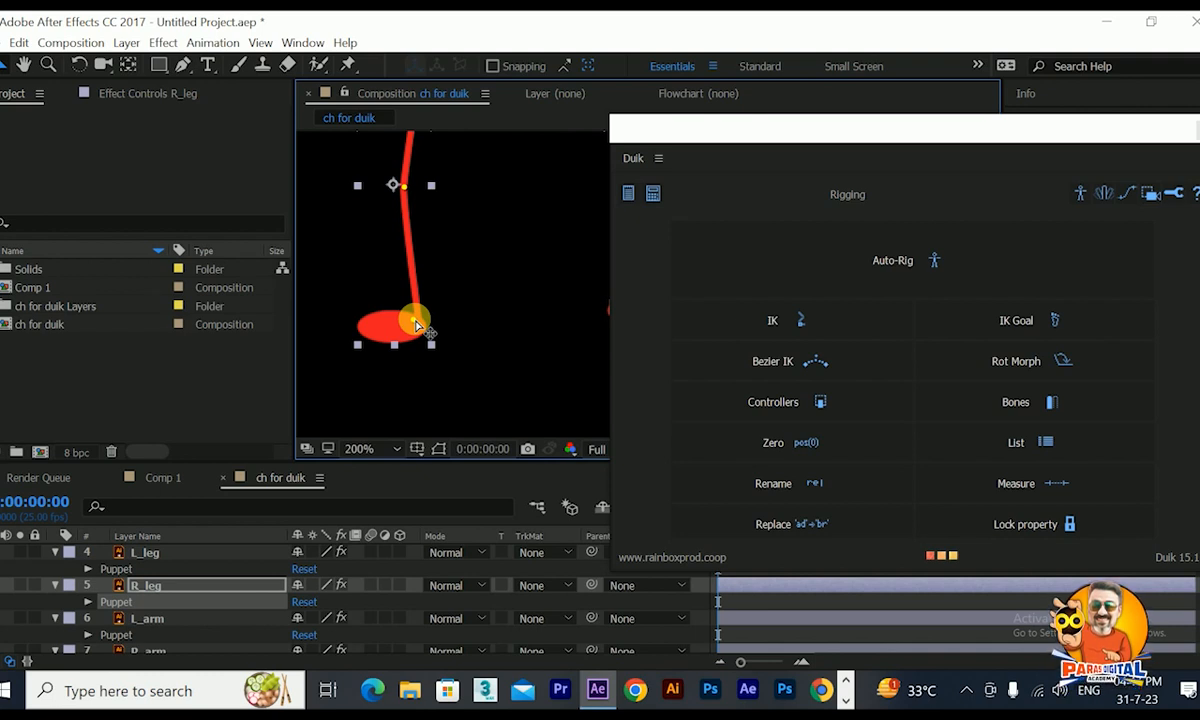
click(1004, 402)
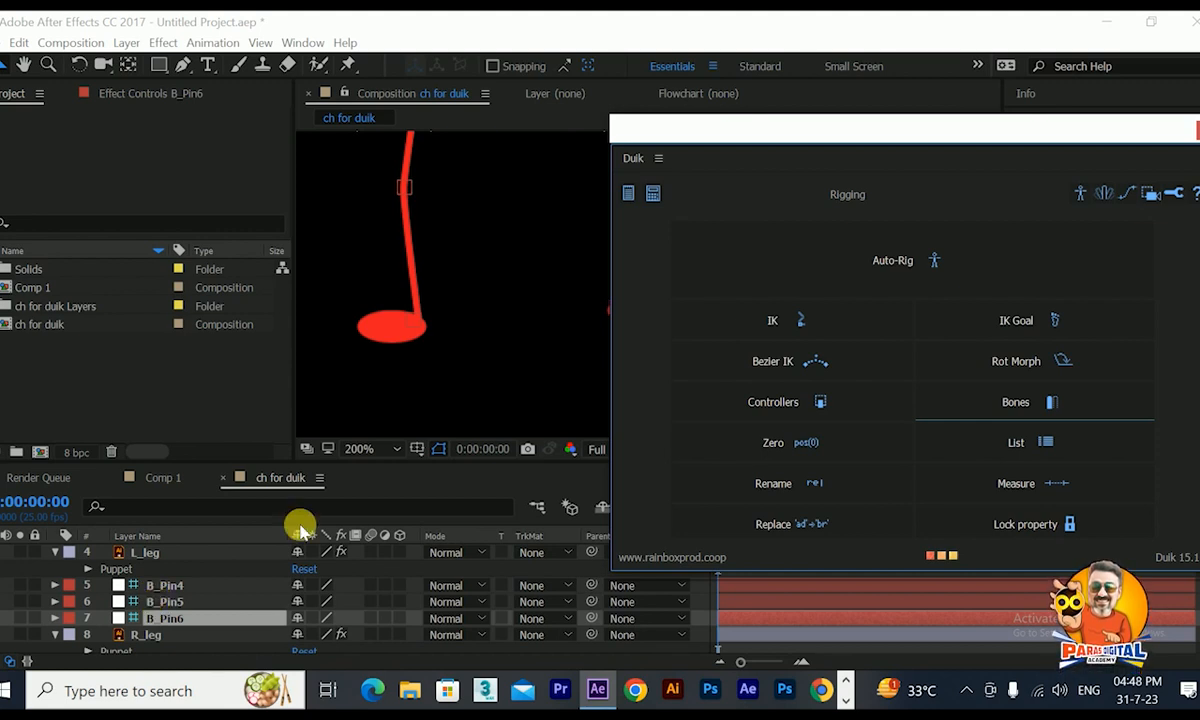
scroll(436, 285, down, 2)
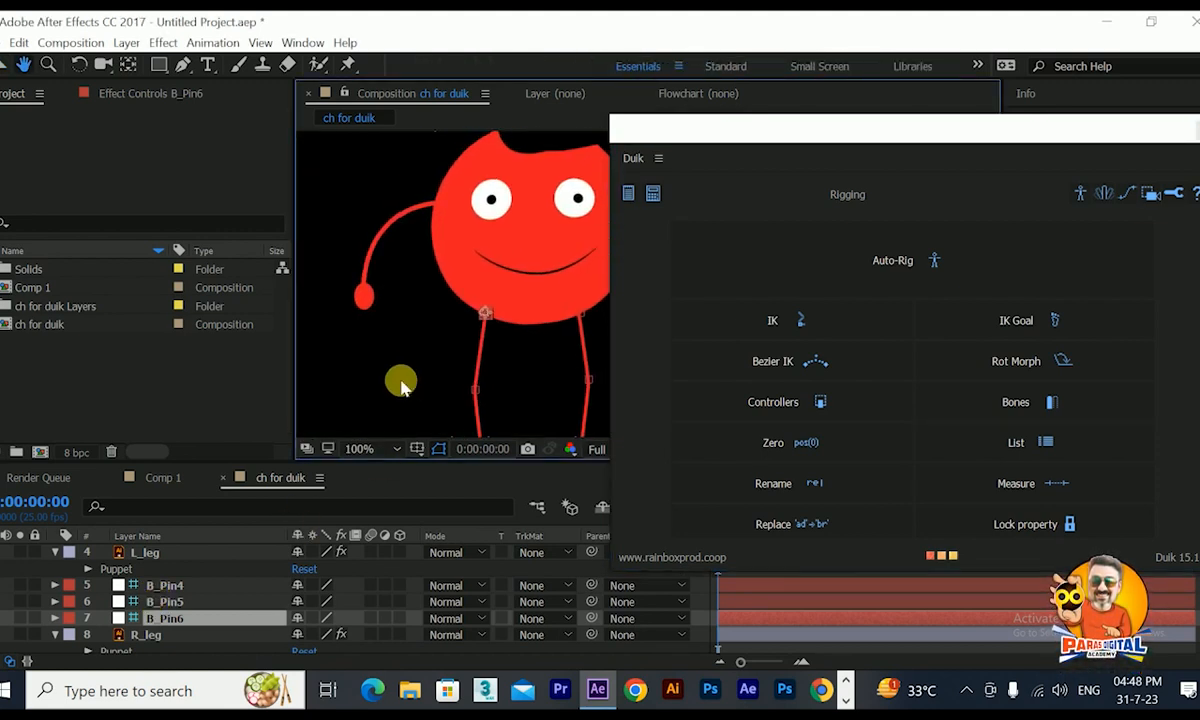
Step: Select L_arm's Puppet effect with its shoulder, elbow and wrist pins and create Duik bones on them
scroll(130, 572, down, 2)
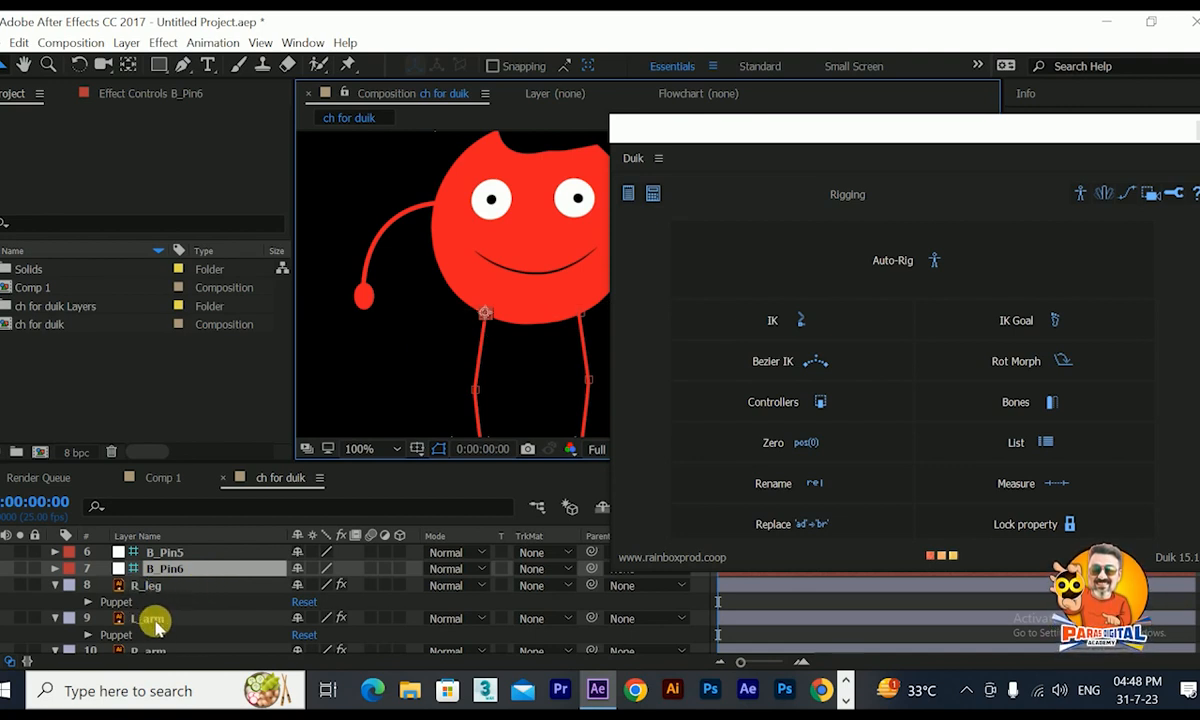
click(145, 620)
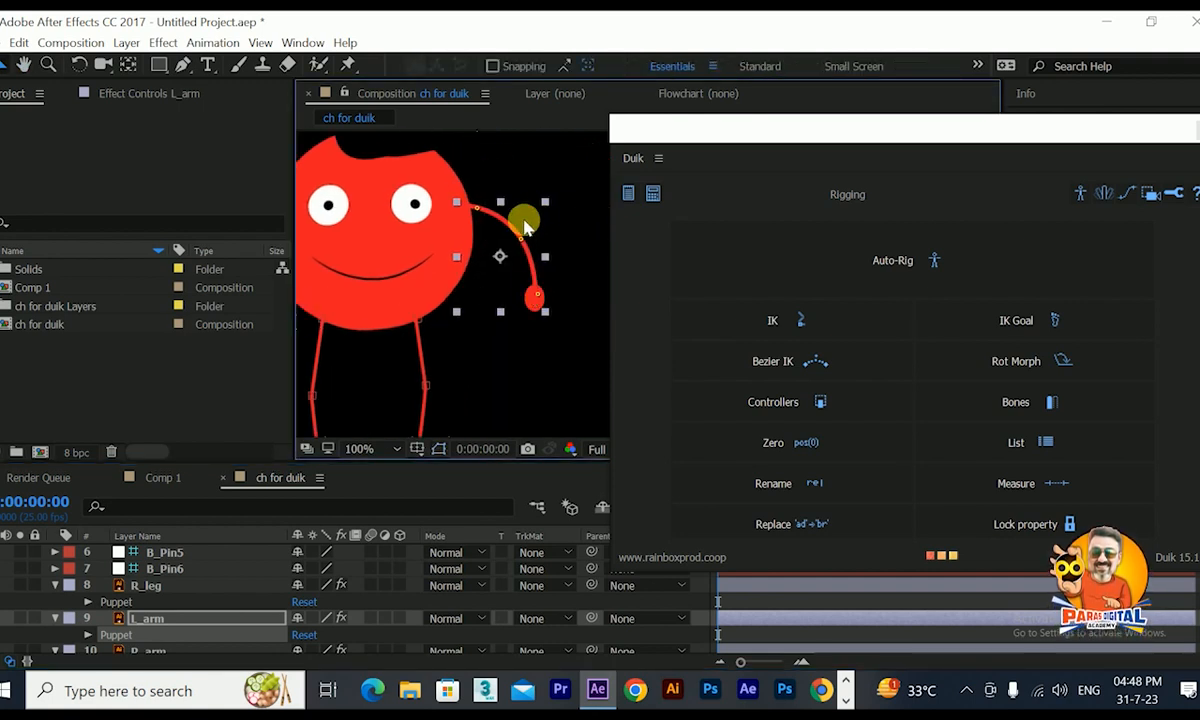
scroll(497, 228, up, 2)
drag(497, 228, 555, 300)
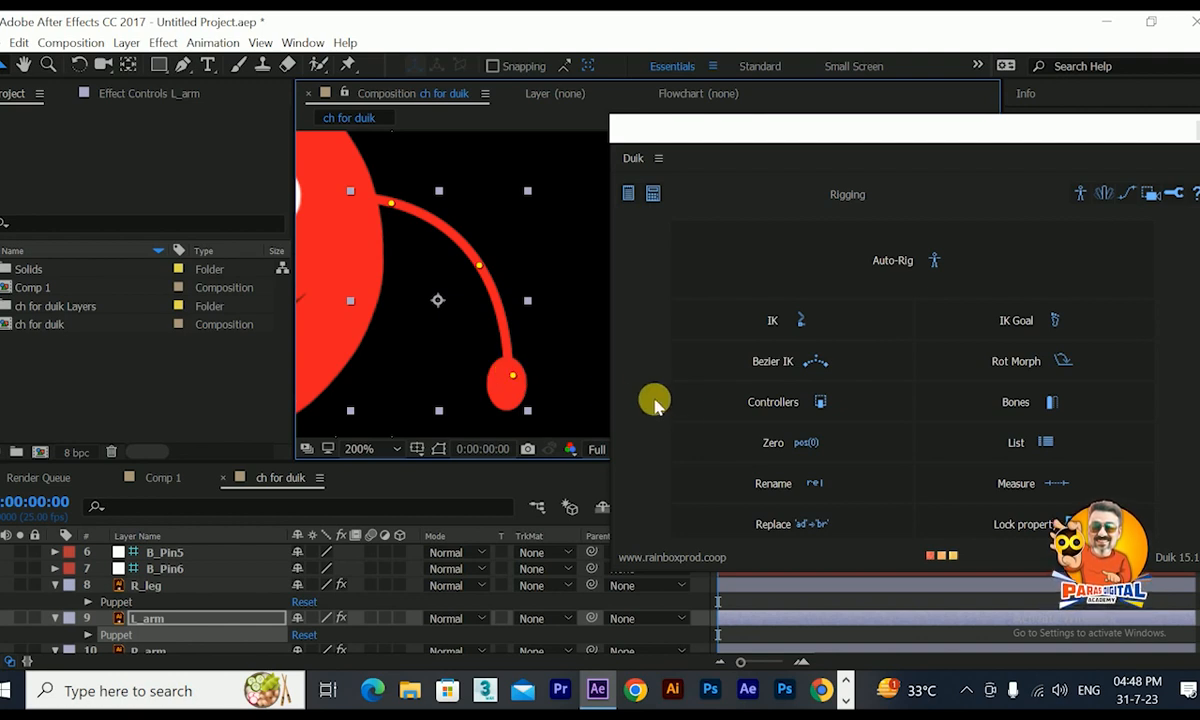
click(1031, 412)
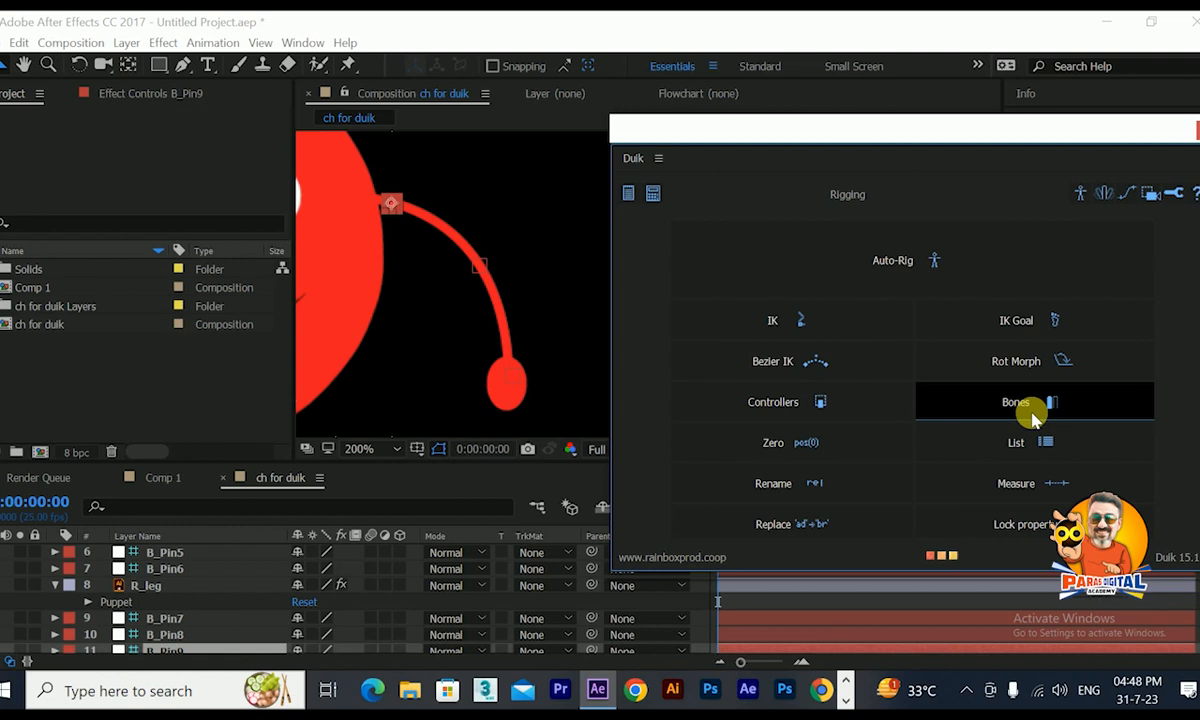
Step: Select R_arm's Puppet effect with its shoulder, elbow and wrist pins and create Duik bones on them
scroll(218, 592, down, 1)
scroll(216, 590, down, 1)
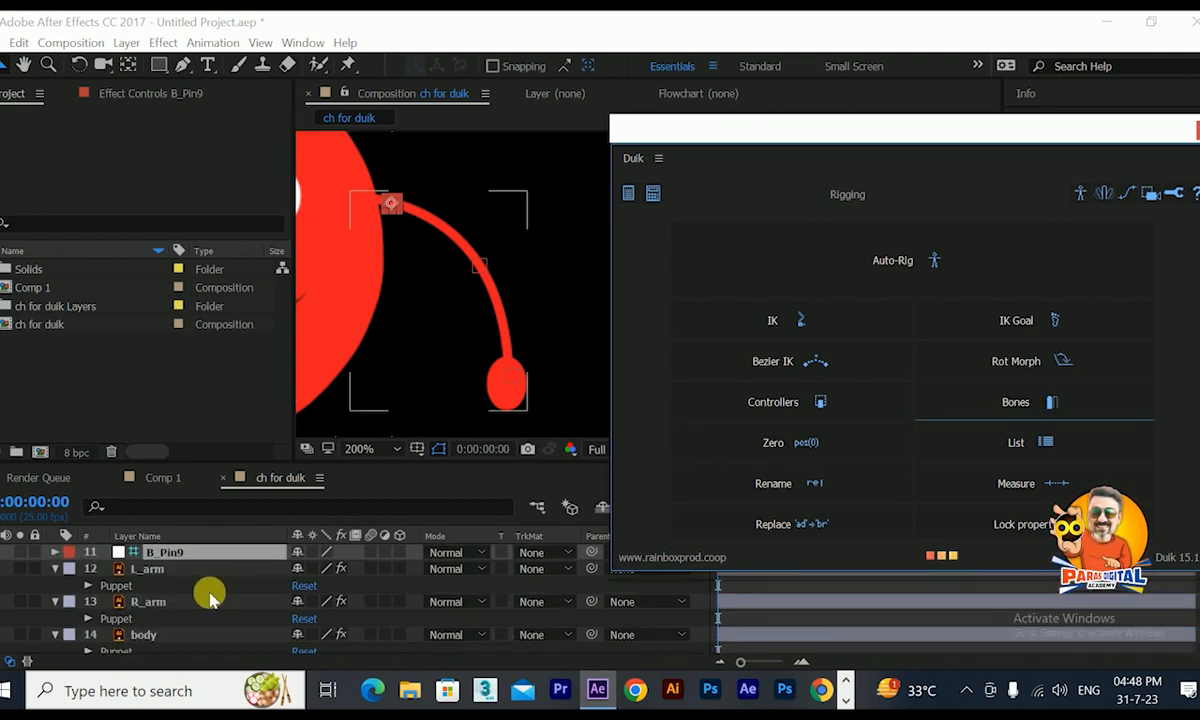
click(145, 603)
scroll(398, 340, down, 4)
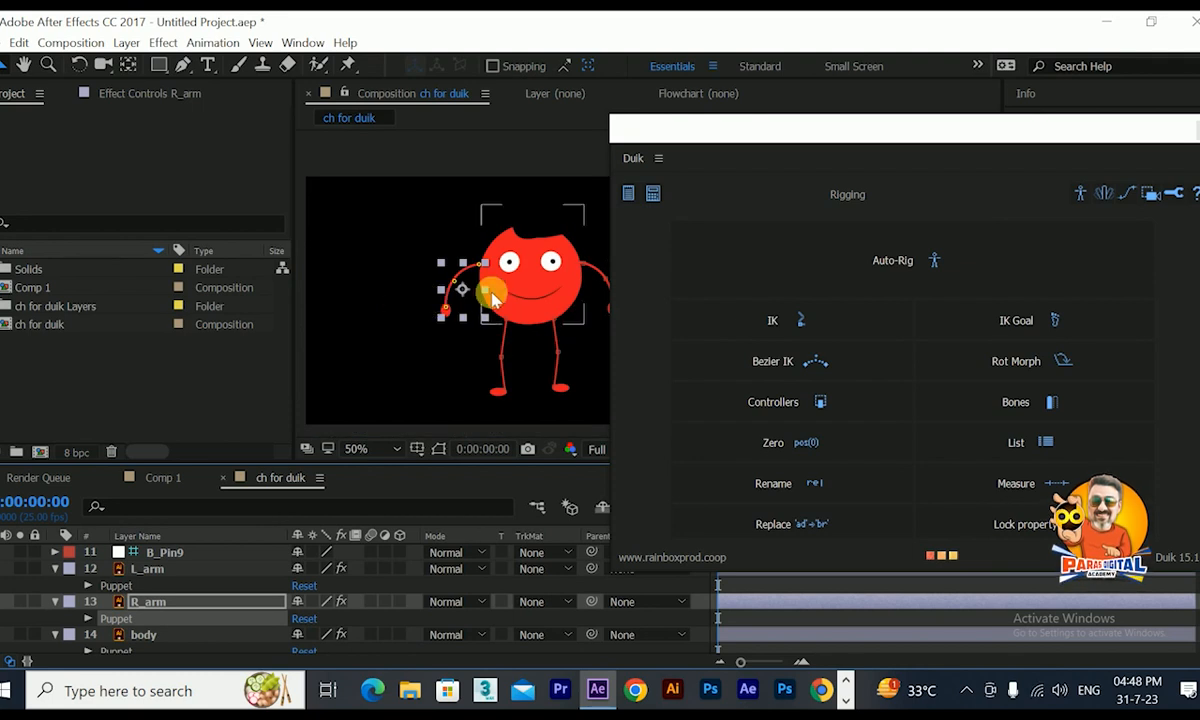
scroll(480, 285, up, 4)
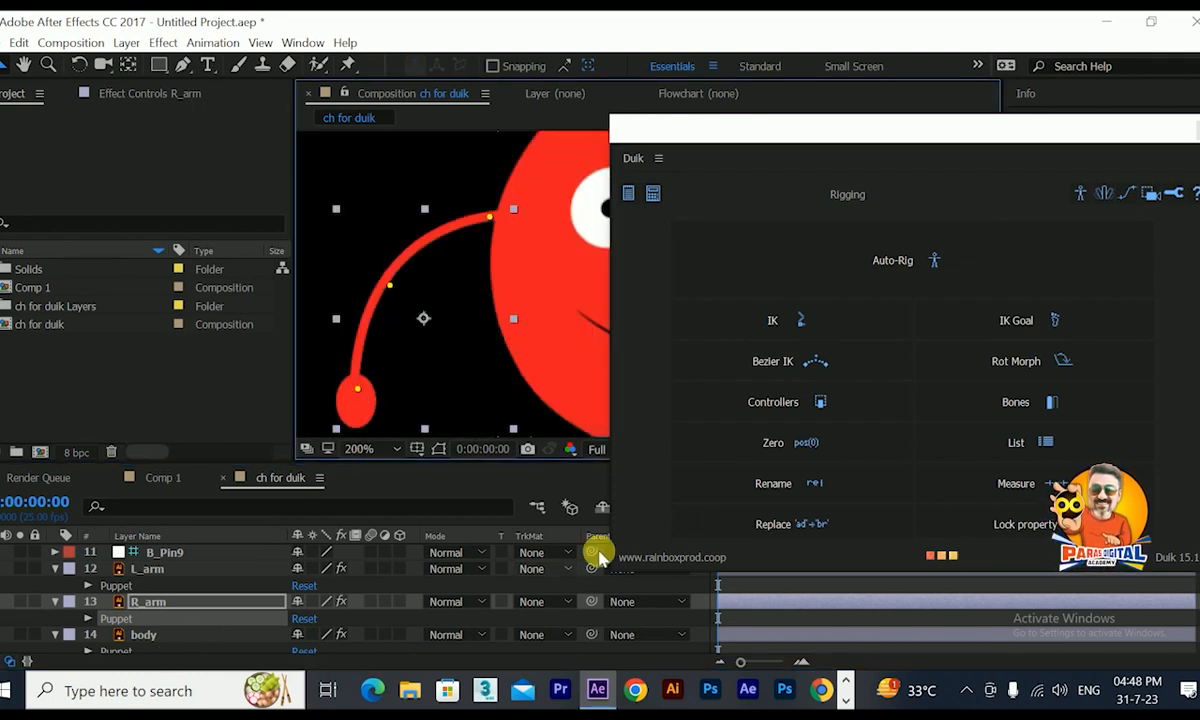
click(1008, 410)
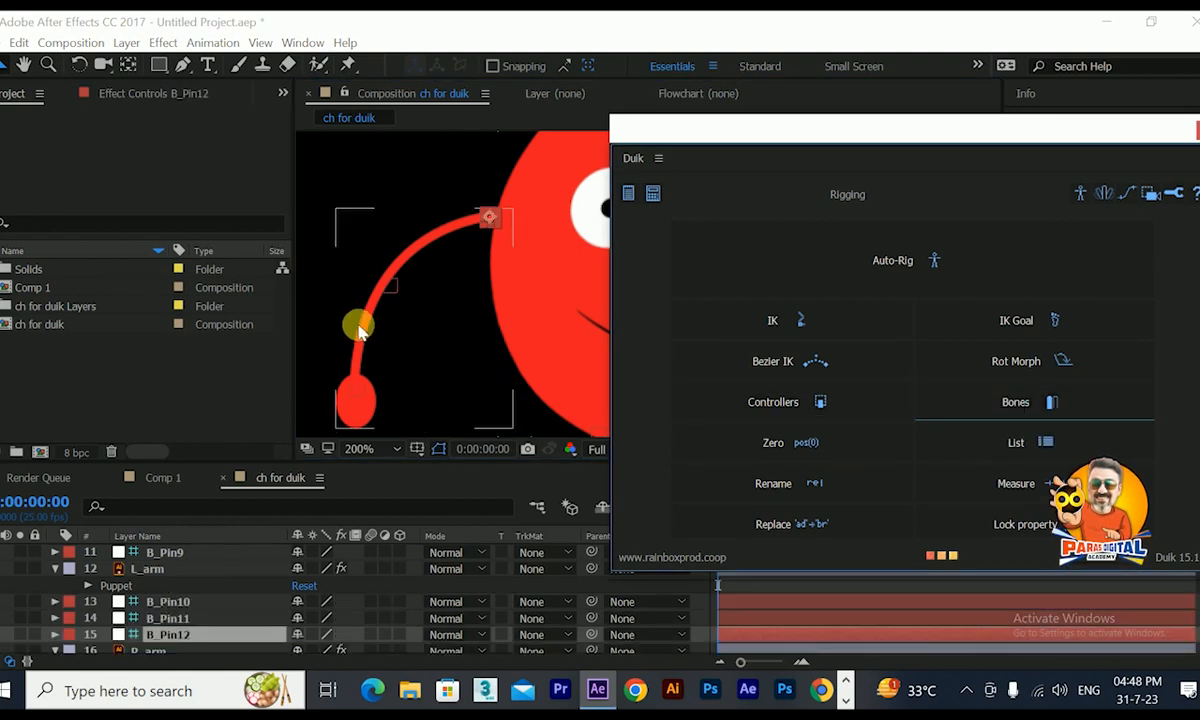
Step: Select the body layer's Puppet effect with its three pins and create Duik bones on them
scroll(354, 321, down, 4)
drag(308, 302, 294, 302)
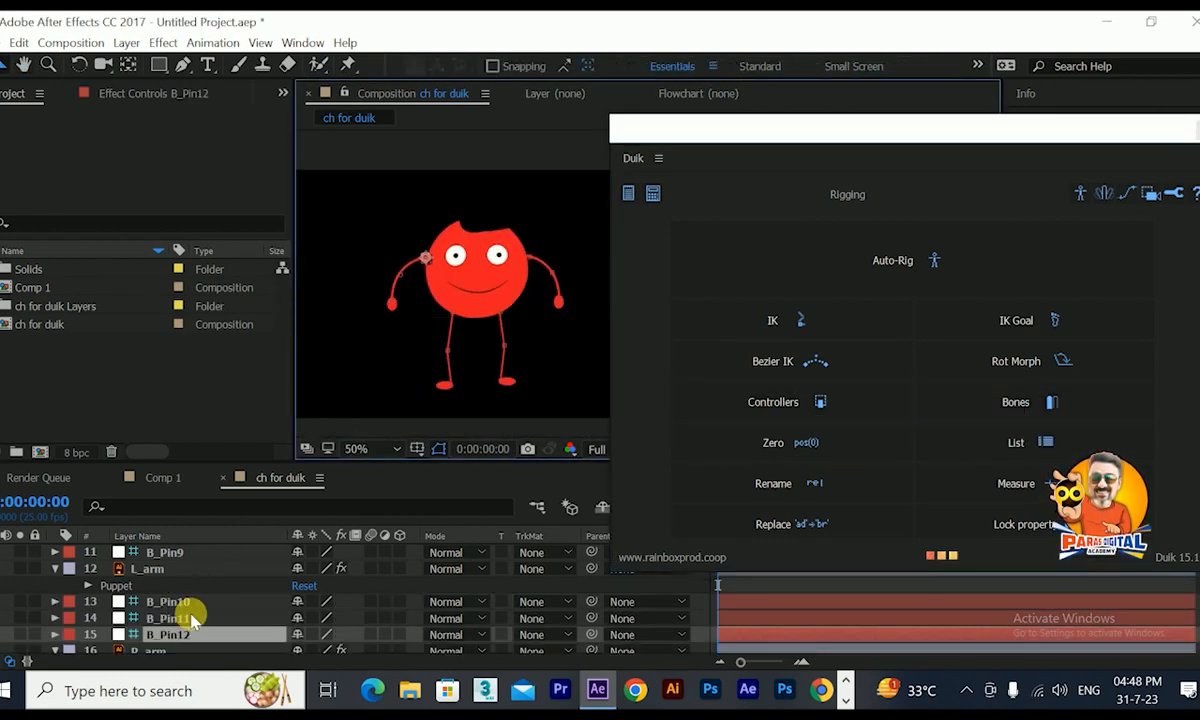
scroll(197, 606, down, 2)
click(150, 628)
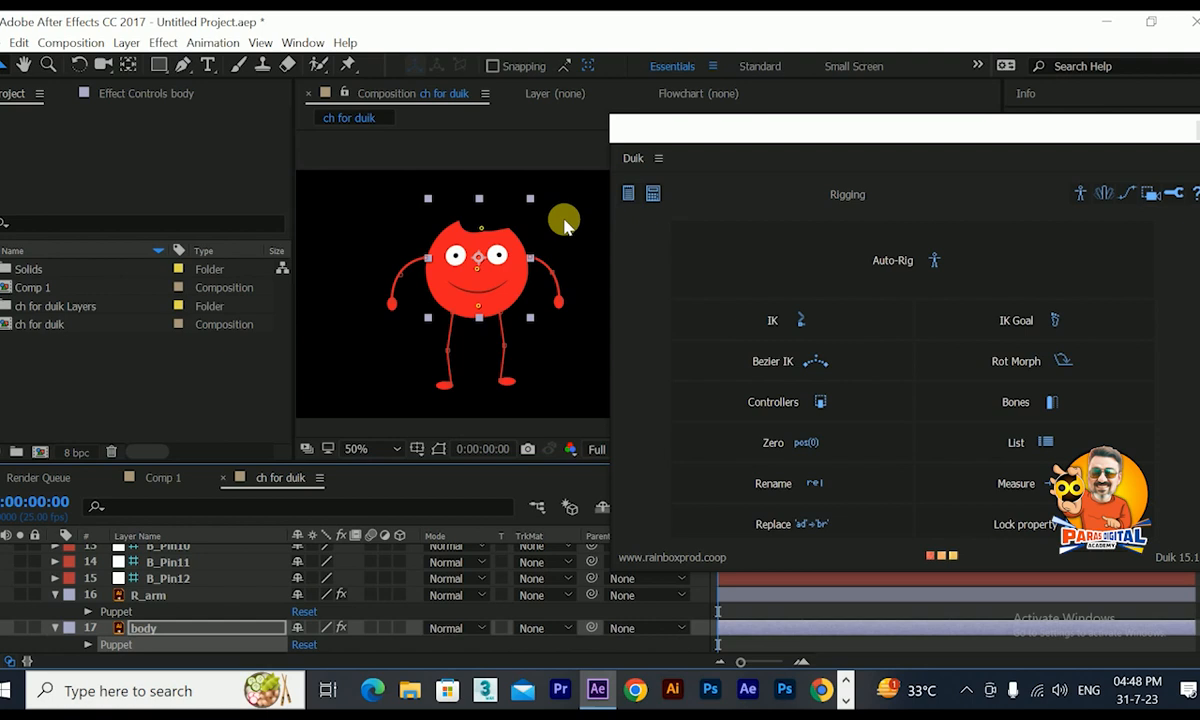
scroll(418, 233, up, 2)
click(398, 192)
click(392, 349)
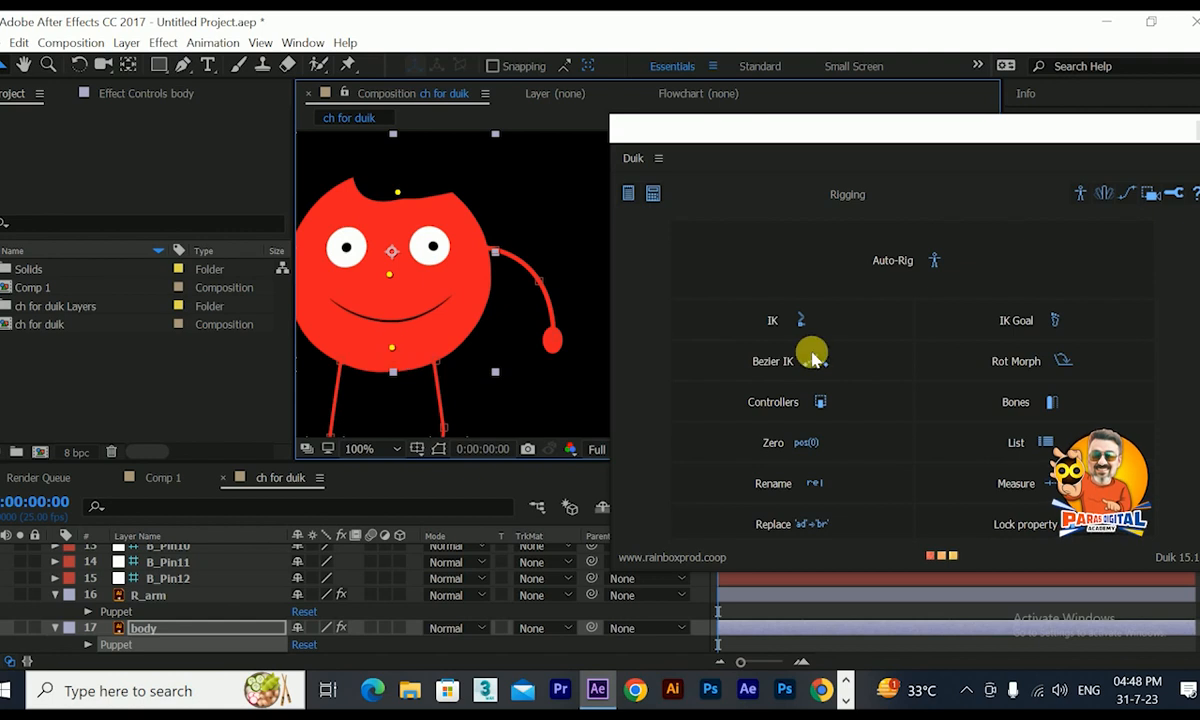
click(1100, 410)
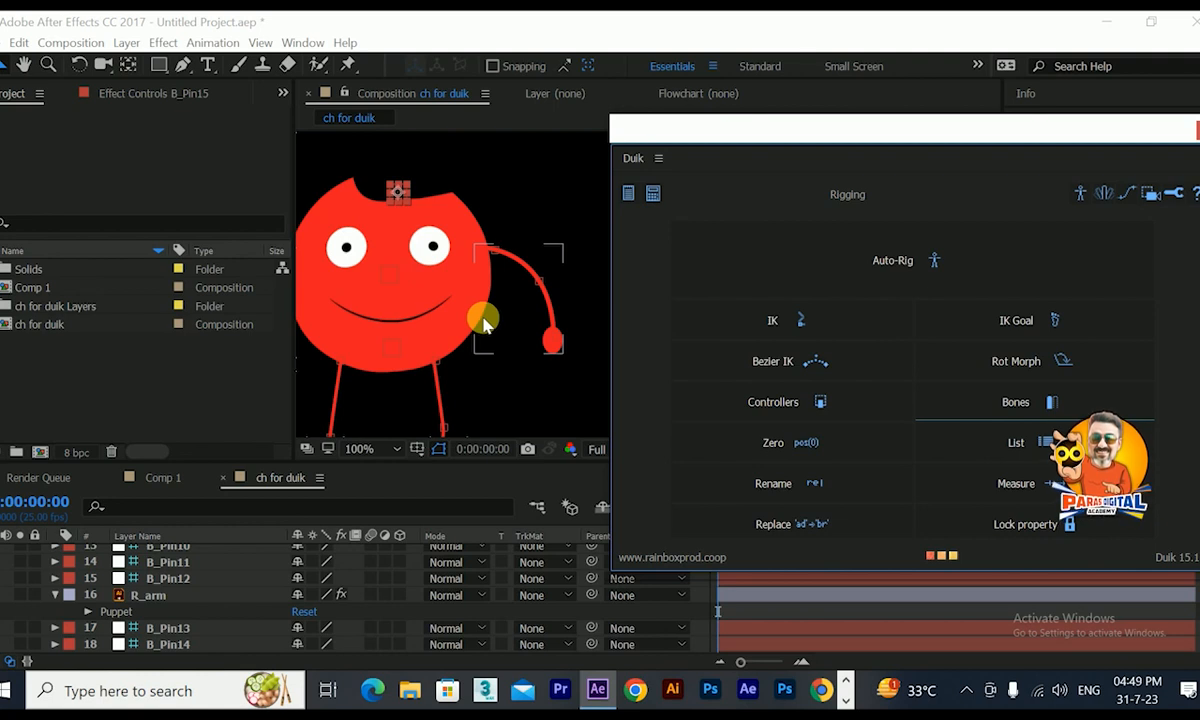
Step: Test the R_arm rig by moving its wrist and elbow bones, and undo the elbow move
scroll(490, 290, down, 4)
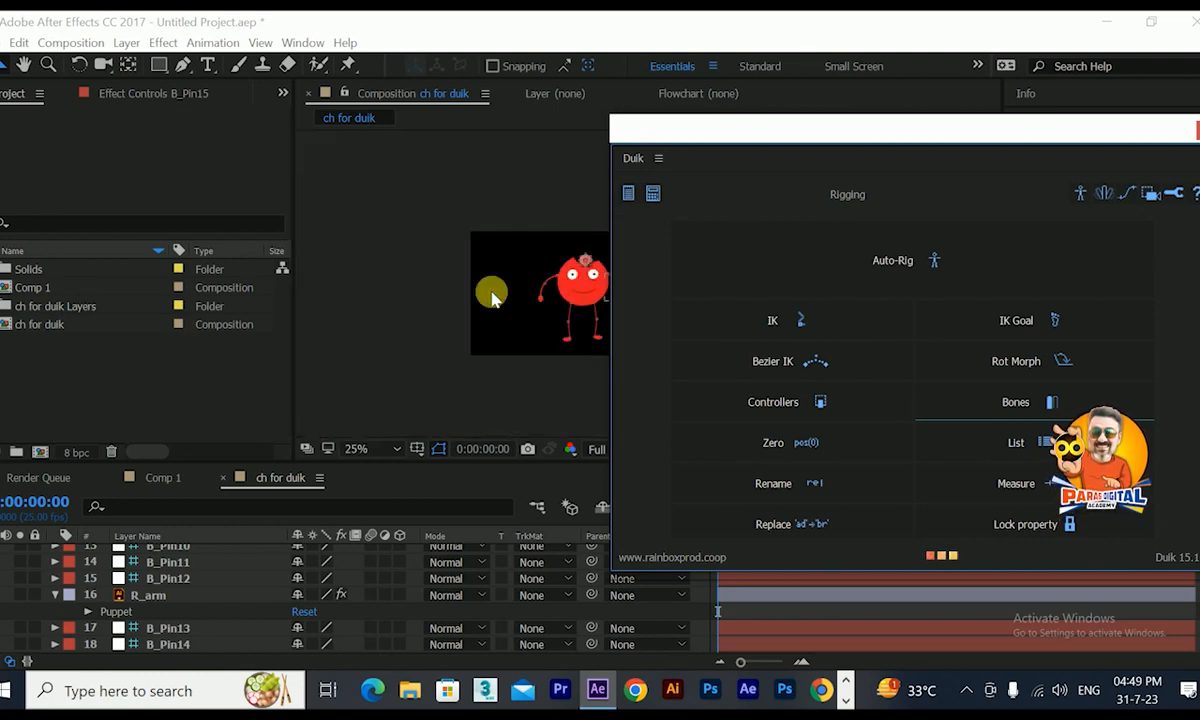
scroll(505, 295, up, 2)
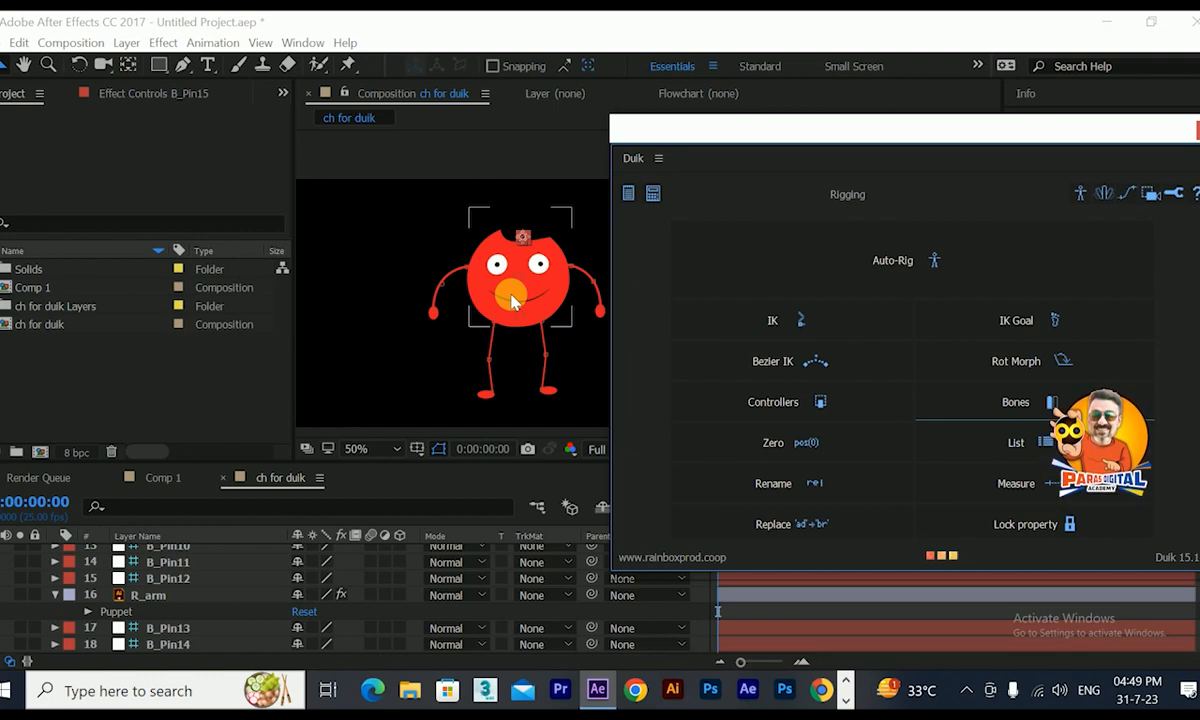
scroll(456, 309, up, 1)
drag(457, 309, 608, 311)
scroll(384, 346, up, 1)
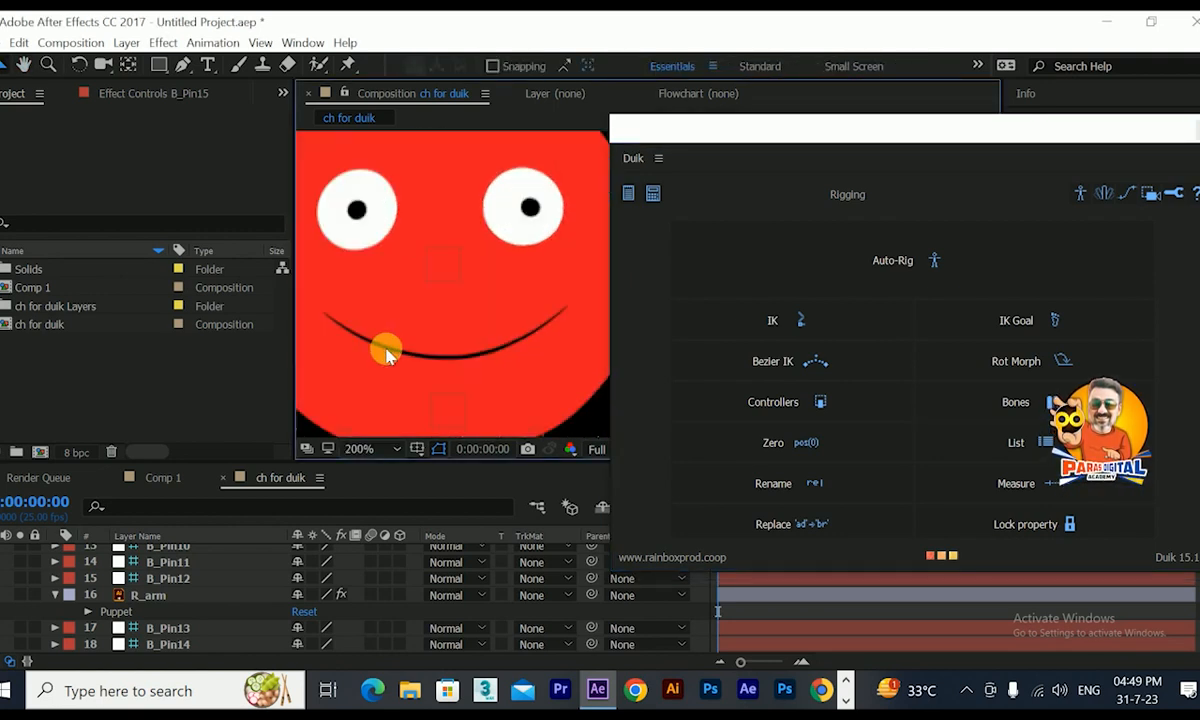
drag(384, 346, 590, 322)
drag(308, 375, 350, 381)
drag(383, 268, 330, 244)
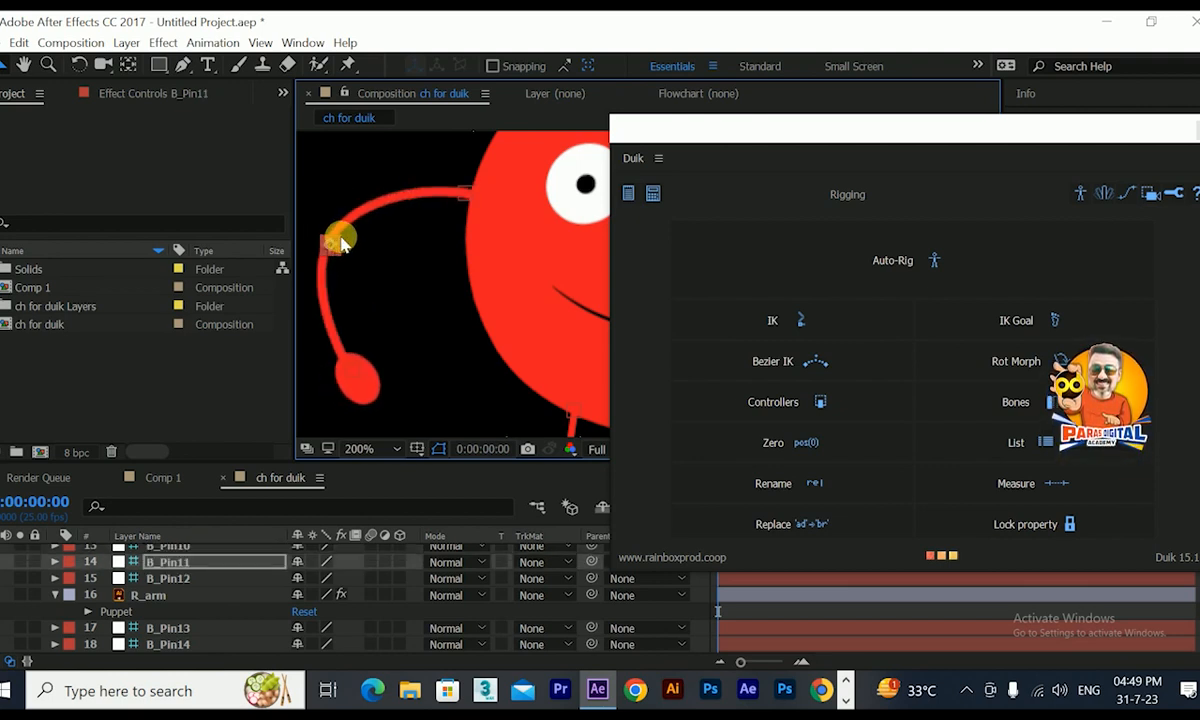
key(ctrl+z)
Step: Examine the bones on the character and look through the bone layers in the timeline from B_Pin1 to body
scroll(425, 251, down, 2)
drag(472, 255, 287, 214)
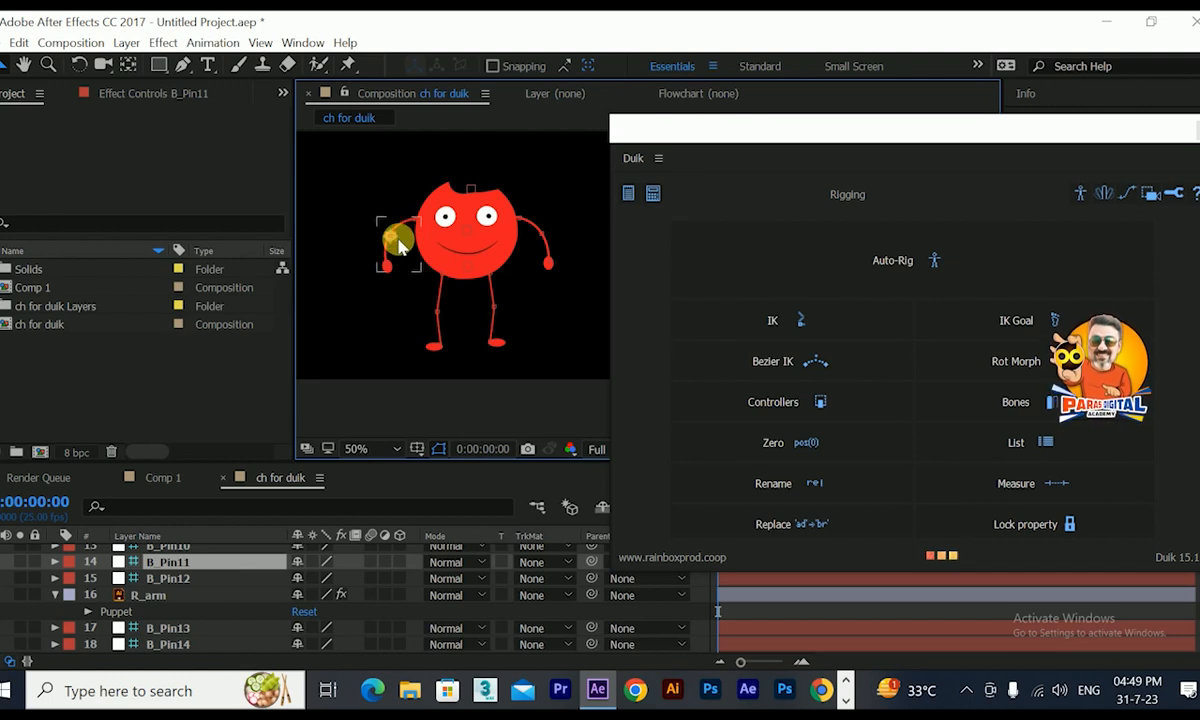
scroll(403, 243, up, 5)
scroll(403, 243, down, 4)
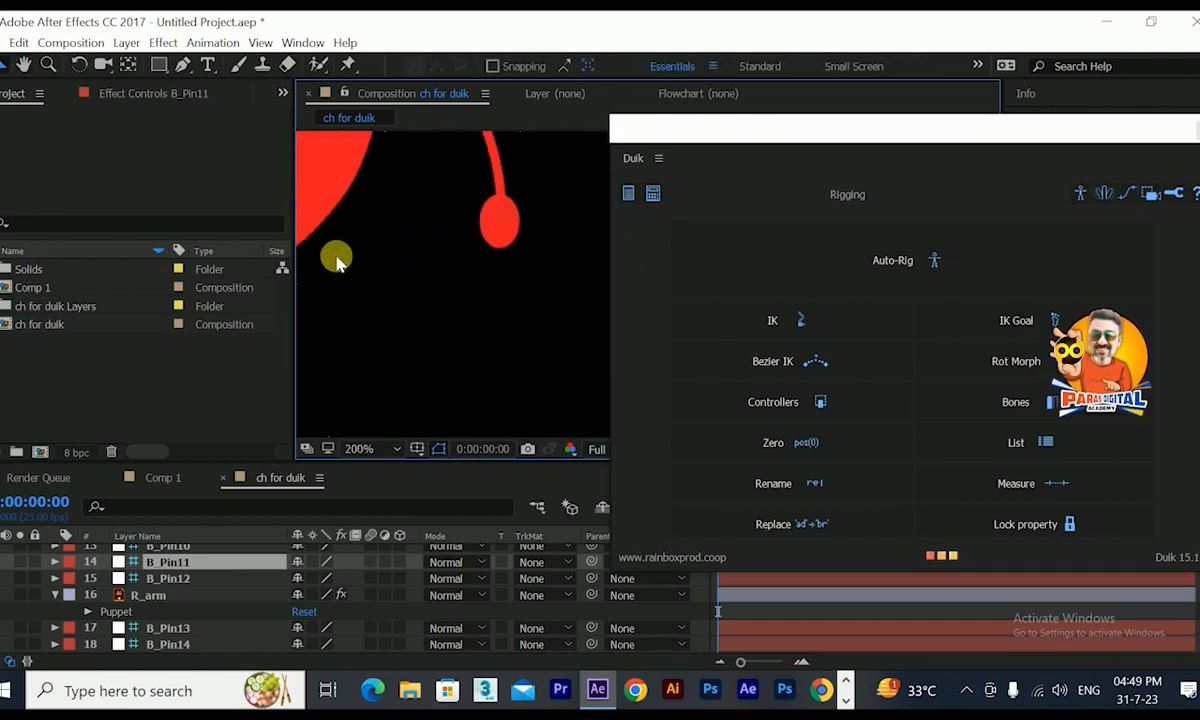
key(v)
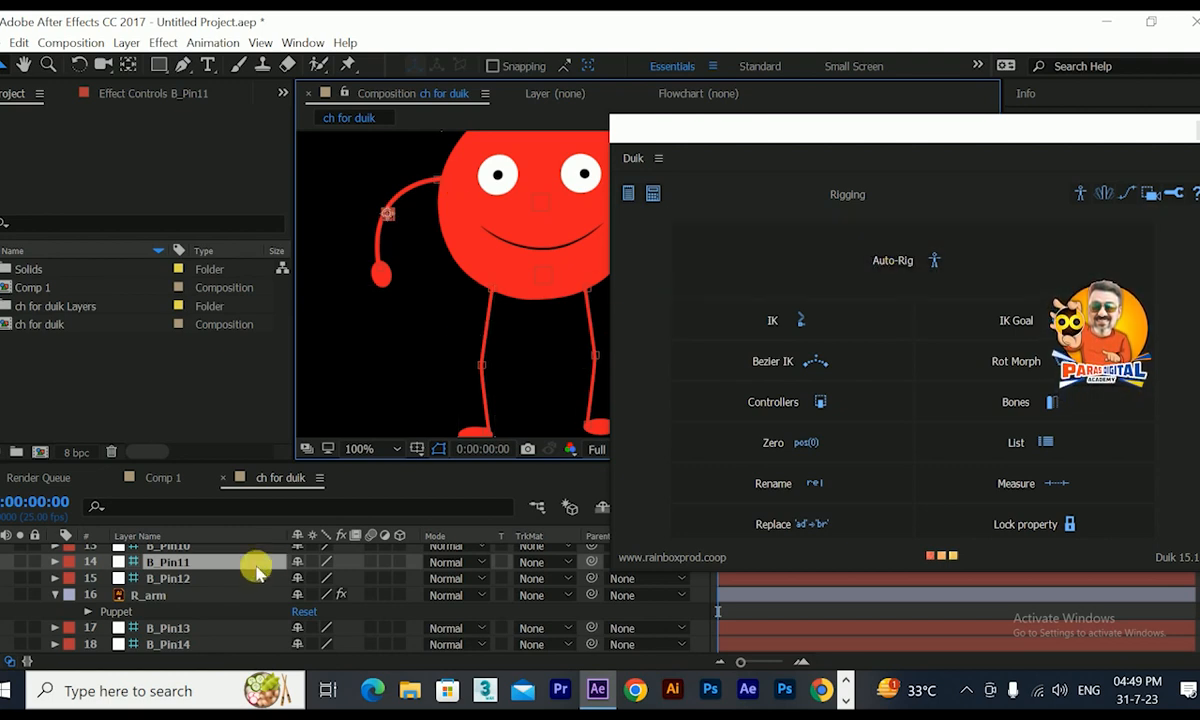
scroll(250, 570, down, 2)
scroll(240, 601, up, 6)
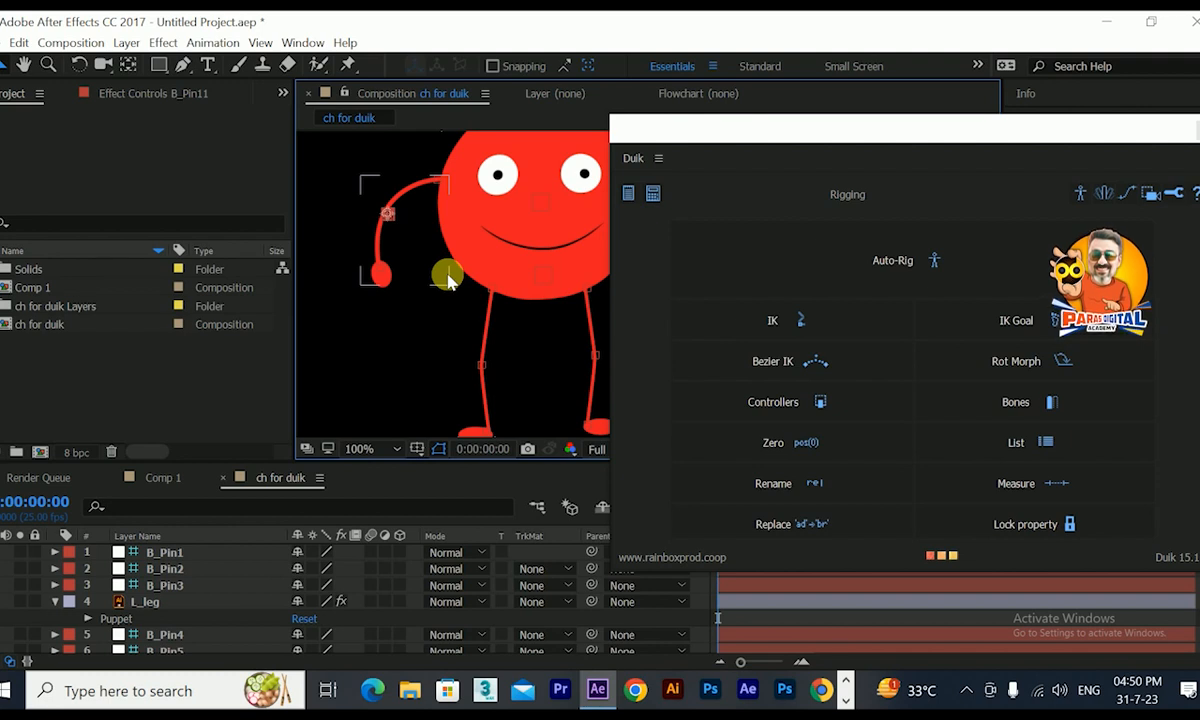
scroll(207, 620, down, 4)
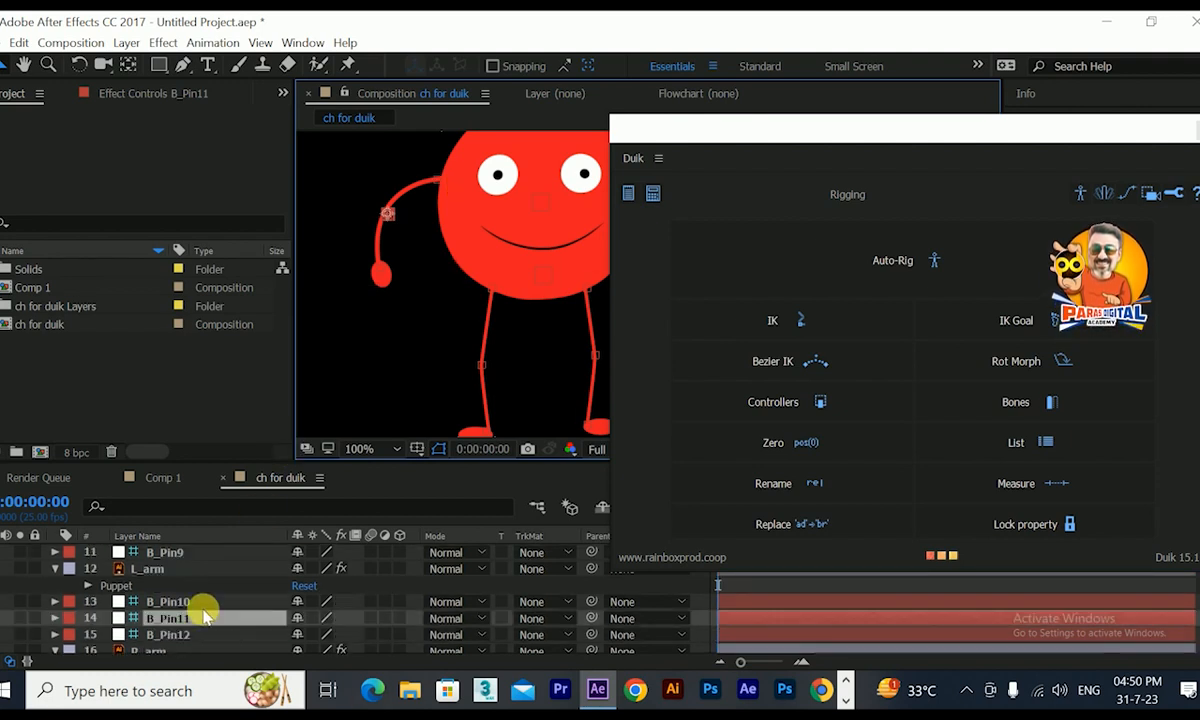
scroll(205, 620, down, 3)
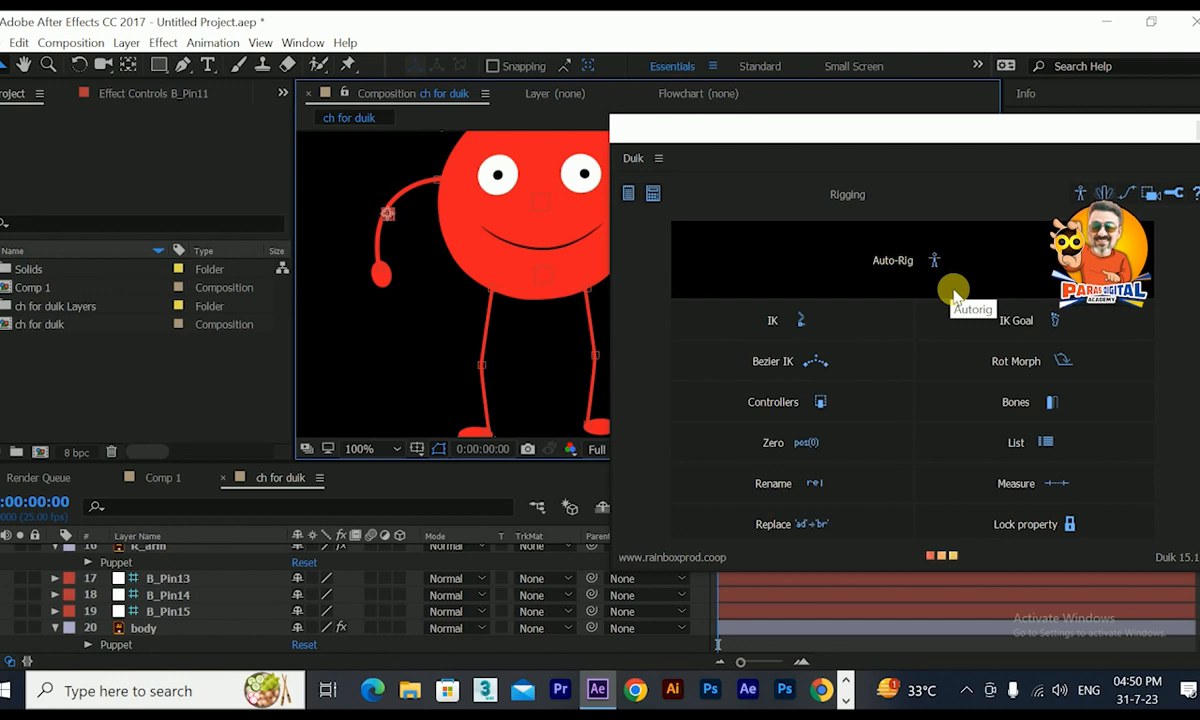
Step: Uncover the character and select B_Pin13, B_Pin14 and B_Pin15 in turn to identify each body bone
drag(817, 131, 927, 127)
key(space)
drag(530, 239, 435, 296)
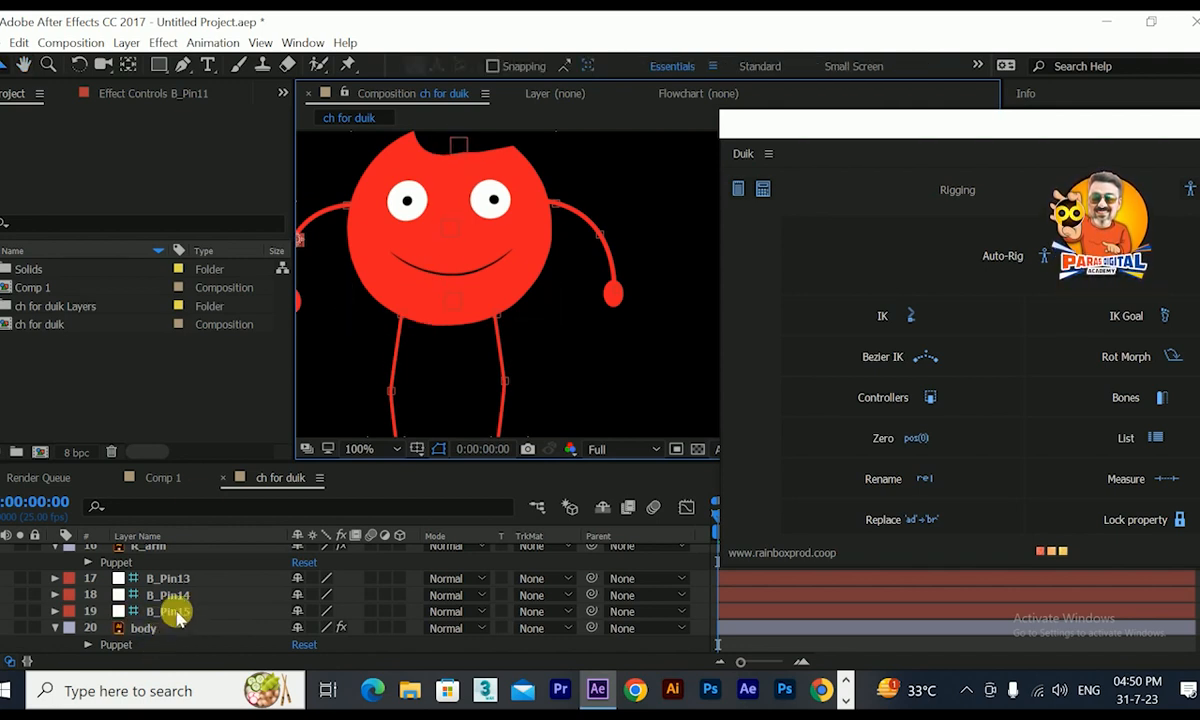
click(172, 580)
click(172, 595)
click(178, 611)
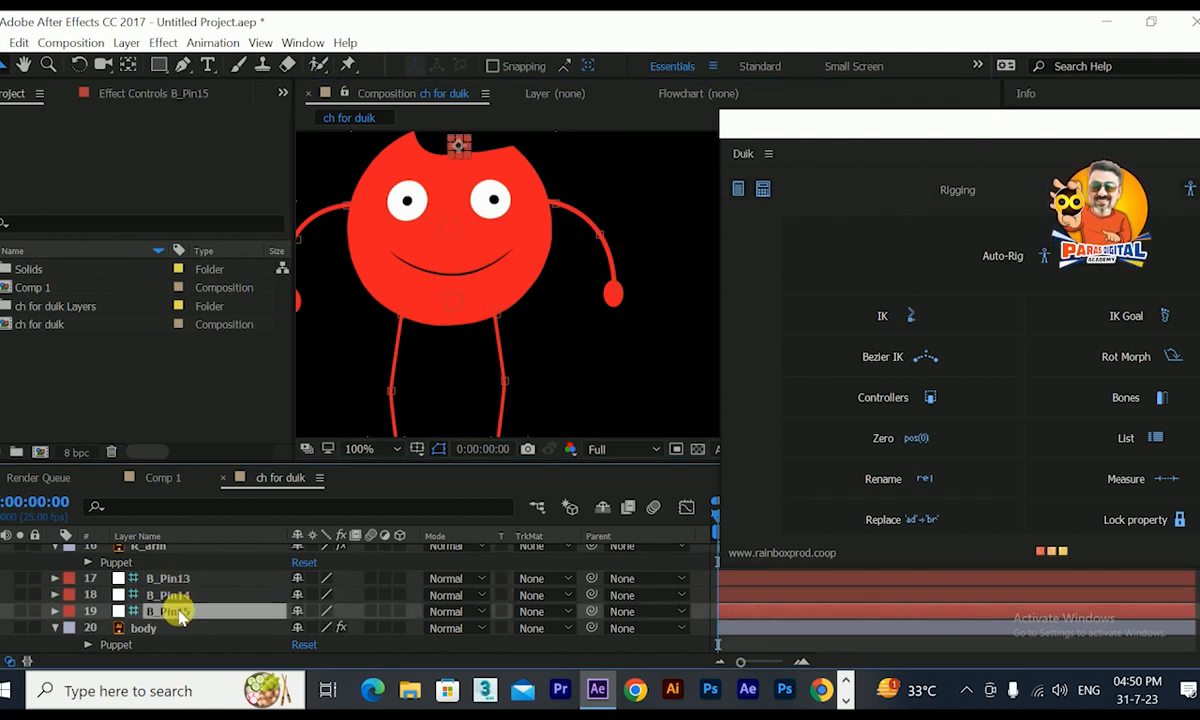
Step: Start Duik's Auto-Rig for Spine - Neck - Head and place the Spine Autorig dialog clear of the character
drag(932, 128, 824, 80)
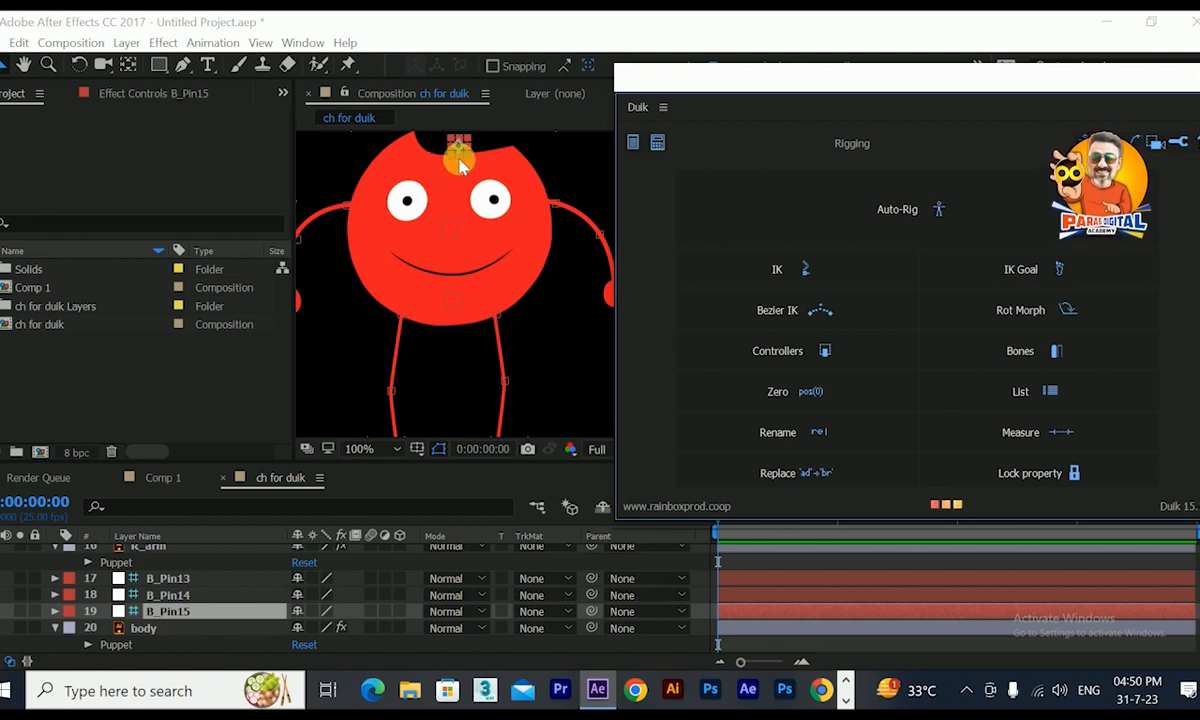
click(853, 228)
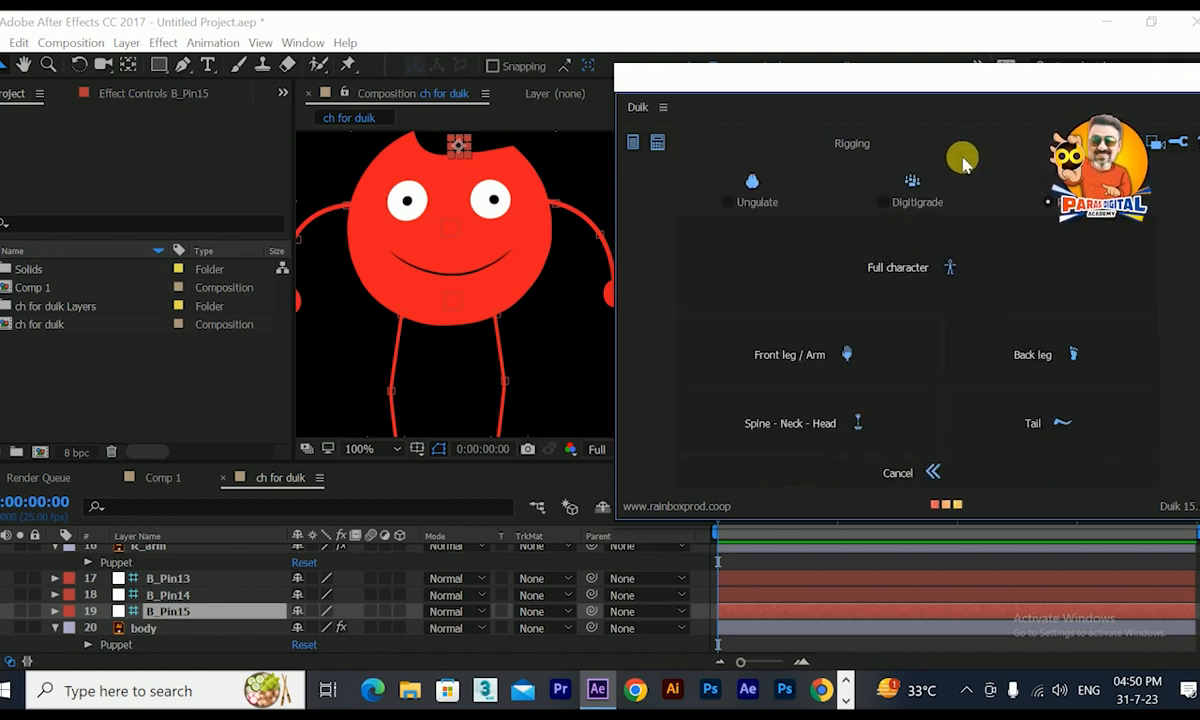
drag(972, 88, 945, 75)
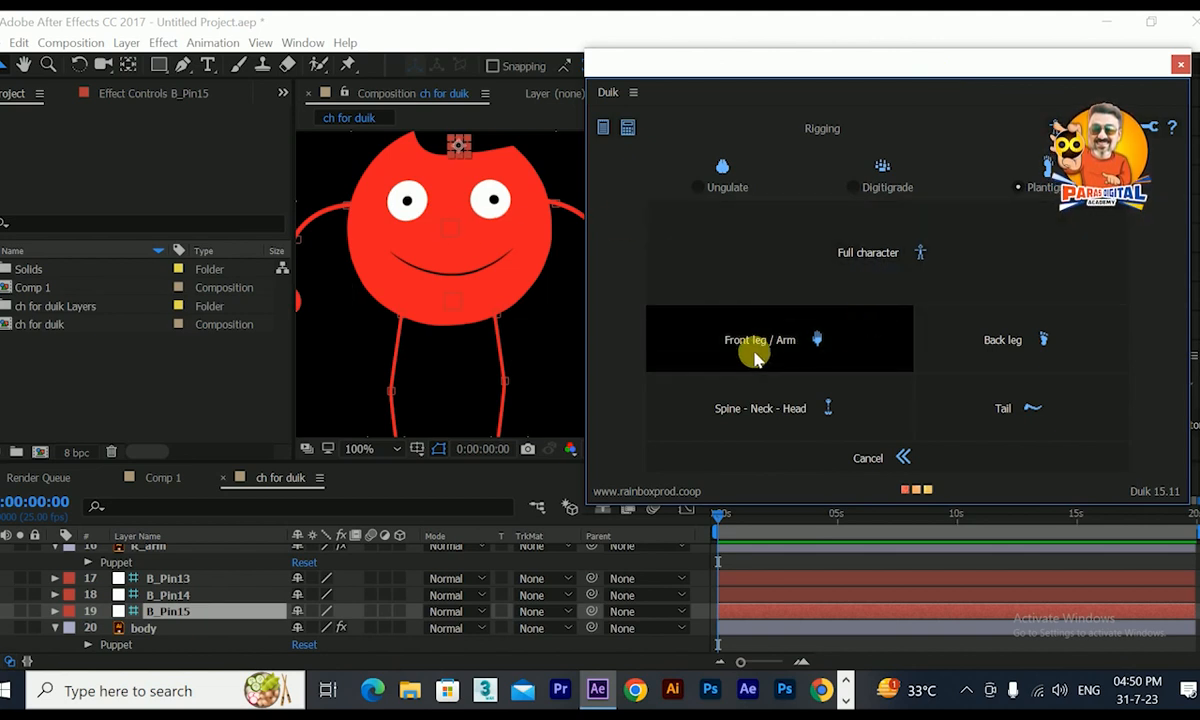
click(772, 428)
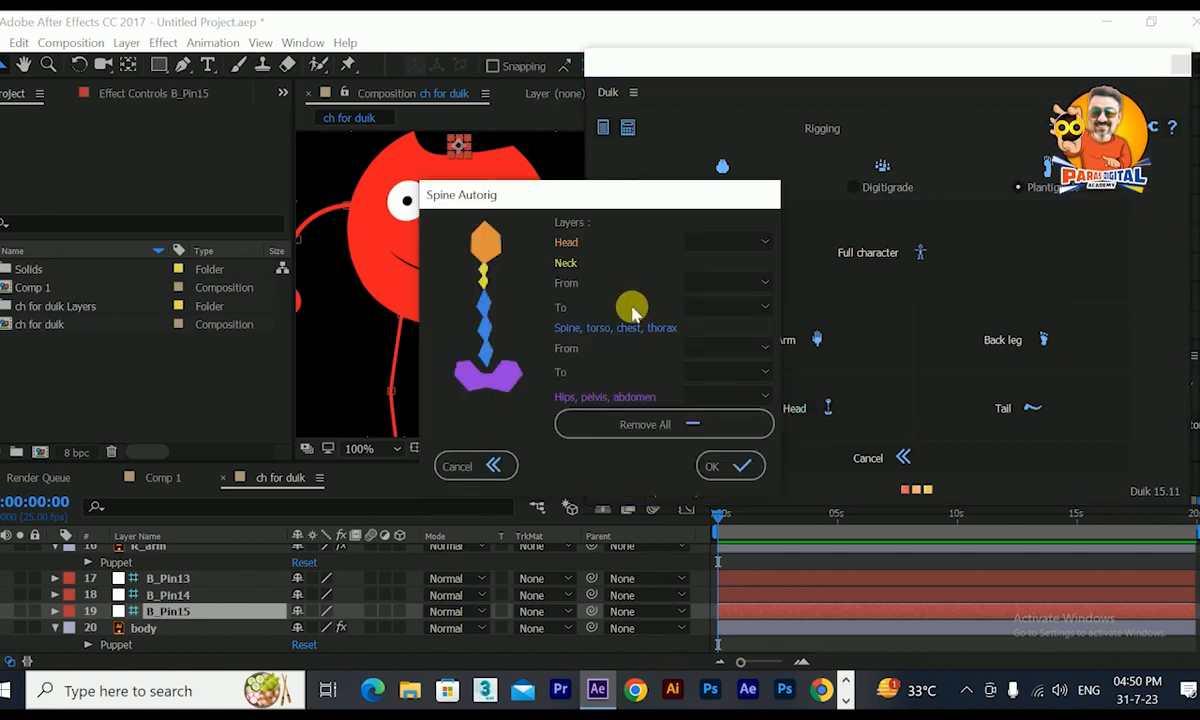
drag(509, 196, 767, 125)
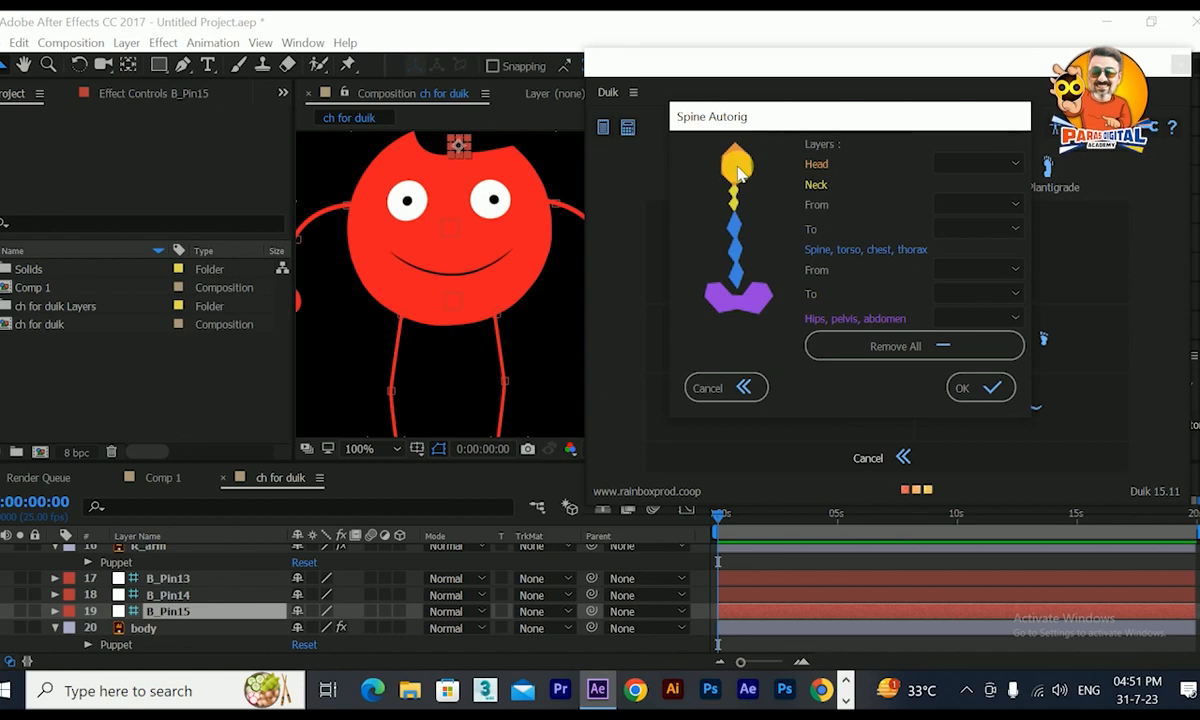
Step: Rename the topmost body bone B_Pin15 as Head
click(168, 612)
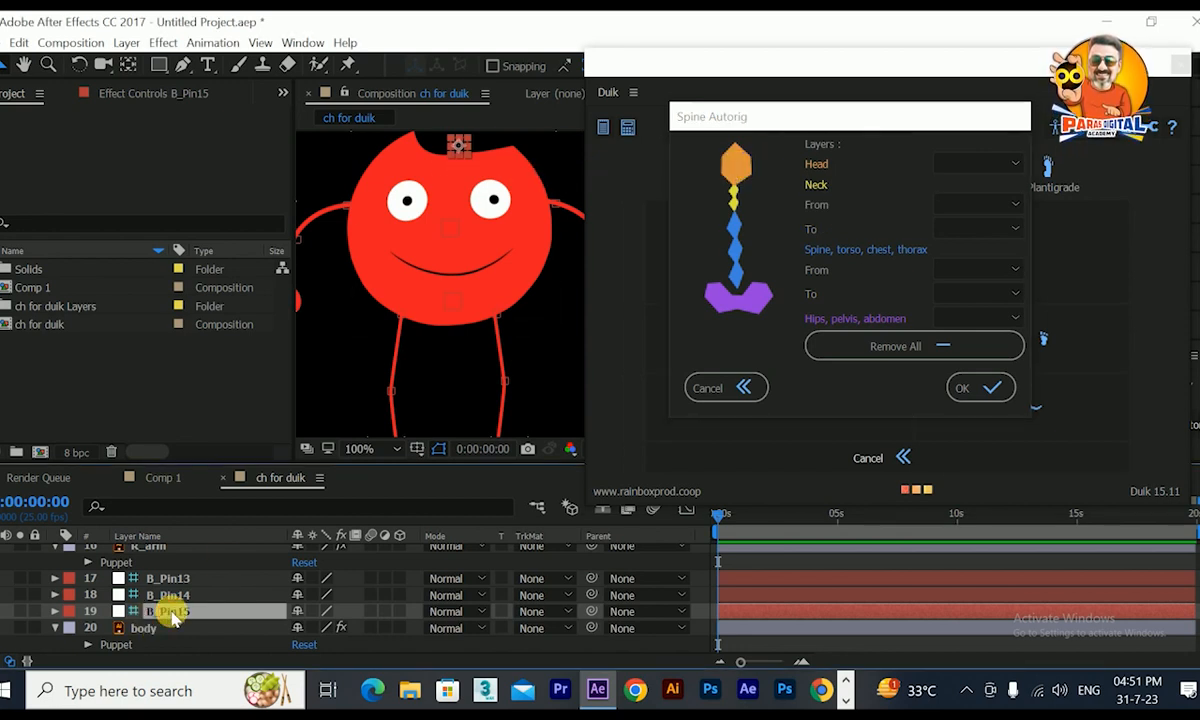
key(Return)
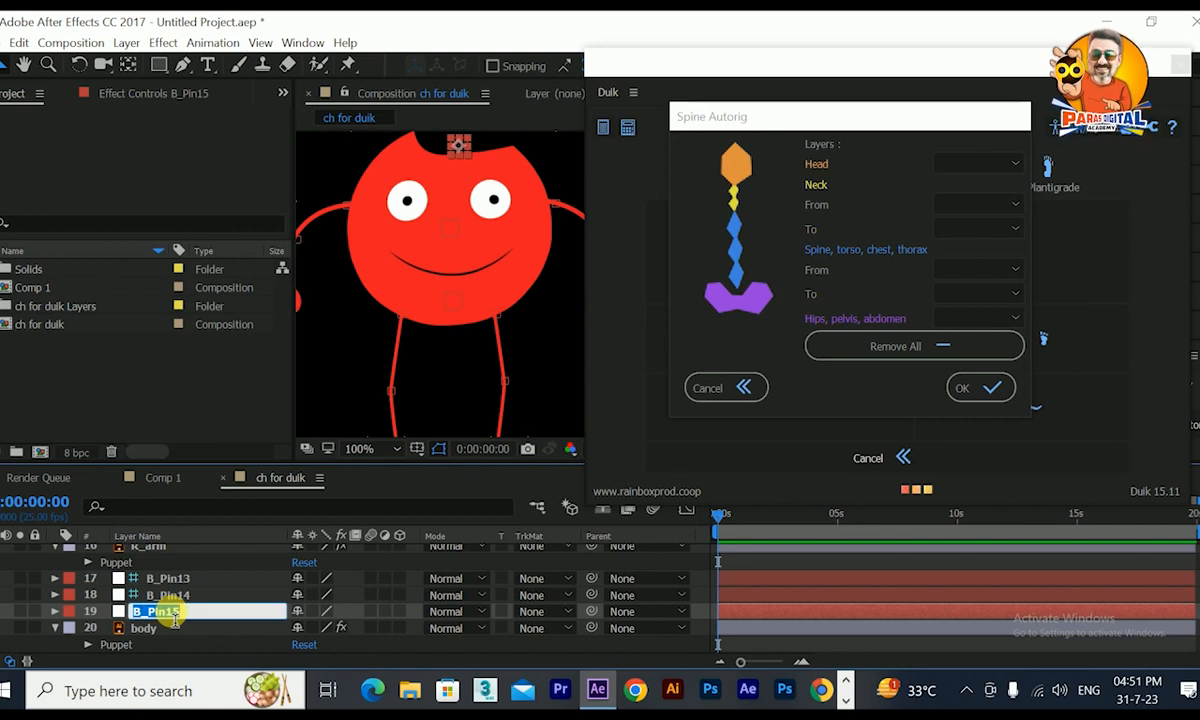
text(Head)
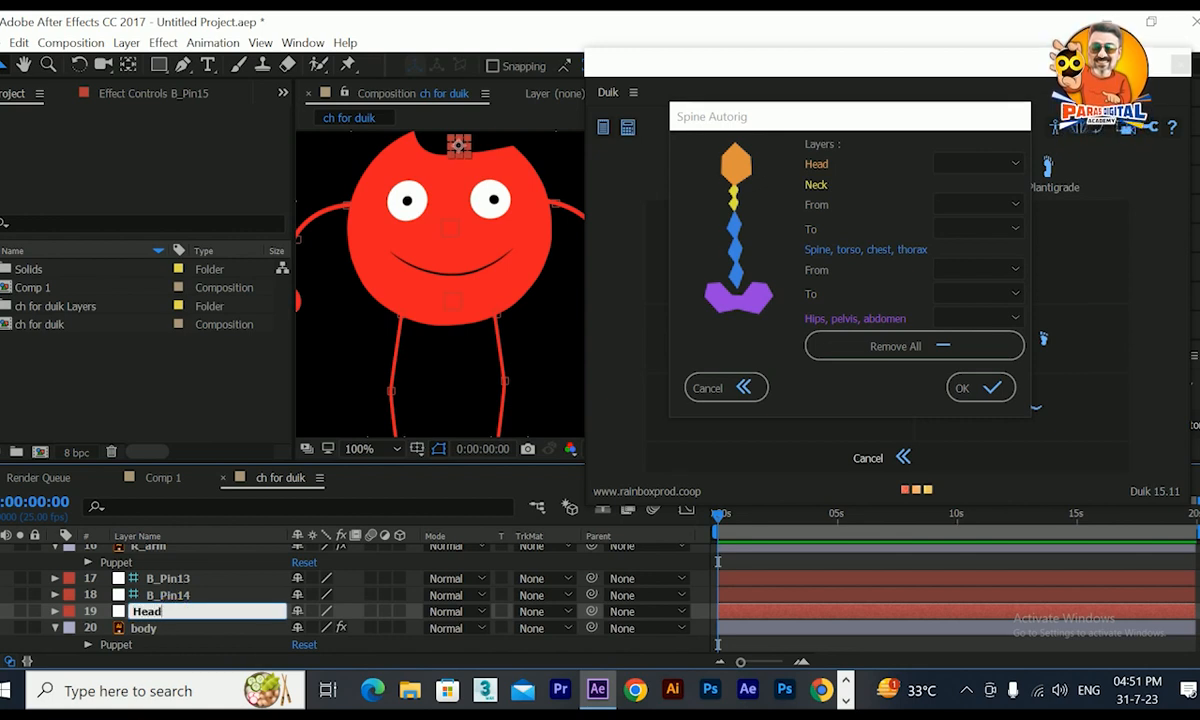
key(Return)
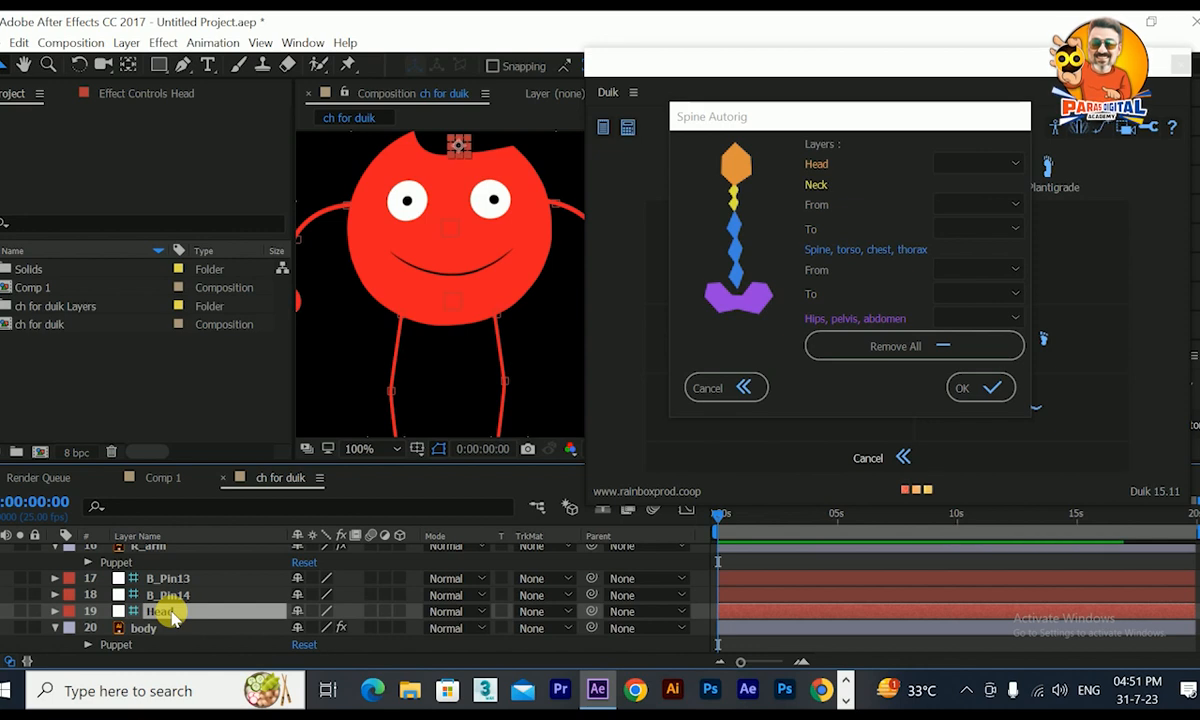
Step: Rename the middle body bone B_Pin14 as Neck
click(168, 595)
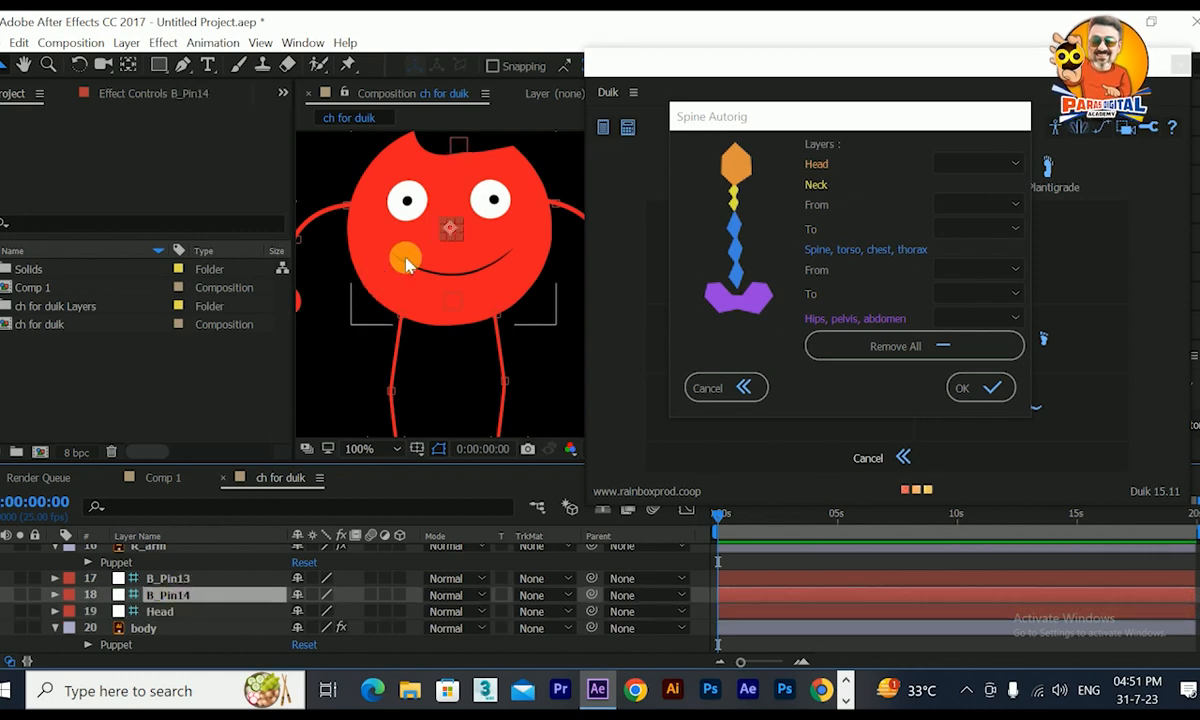
click(818, 187)
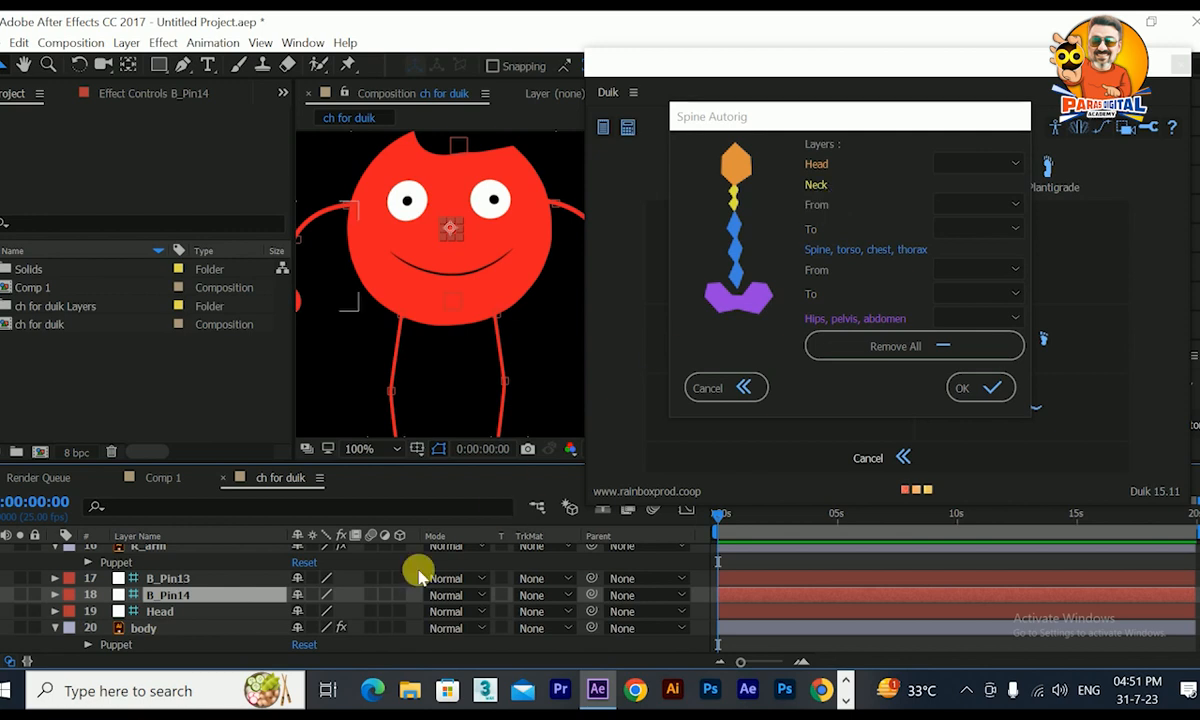
key(Return)
text(Ne)
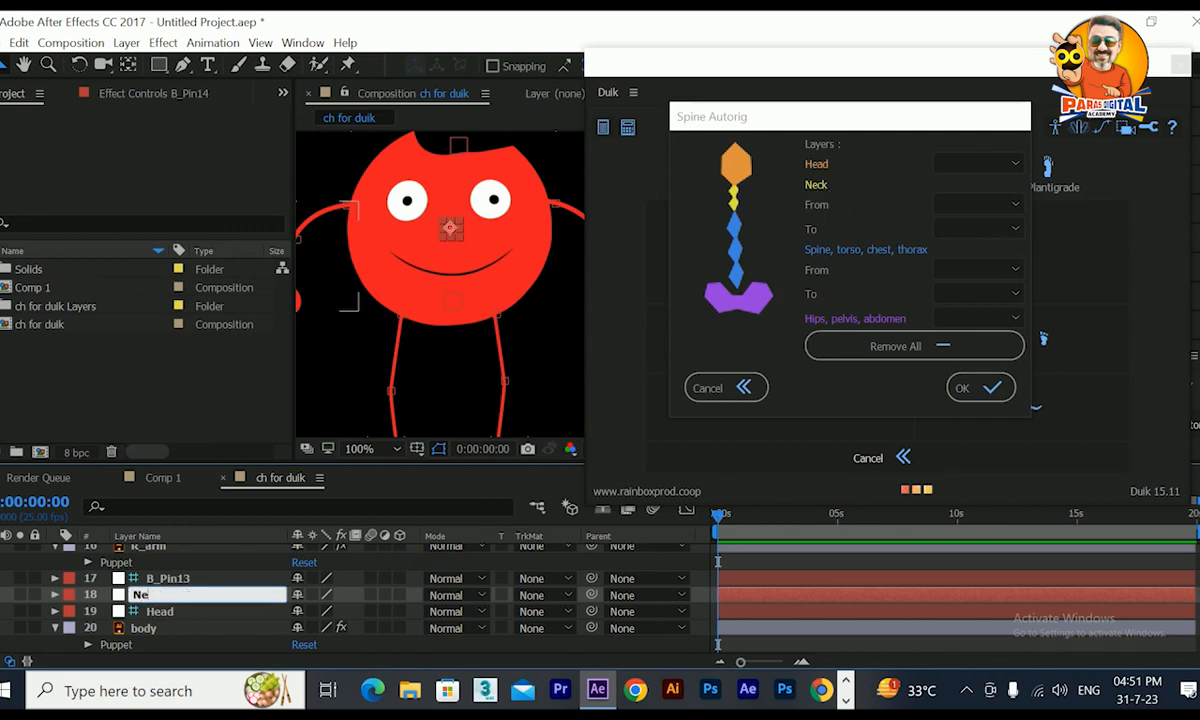
text(ck)
key(Return)
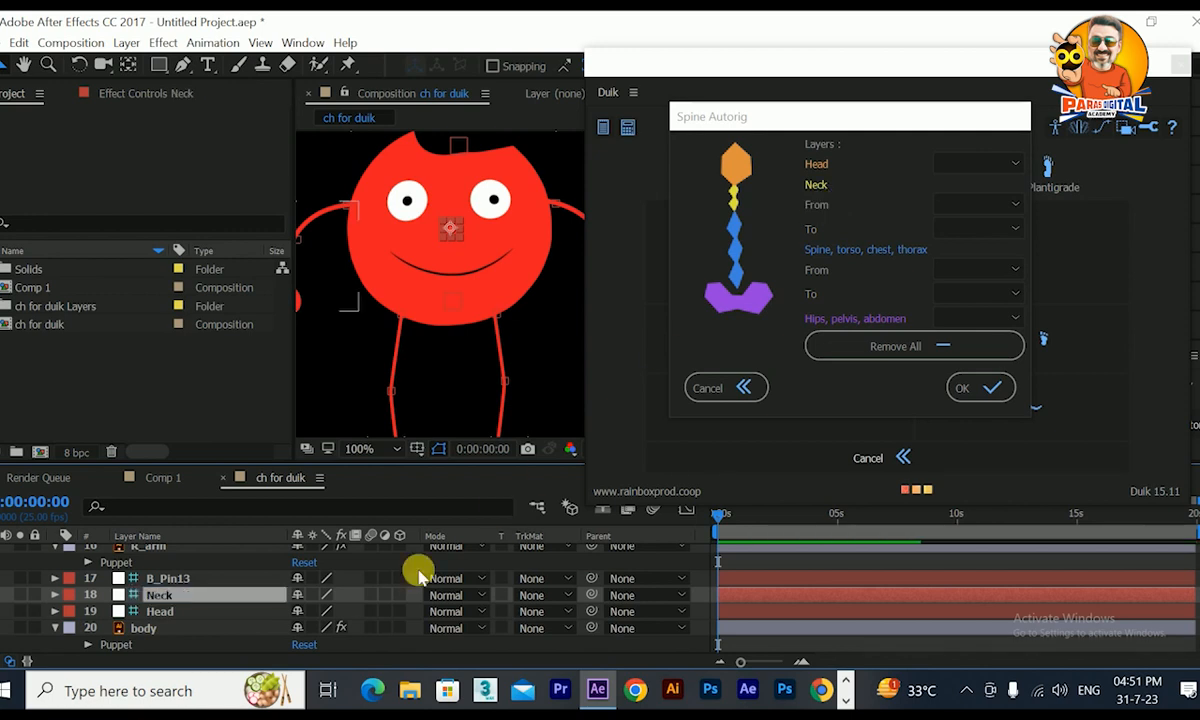
Step: Rename the lowest body bone B_Pin13 as torso
click(170, 578)
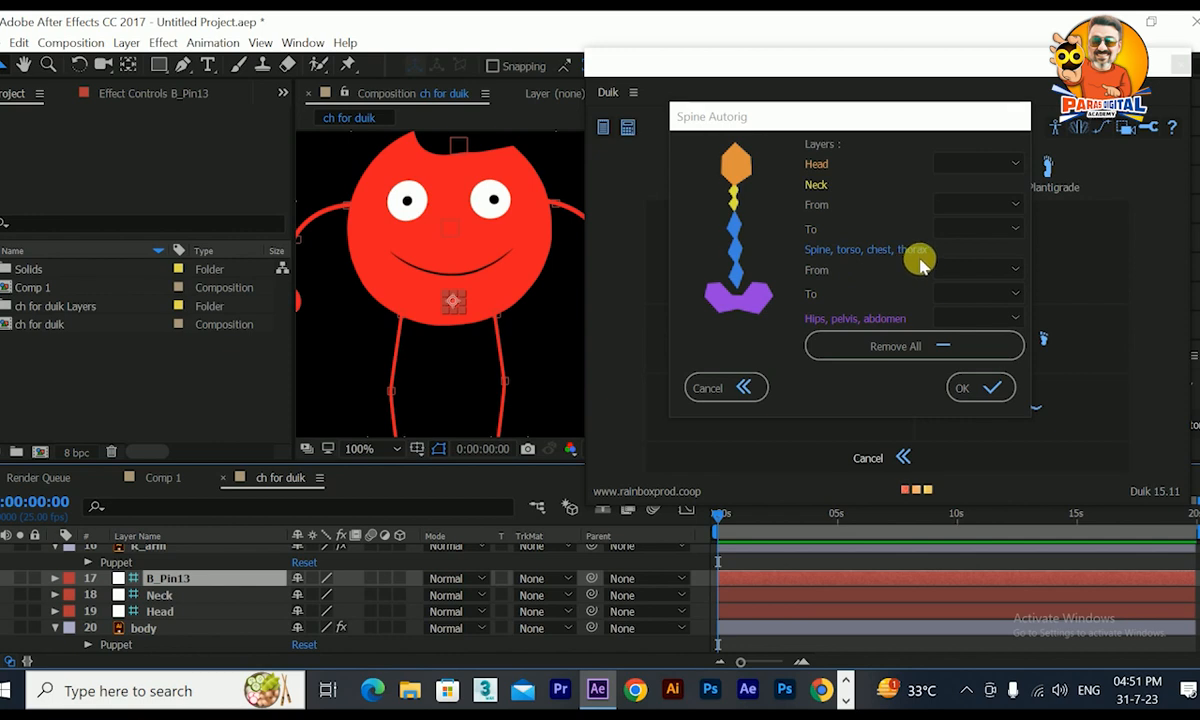
key(Return)
text(torso)
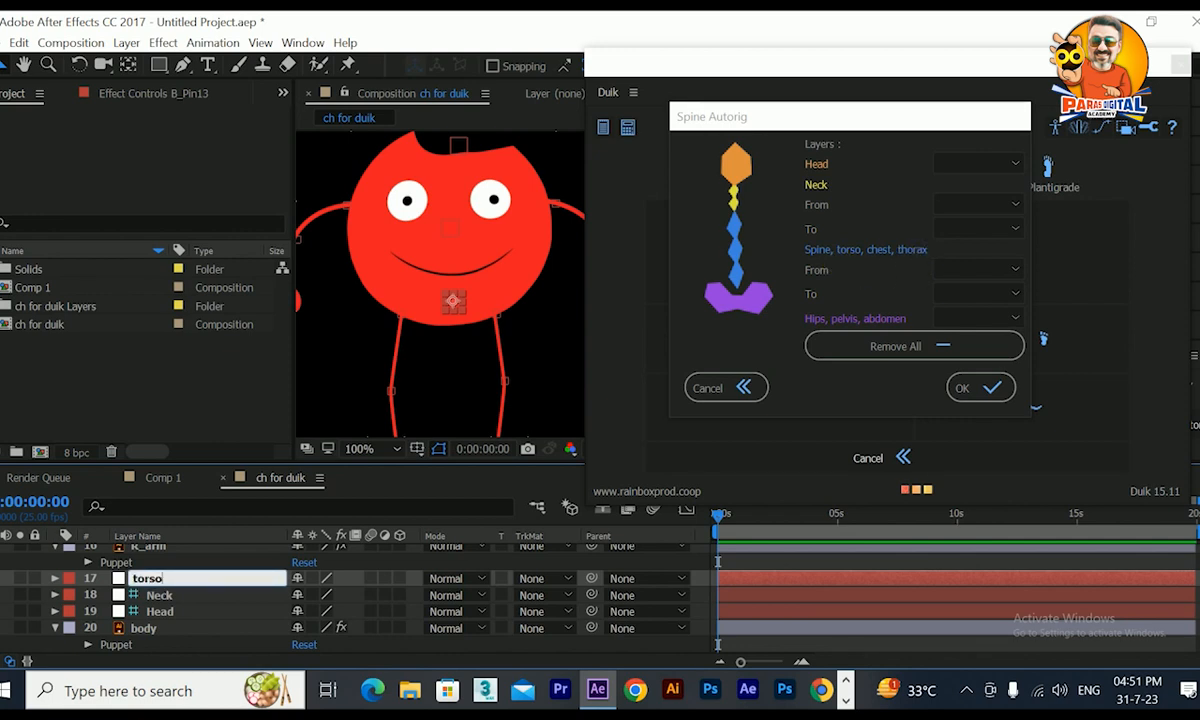
key(Return)
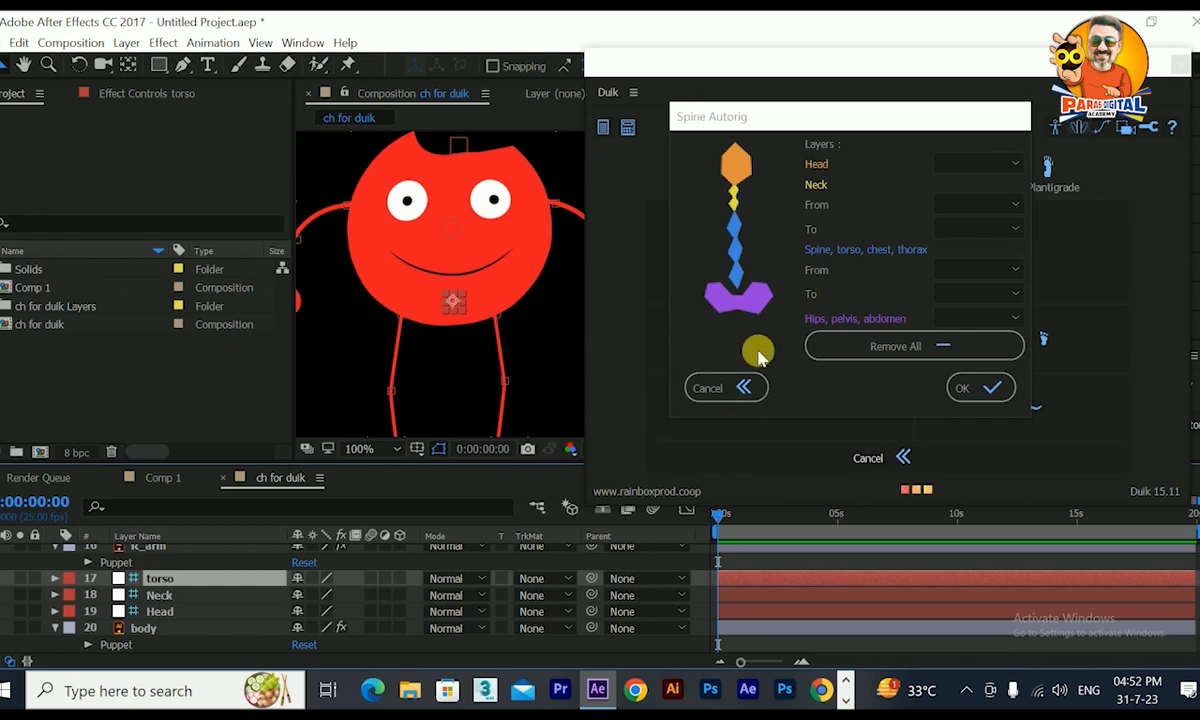
Step: Cancel the Spine Autorig and start the Front leg / Arm Auto-Rig with the R_arm layer selected and in view
click(740, 386)
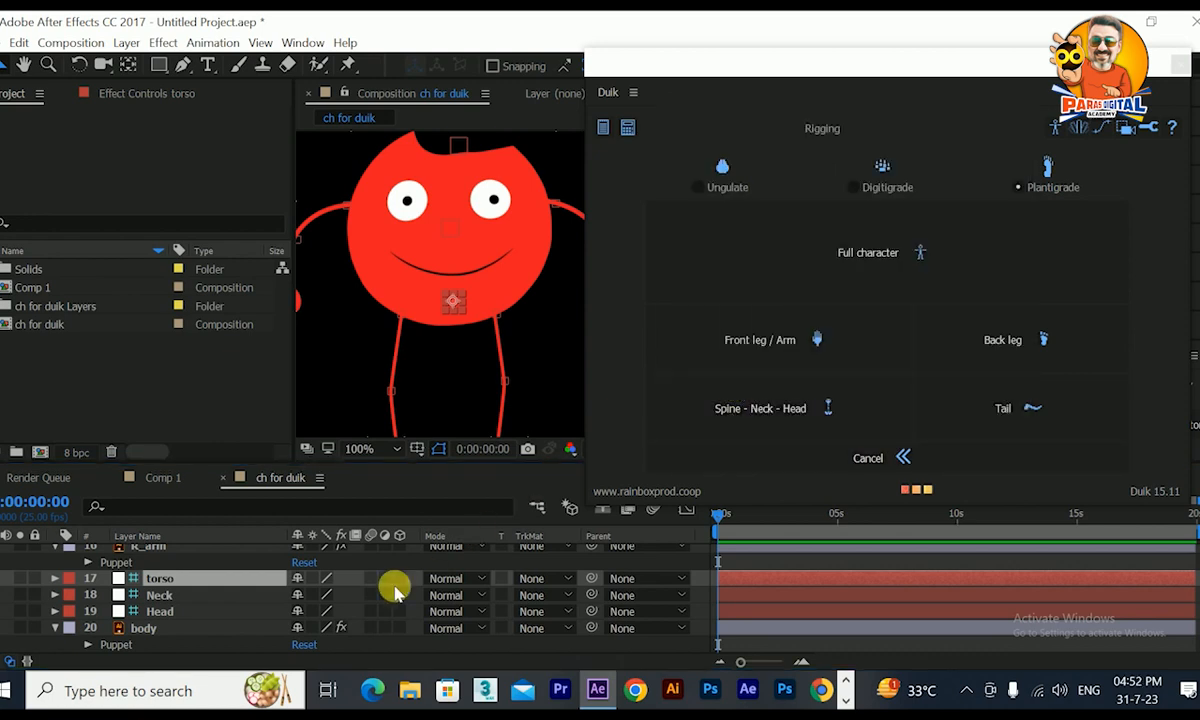
scroll(228, 595, up, 2)
scroll(163, 618, up, 2)
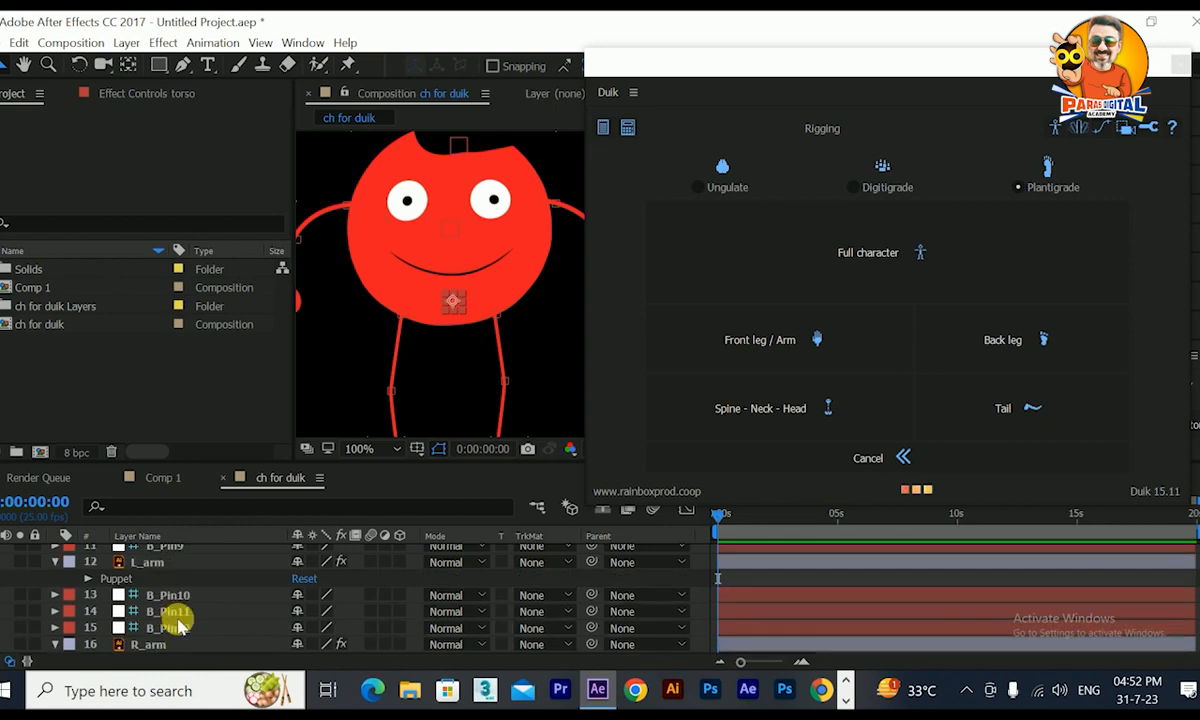
click(161, 643)
key(h)
drag(367, 329, 435, 321)
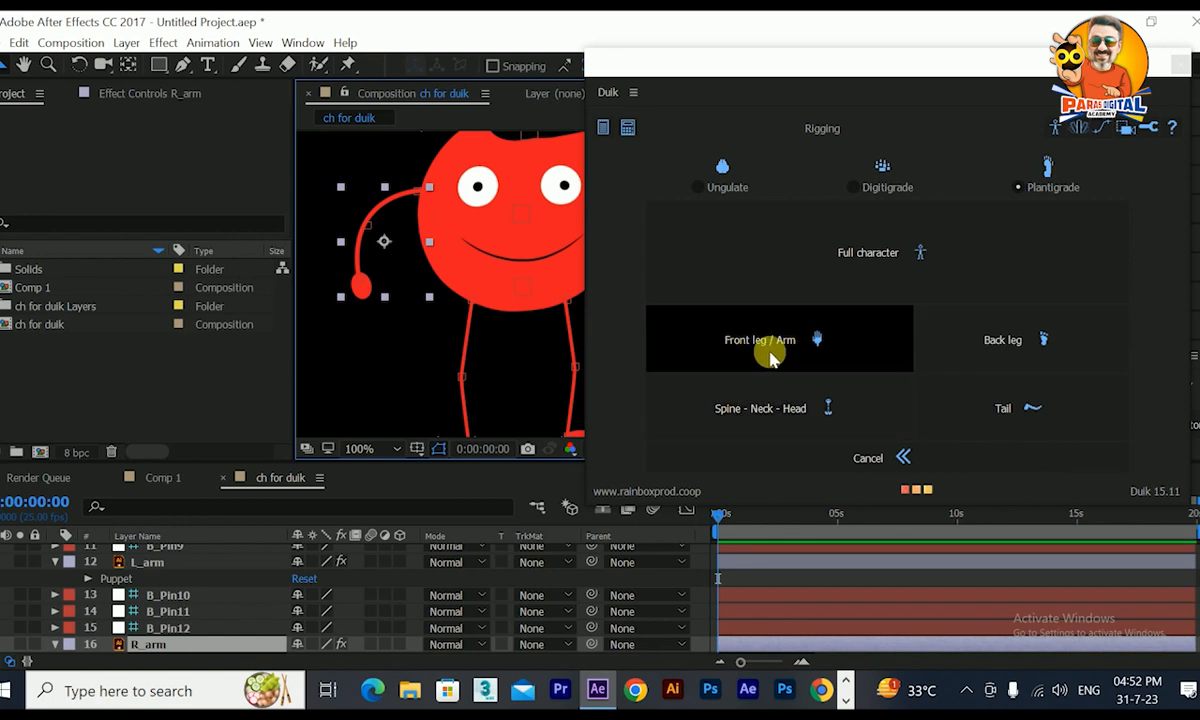
click(770, 345)
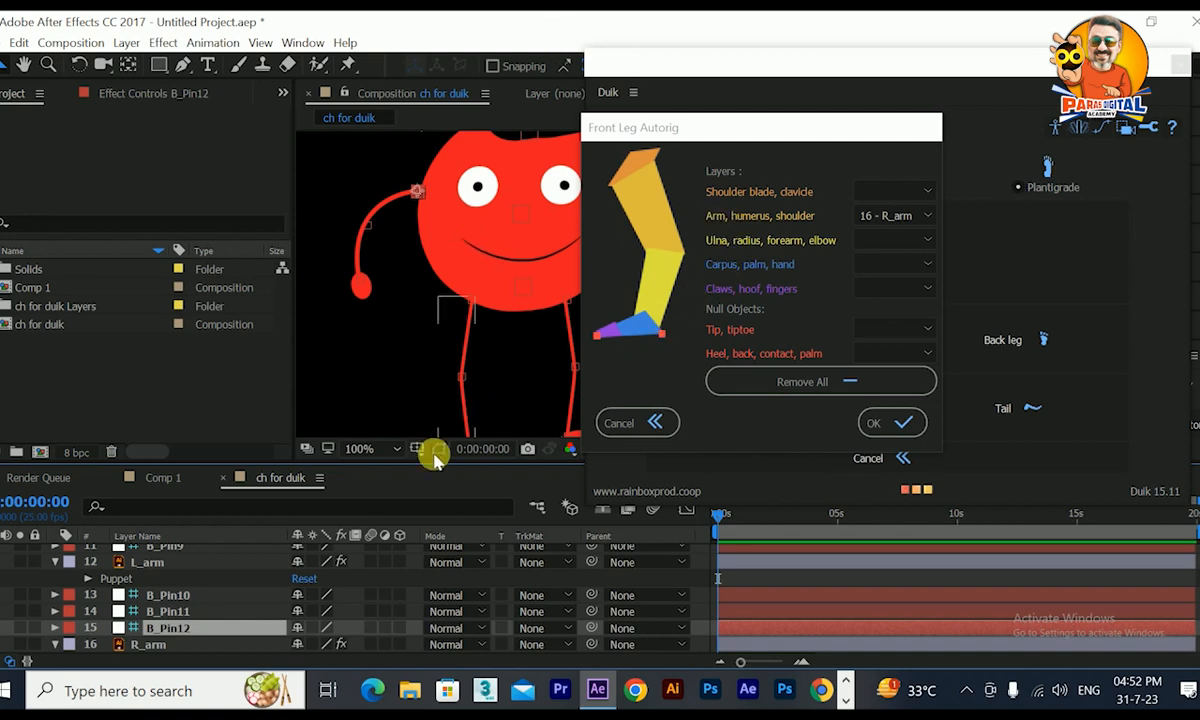
Step: Rename the shoulder bone B_Pin12 of the R_arm layer as R_Arm
key(Return)
text(R)
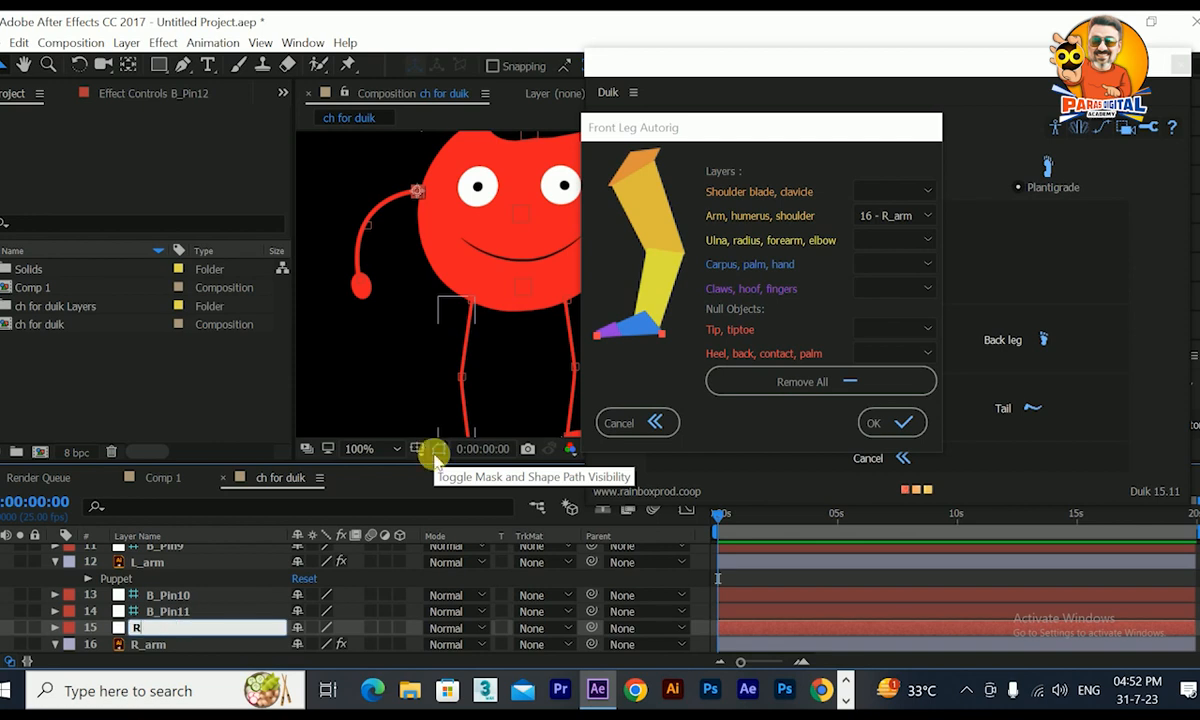
text(_Arm)
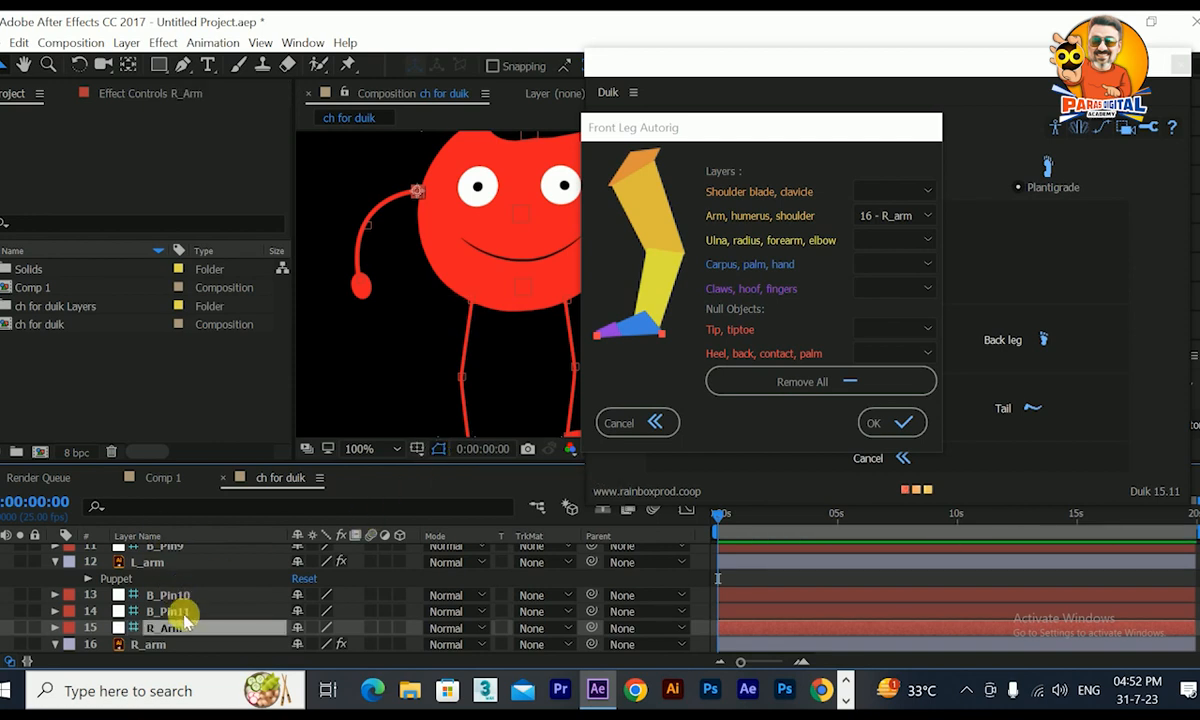
Step: Rename the mid-arm bone B_Pin11 of the R_arm layer as R_elbow
click(185, 616)
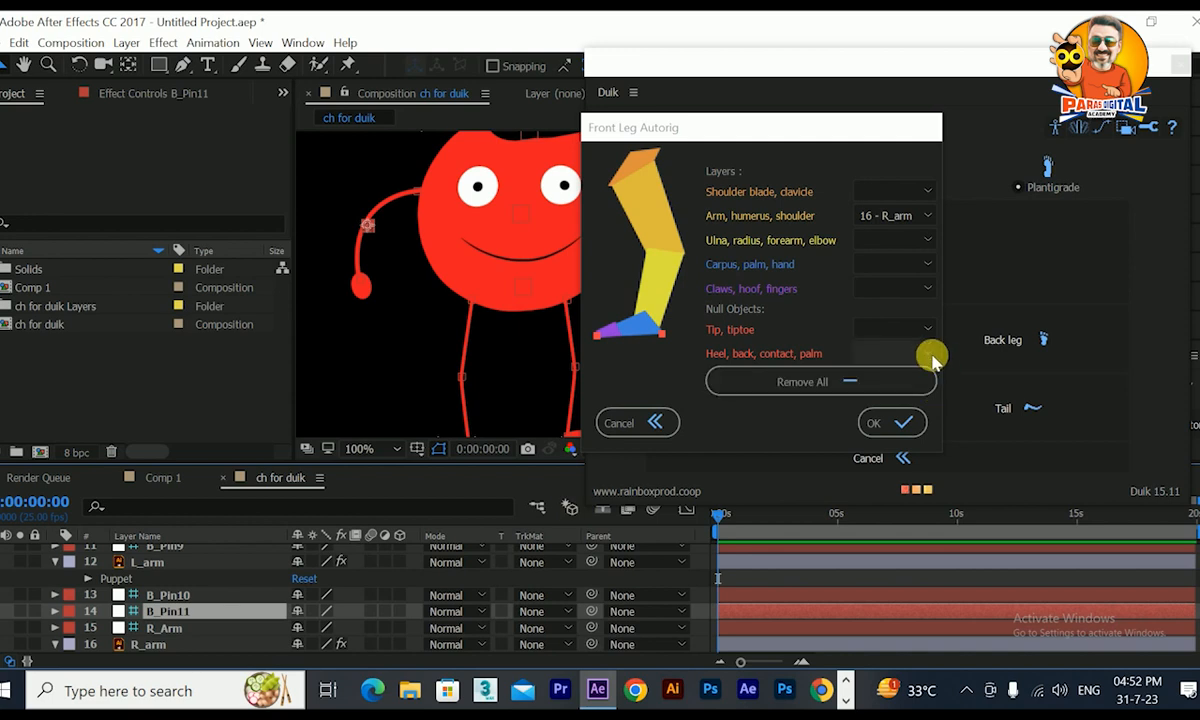
key(Return)
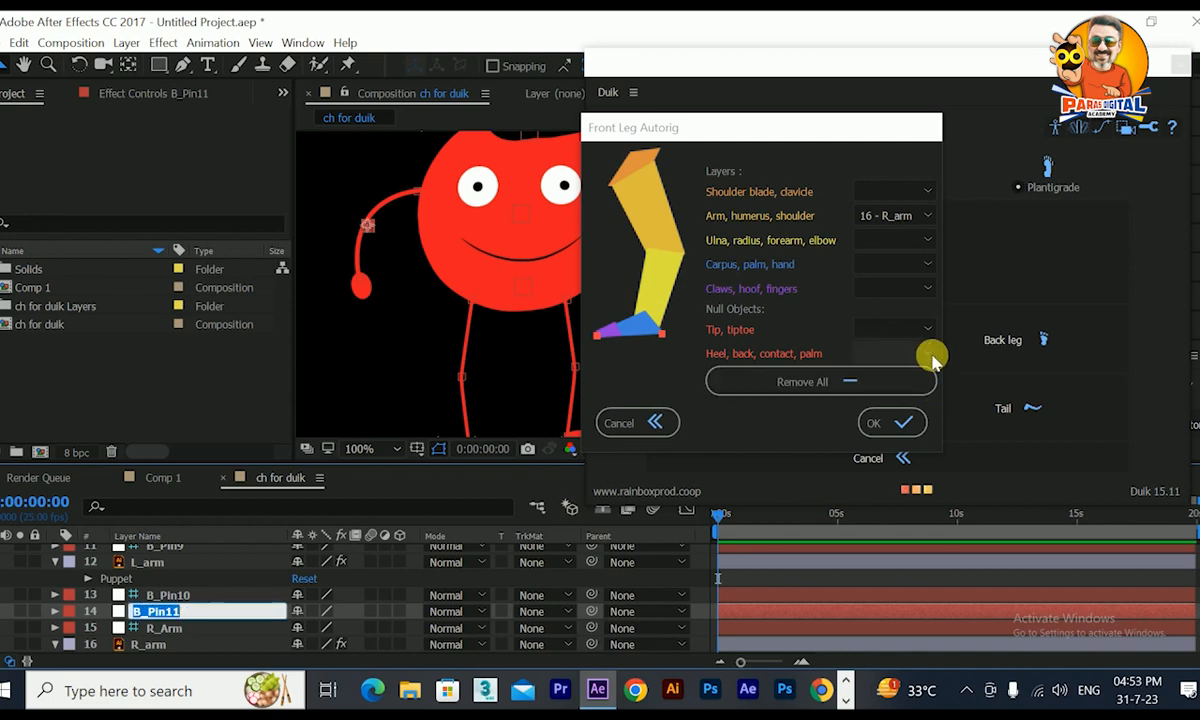
text(R_elbow)
key(Return)
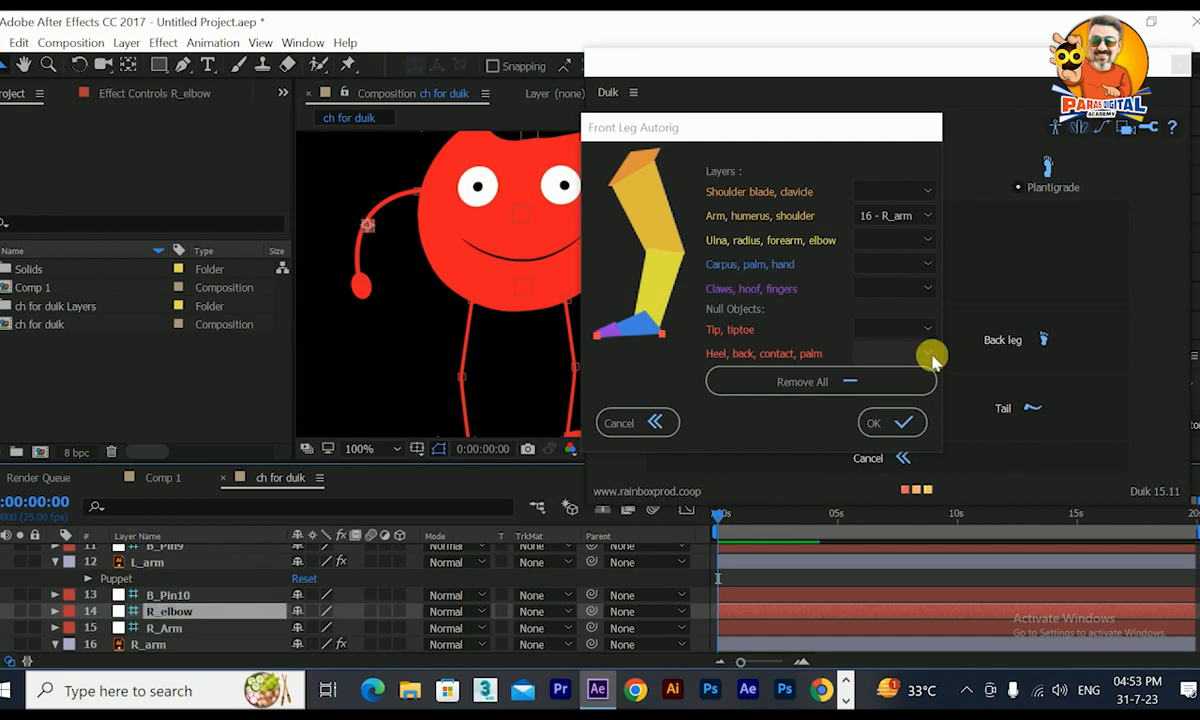
Step: Check the R_Arm and R_elbow bones on the character and rename the hand bone B_Pin10 as R_hand
click(218, 628)
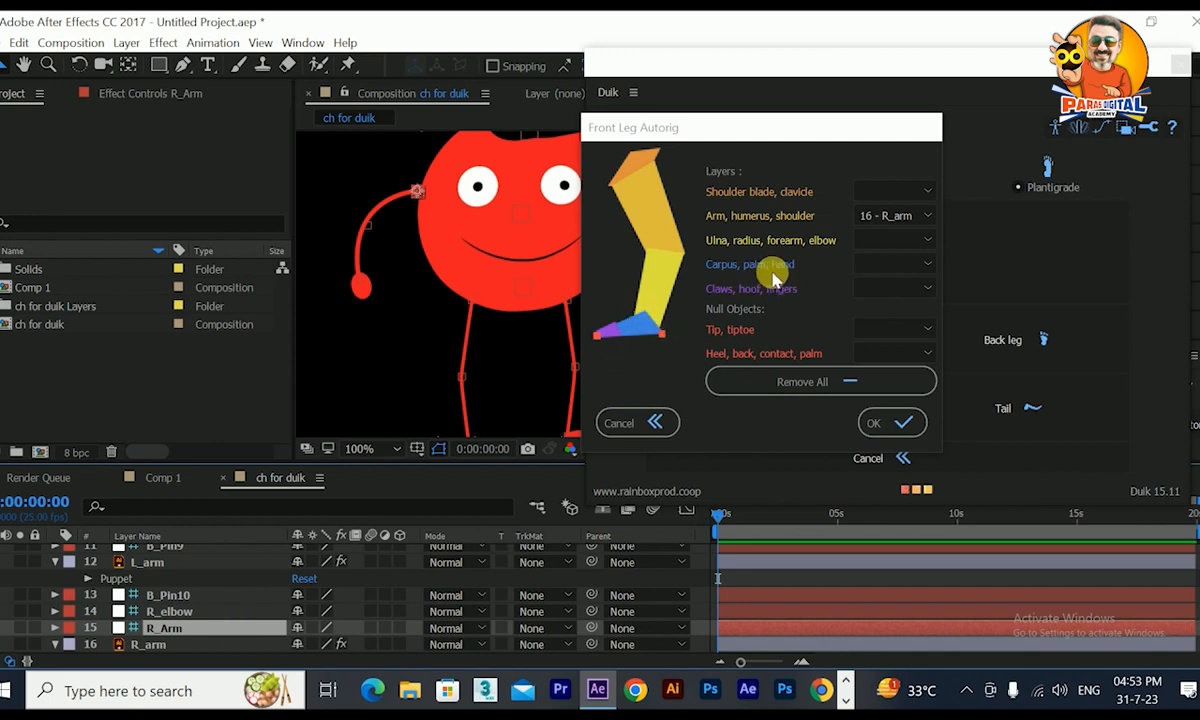
click(175, 611)
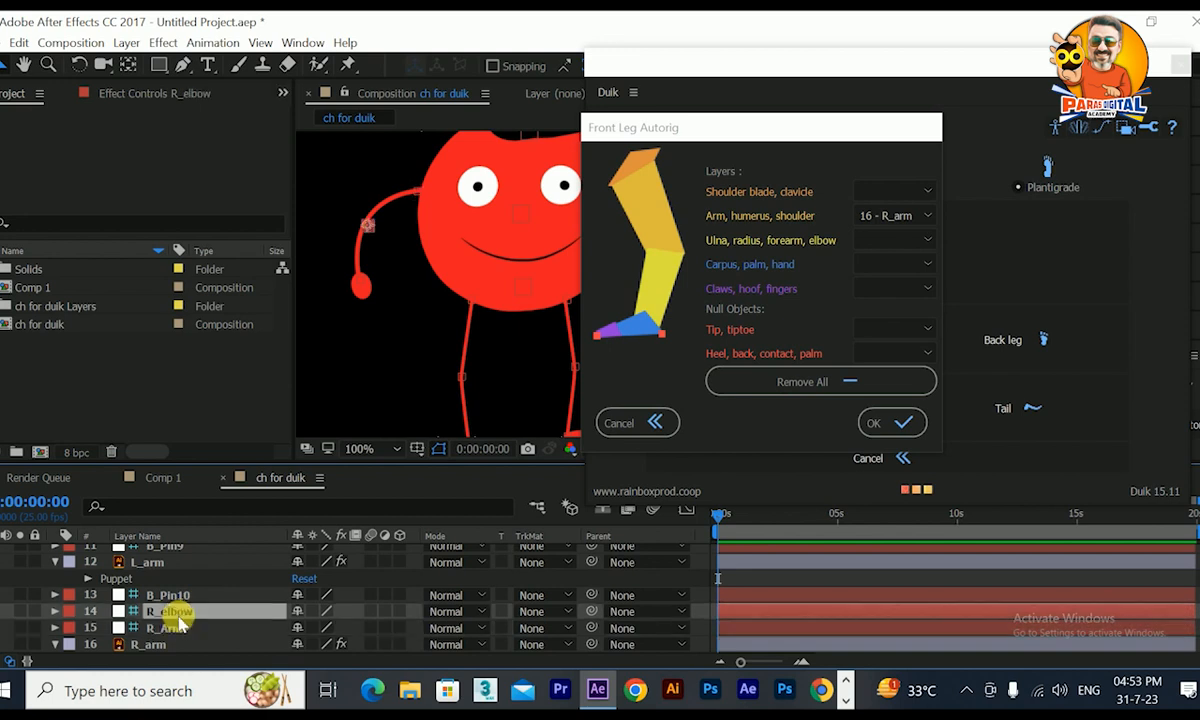
click(178, 597)
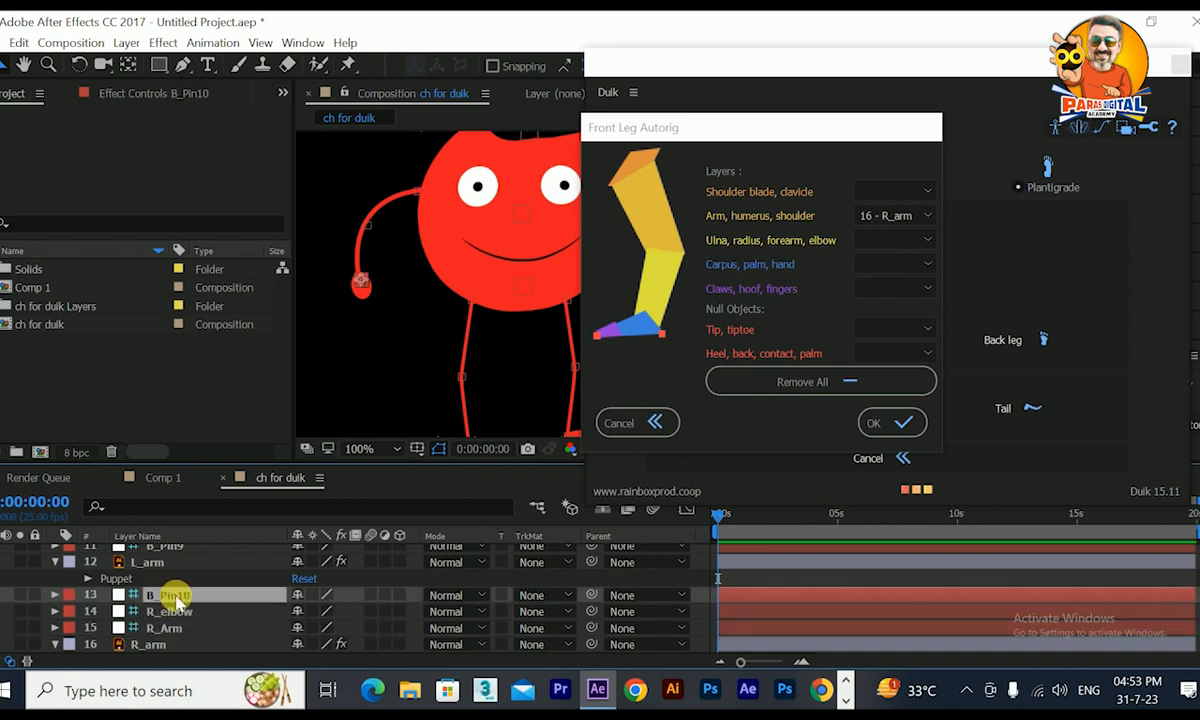
key(Return)
text(R)
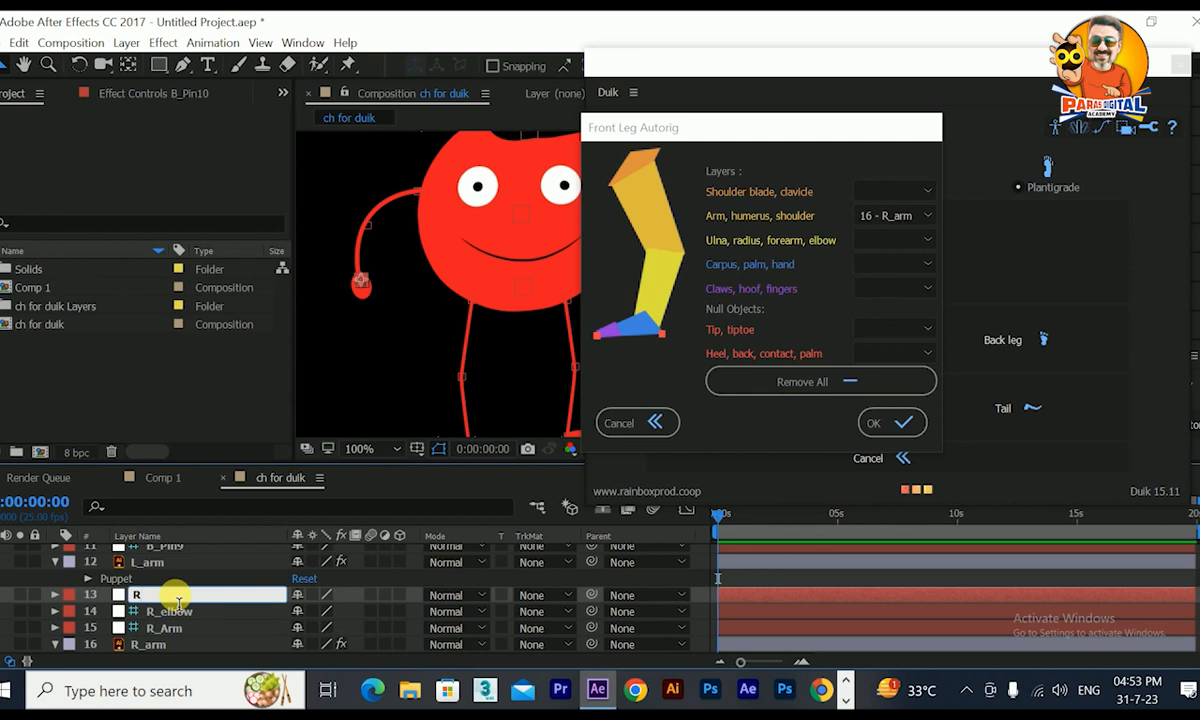
text(_hand)
click(176, 597)
Step: Move the Duik window clear of the character's other arm and rename that arm's shoulder bone B_Pin9 as L_Arm
scroll(170, 605, up, 2)
click(163, 610)
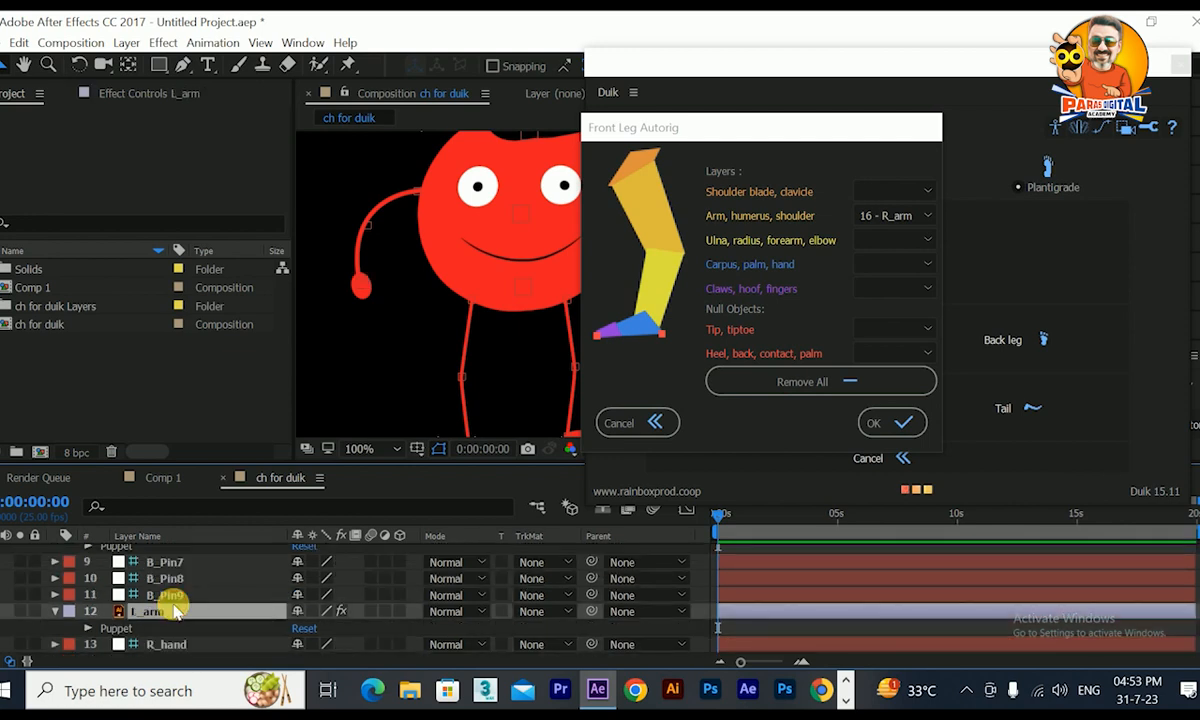
scroll(172, 520, down, 2)
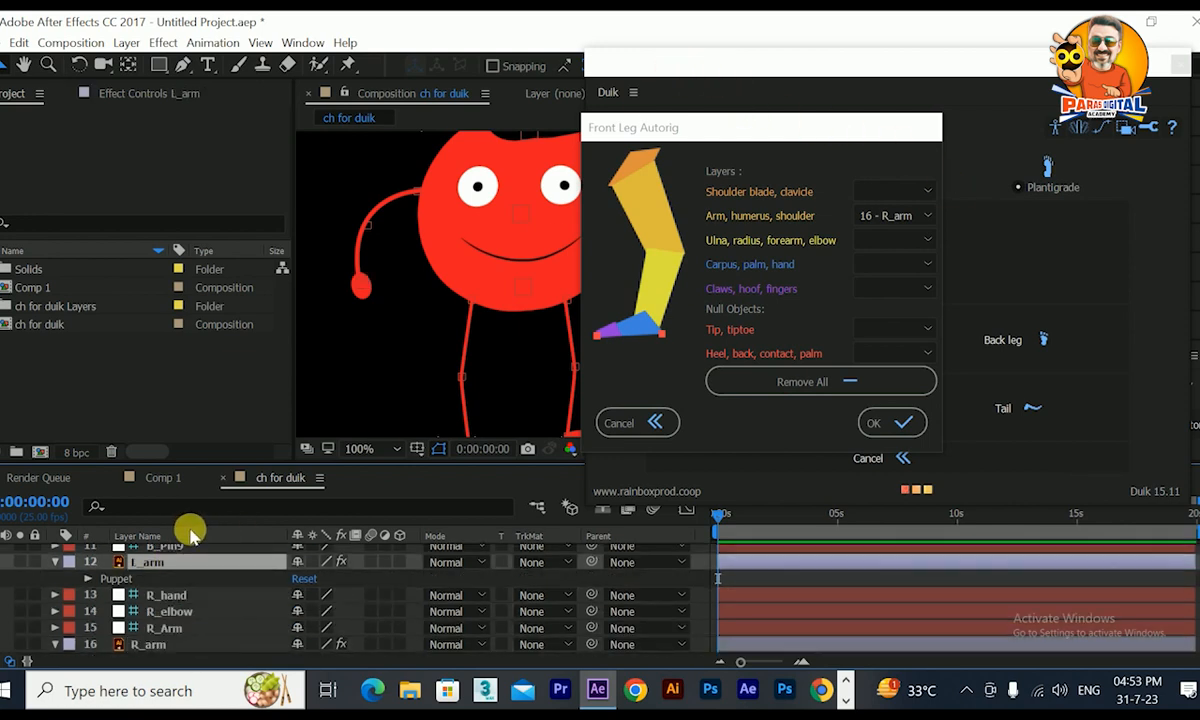
drag(683, 59, 862, 77)
click(193, 601)
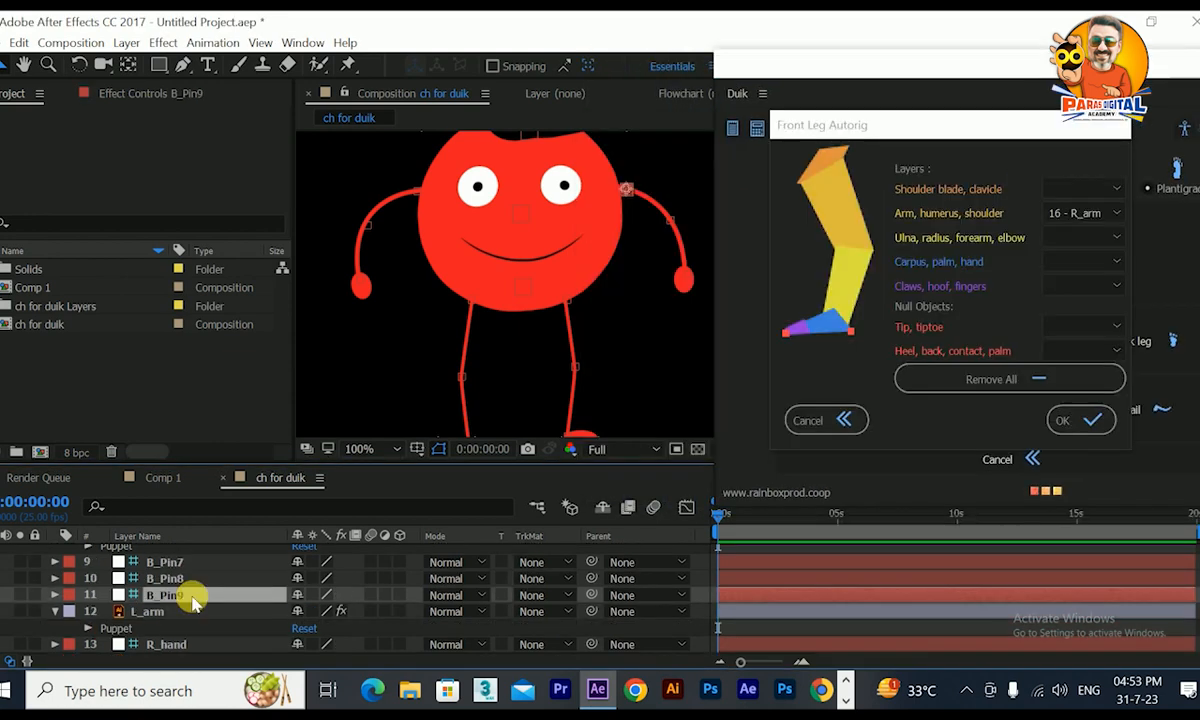
key(Return)
text(L_)
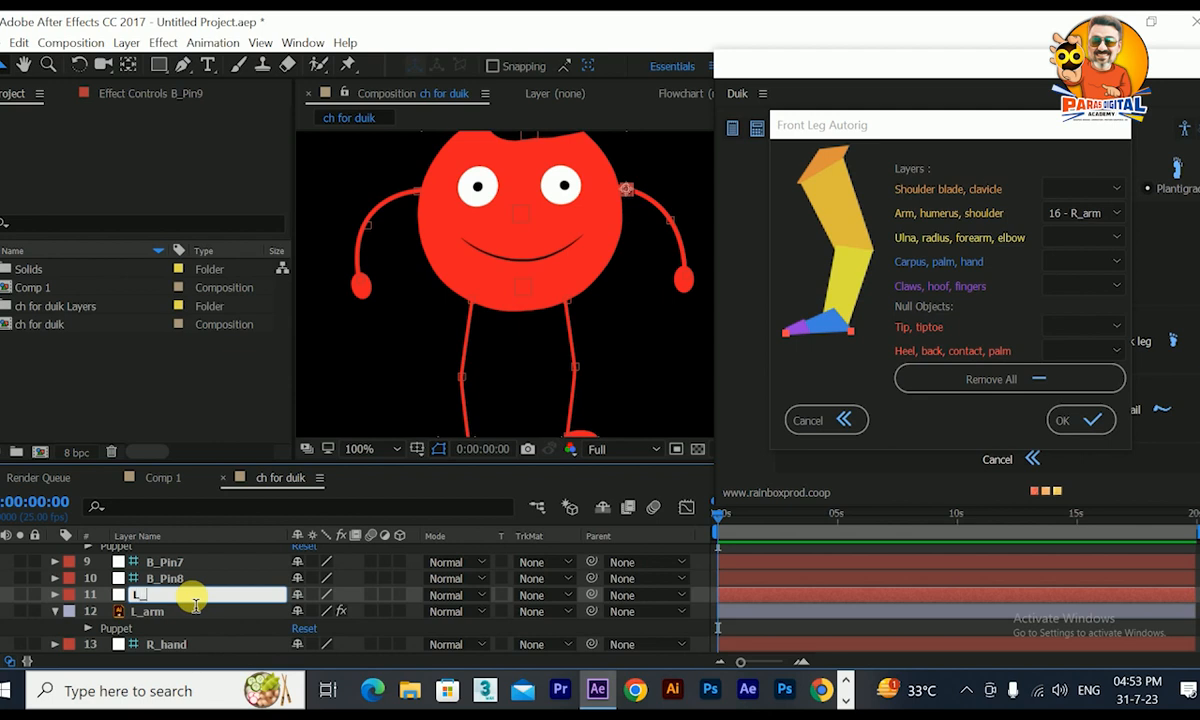
text(Arm)
Step: Rename the mid-arm bone B_Pin8 of the L_arm layer as L_elbow
click(188, 578)
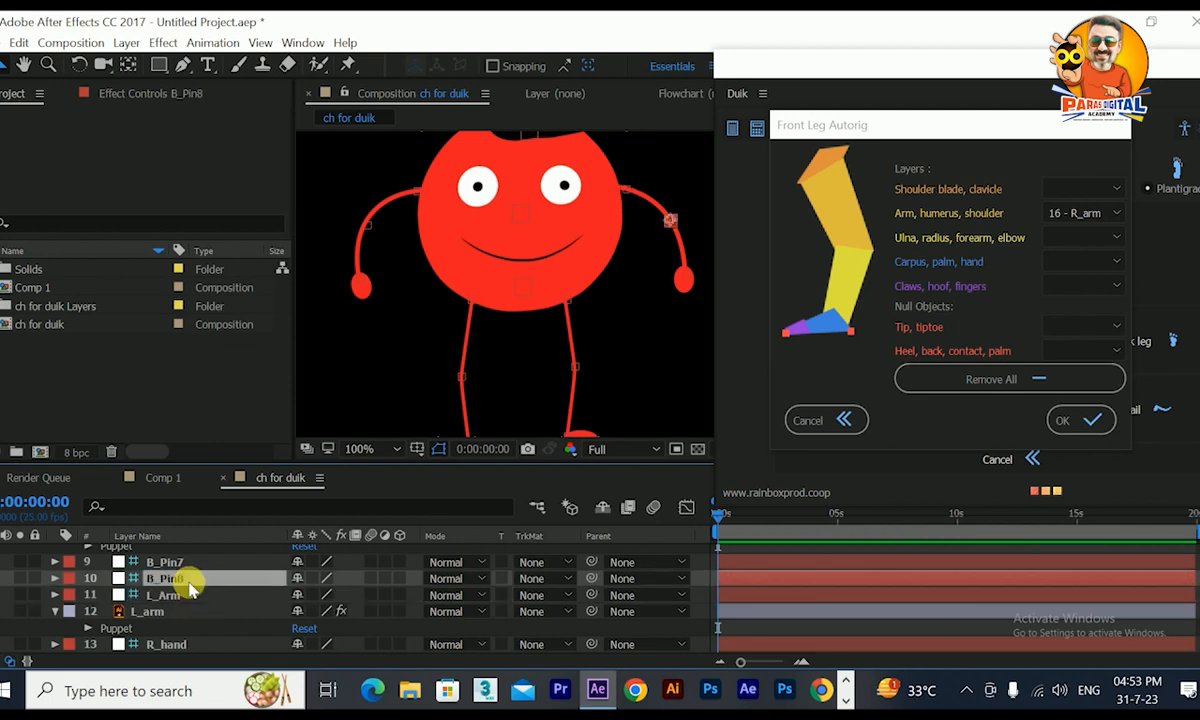
key(Return)
text(L)
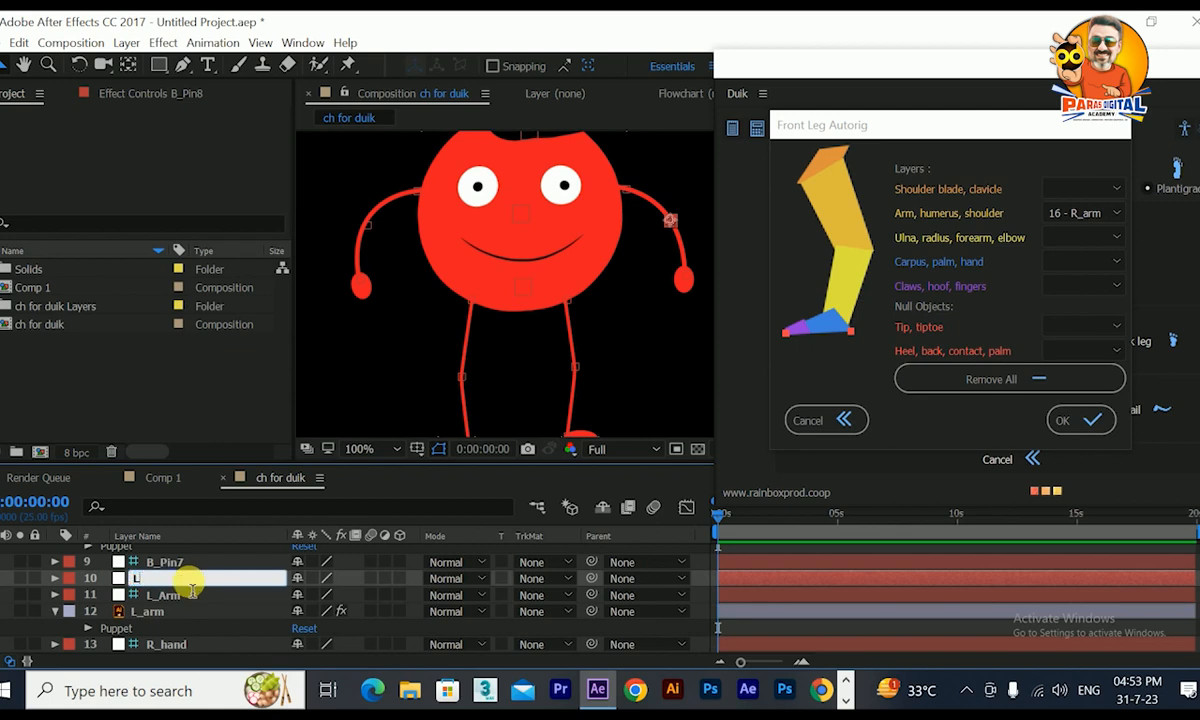
text(_elbow)
key(Return)
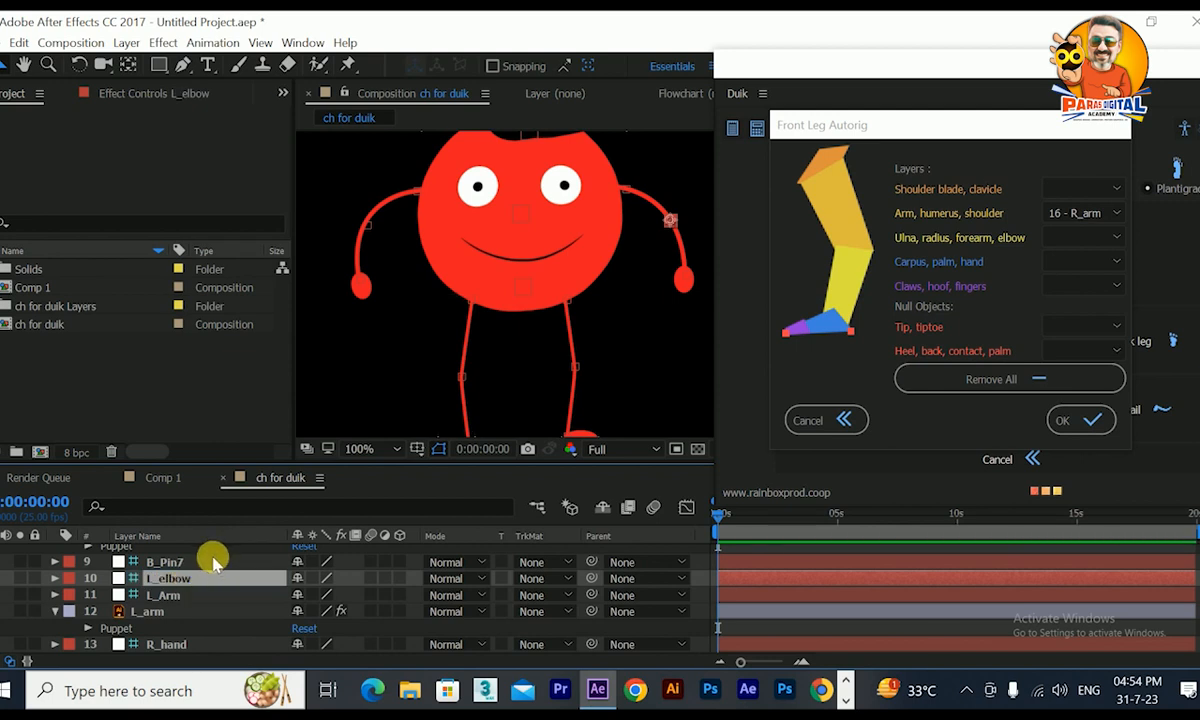
Step: Rename the hand bone B_Pin7 of the L_arm layer as L_hand
click(212, 563)
key(Return)
text(L)
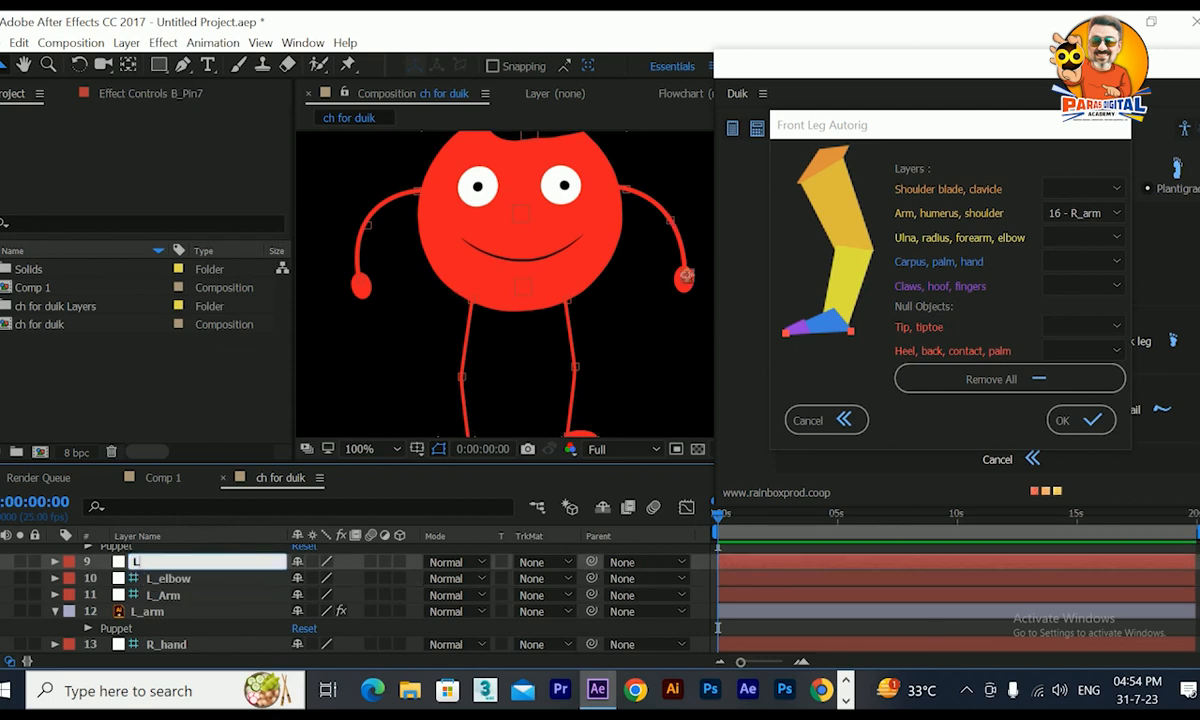
text(_hand)
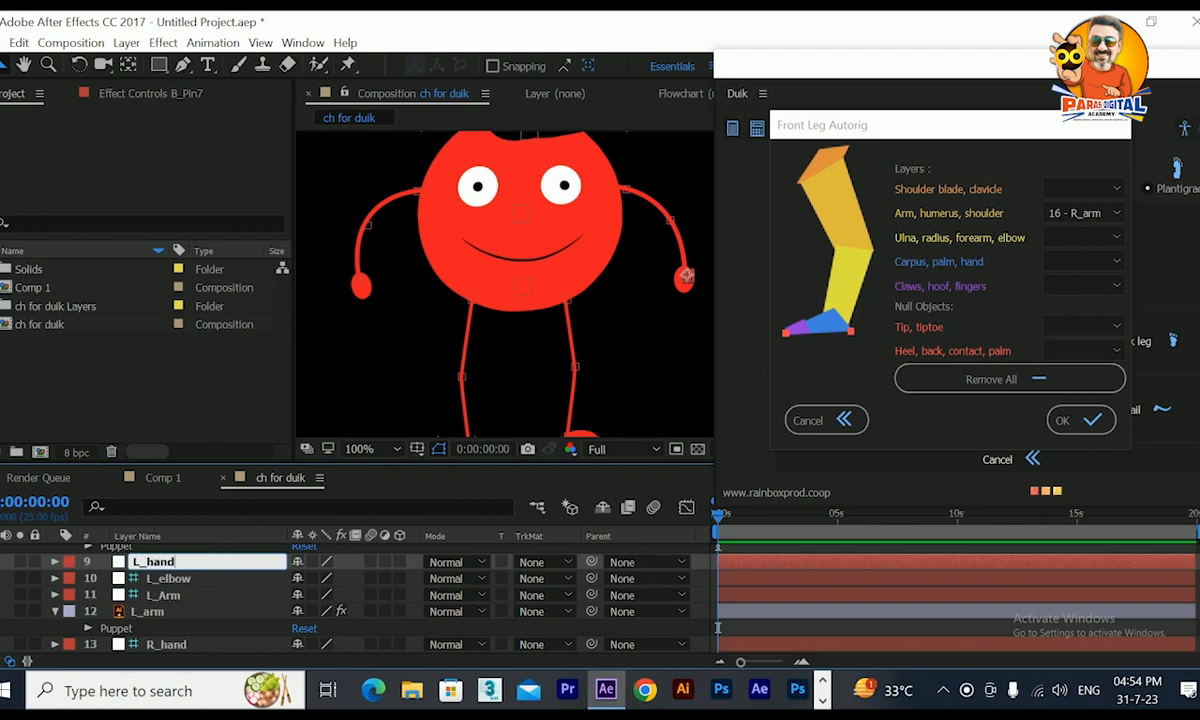
key(Return)
Step: Select the R_leg layer, cancel the Front Leg Autorig and start the Back leg Auto-Rig instead
scroll(132, 590, up, 3)
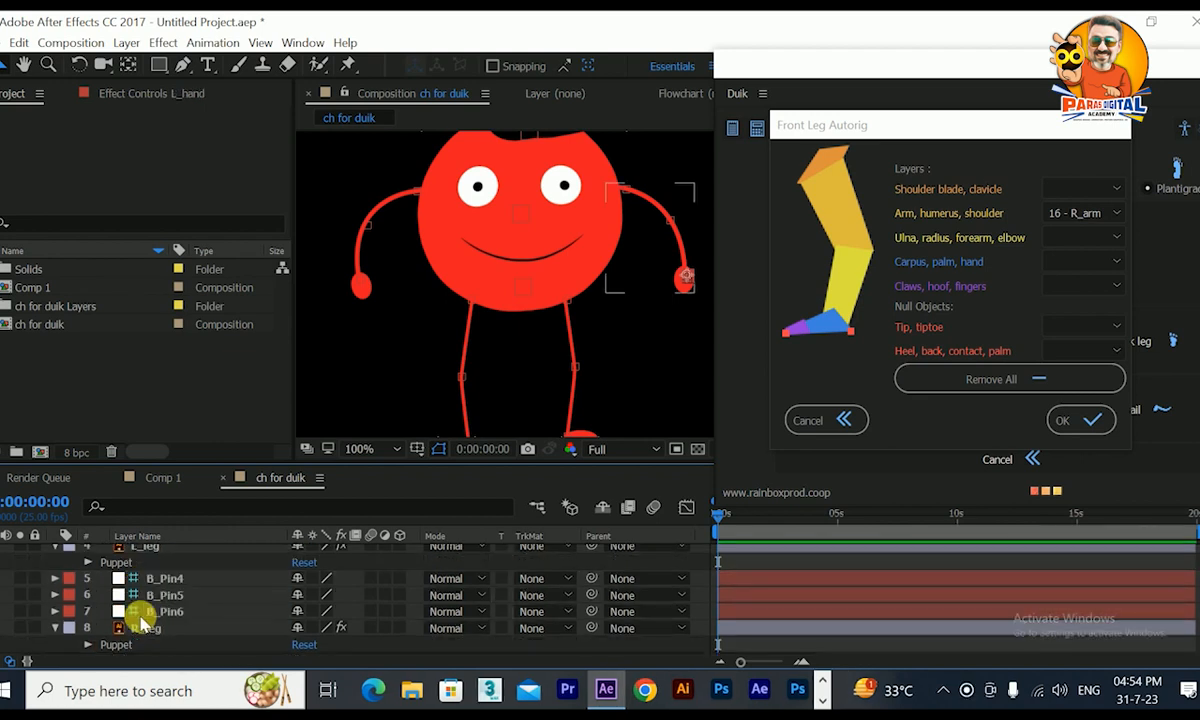
click(152, 628)
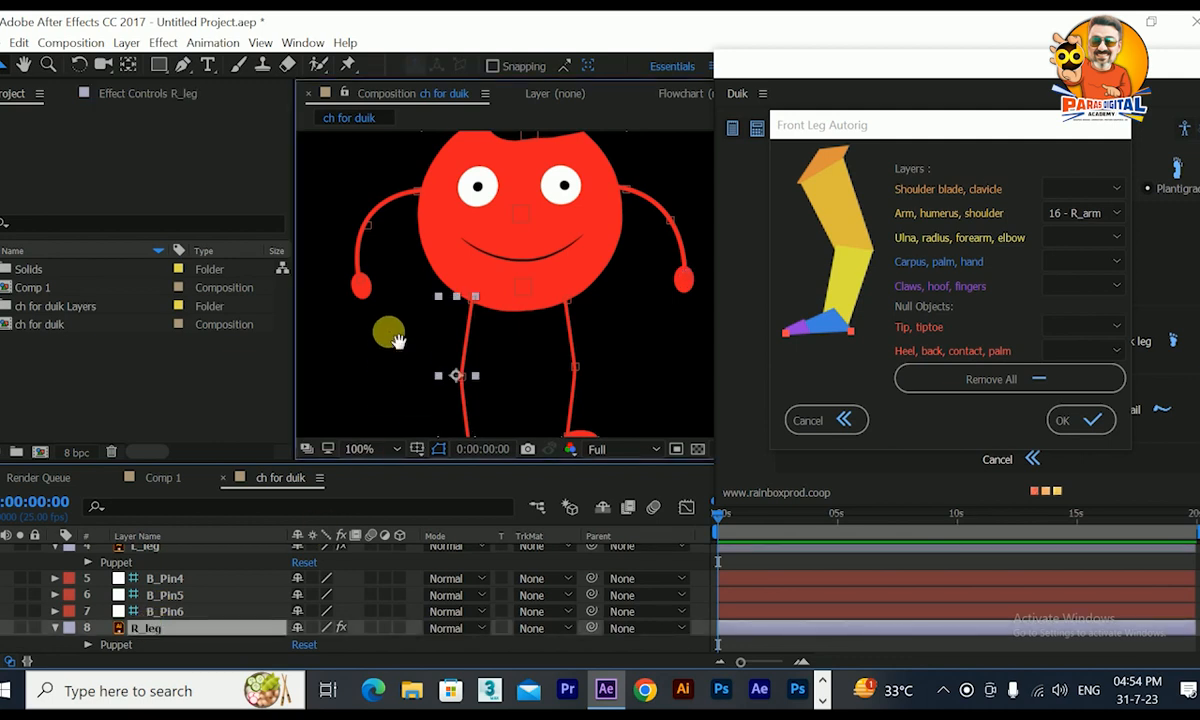
click(838, 420)
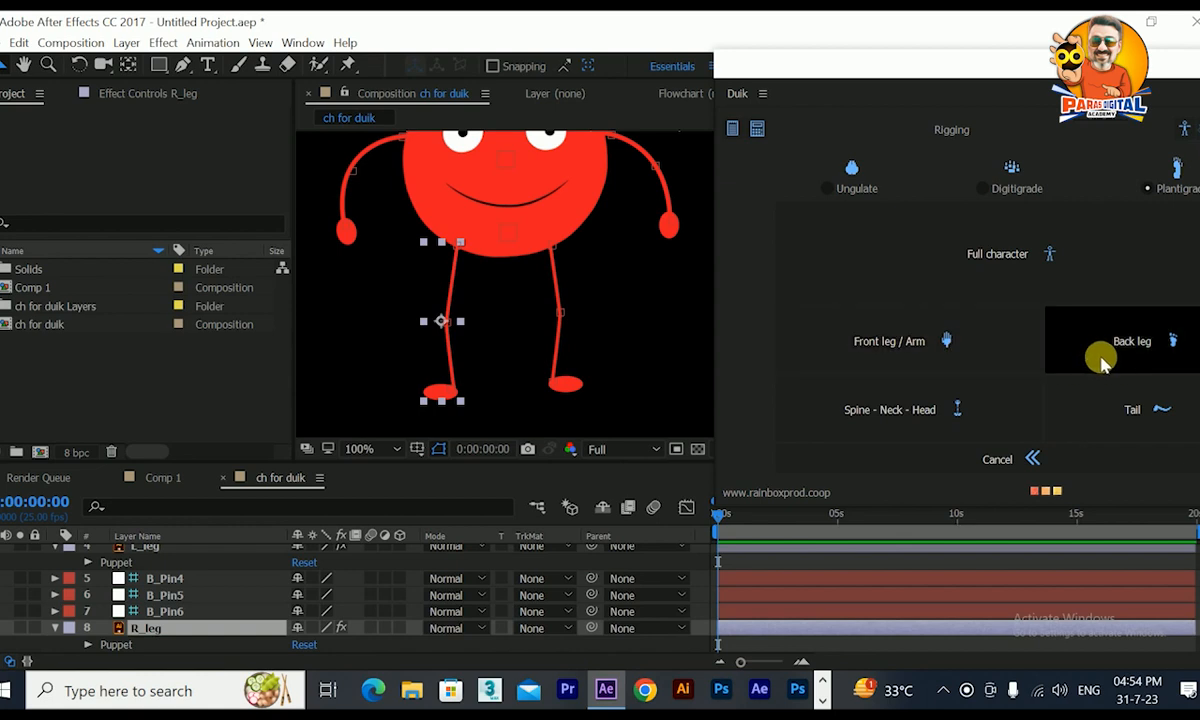
click(1133, 366)
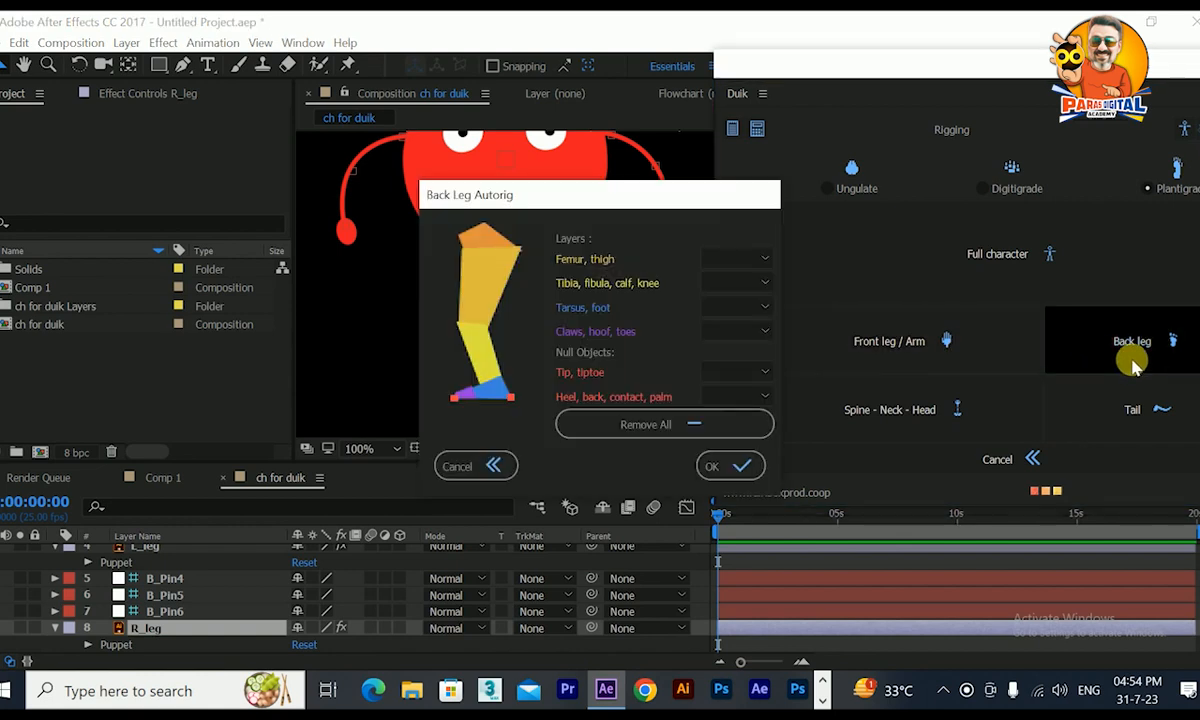
Step: Rename the upper bone B_Pin6 of the R_leg layer as R_thigh
click(165, 611)
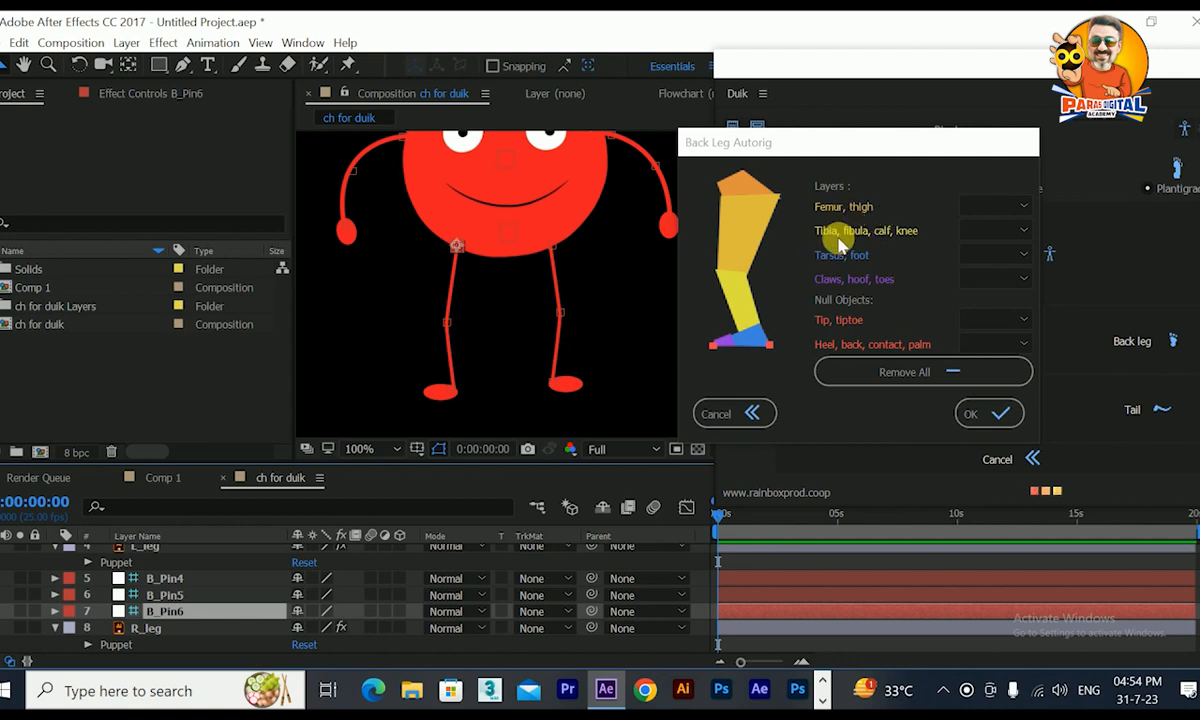
key(Return)
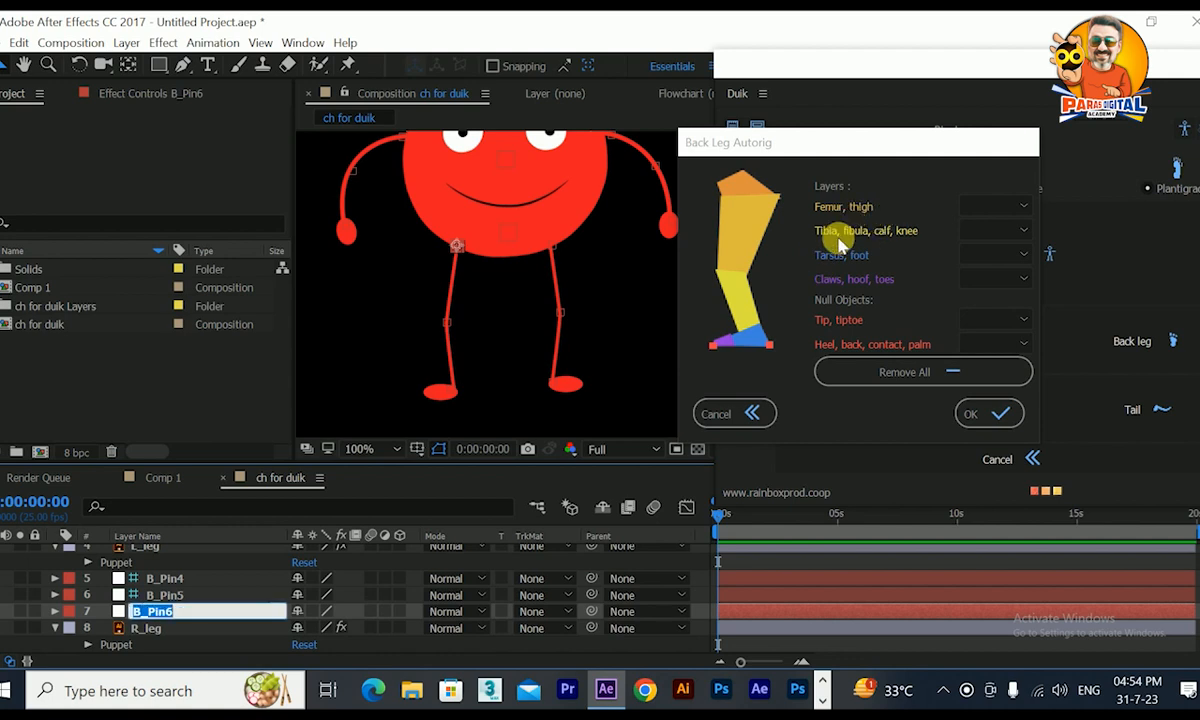
text(R_thig)
Step: Rename the middle bone B_Pin5 of the R_leg layer as R_knee
click(170, 595)
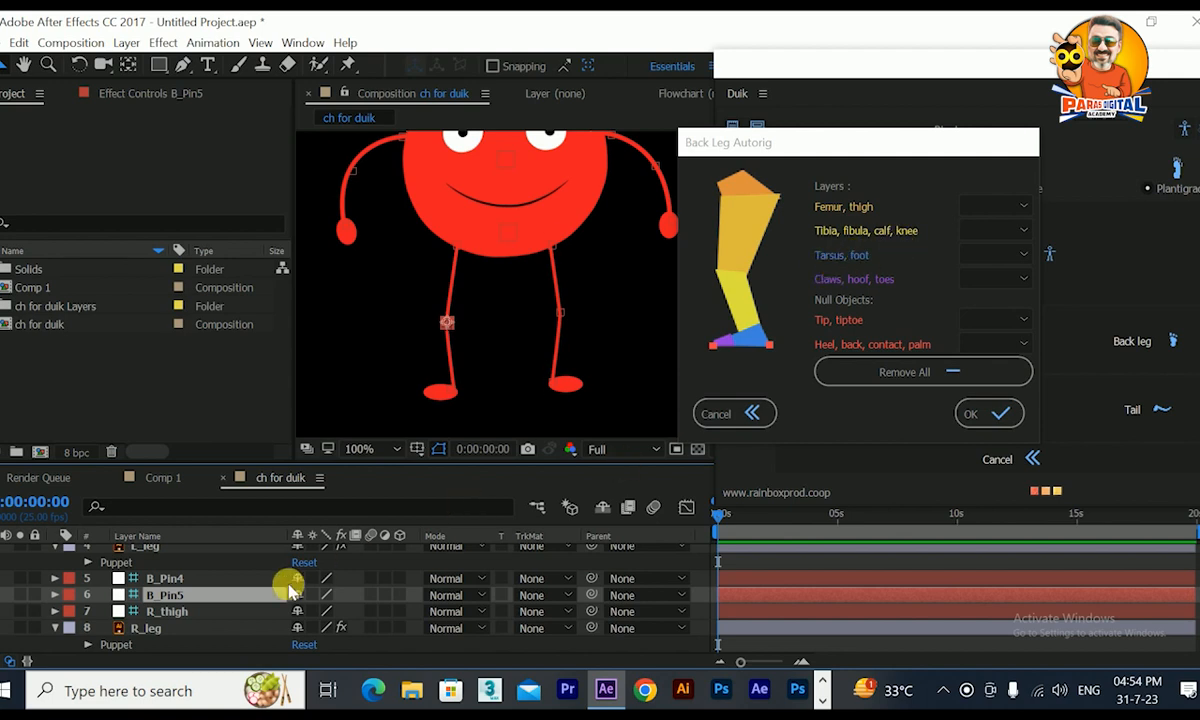
key(Return)
key(BackSpace)
text(R_knee)
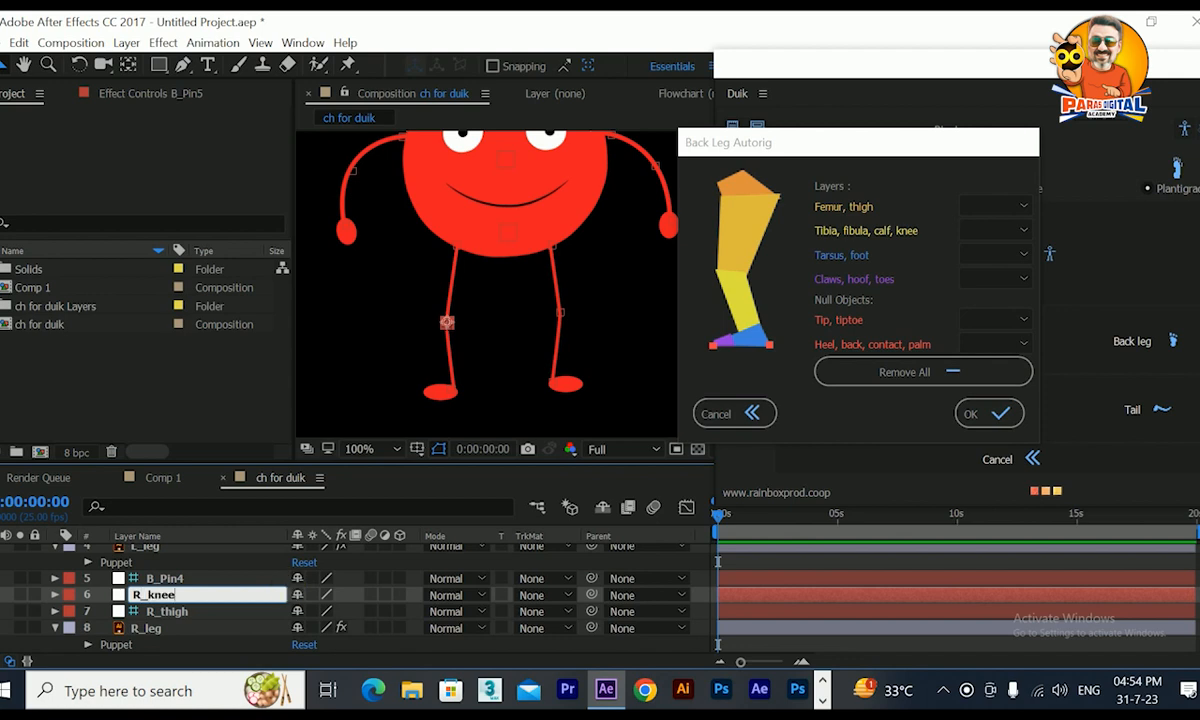
key(Return)
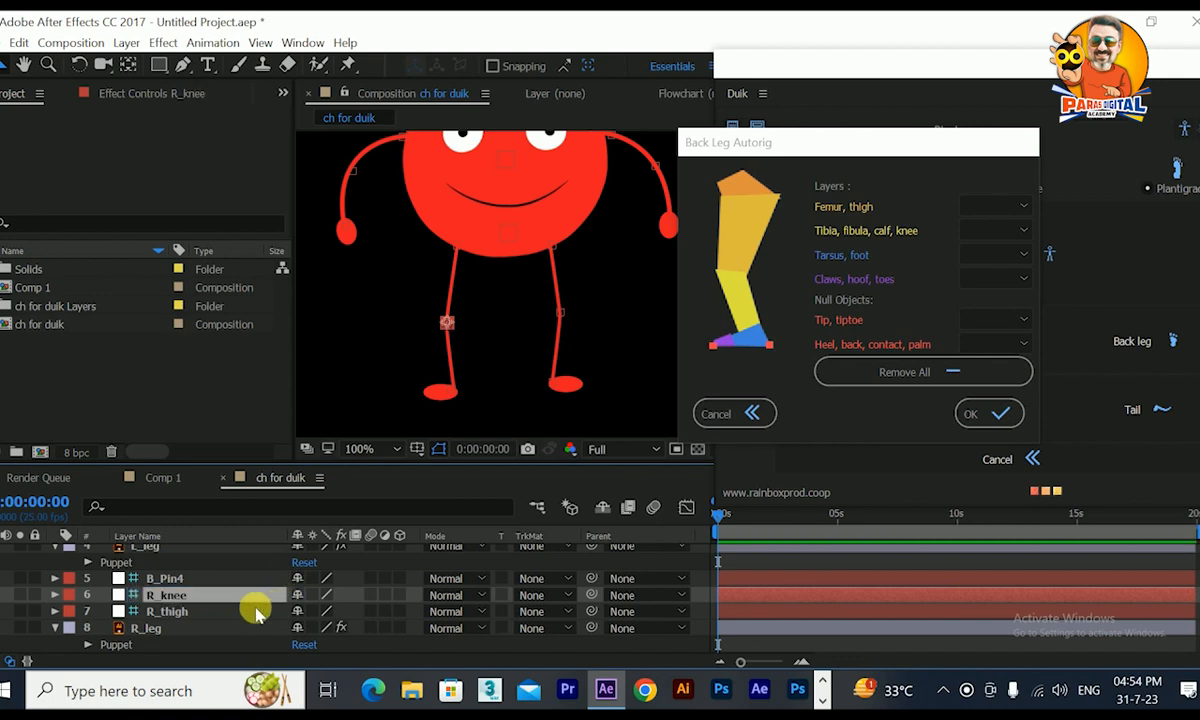
Step: Rename the foot bone B_Pin4 of the R_leg layer as R_foot
click(240, 580)
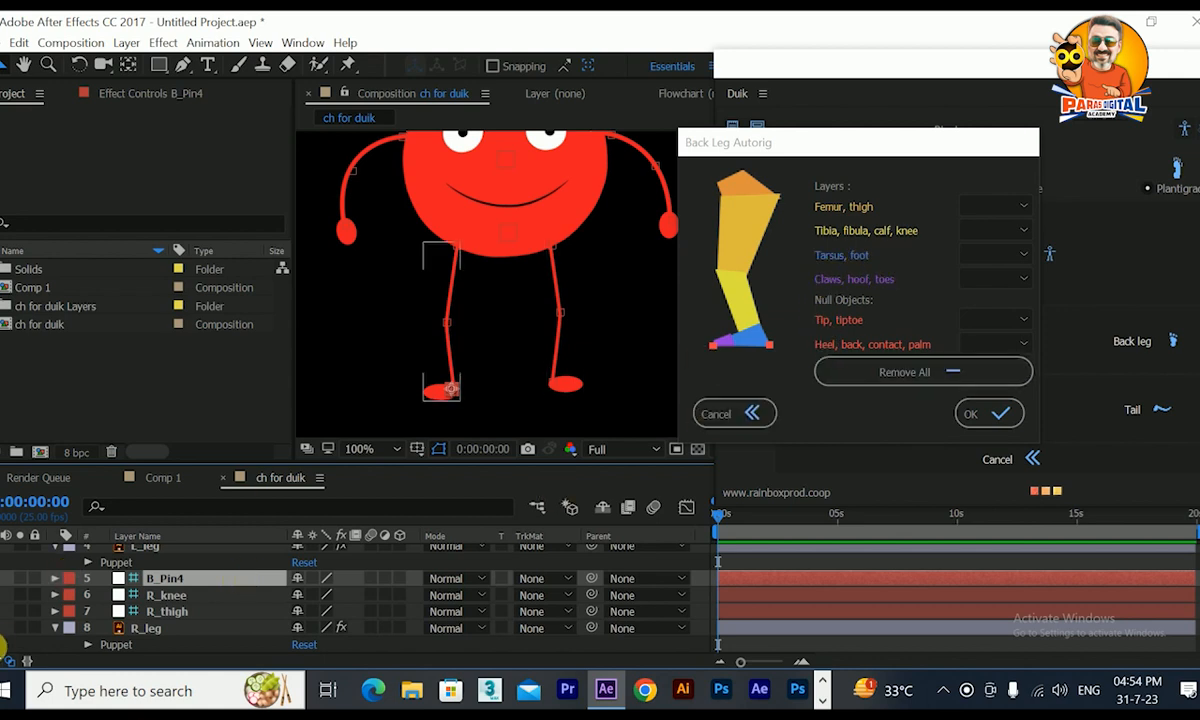
text(R_foot)
key(Return)
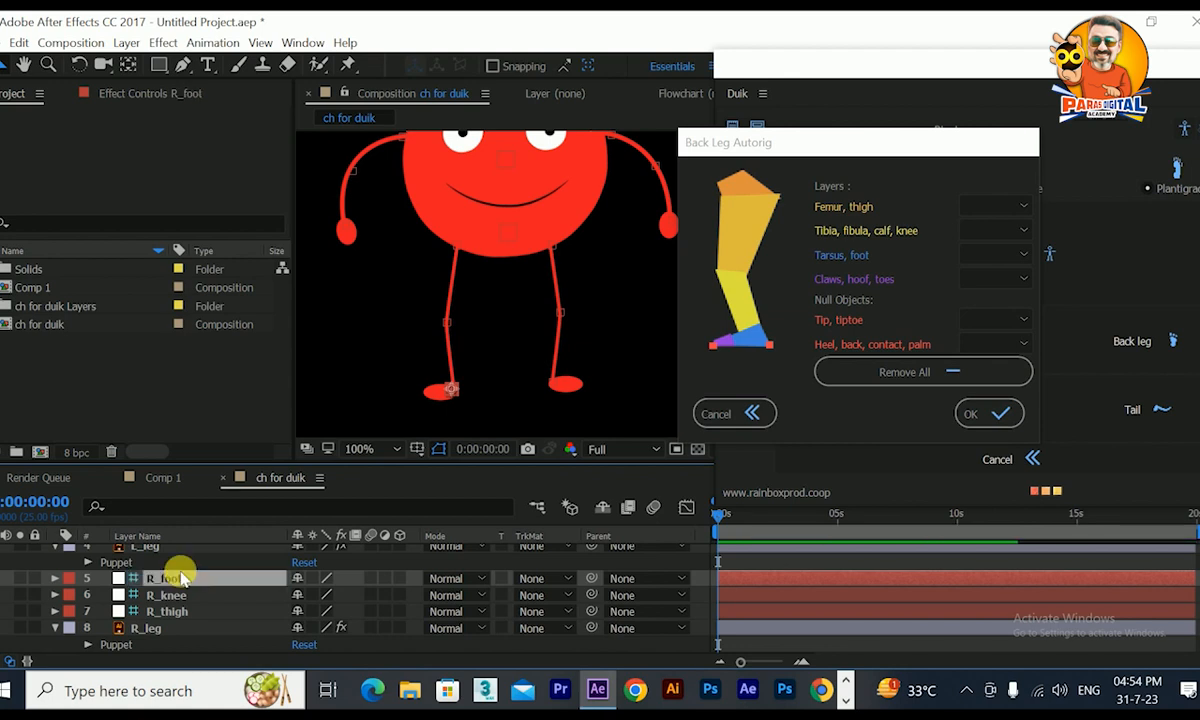
Step: Rename the upper bone B_Pin3 of the L_leg layer as L_thigh
scroll(195, 598, up, 2)
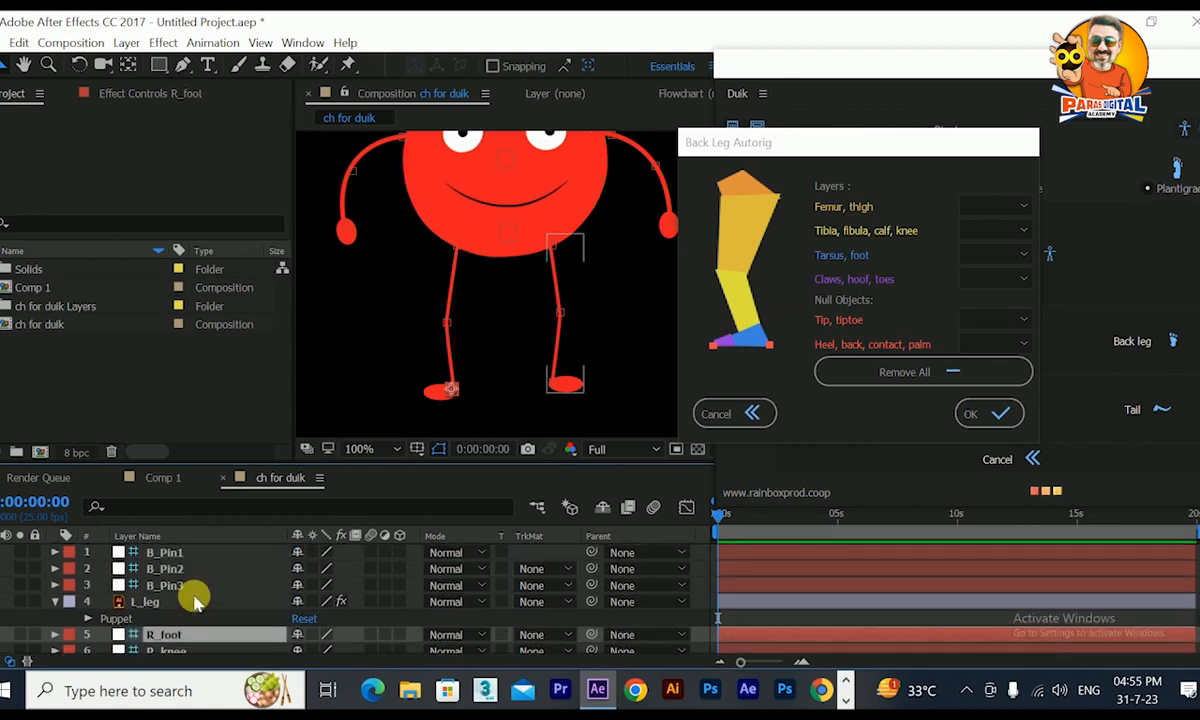
click(185, 588)
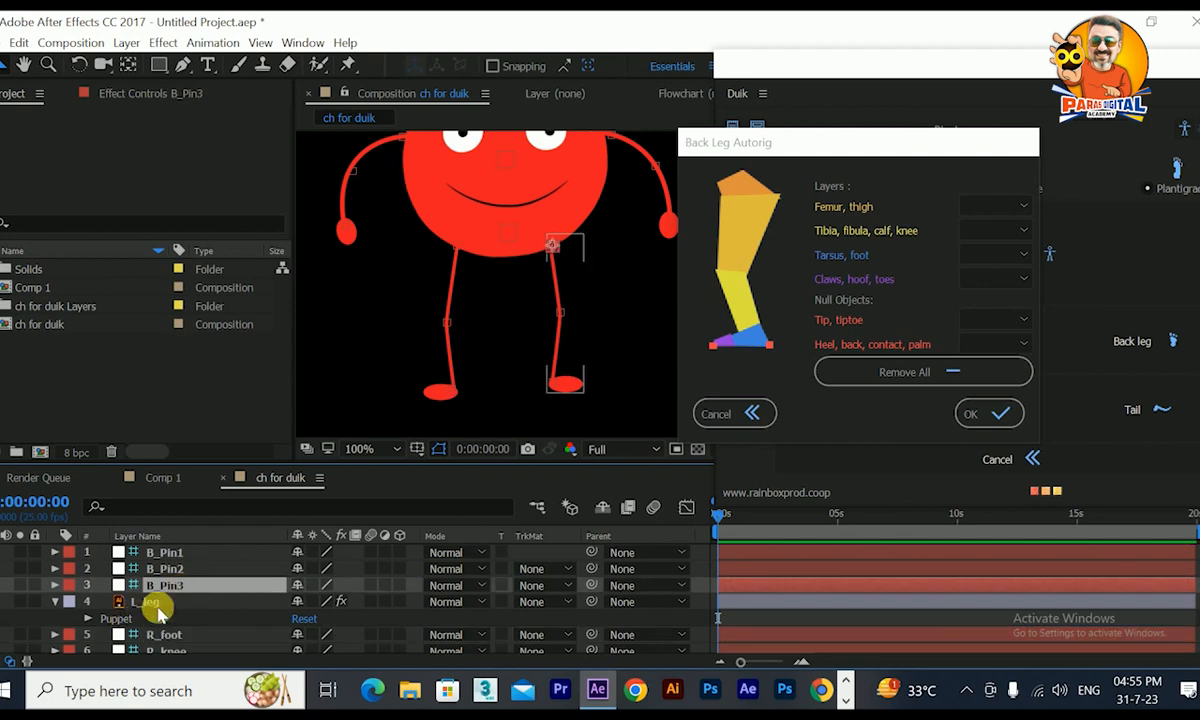
key(Return)
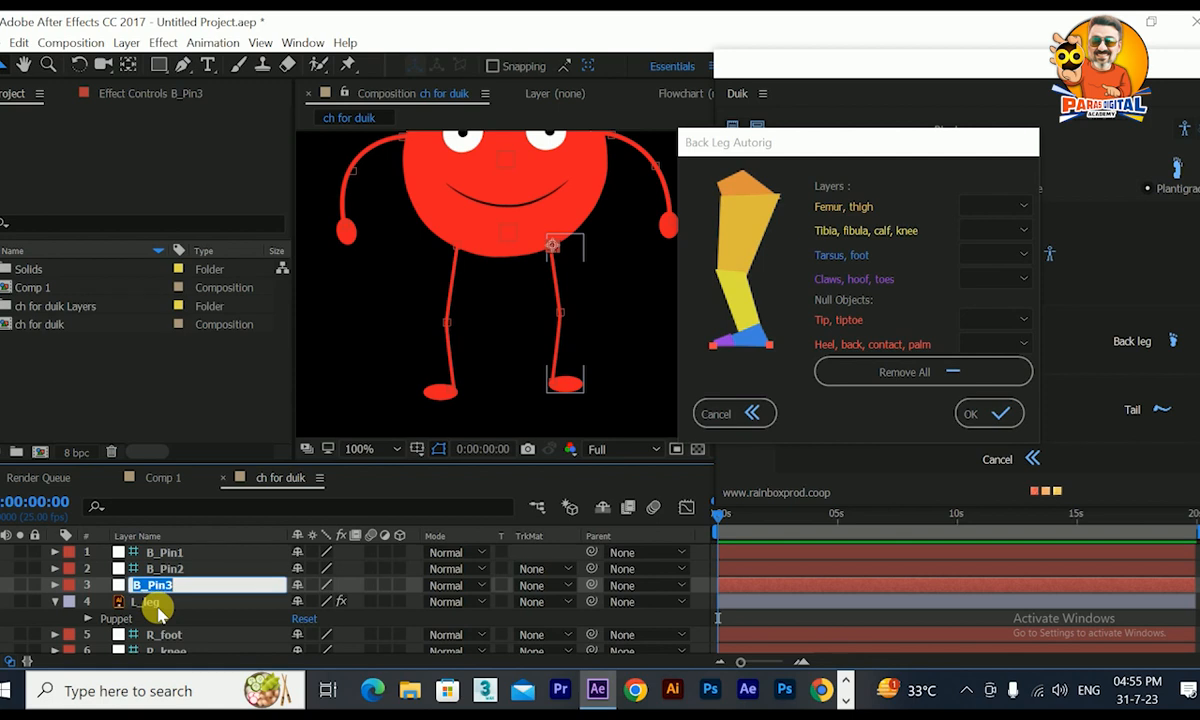
text(L_thigh)
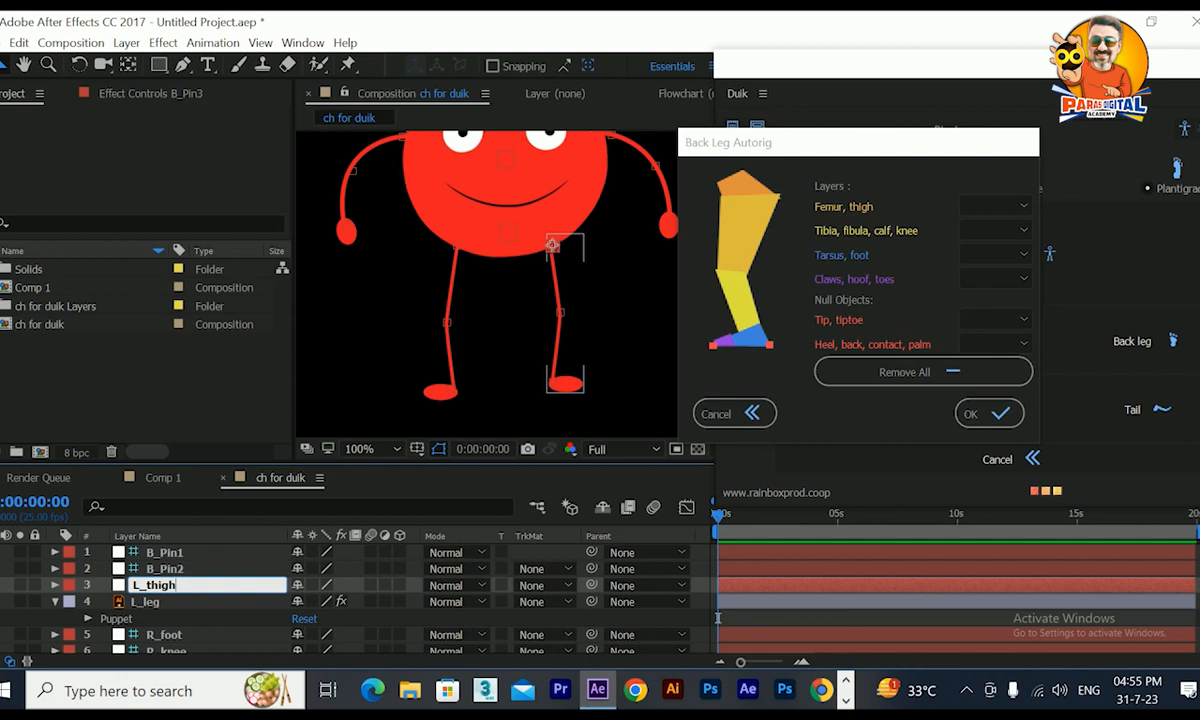
key(Return)
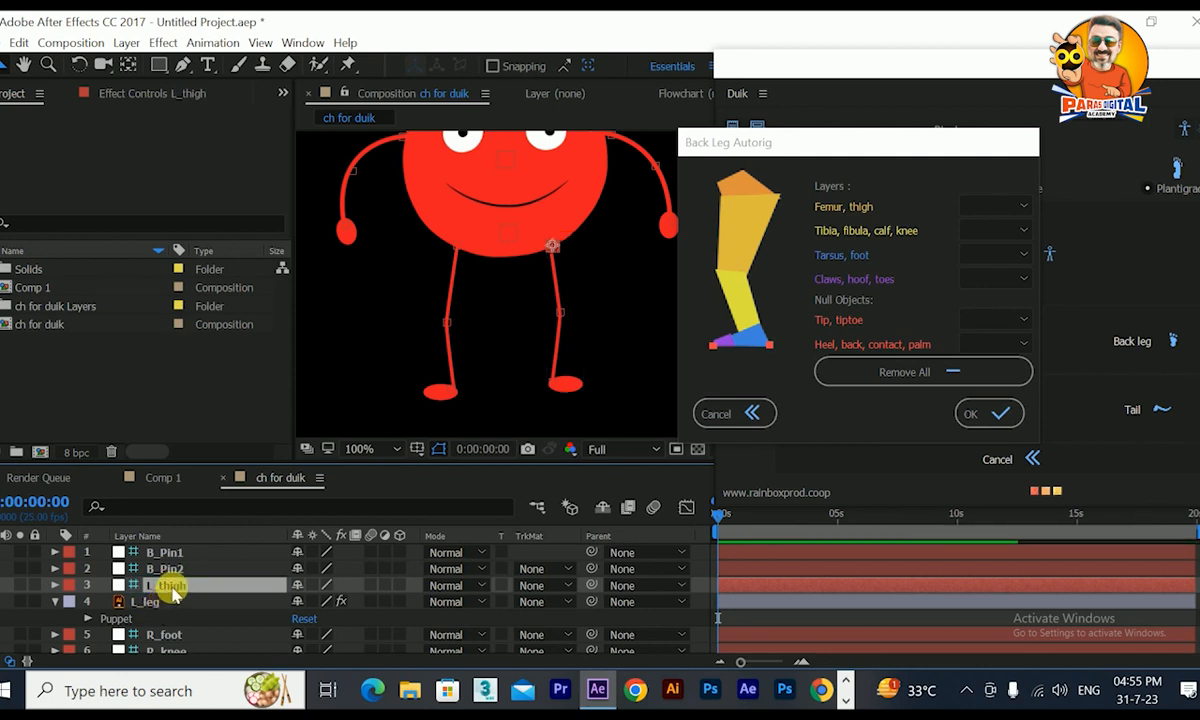
Step: Rename the middle bone B_Pin2 of the L_leg layer as L_knee
click(168, 568)
key(Return)
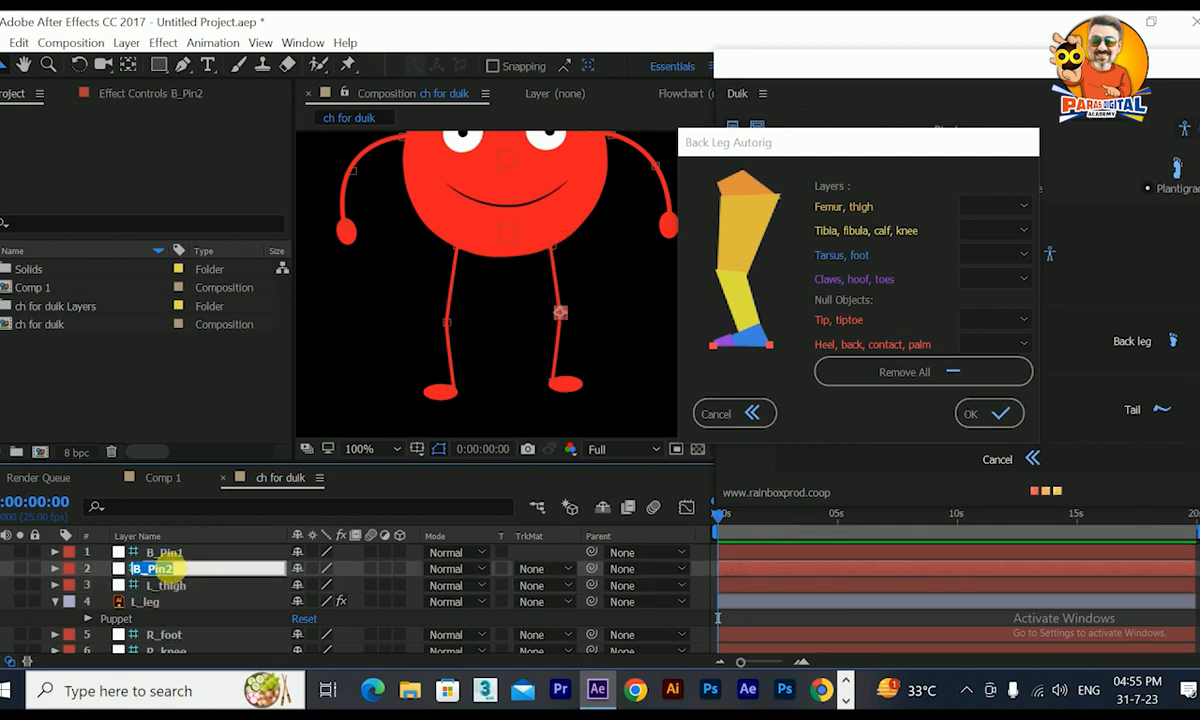
text(L_kn)
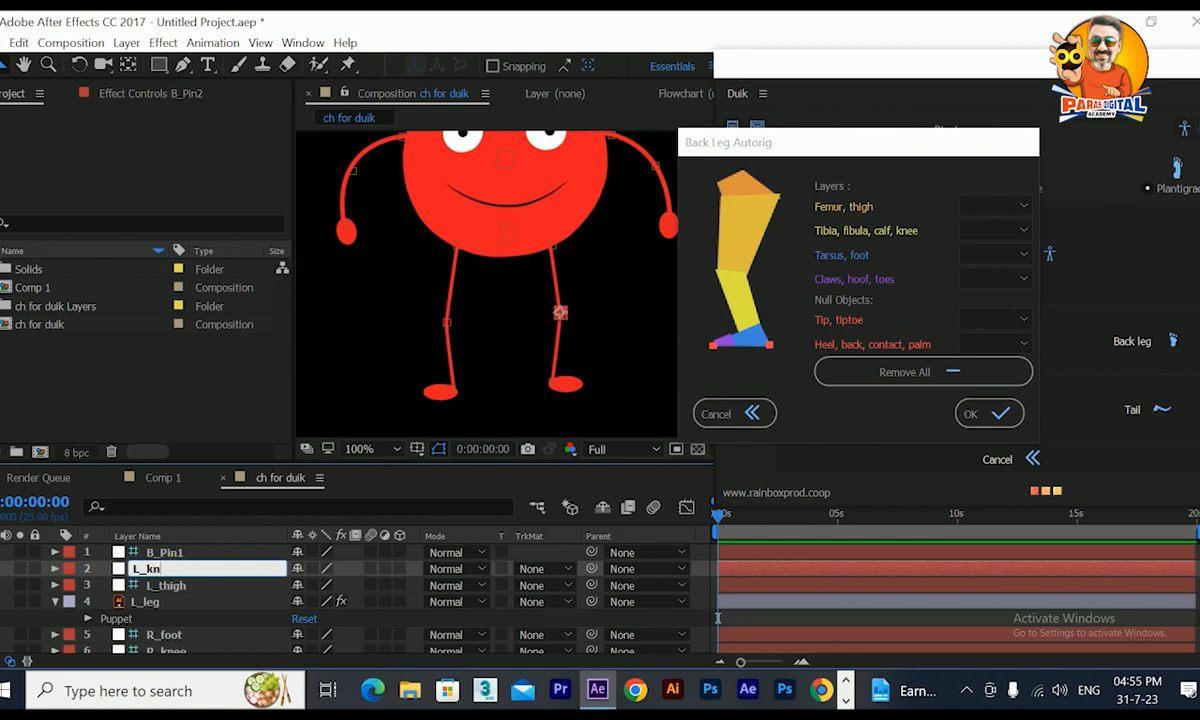
text(ee)
key(Return)
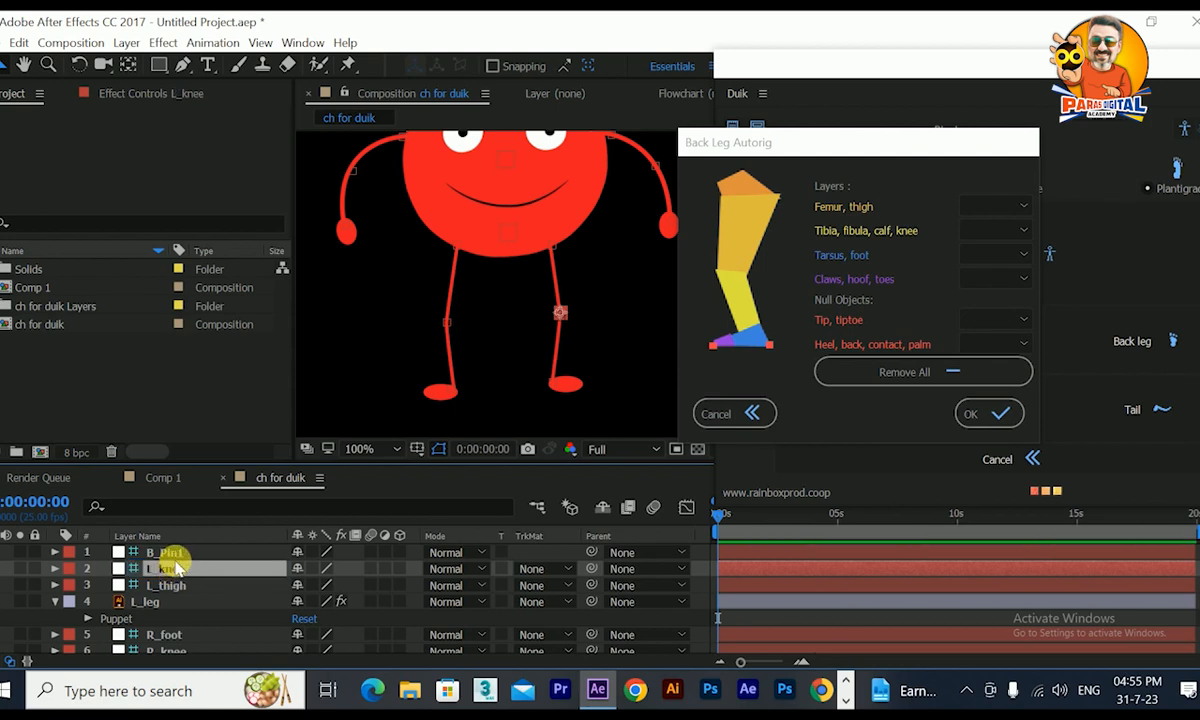
Step: Rename the foot bone B_Pin1 of the L_leg layer as L_foot and cancel the Back Leg Autorig
click(168, 554)
key(Return)
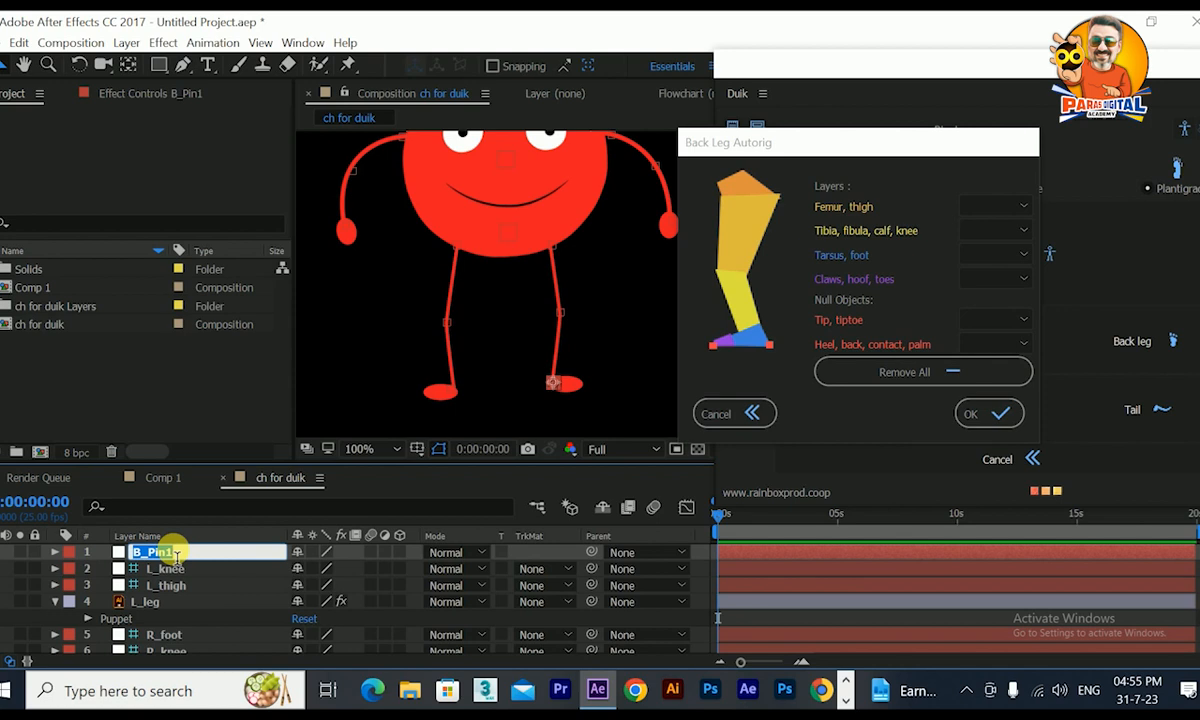
text(L_foot)
key(Return)
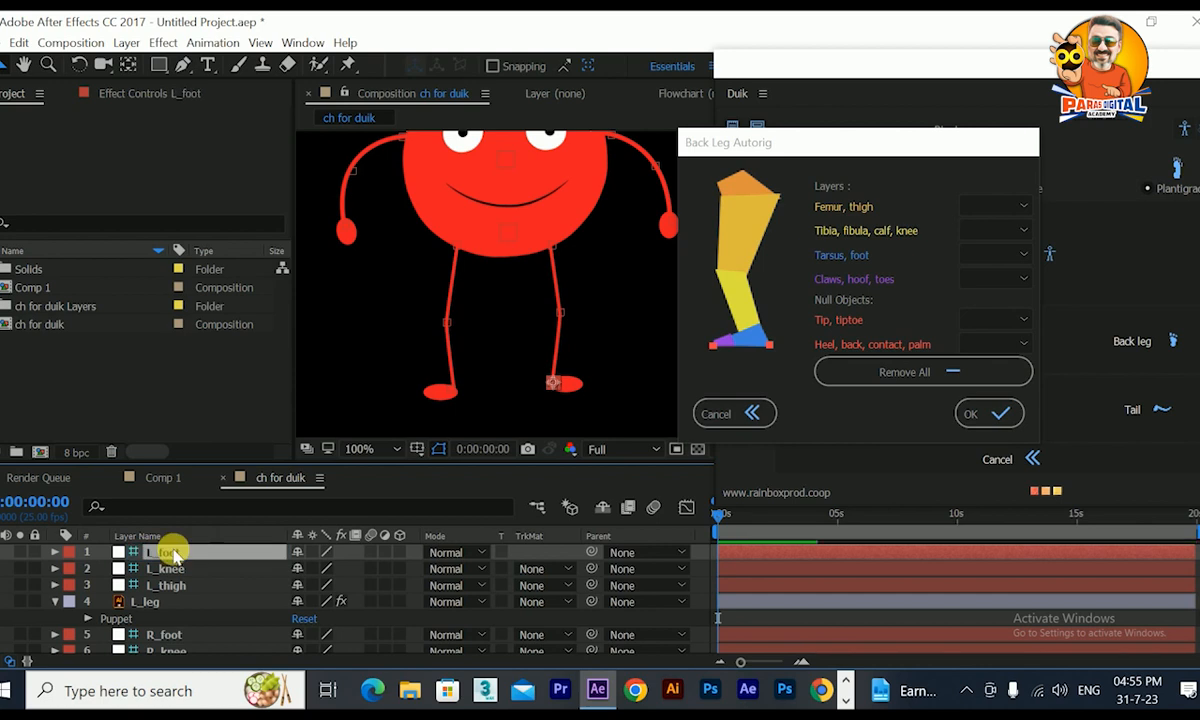
scroll(216, 590, down, 8)
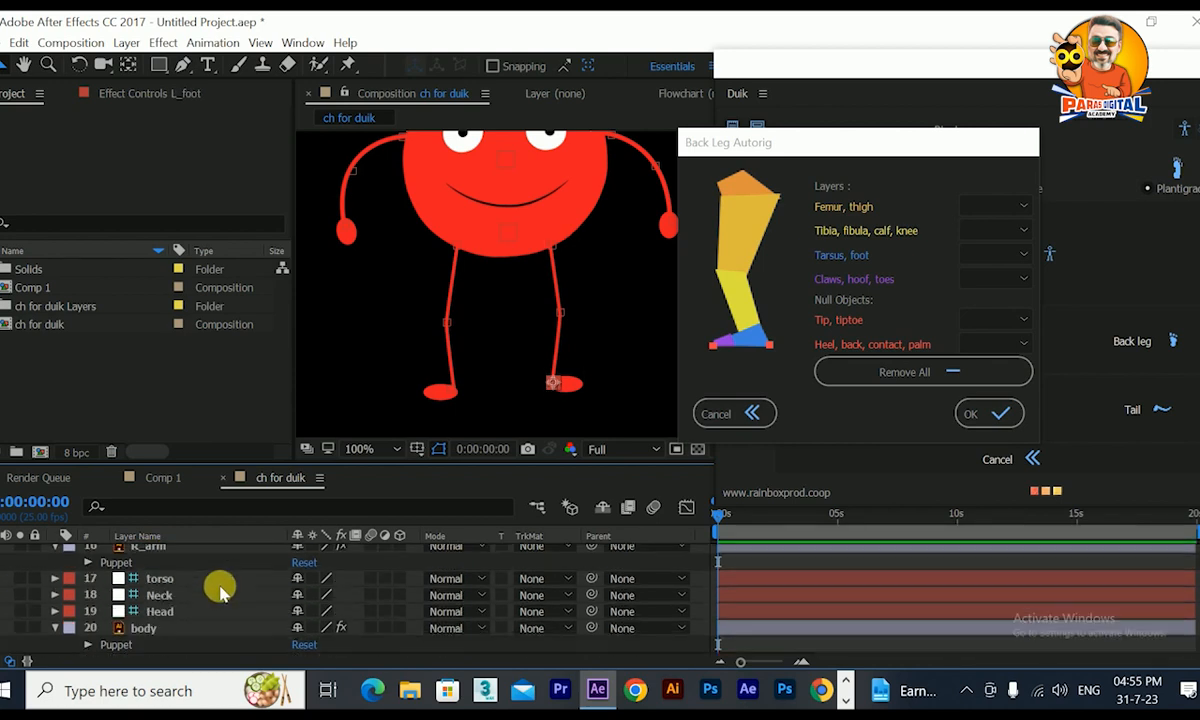
click(725, 413)
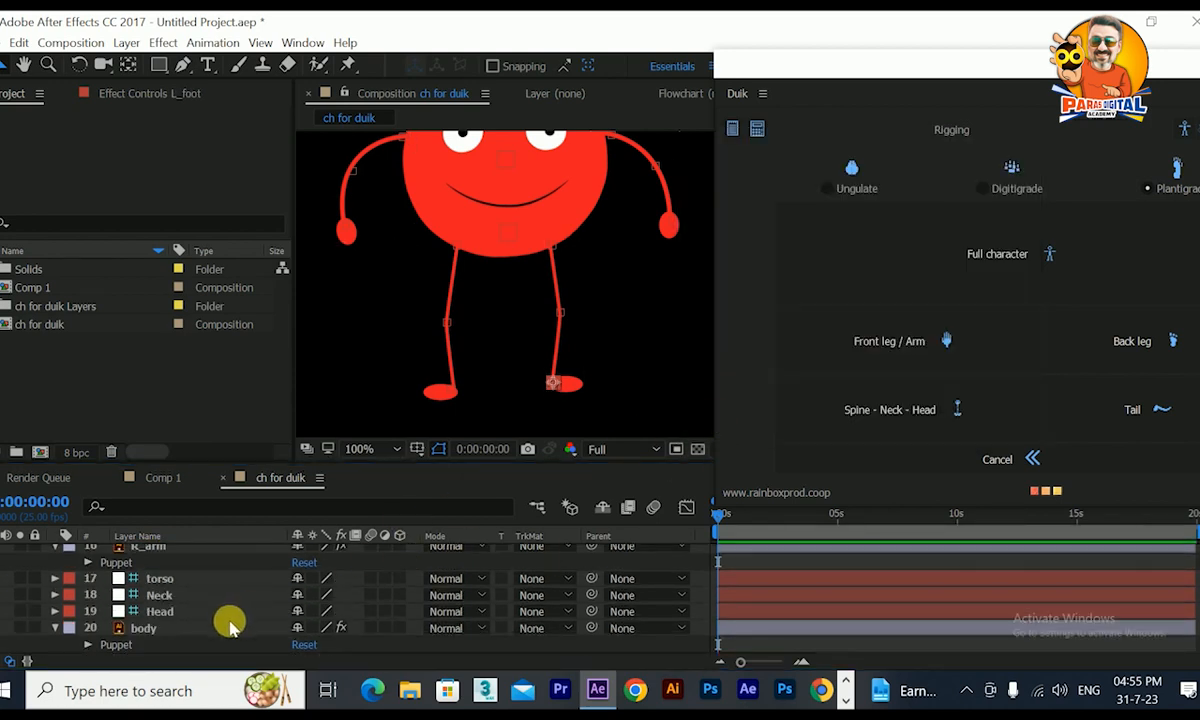
Step: Rename the L_leg artwork layer as L_leg Control
scroll(224, 621, up, 8)
scroll(215, 618, up, 1)
click(157, 602)
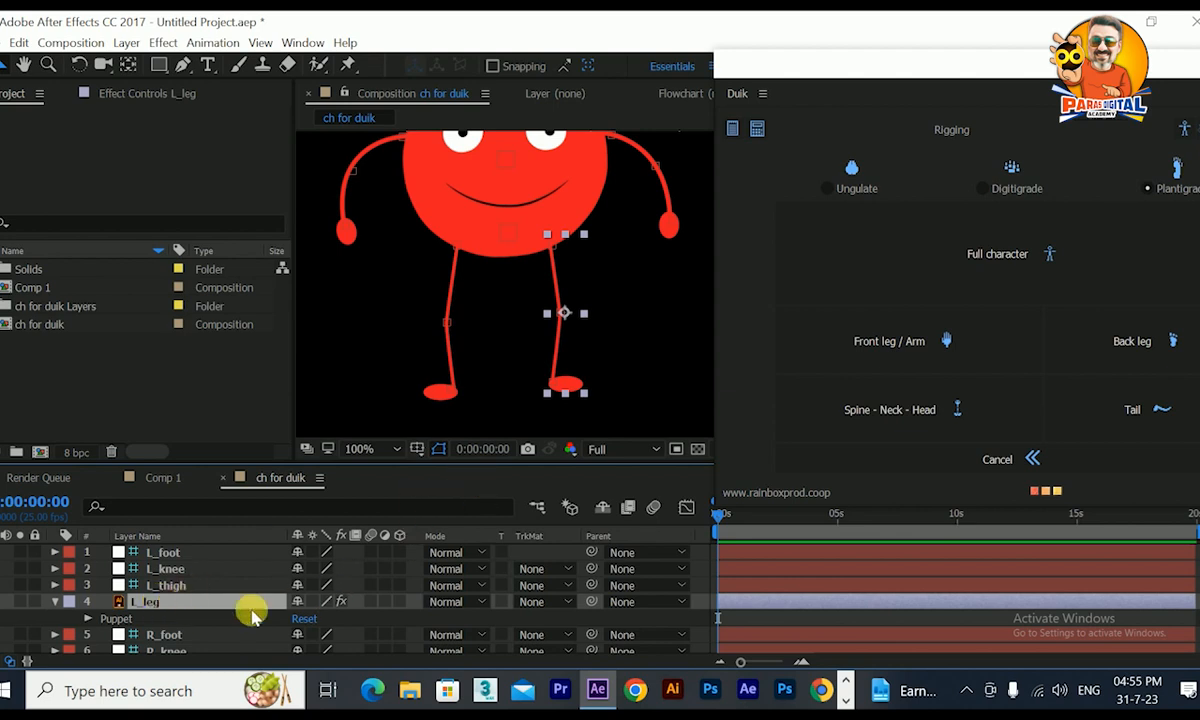
scroll(236, 612, down, 2)
click(197, 589)
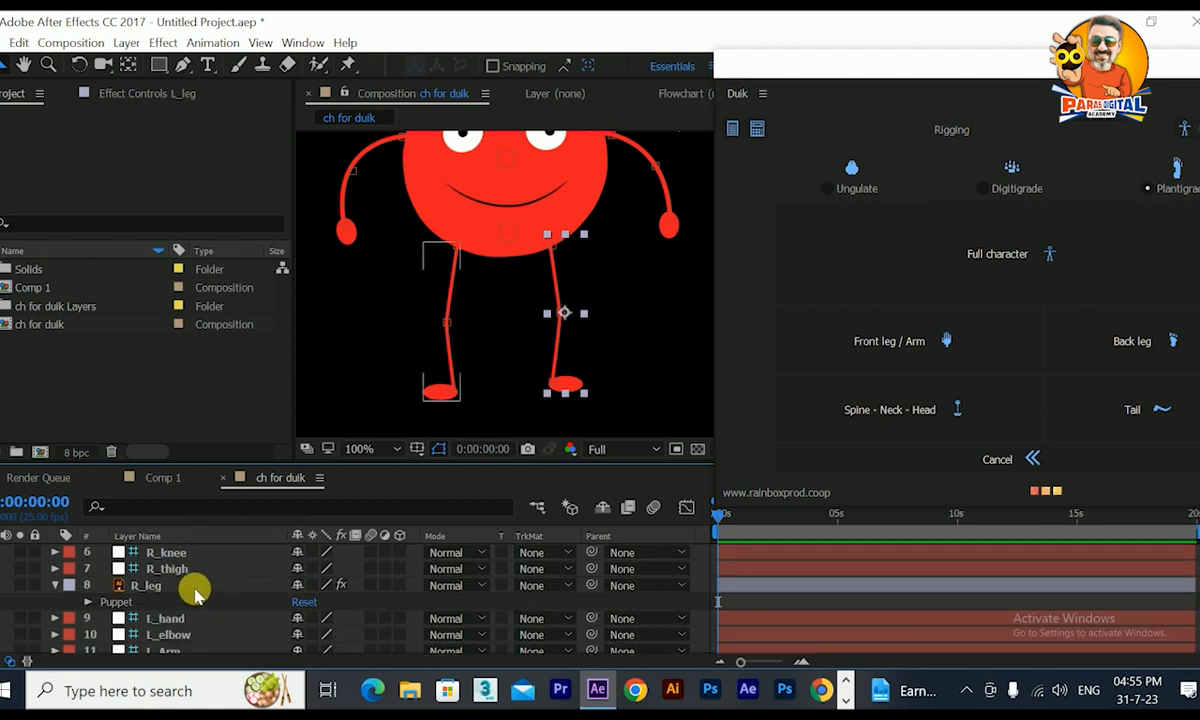
scroll(196, 594, up, 2)
click(196, 599)
click(194, 601)
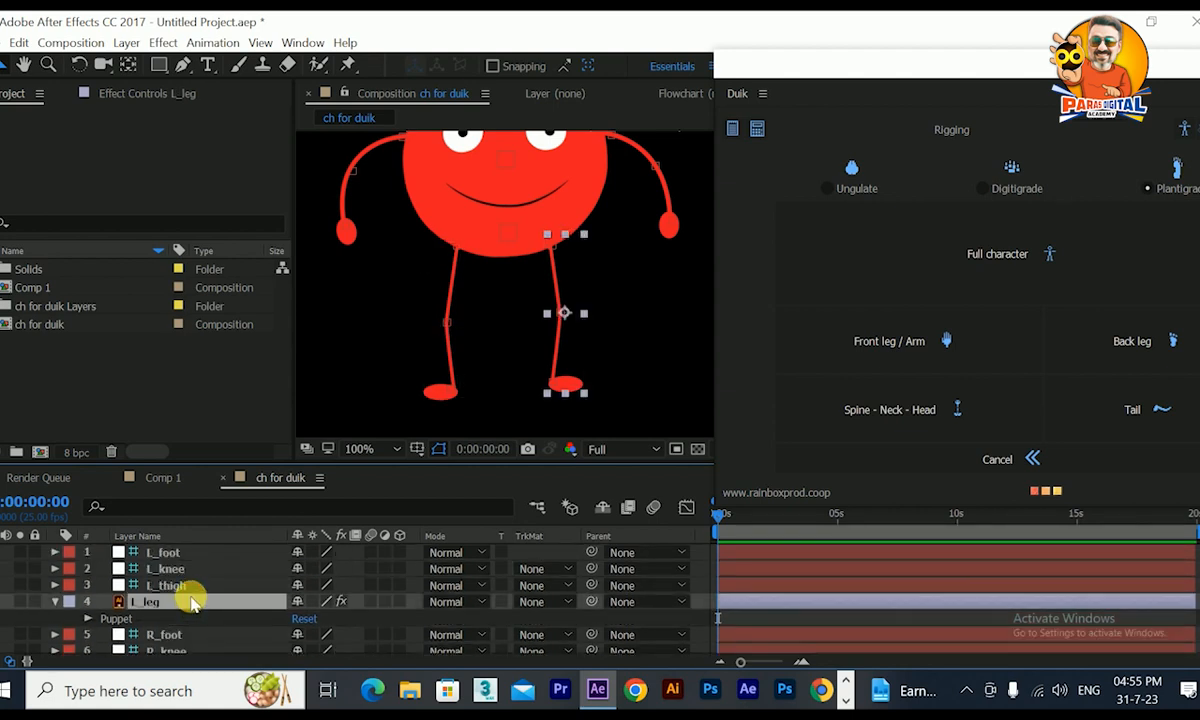
key(Return)
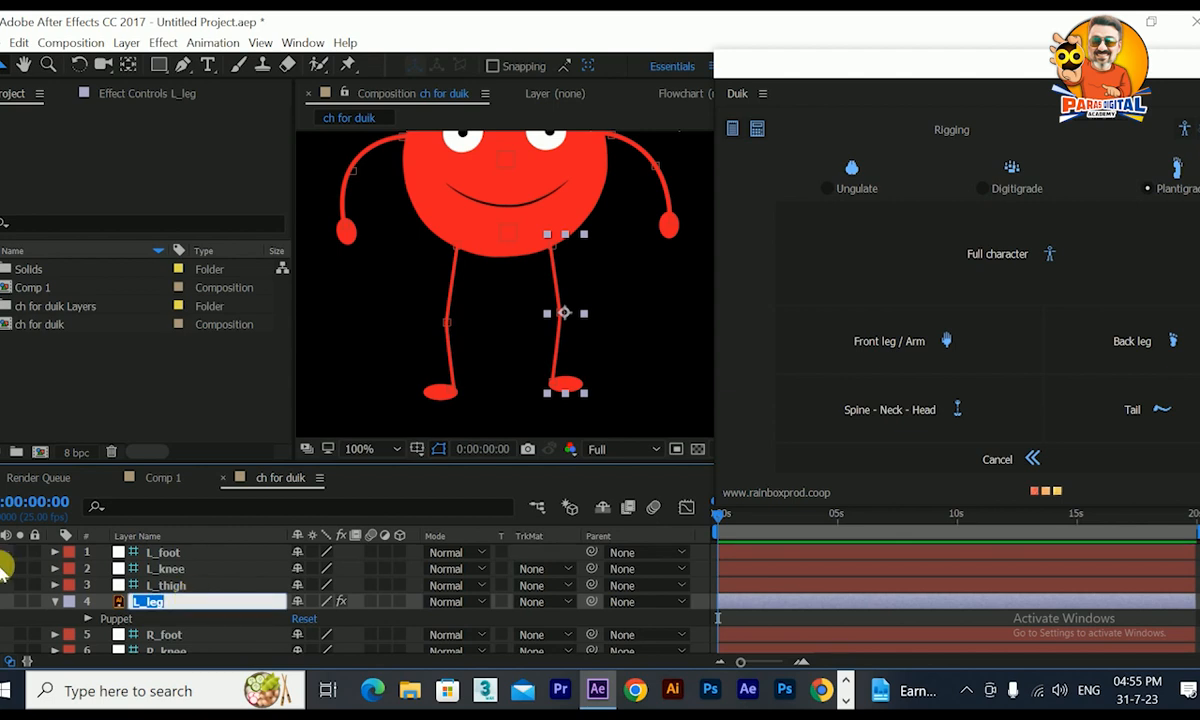
key(Right)
text(Control)
click(157, 586)
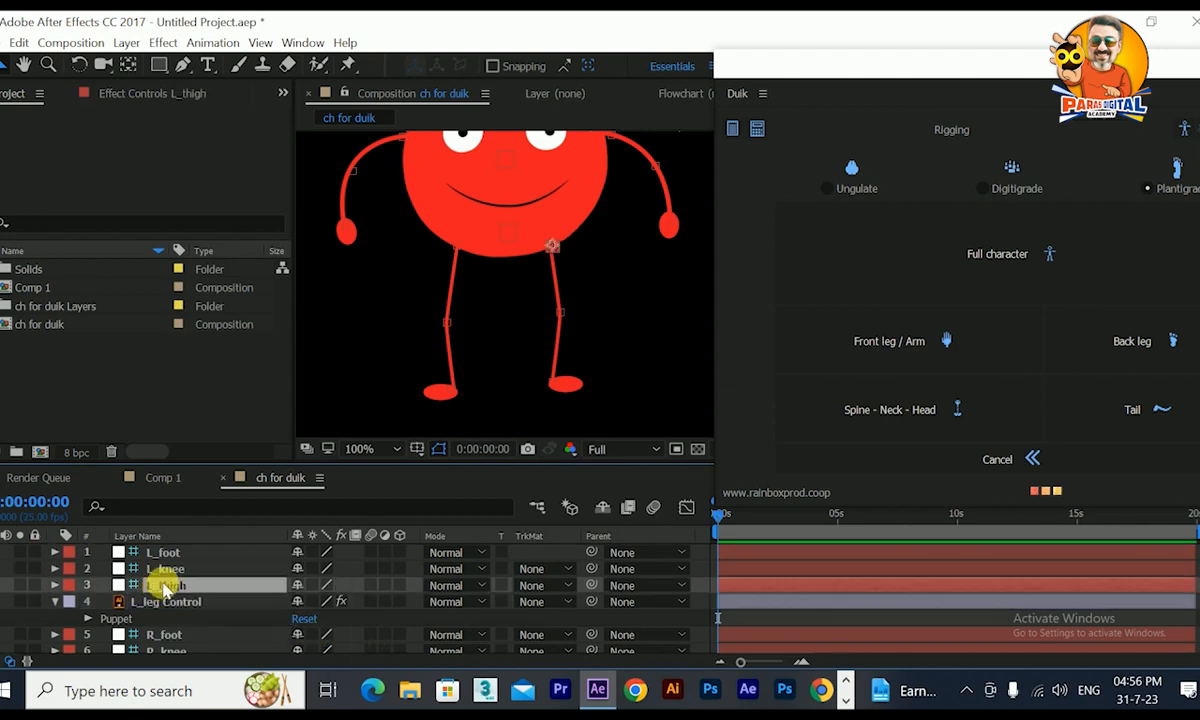
Step: Rename the R_leg artwork layer as R_legControl
scroll(157, 588, down, 2)
click(157, 590)
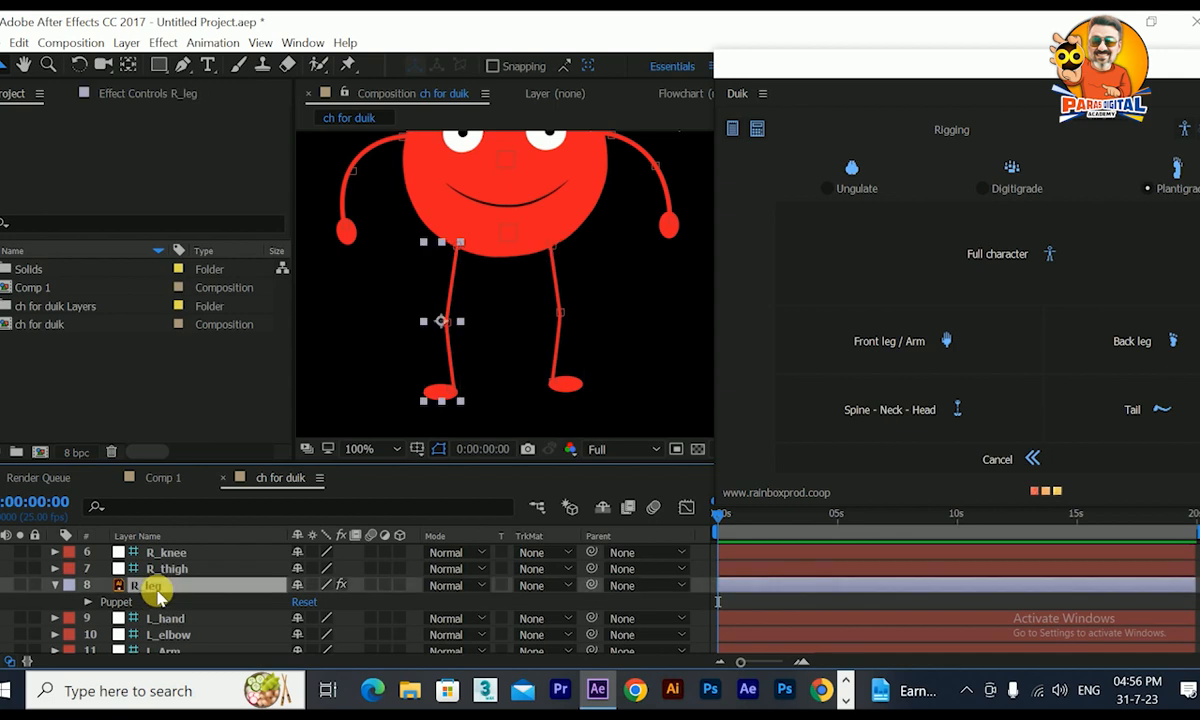
key(Return)
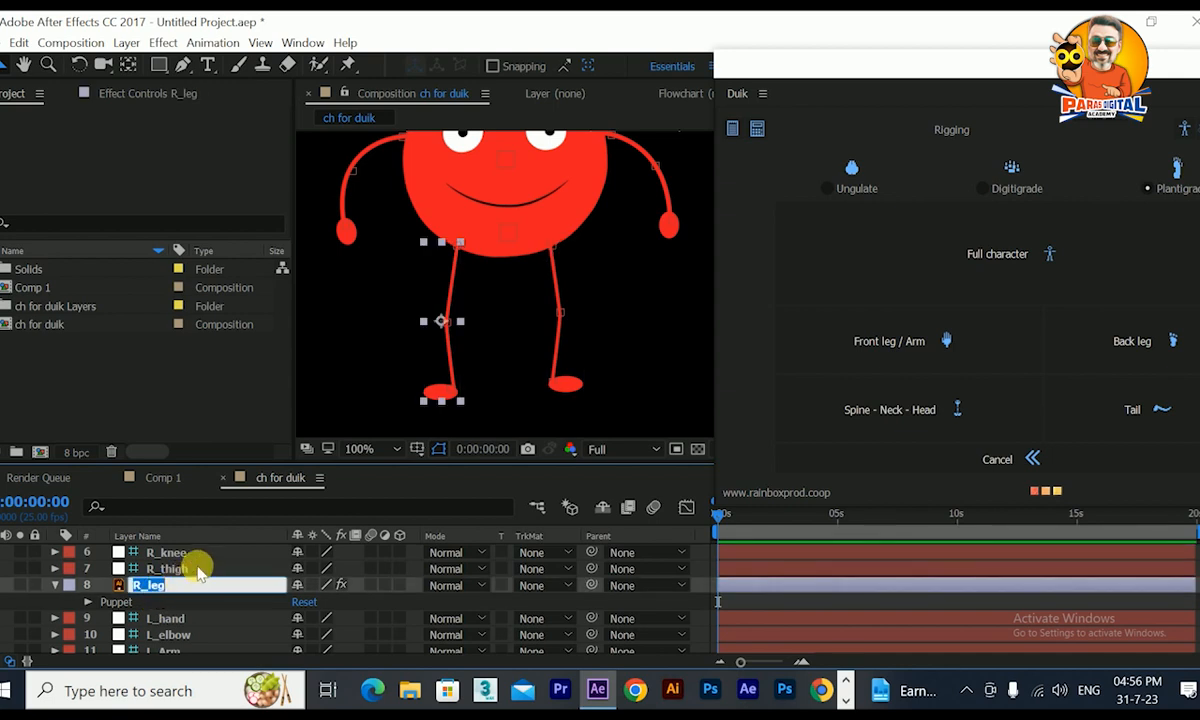
click(194, 584)
text(Control)
key(Return)
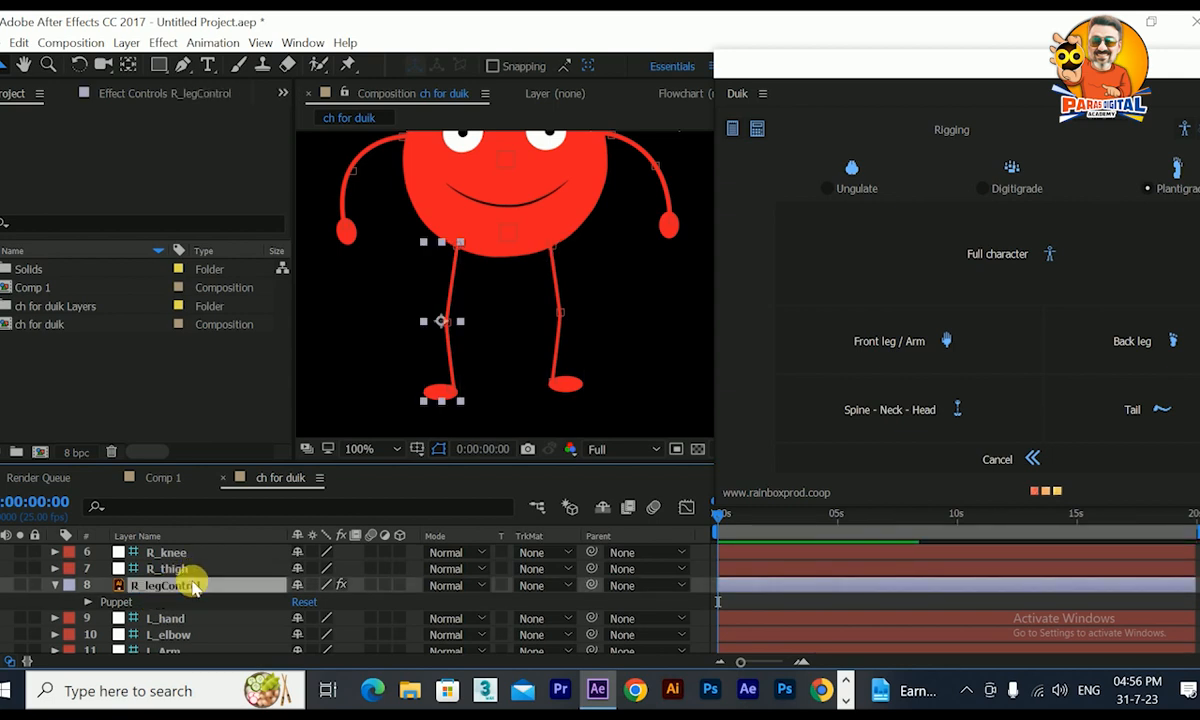
Step: Rename the arm artwork layers as L_armControl and R_armControl and the body layer as bodyControl
scroll(190, 585, down, 5)
click(176, 567)
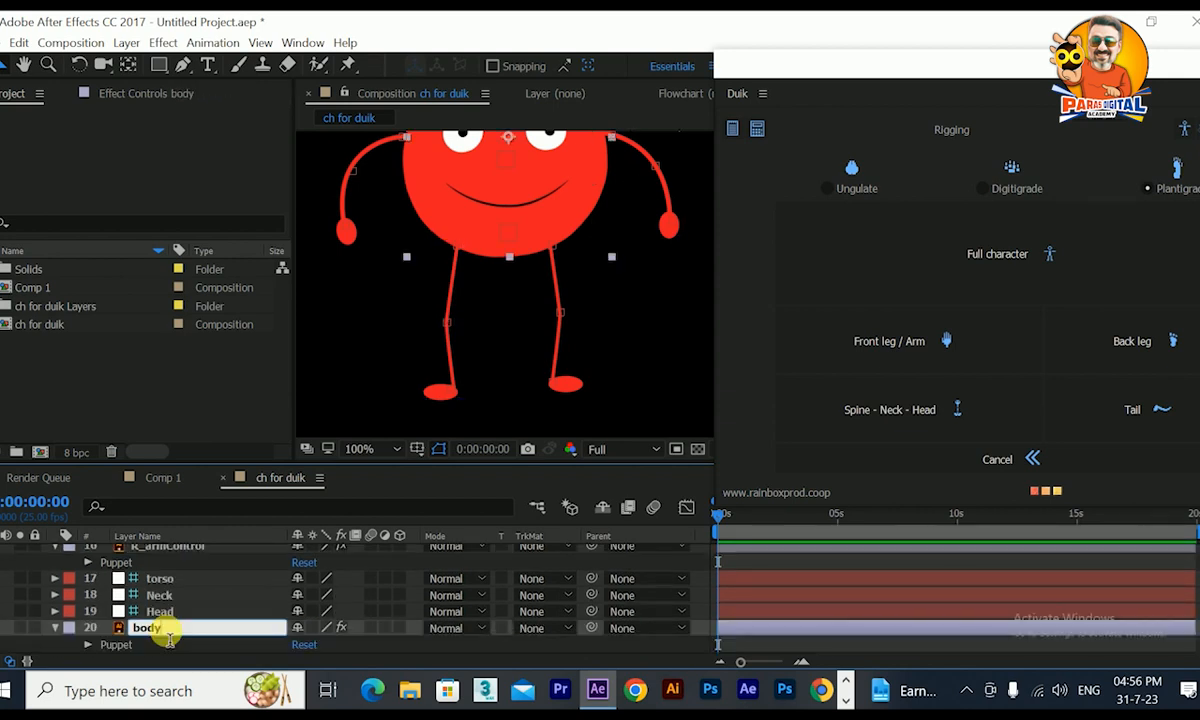
click(165, 629)
text(Control)
key(Return)
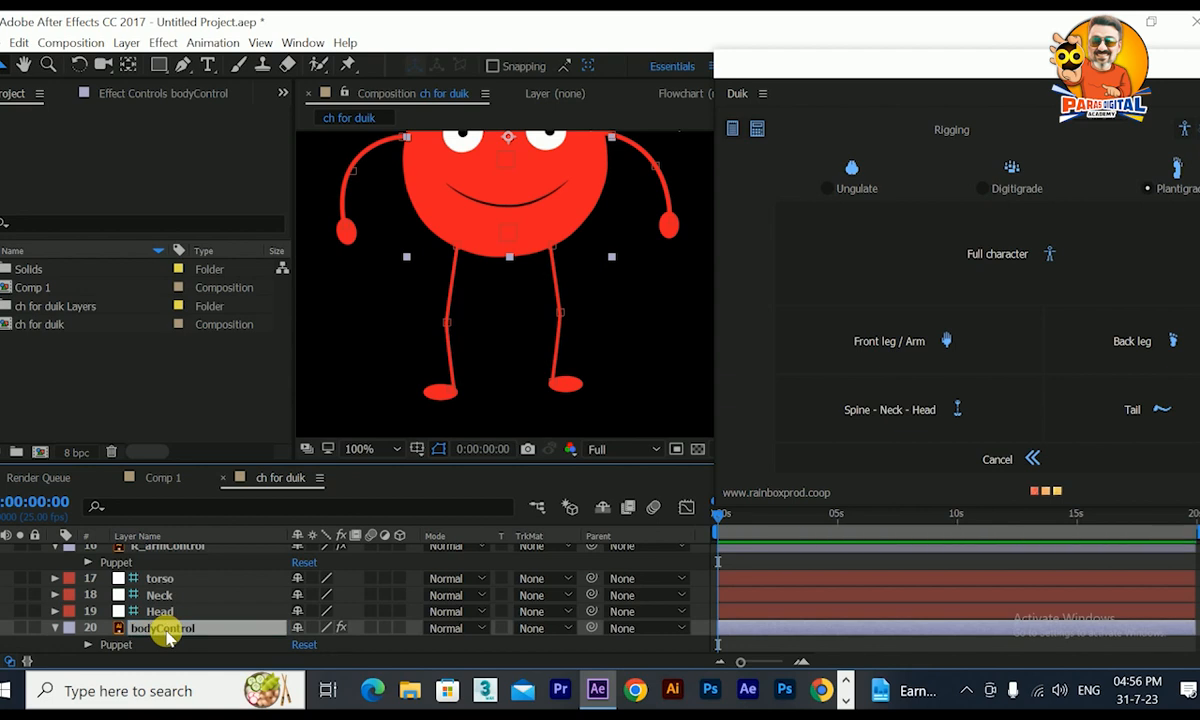
Step: Maximize the timeline and lock the five artwork layers bodyControl, R_armControl, L_armControl, R_legControl and L_leg Control
key(grave)
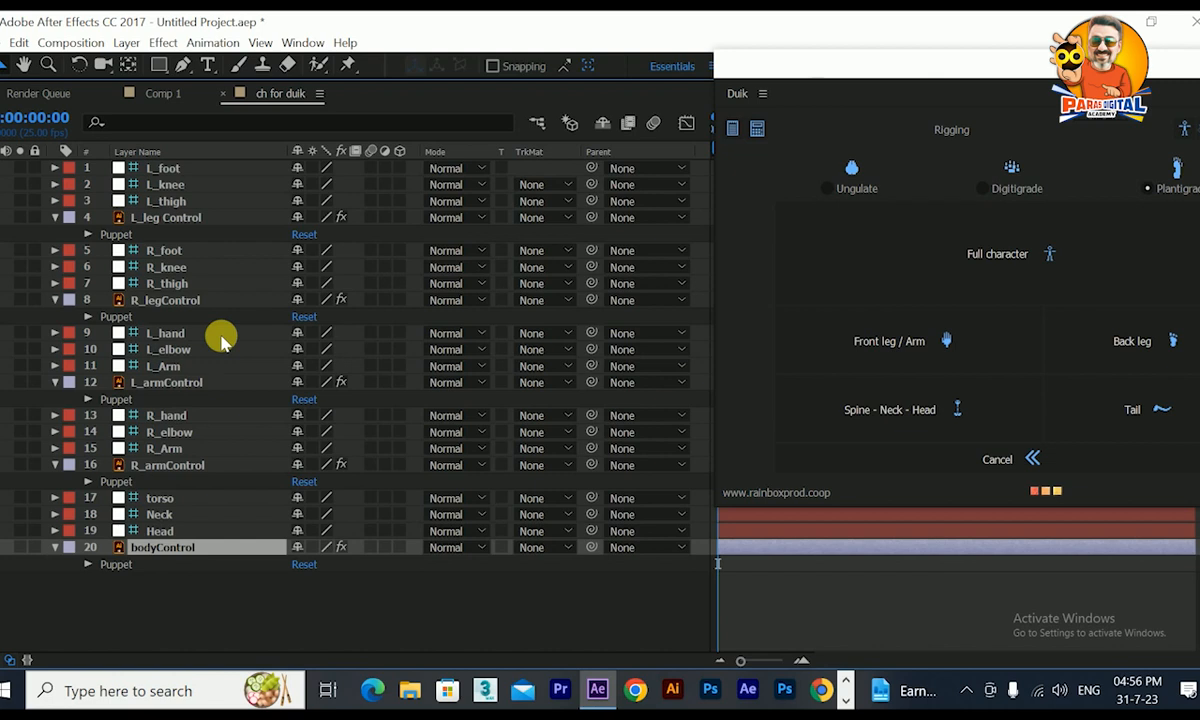
click(34, 548)
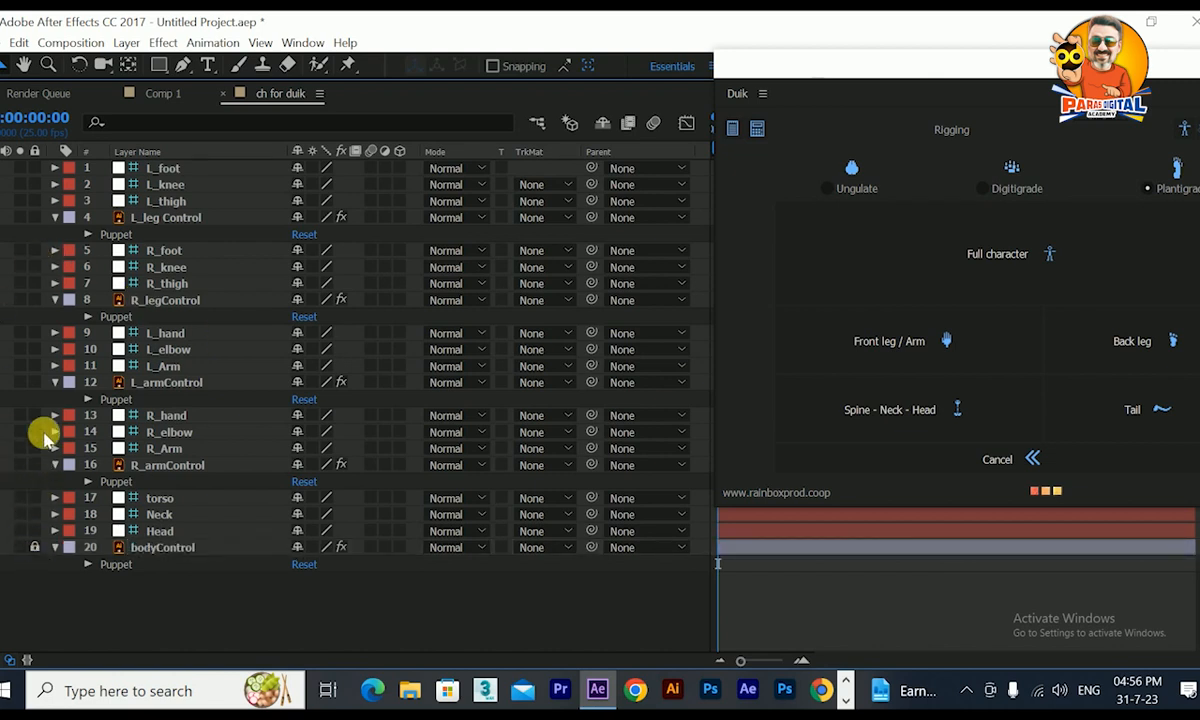
click(34, 382)
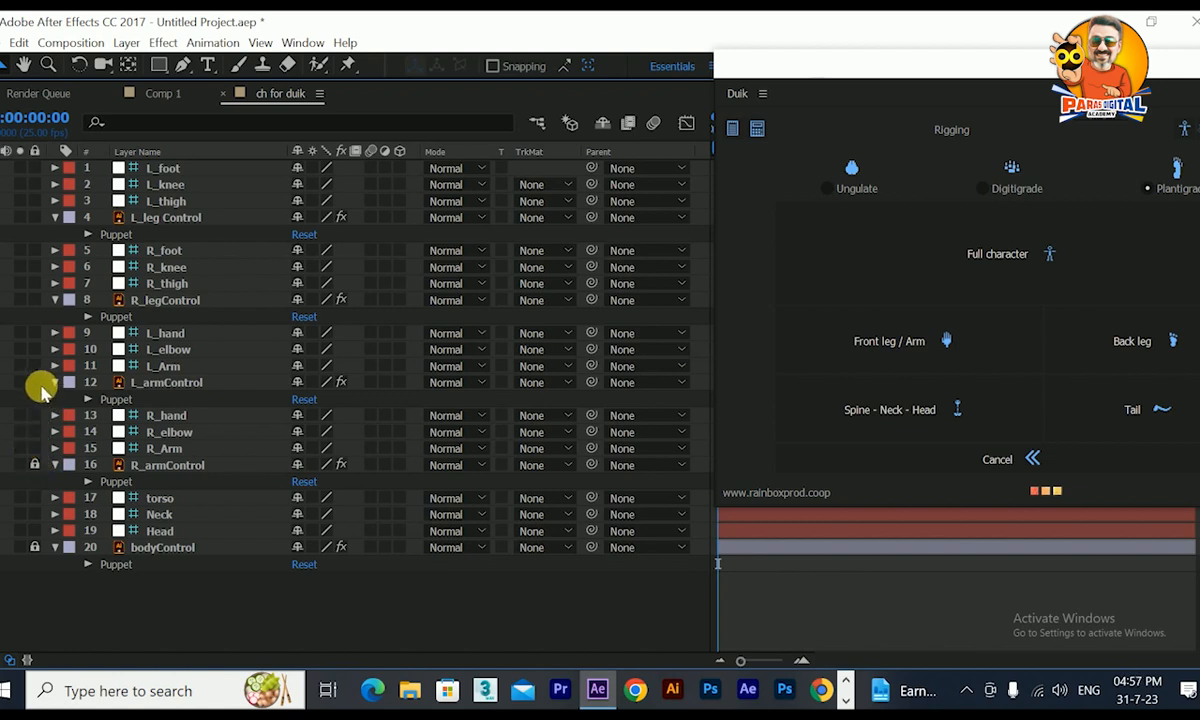
click(34, 300)
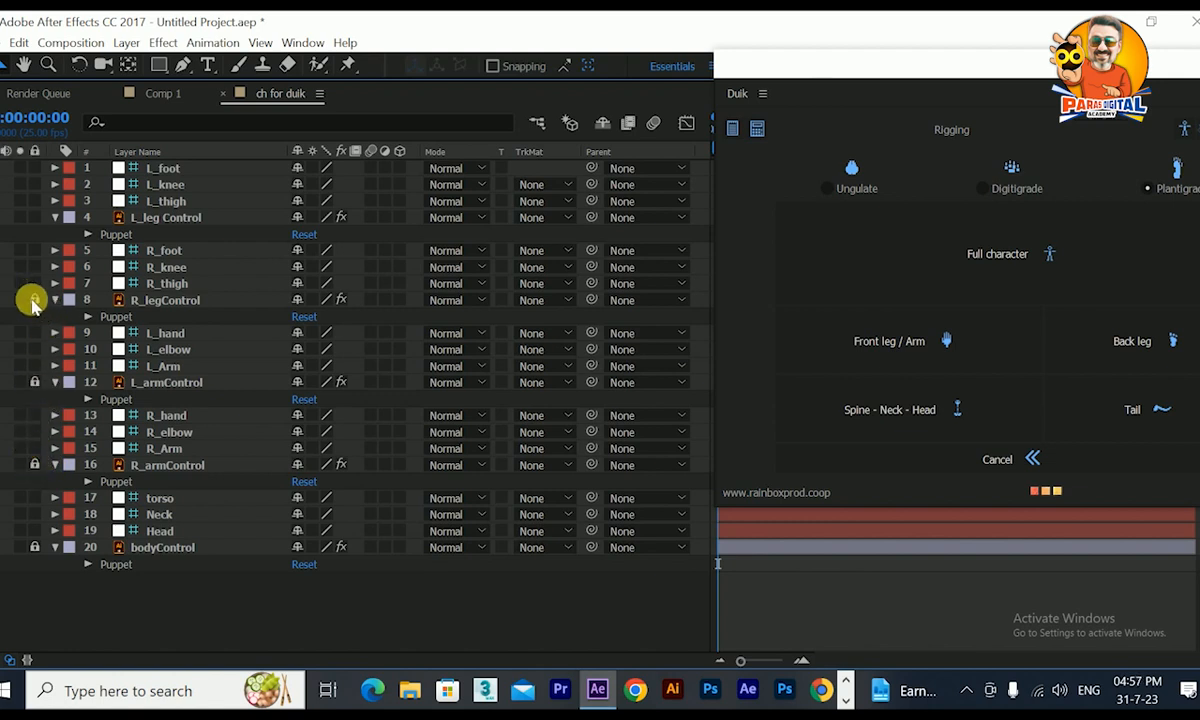
click(34, 217)
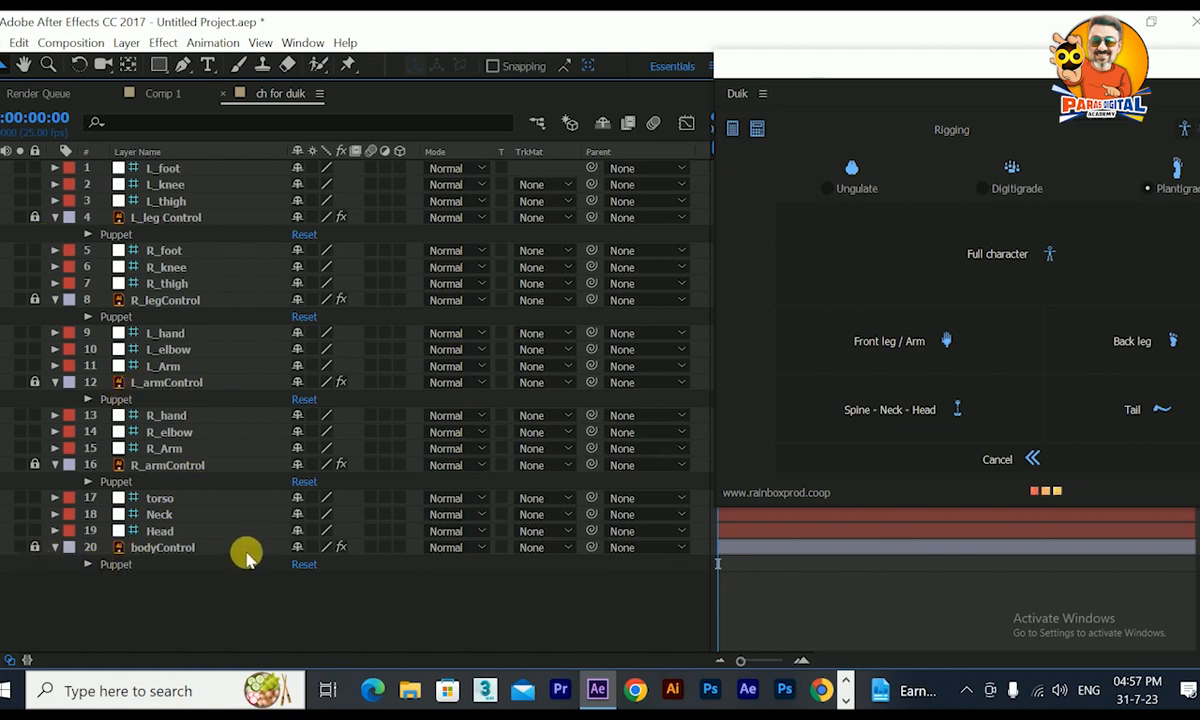
Step: Mark bodyControl, R_armControl, L_armControl, R_legControl and L_leg Control as shy, hide shy layers in the timeline and restore the full workspace
click(297, 547)
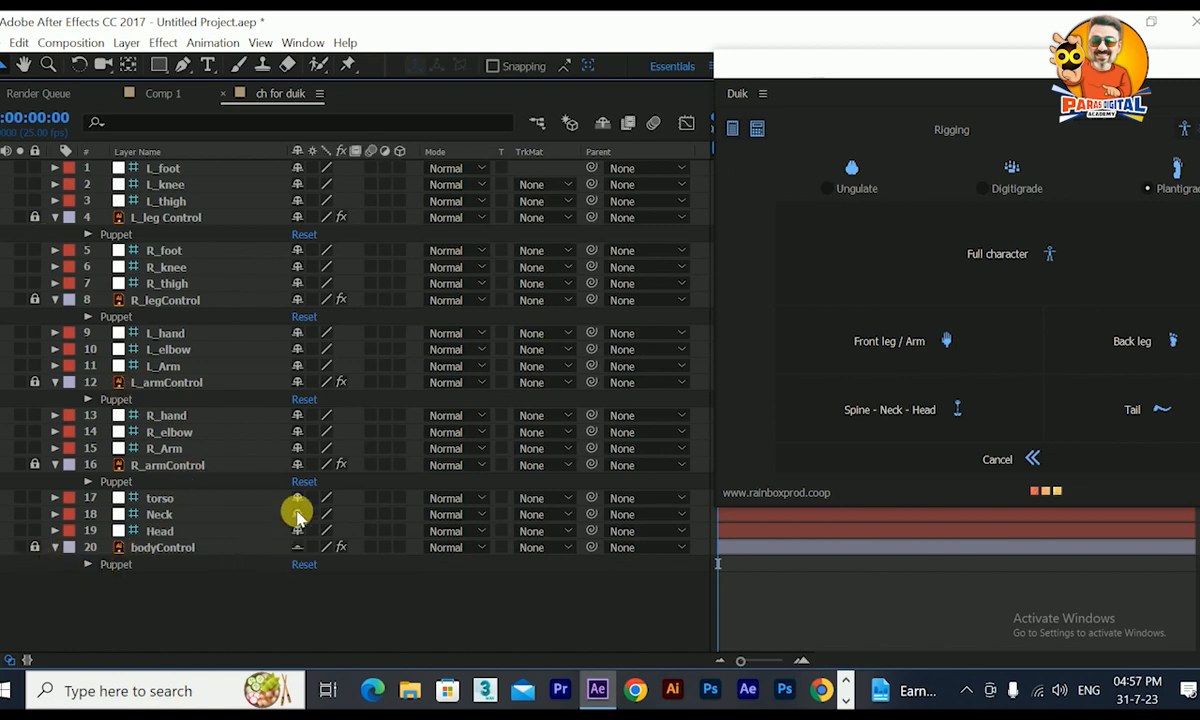
click(297, 382)
click(297, 300)
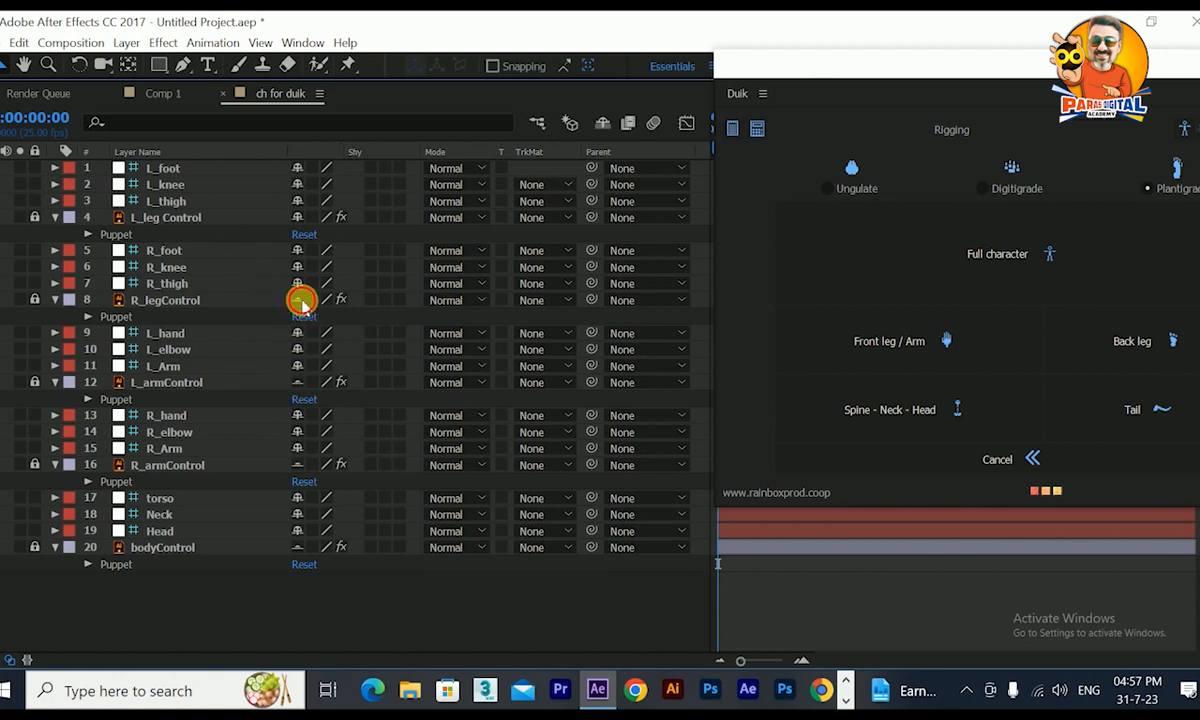
click(297, 217)
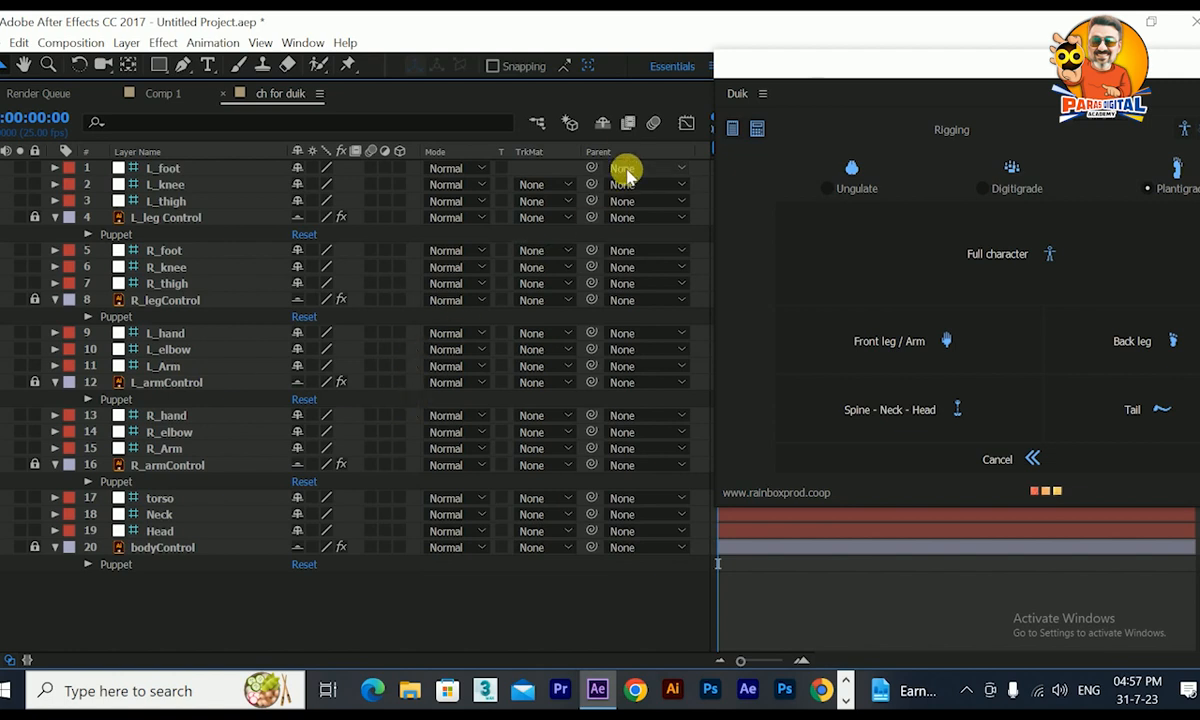
click(602, 124)
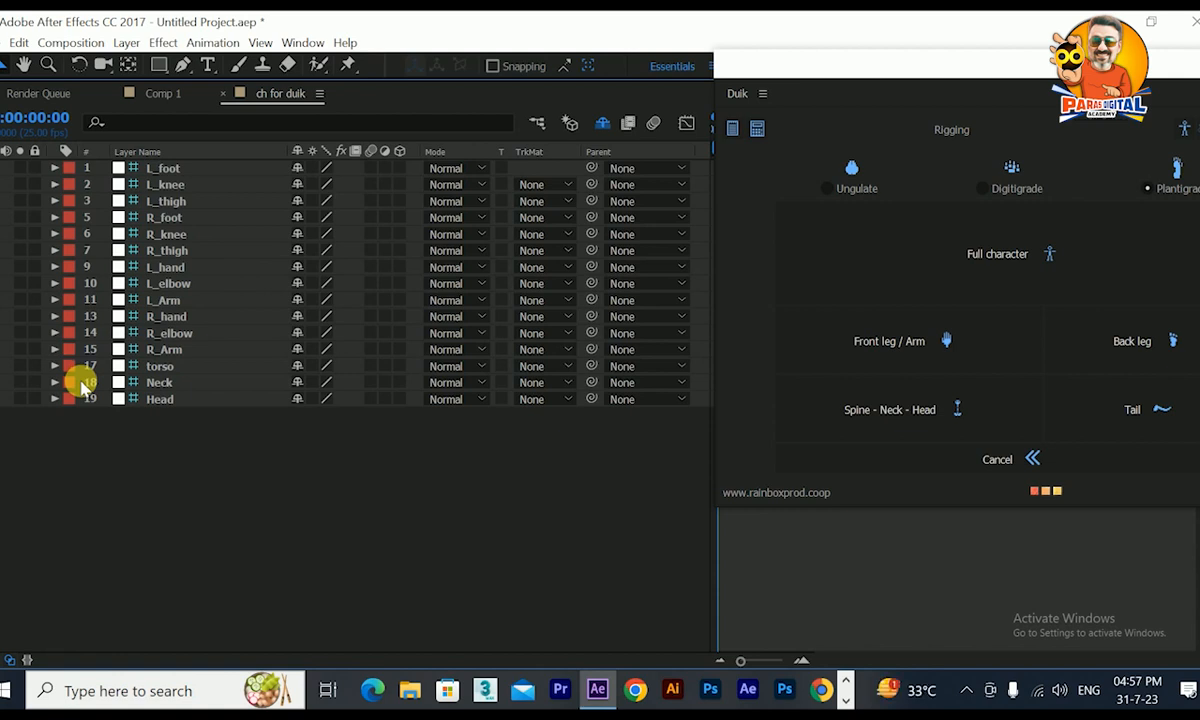
key(grave)
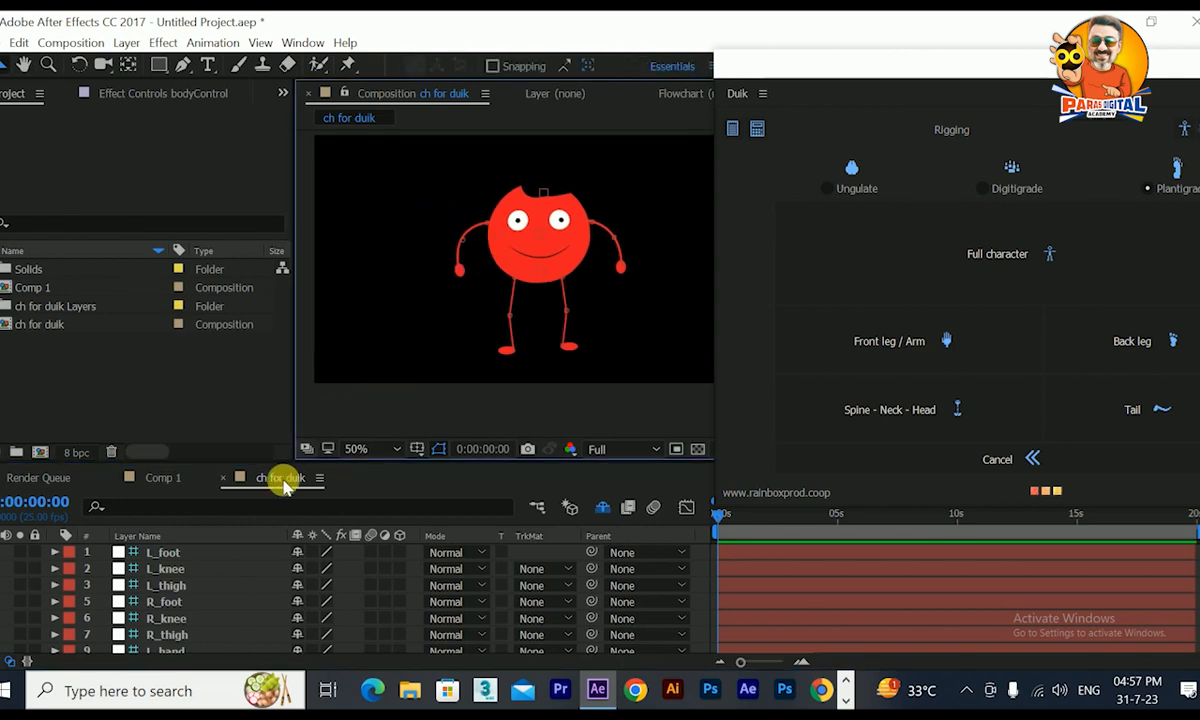
Step: Select every bone layer from L_foot to Head and start Duik's Full character autorig with the Plantigrade foot type
click(178, 556)
scroll(176, 560, down, 3)
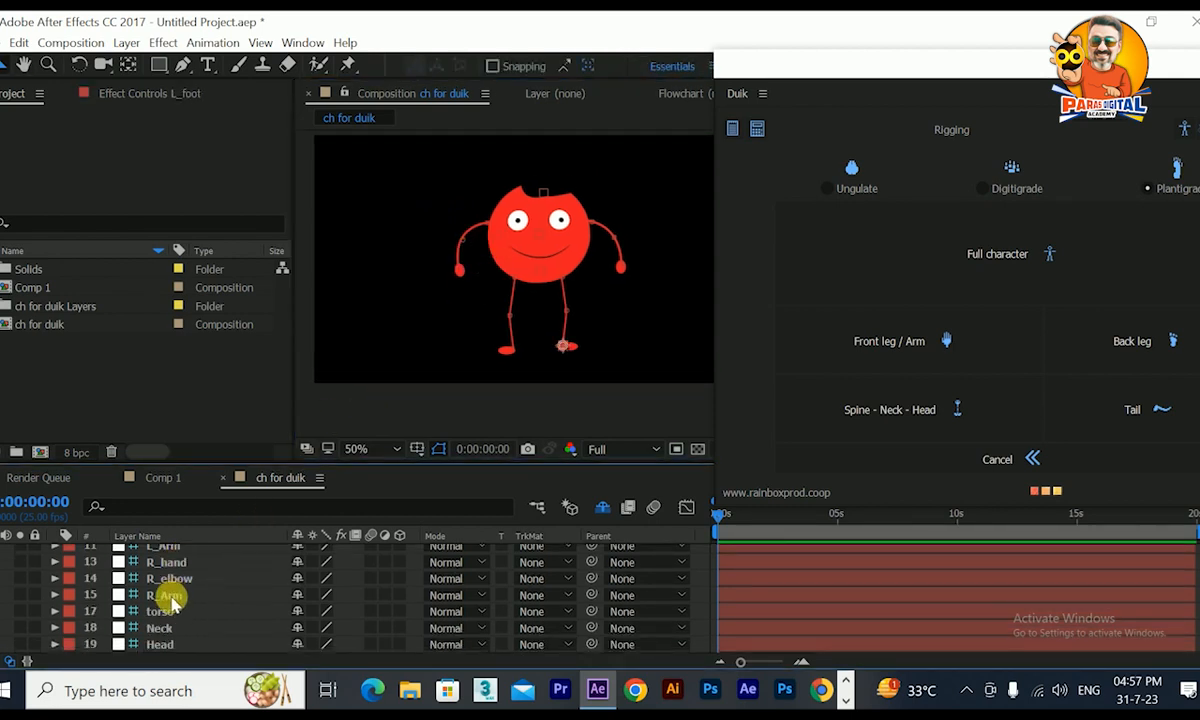
scroll(175, 620, up, 2)
scroll(170, 630, down, 2)
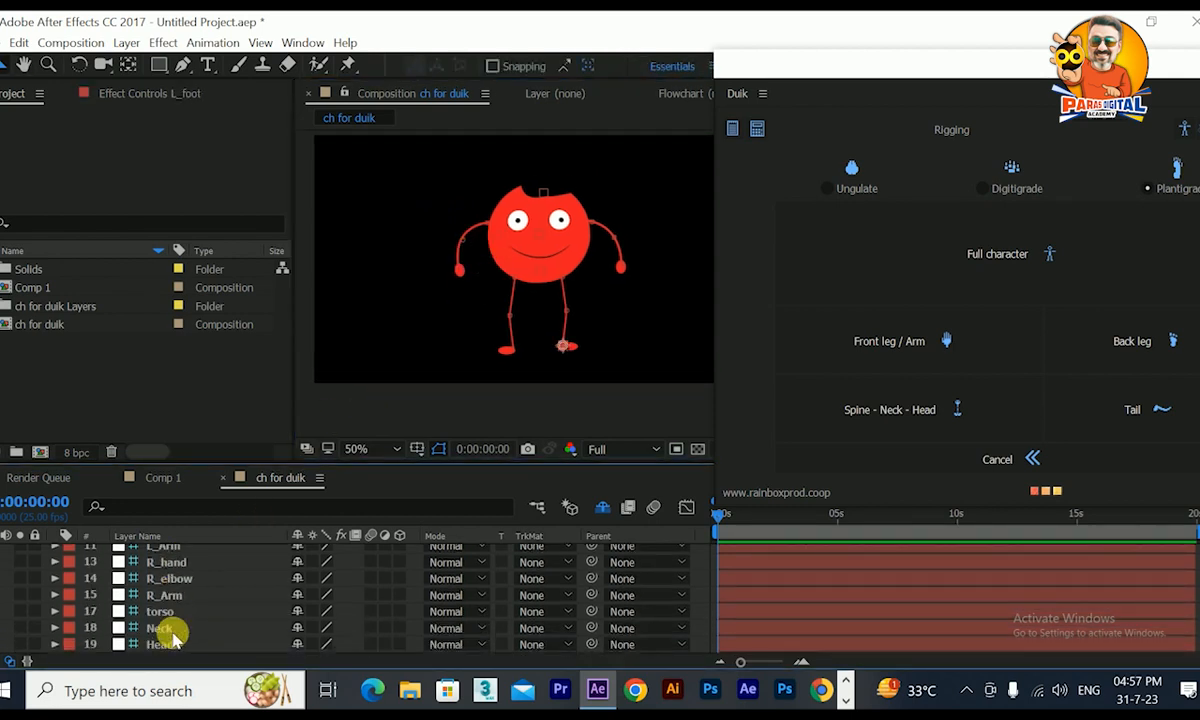
shift+click(165, 645)
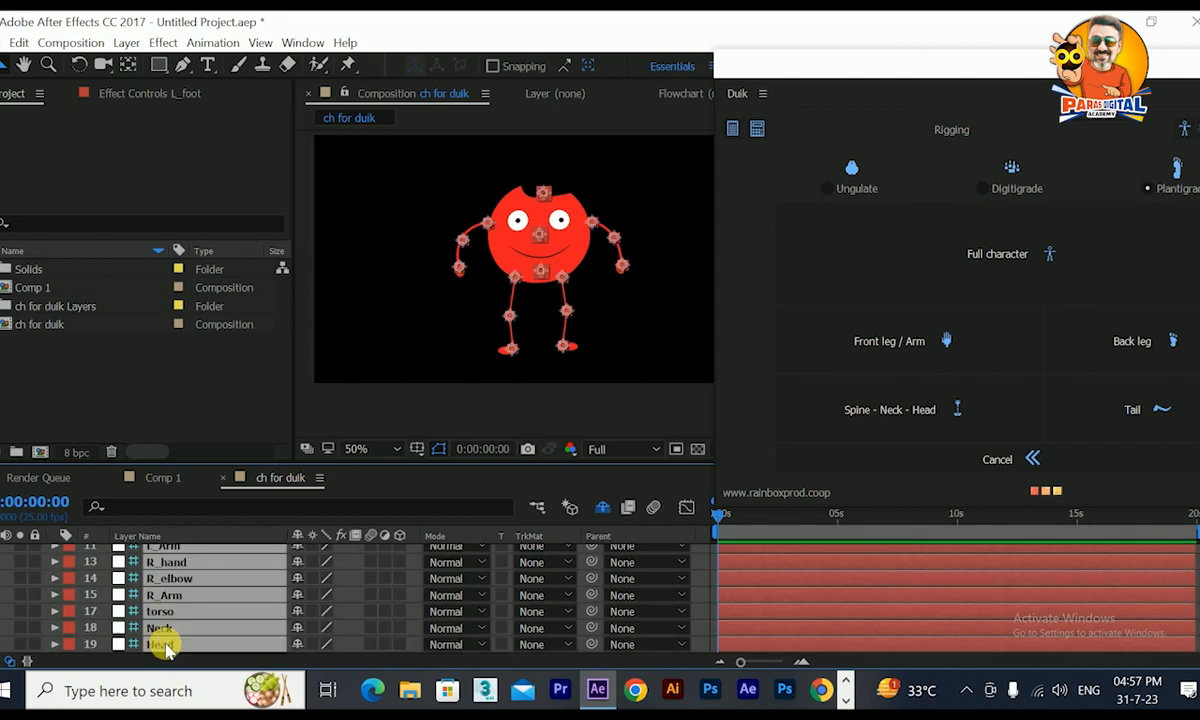
drag(428, 50, 420, 50)
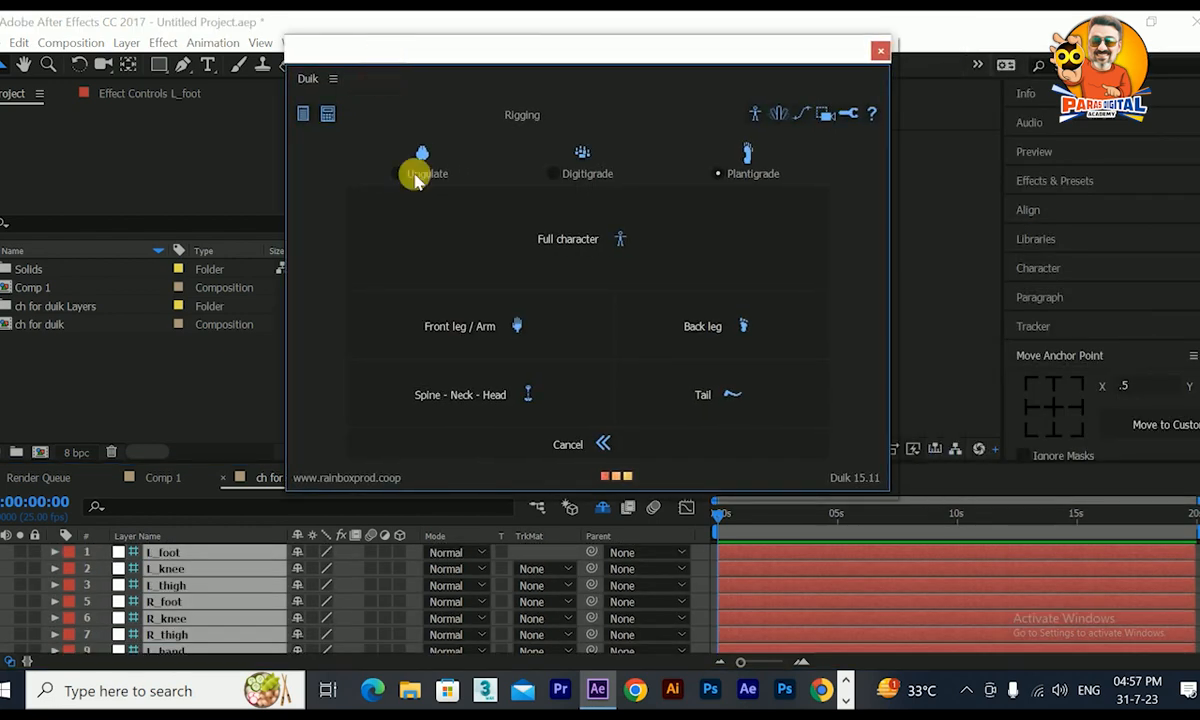
click(585, 262)
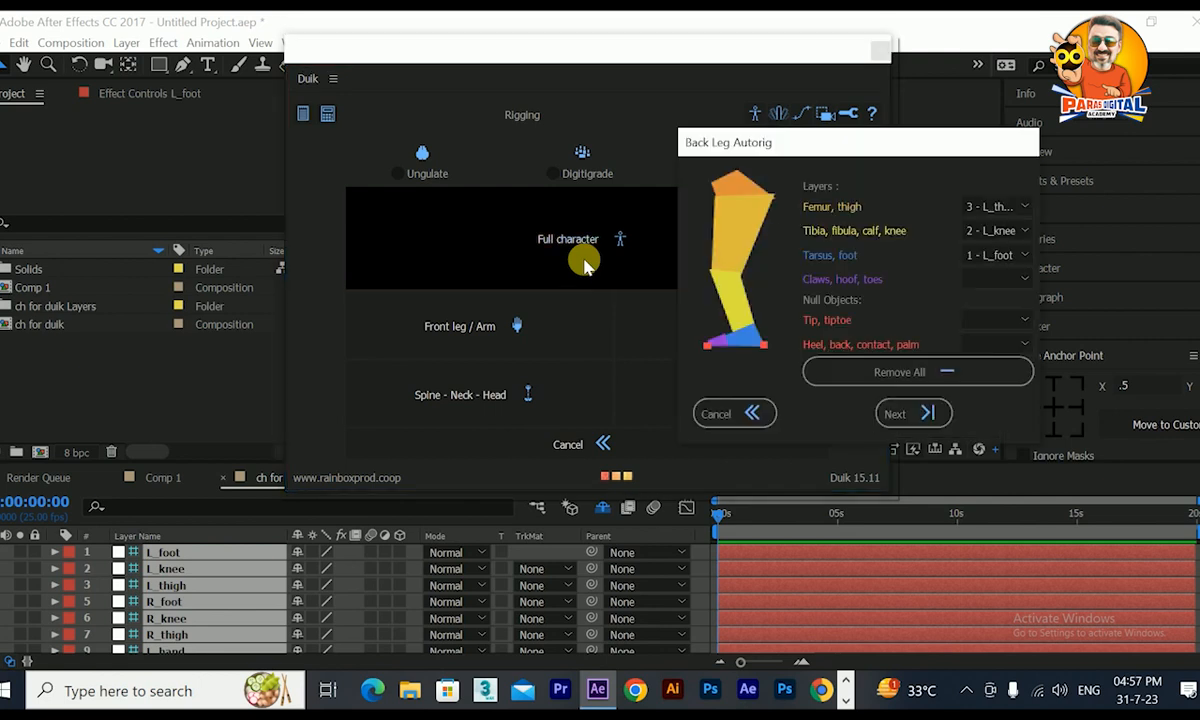
Step: Accept the thigh, knee and foot bones assigned to the left and right legs in the Back Leg Autorig
drag(712, 141, 147, 185)
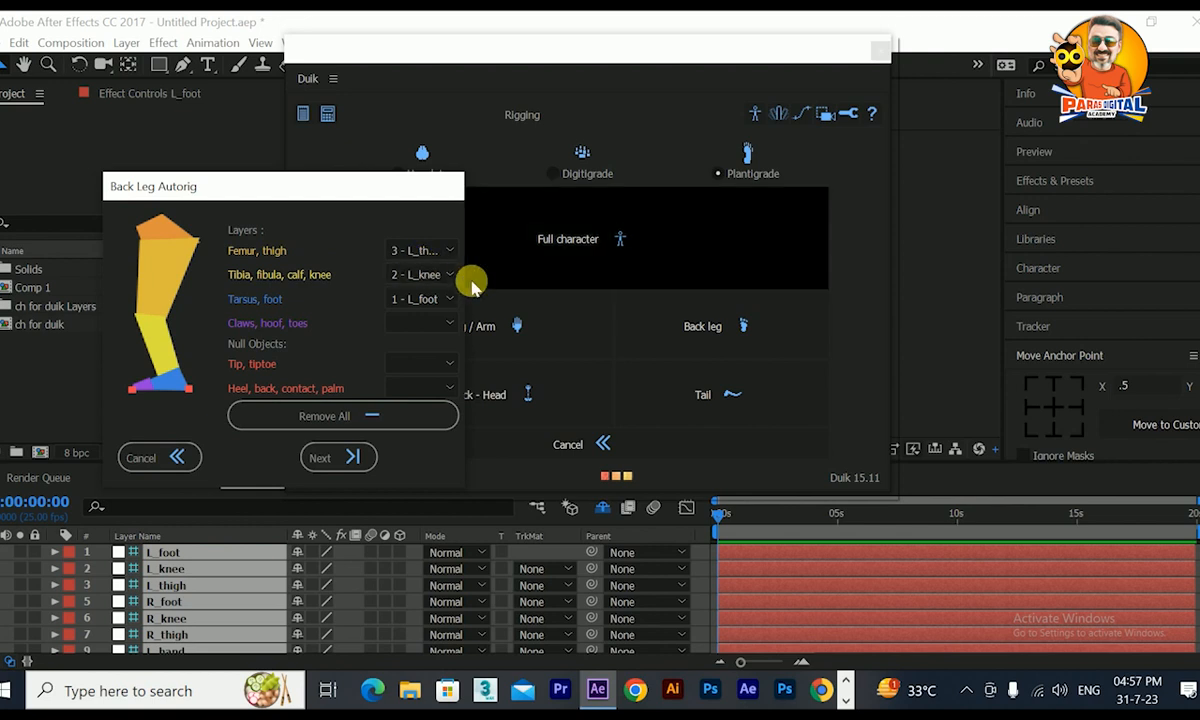
drag(476, 290, 538, 282)
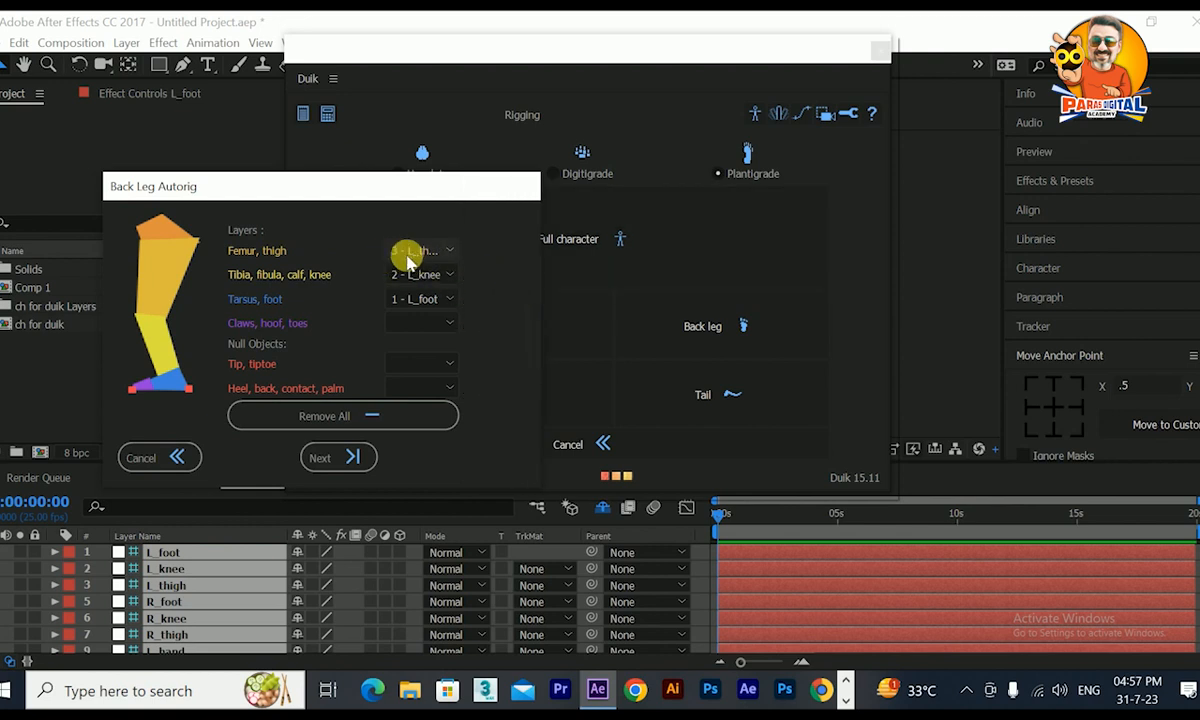
click(345, 458)
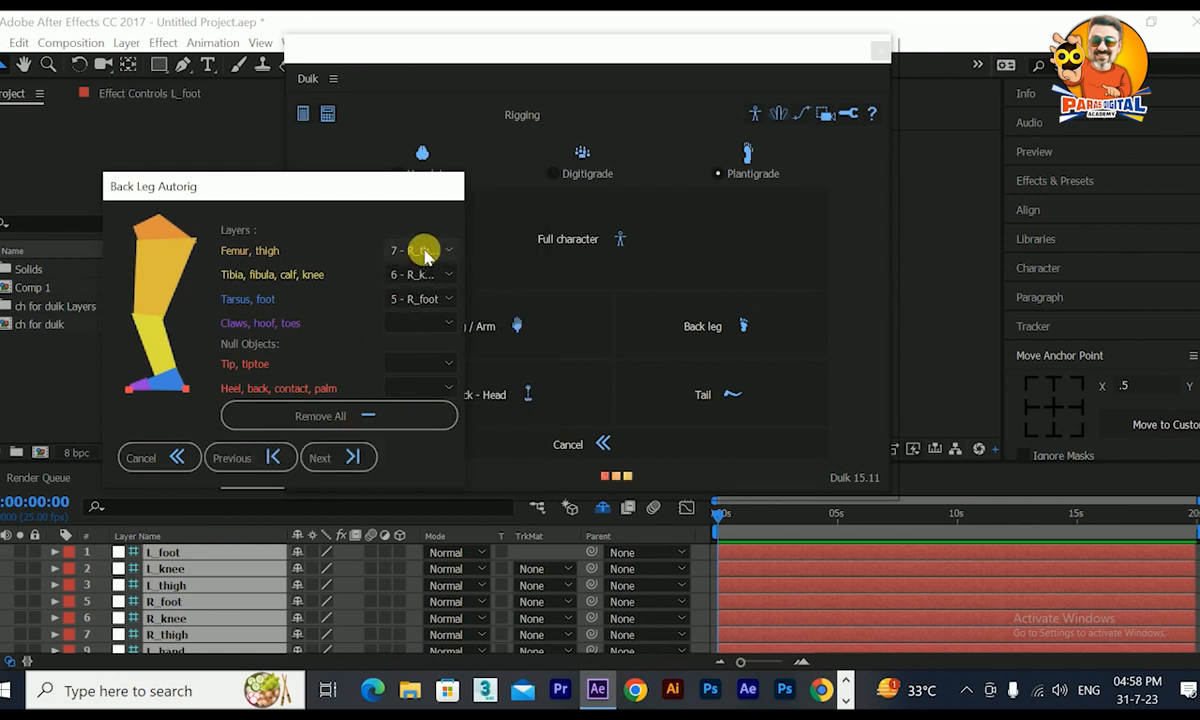
click(360, 459)
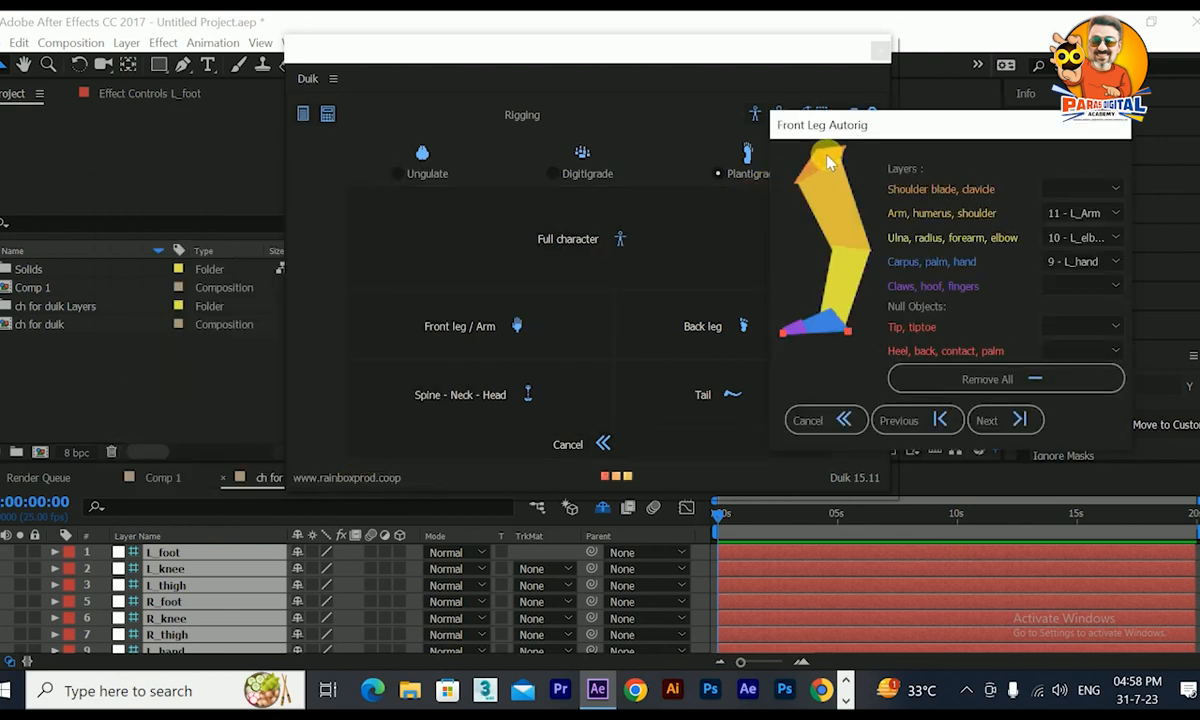
Step: Accept the arm, elbow and hand bones for both front legs and the Head, Neck and torso bones for the spine
drag(815, 125, 361, 125)
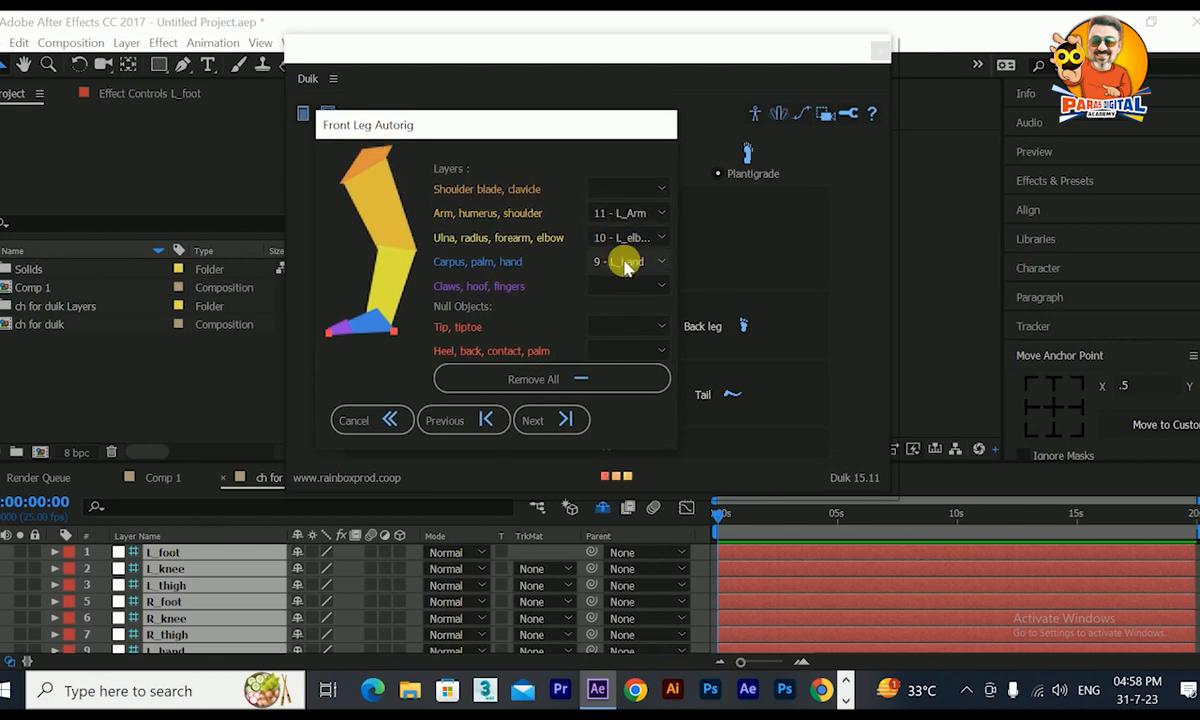
click(576, 428)
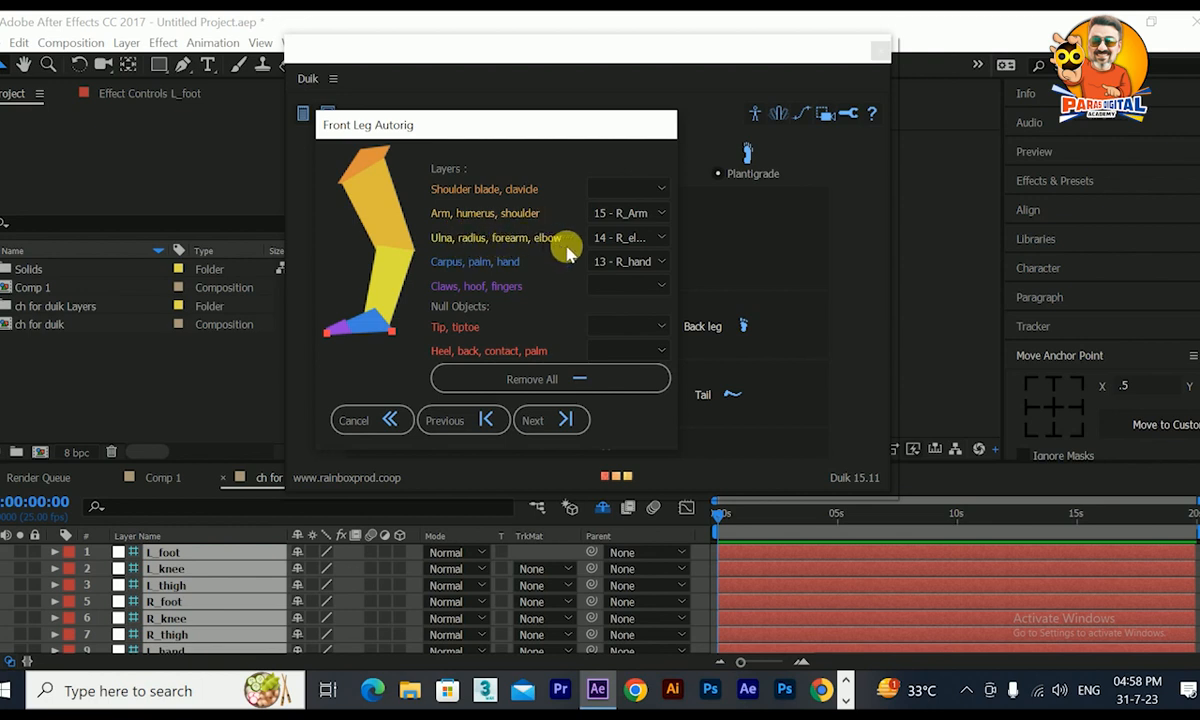
click(538, 419)
drag(773, 116, 201, 127)
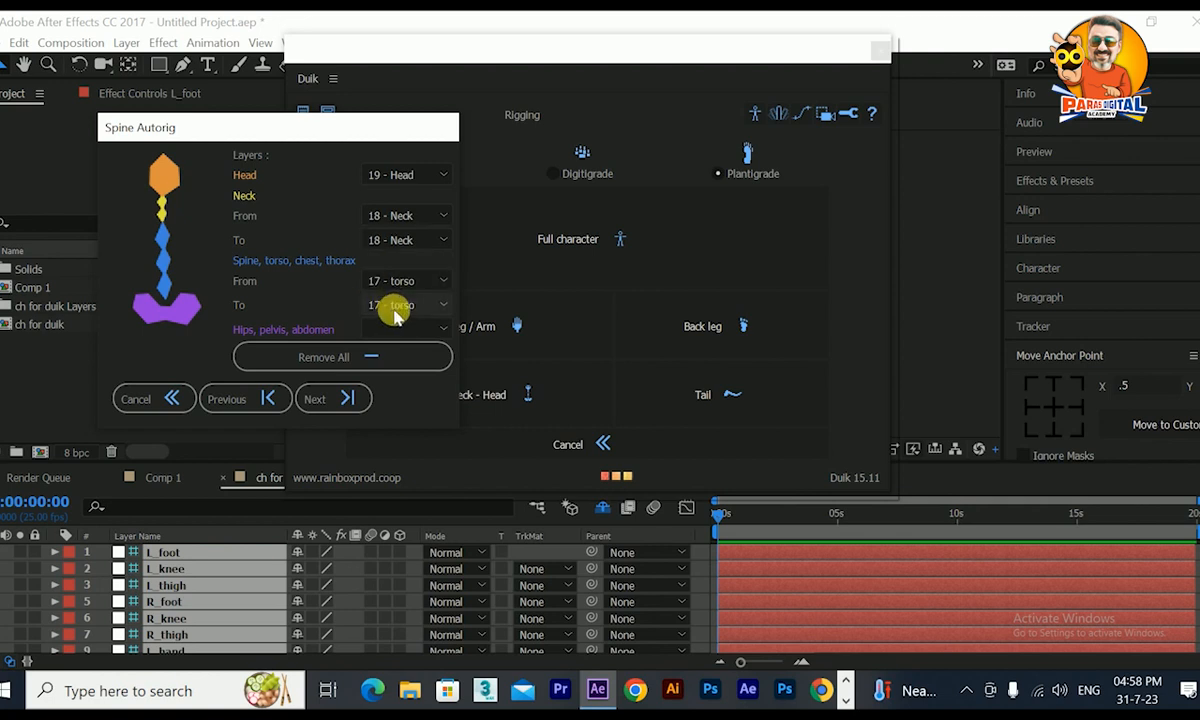
click(350, 397)
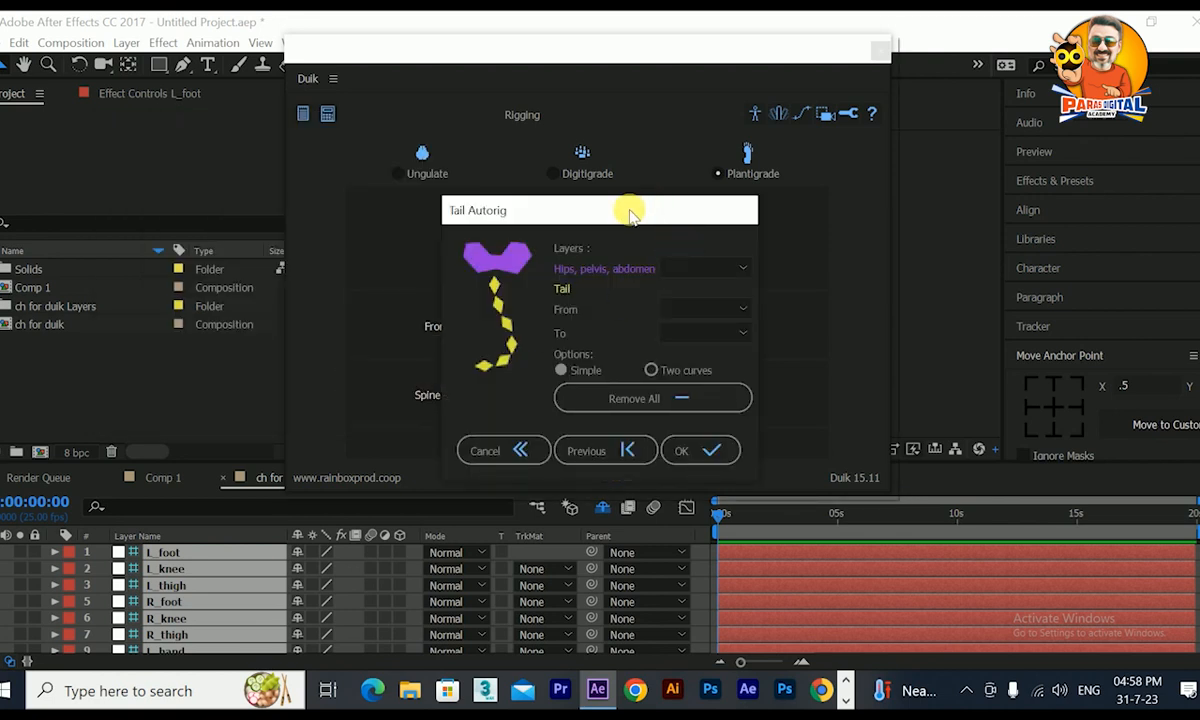
Step: Clear all layer assignments in the Tail Autorig and complete the full-character rig
drag(627, 206, 387, 144)
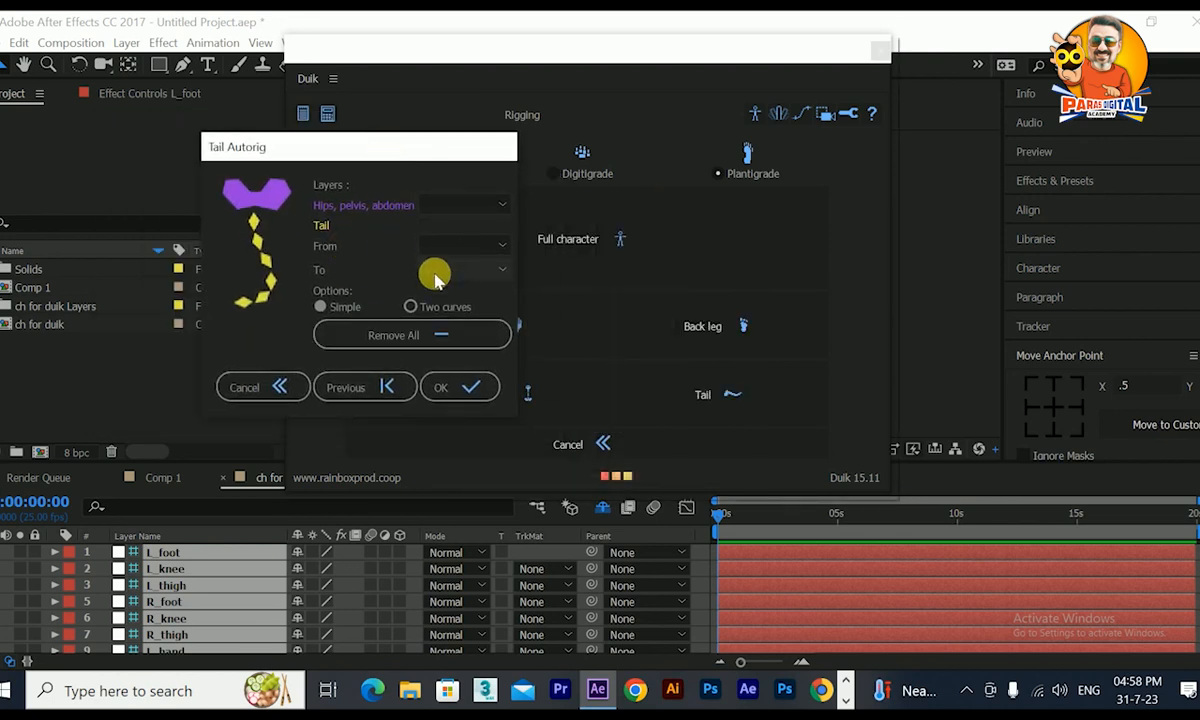
click(389, 338)
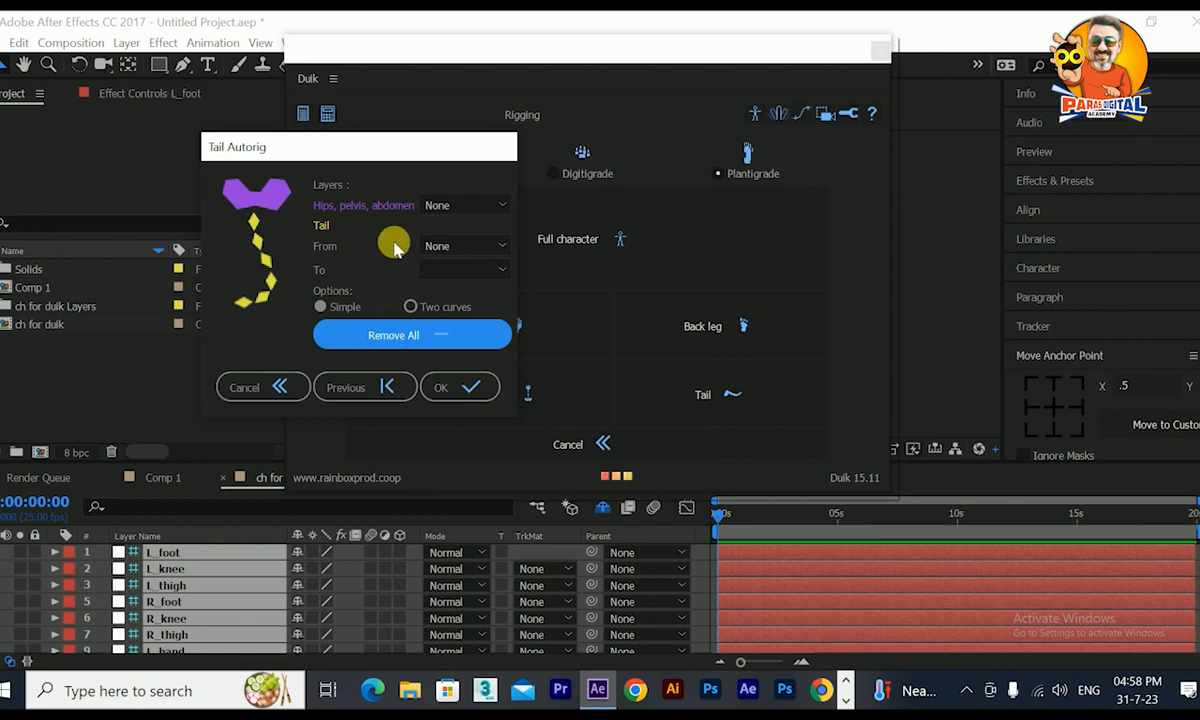
click(438, 388)
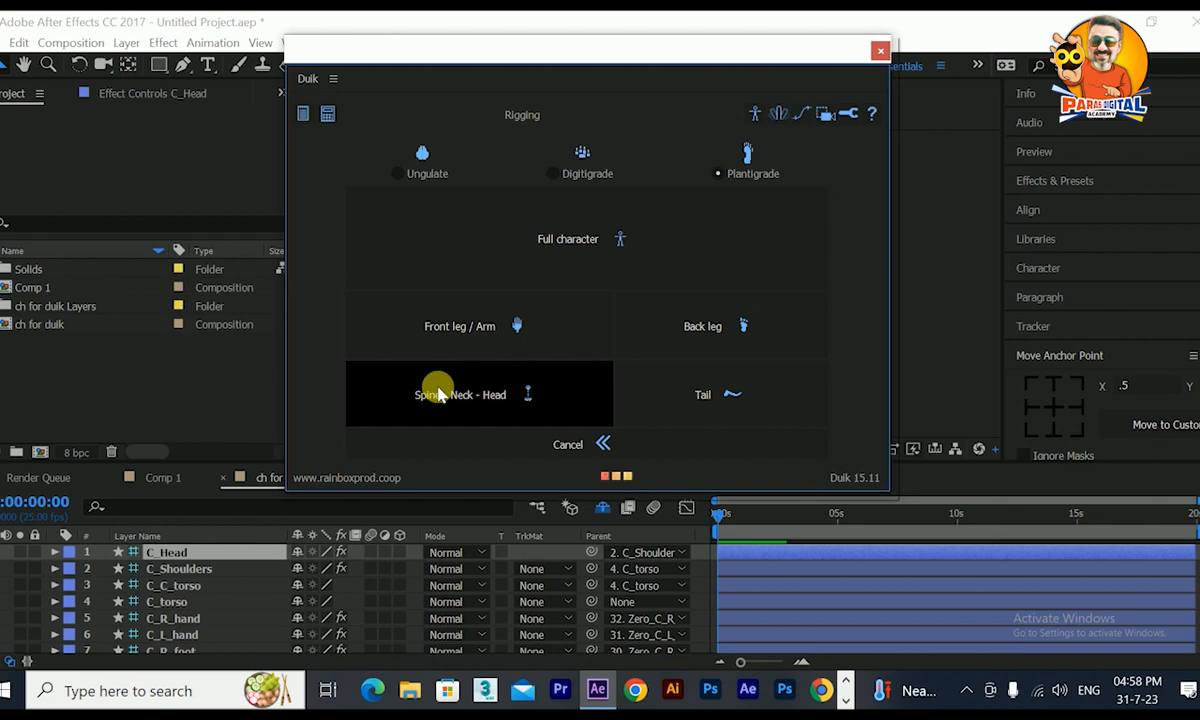
Step: Close the Duik window and look through the new controller layers and the bone layers in the timeline
scroll(195, 605, down, 1)
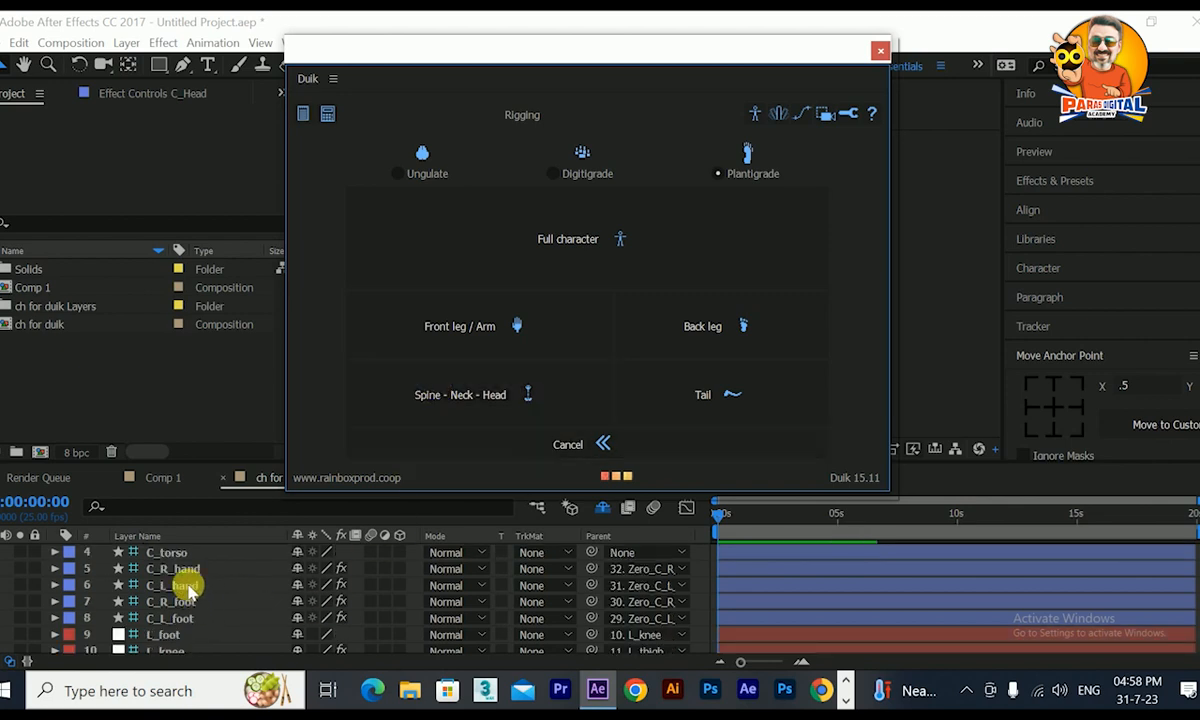
scroll(170, 575, up, 1)
click(166, 552)
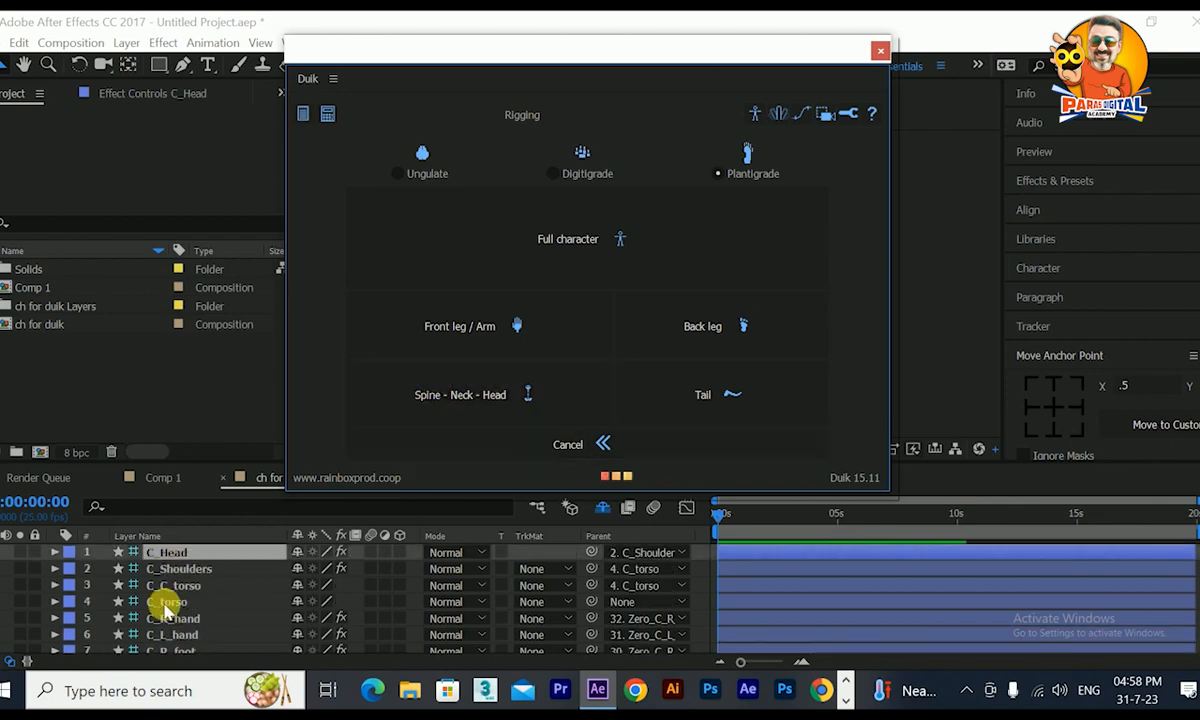
click(880, 50)
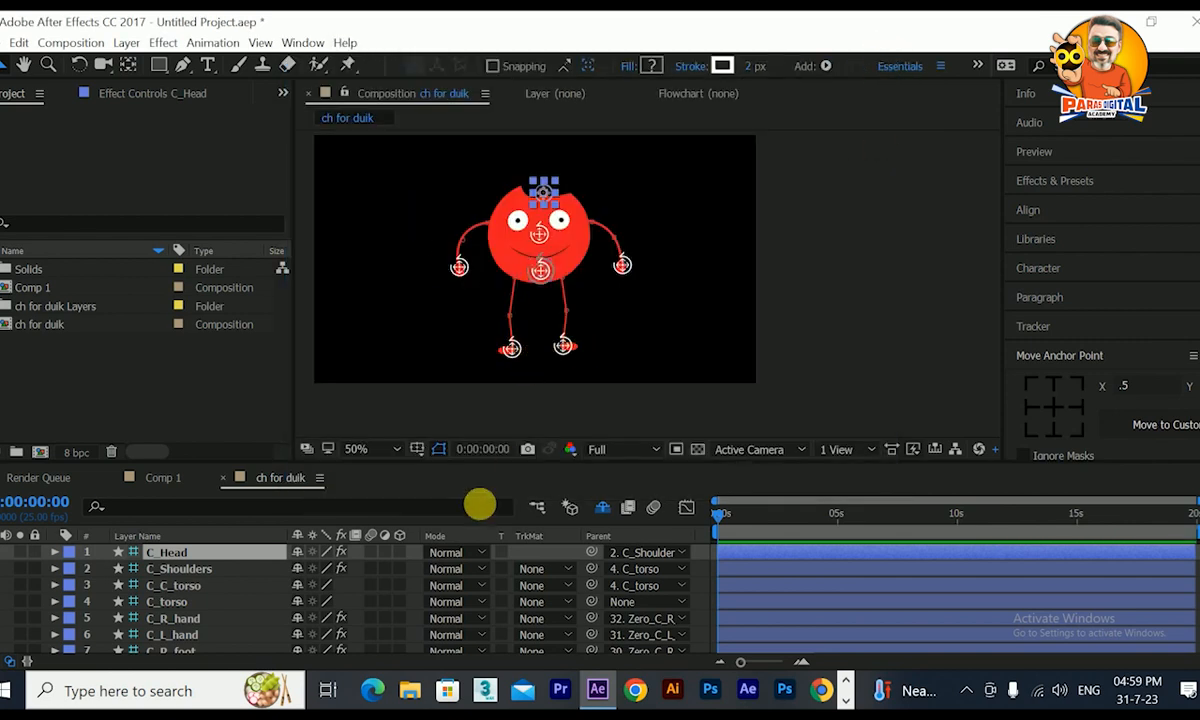
scroll(280, 575, down, 5)
scroll(240, 590, up, 5)
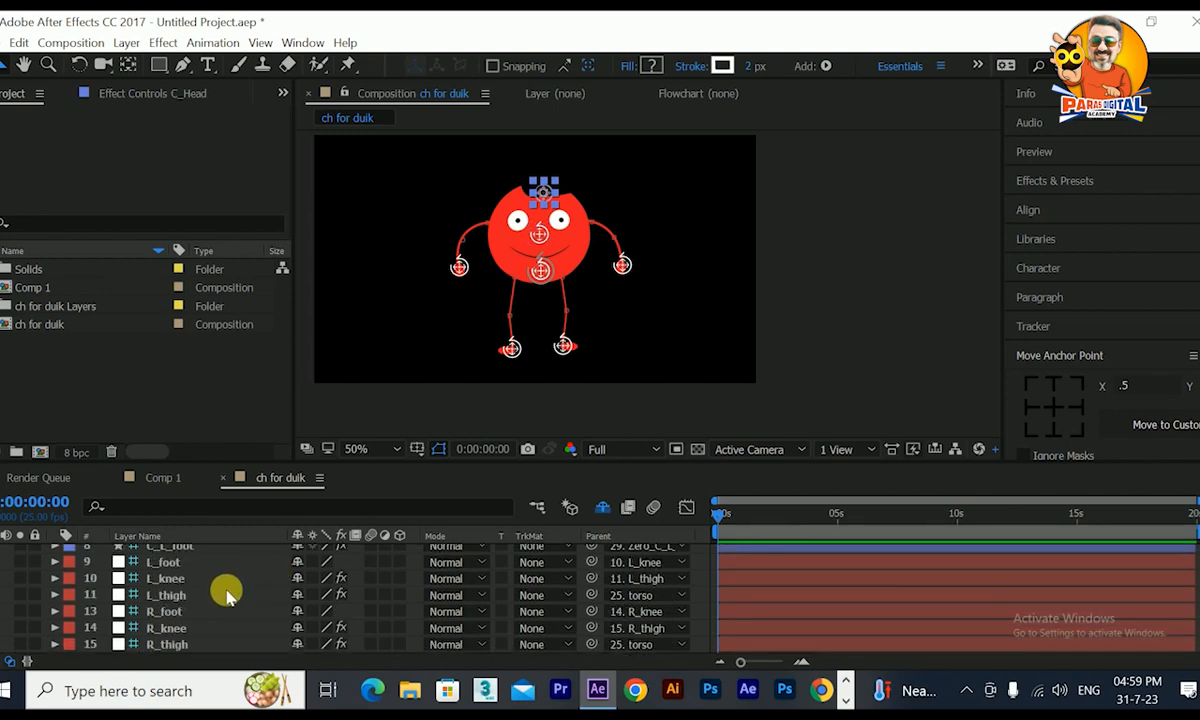
scroll(226, 596, down, 1)
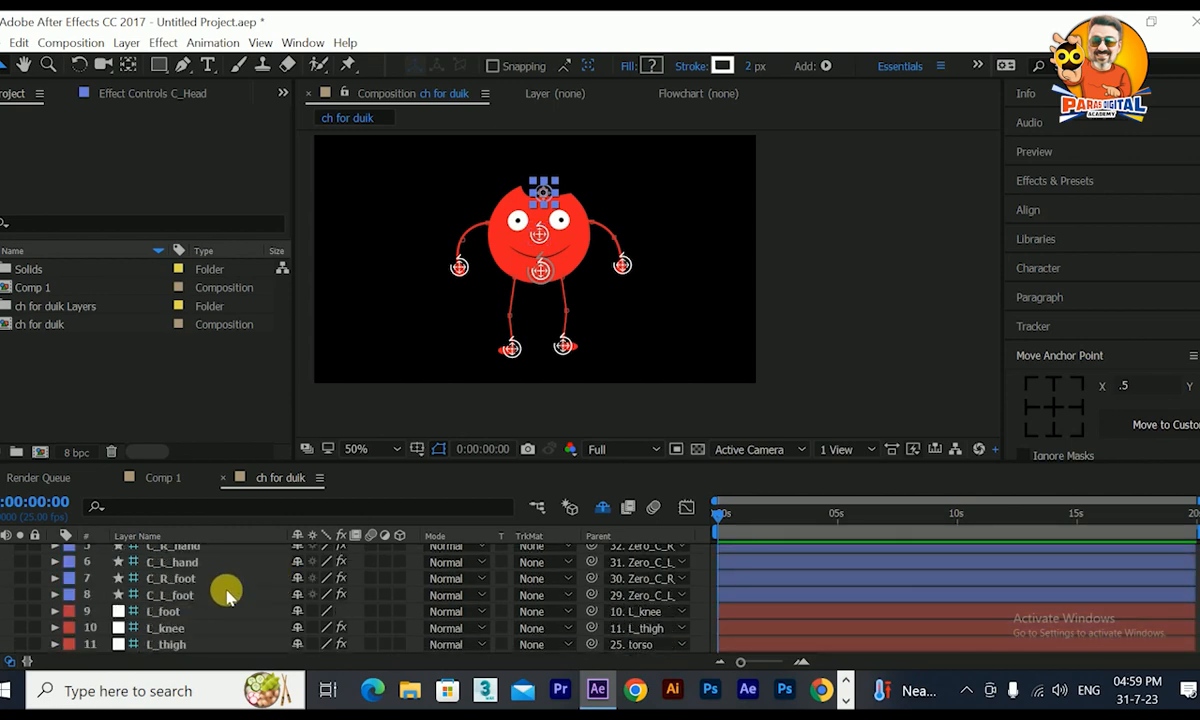
Step: Maximize the timeline and mark the foot, knee and thigh bones of both legs as shy to hide them
key(grave)
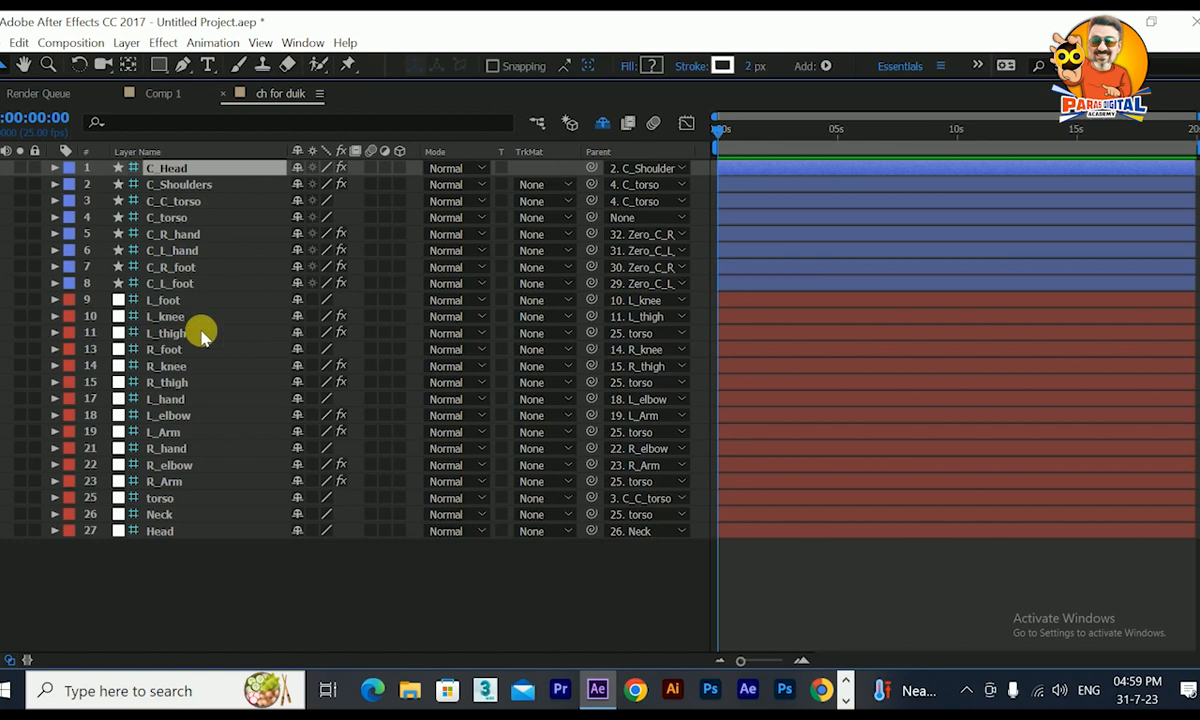
click(297, 300)
click(297, 304)
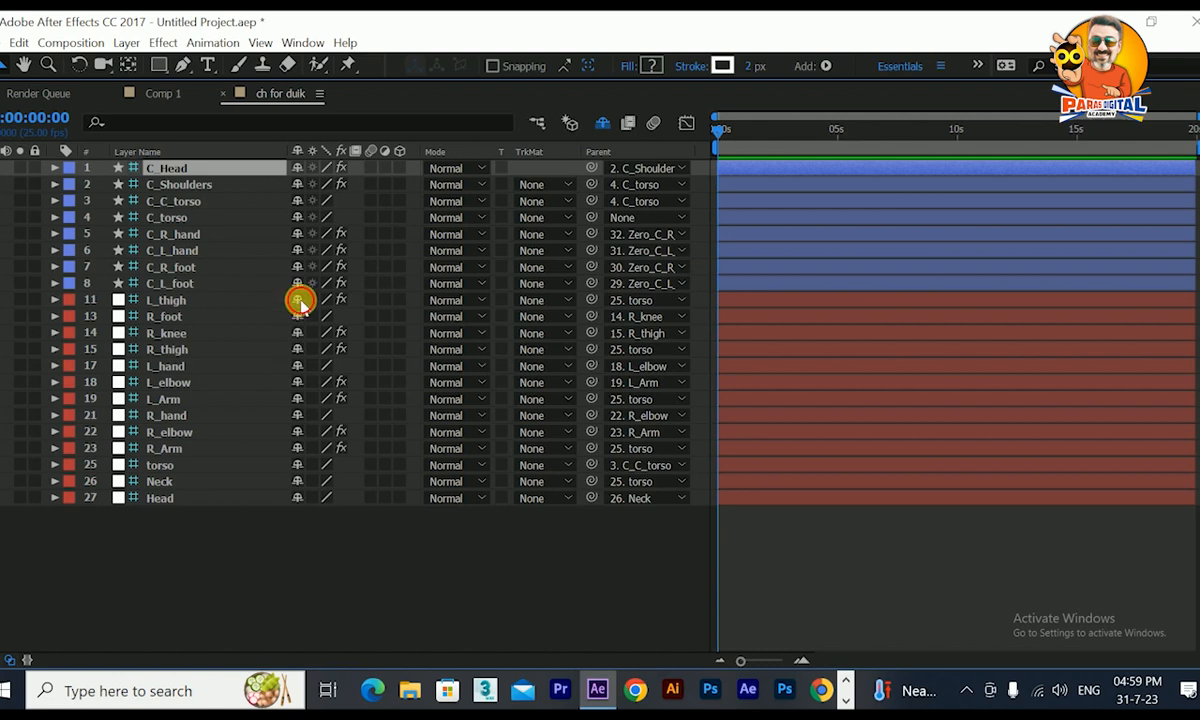
click(297, 301)
click(298, 303)
click(299, 313)
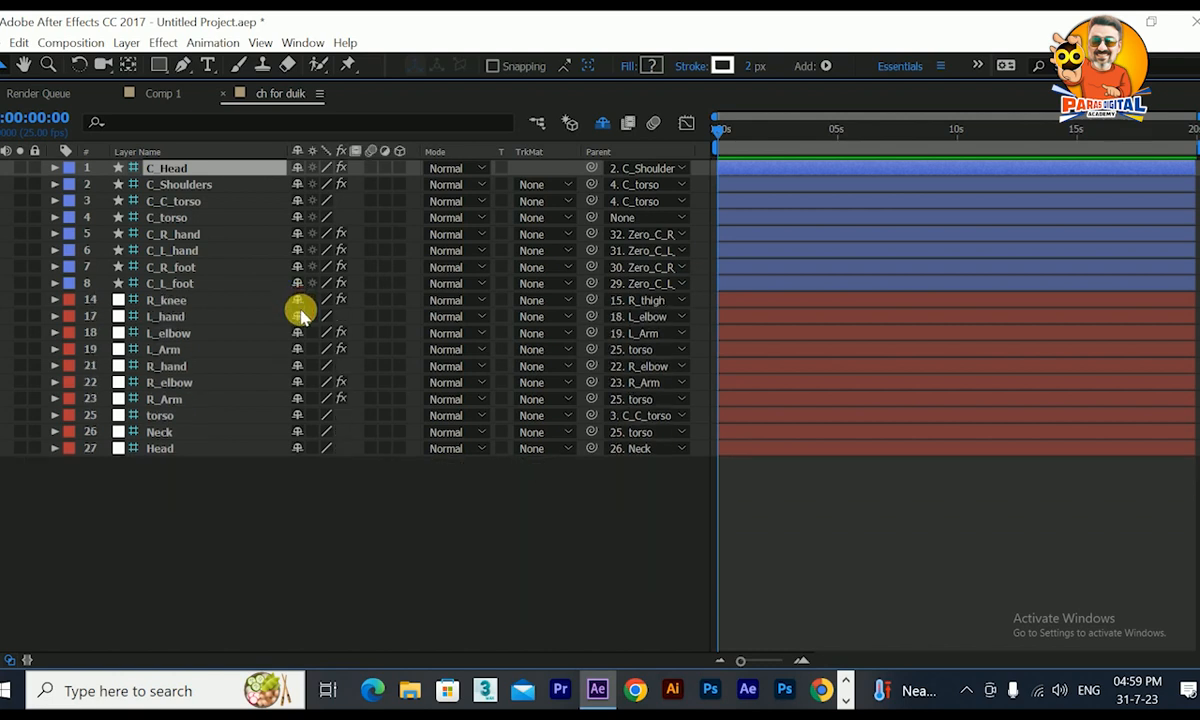
click(299, 300)
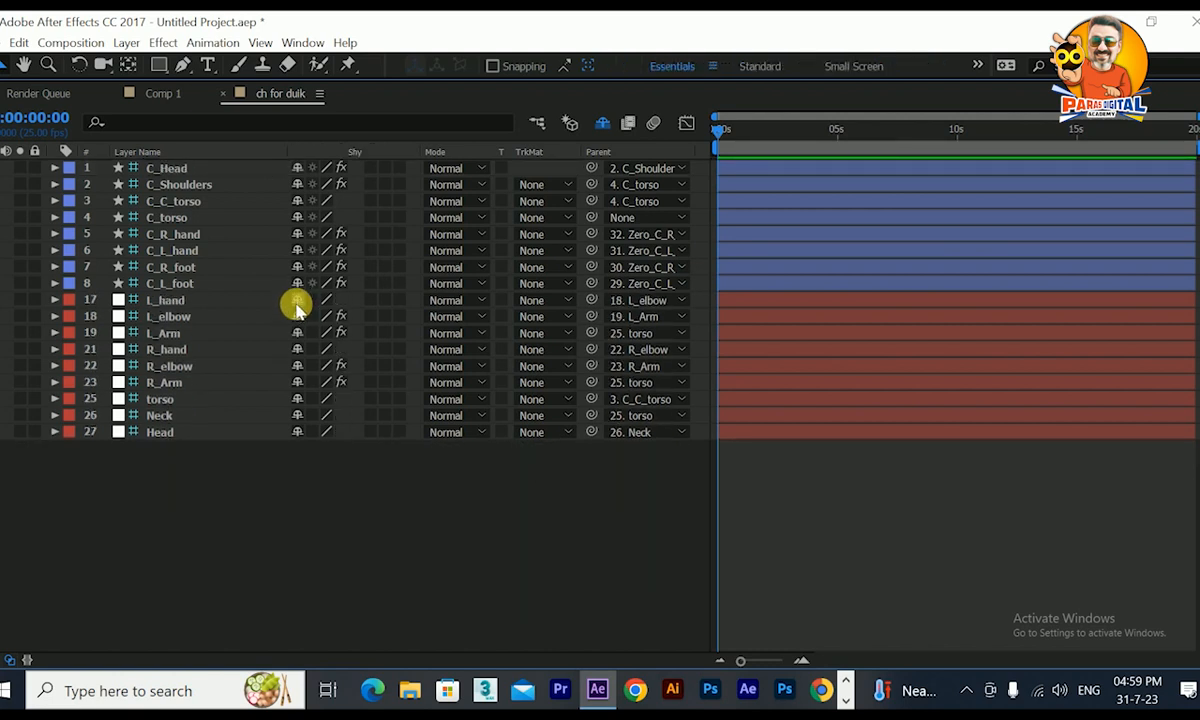
Step: Mark the hand, elbow and arm bones of both arms as shy to hide them from the timeline
click(297, 302)
click(297, 302)
click(297, 302)
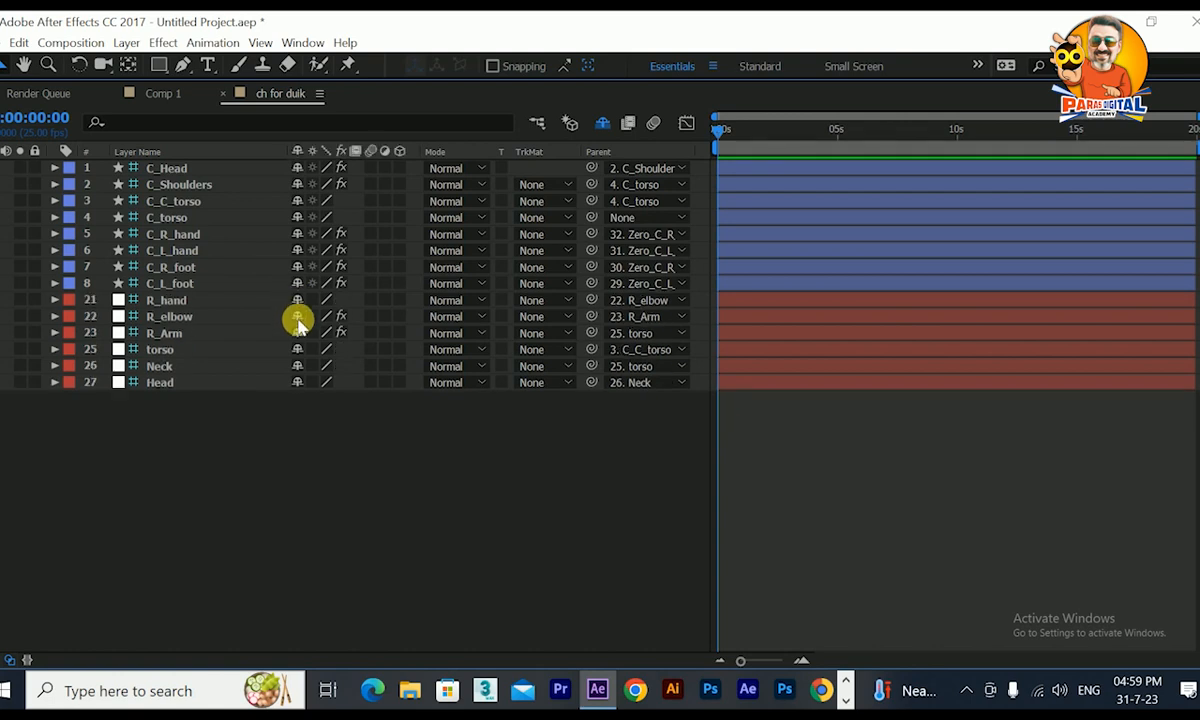
click(297, 302)
click(297, 302)
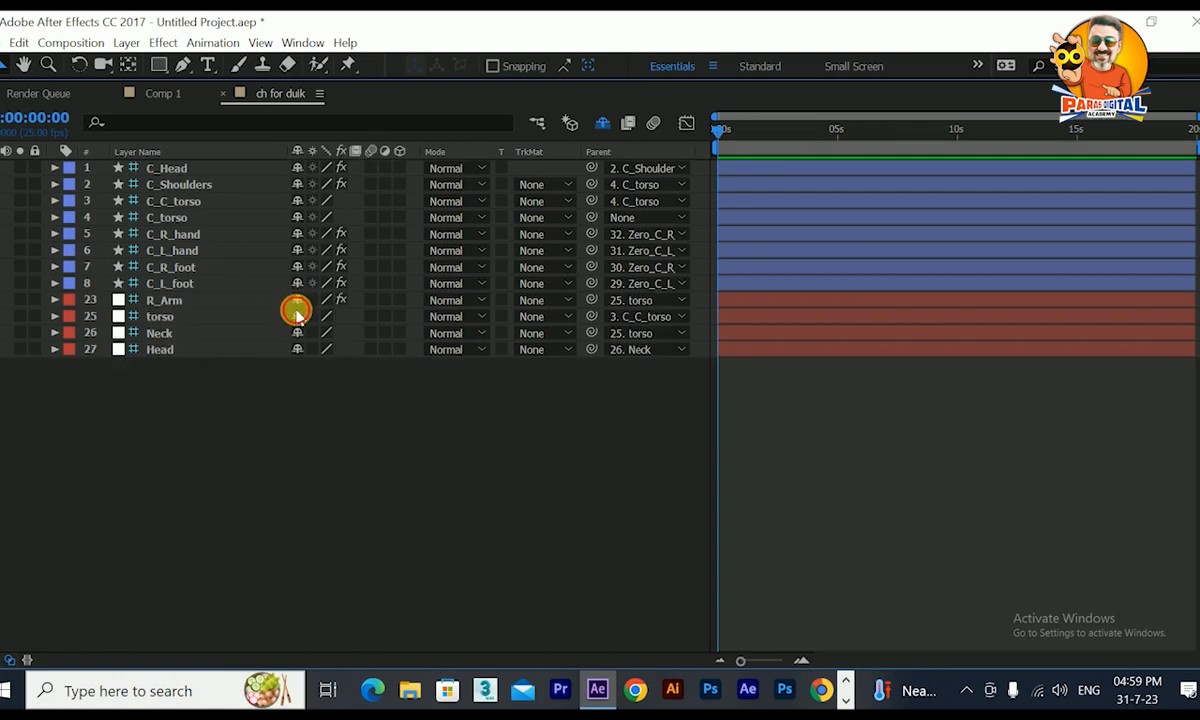
click(297, 302)
Step: Mark the torso, Head and Neck bones as shy and restore the full workspace
click(297, 302)
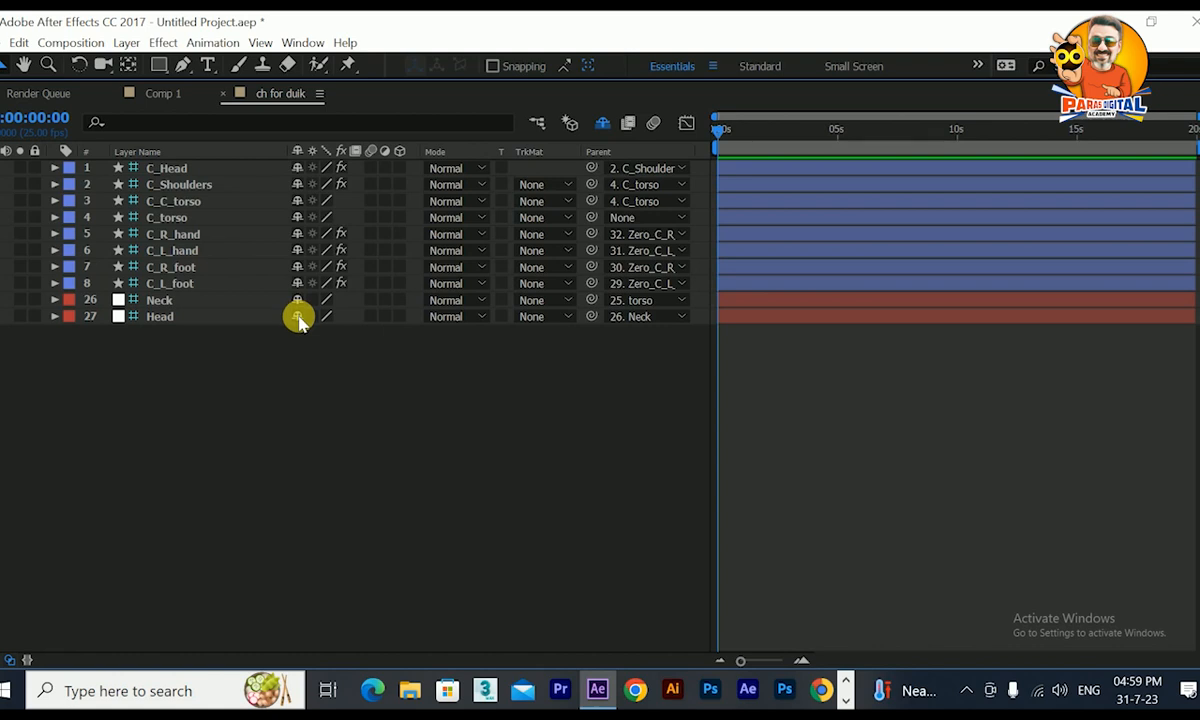
click(297, 316)
click(297, 300)
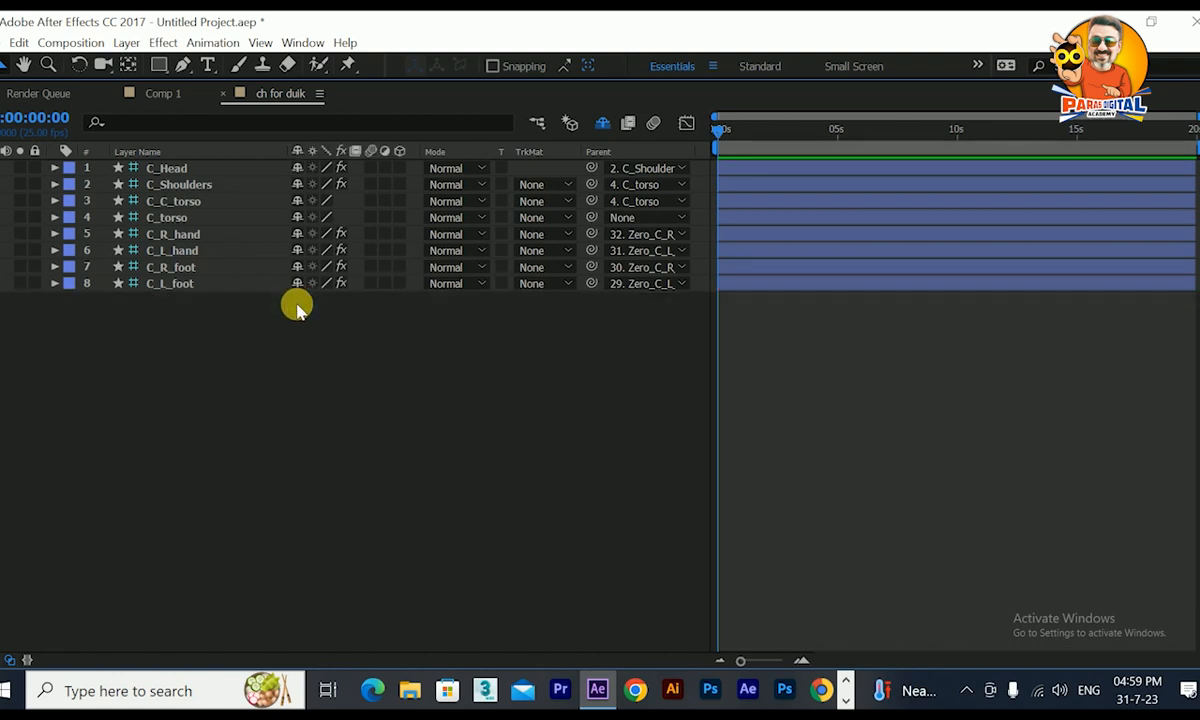
key(grave)
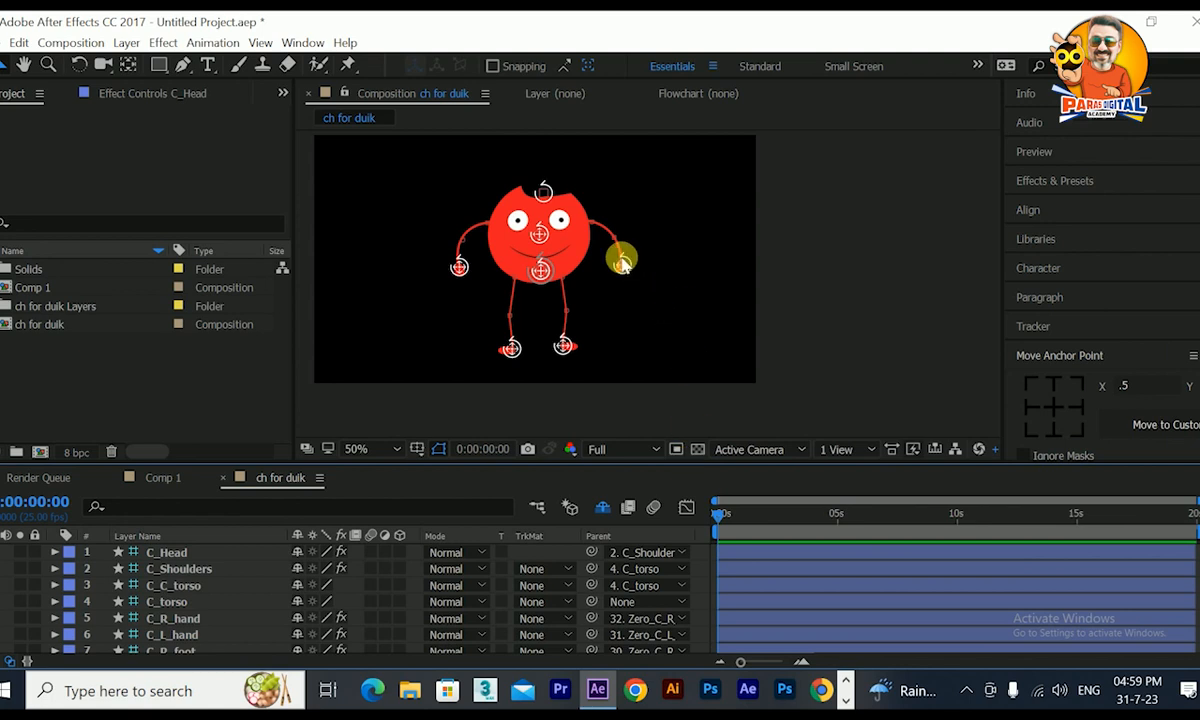
Step: Try moving the left and right hand controllers to test how each arm bends, undoing the moves
scroll(610, 270, up, 2)
drag(611, 247, 652, 155)
key(ctrl+z)
scroll(637, 244, down, 2)
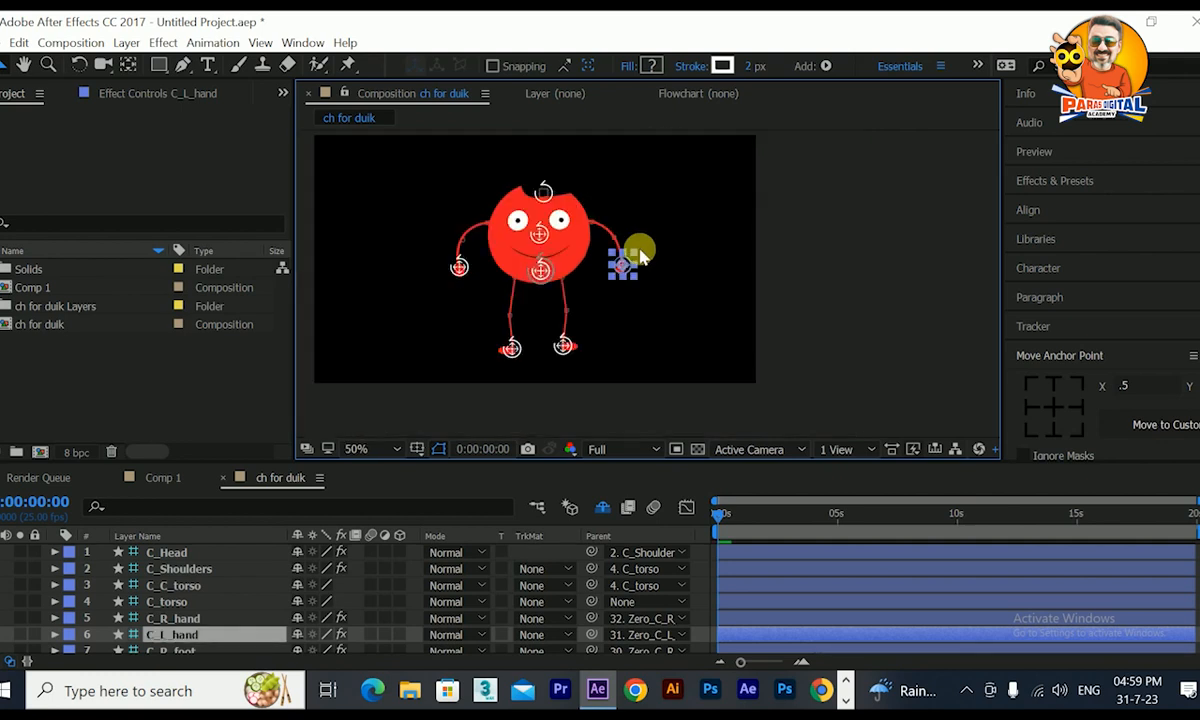
scroll(604, 270, up, 2)
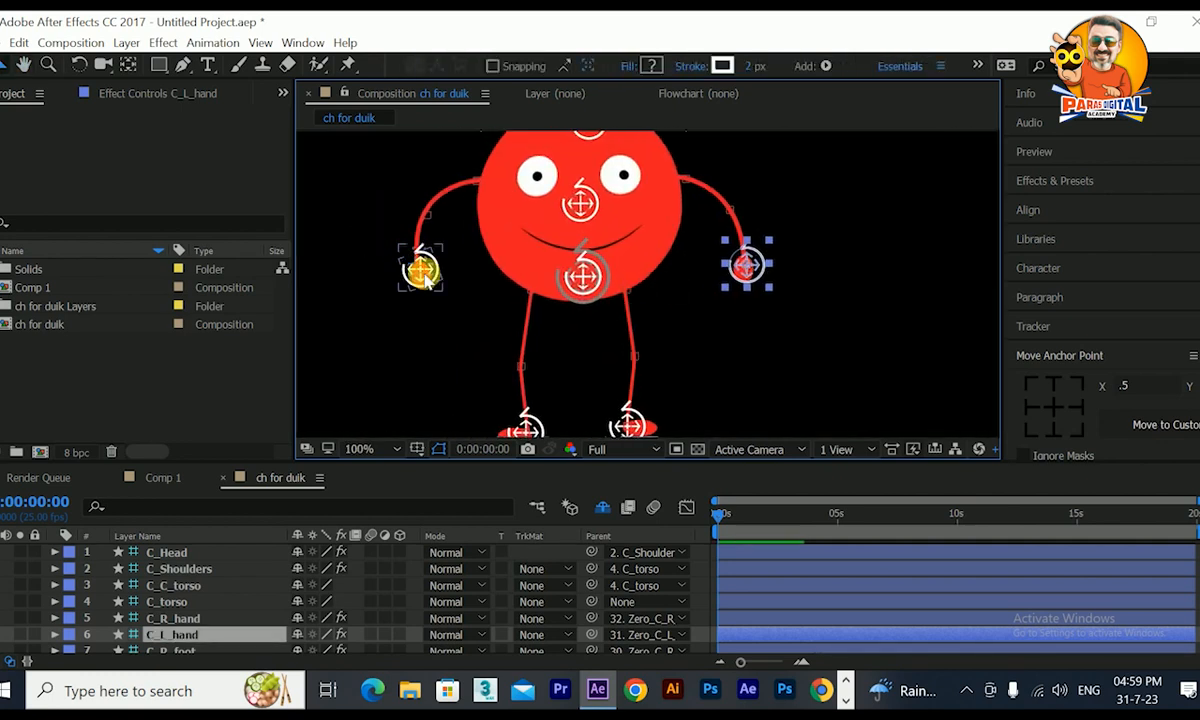
click(378, 246)
drag(415, 266, 457, 293)
Step: Try shifting the inner torso controller and the larger outer torso controller to test the body movement
mouse_move(580, 280)
mouse_down()
mouse_move(572, 268)
mouse_move(595, 273)
mouse_move(540, 278)
mouse_move(549, 268)
mouse_move(603, 277)
mouse_up()
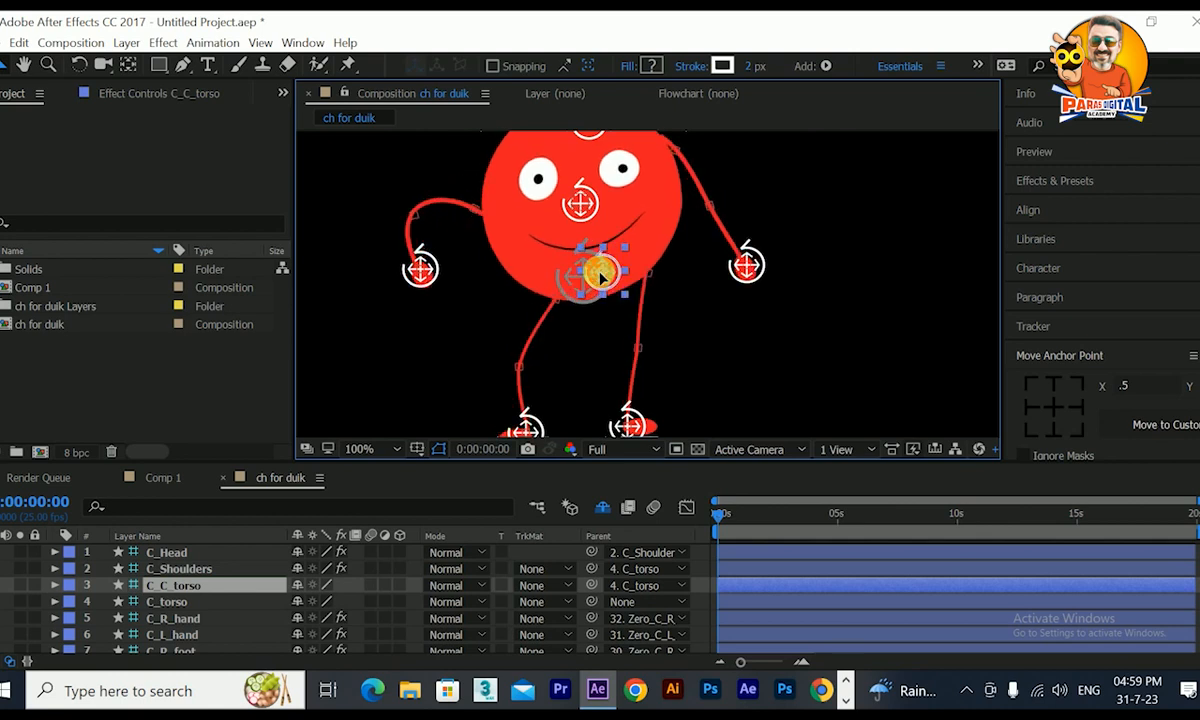
key(period)
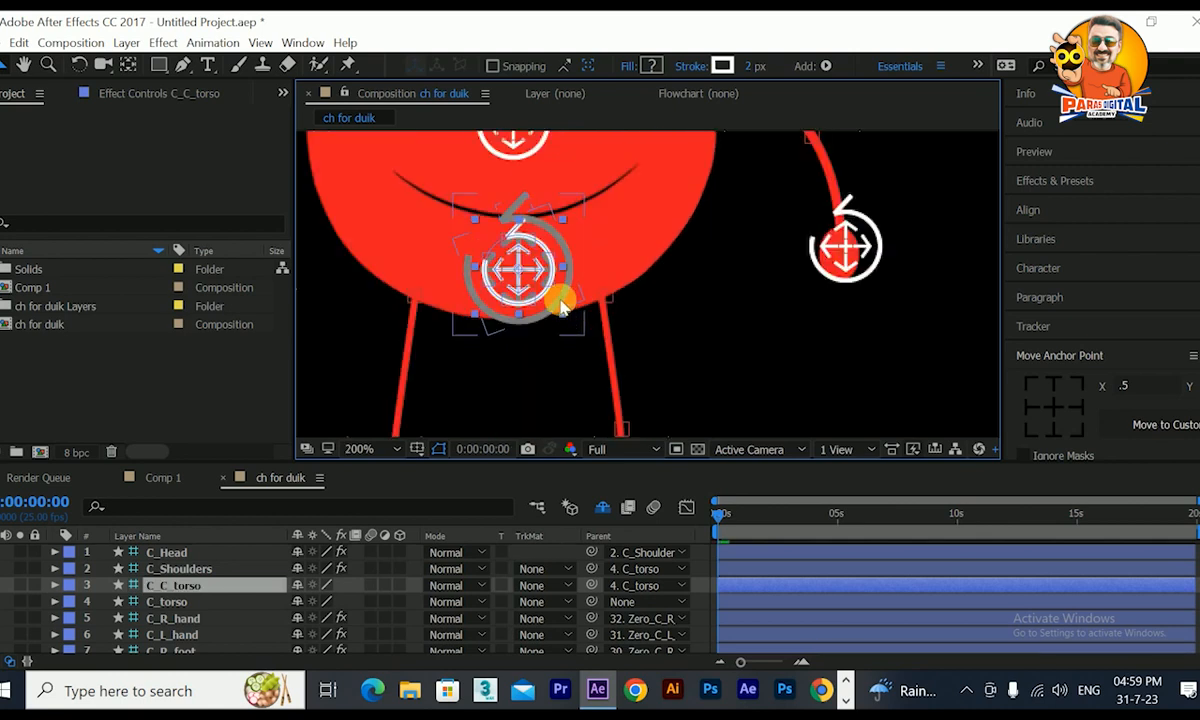
click(788, 336)
drag(537, 325, 601, 286)
scroll(545, 283, down, 1)
key(space)
Step: Try moving the right and left foot controllers to test how the legs bend, undoing the moves
drag(530, 392, 532, 337)
key(ctrl+z)
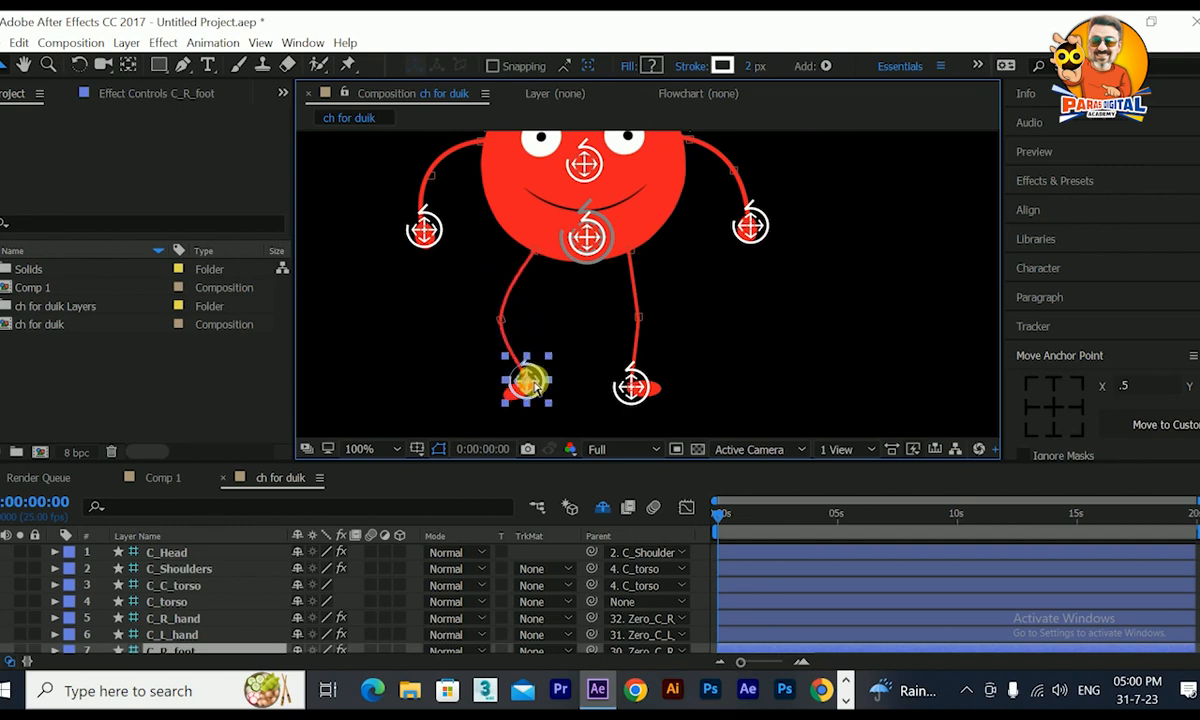
mouse_move(626, 386)
mouse_down()
mouse_move(651, 322)
mouse_move(646, 356)
mouse_move(604, 388)
mouse_move(612, 394)
mouse_up()
key(comma)
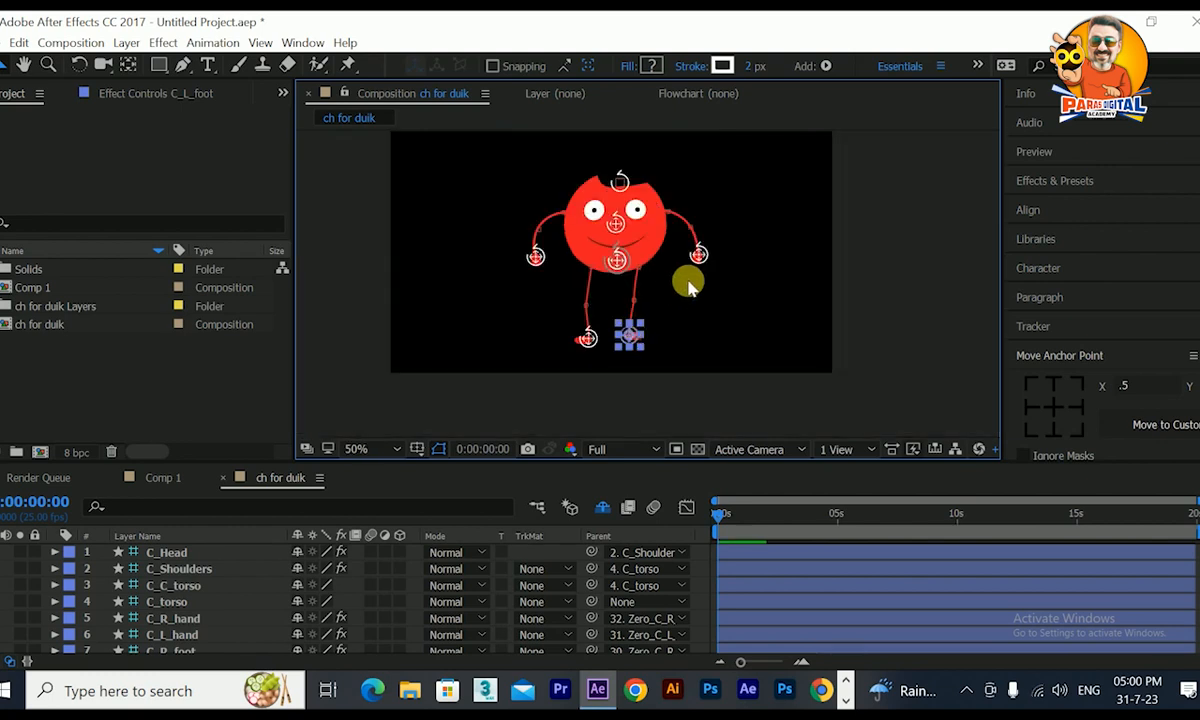
Step: Disable Clockwise in the left hand controller's IK L_elbow effect and raise the hand to bend the elbow downward
drag(697, 257, 703, 230)
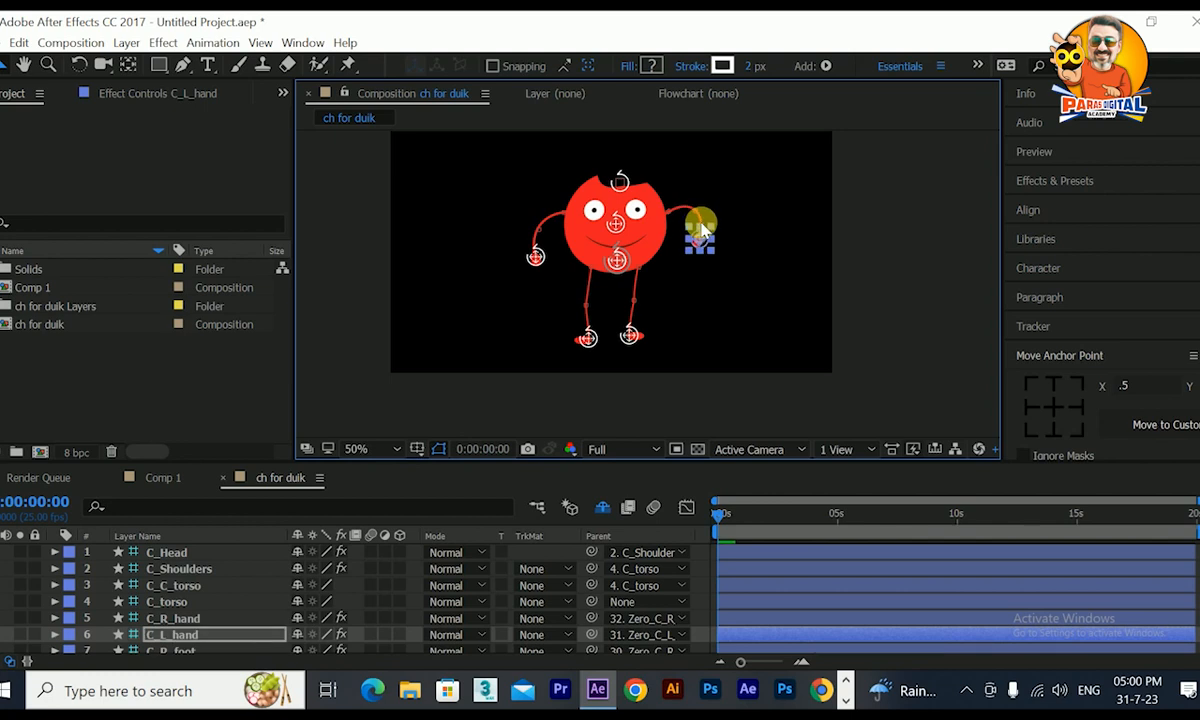
click(163, 96)
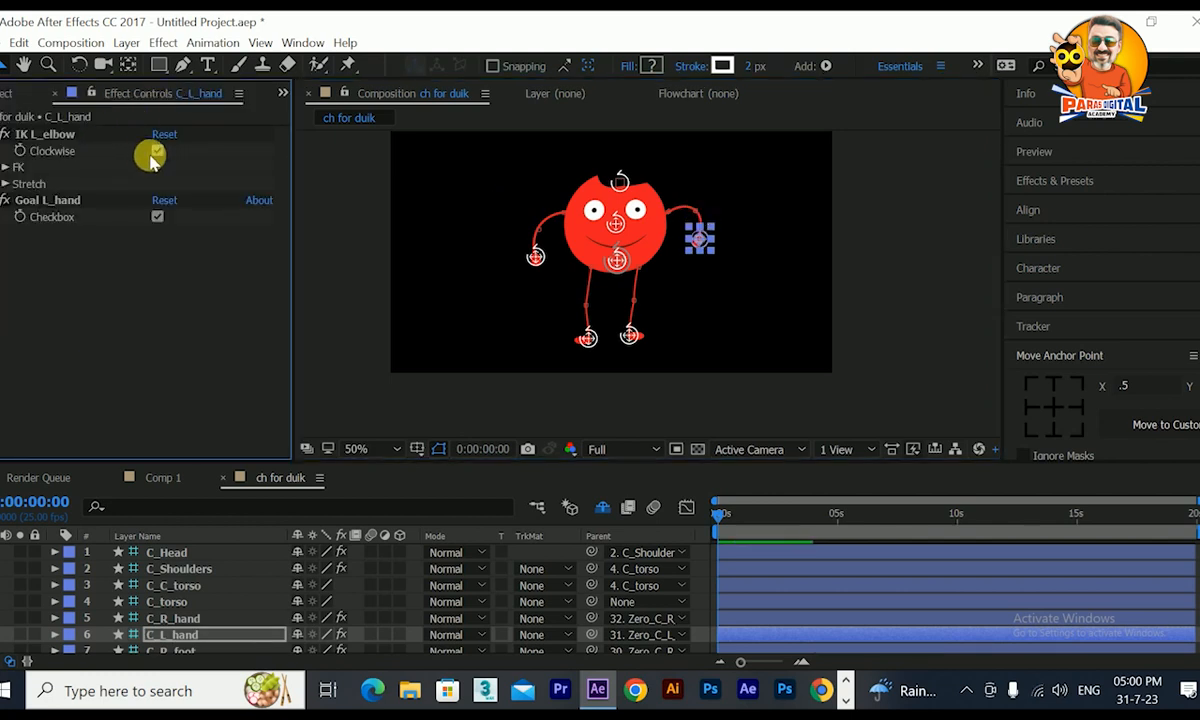
click(156, 154)
drag(705, 247, 708, 213)
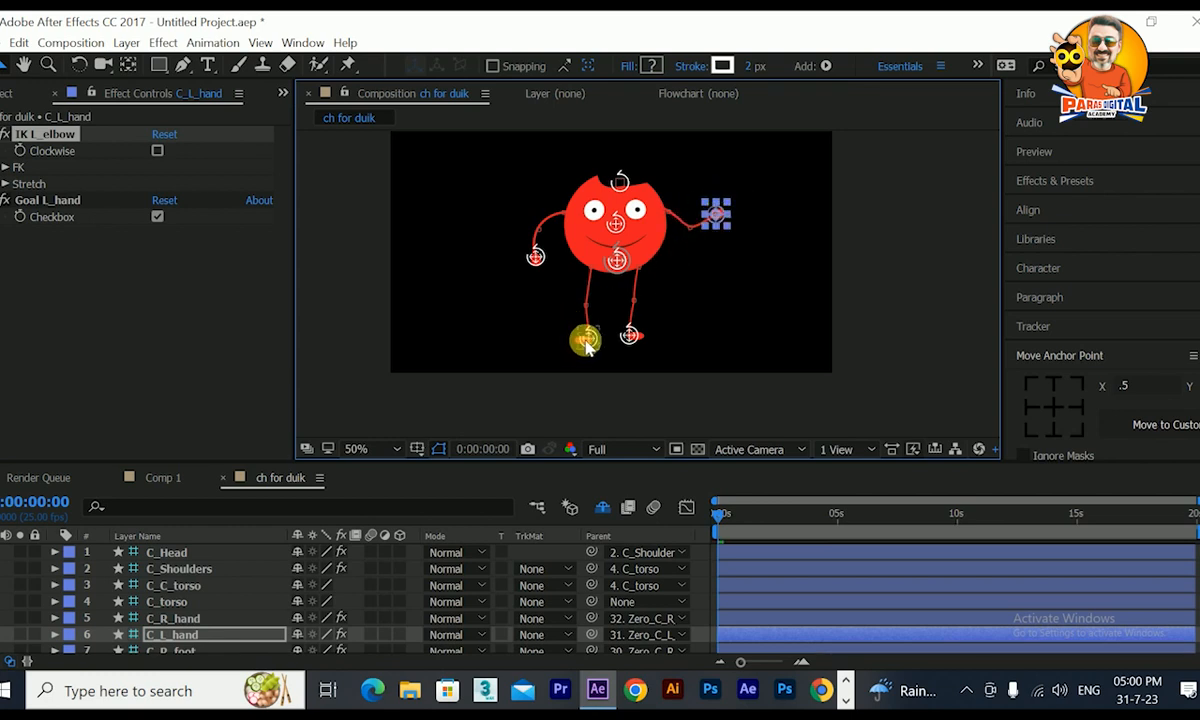
Step: Raise the right and left foot controllers so both knees bend outward
drag(586, 343, 589, 330)
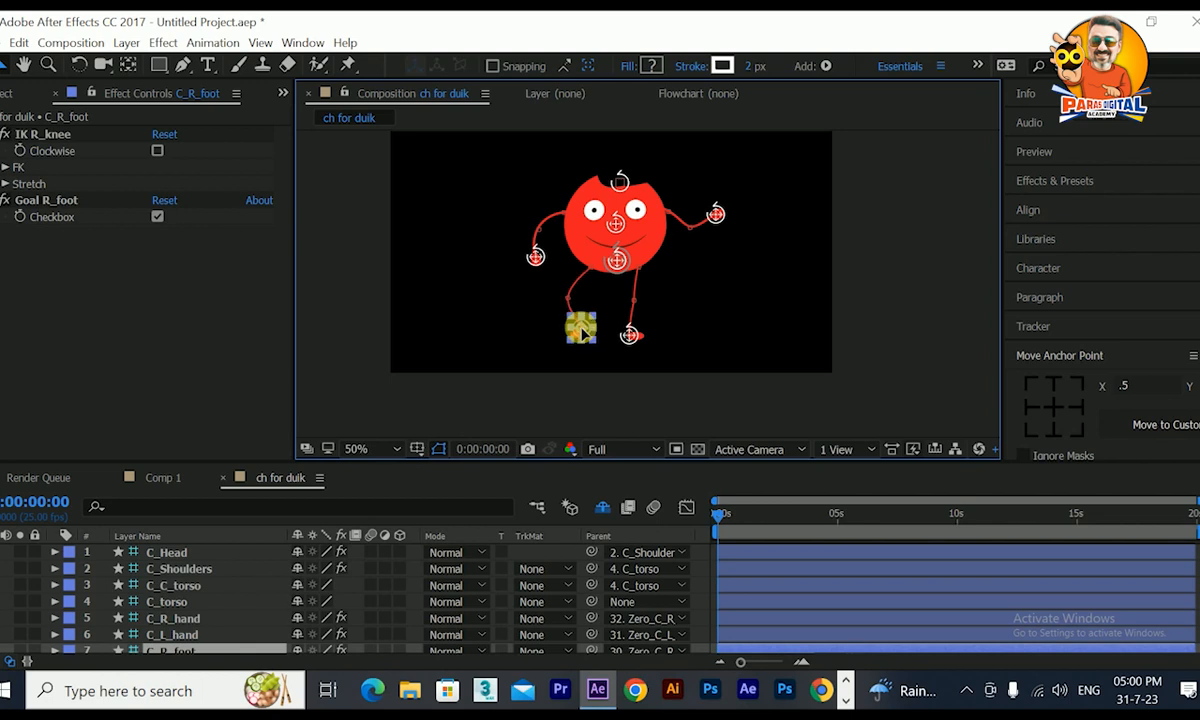
drag(632, 335, 650, 318)
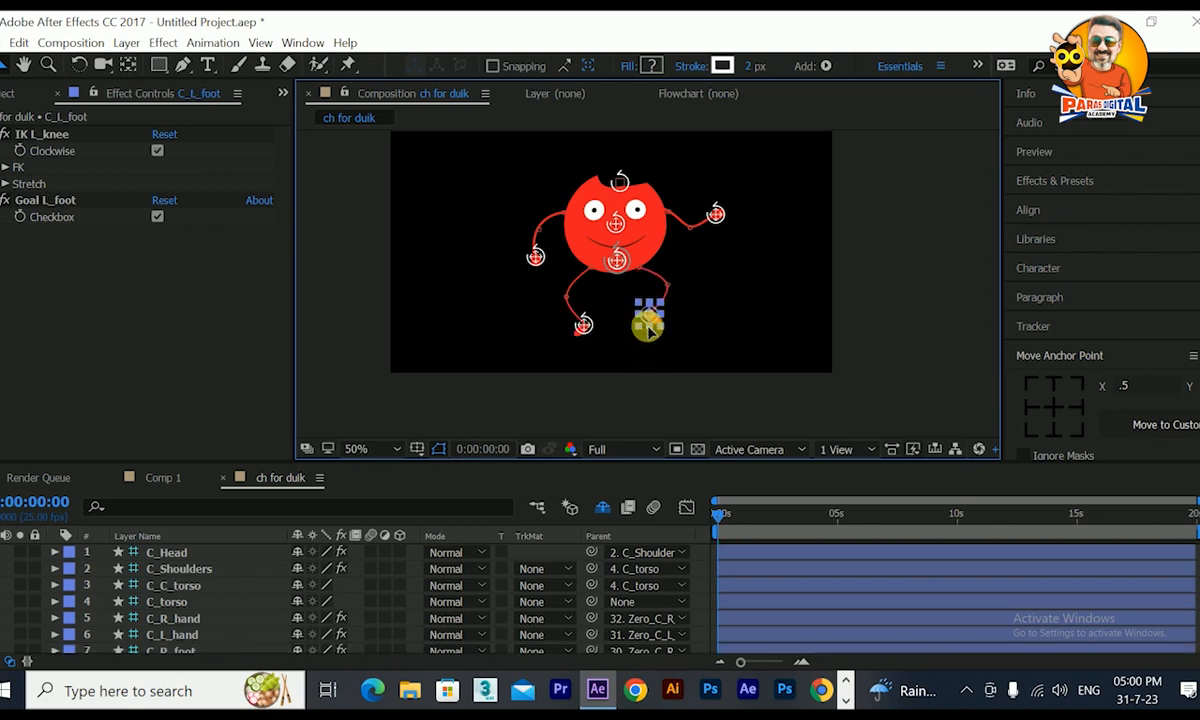
Step: Try the torso controller and examine the head and shoulders controllers on the body
mouse_move(620, 262)
mouse_down()
mouse_move(606, 250)
mouse_move(628, 235)
mouse_move(608, 248)
mouse_move(590, 235)
mouse_move(612, 255)
mouse_up()
click(618, 182)
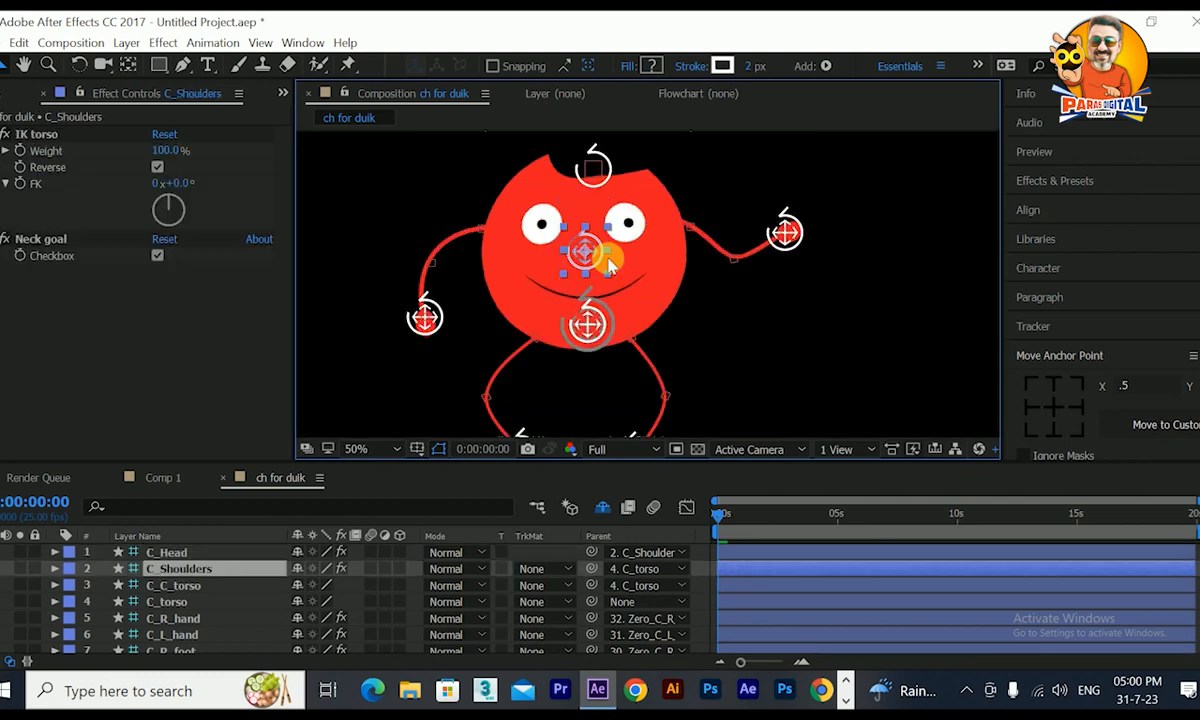
scroll(605, 260, down, 3)
click(608, 258)
scroll(611, 262, up, 2)
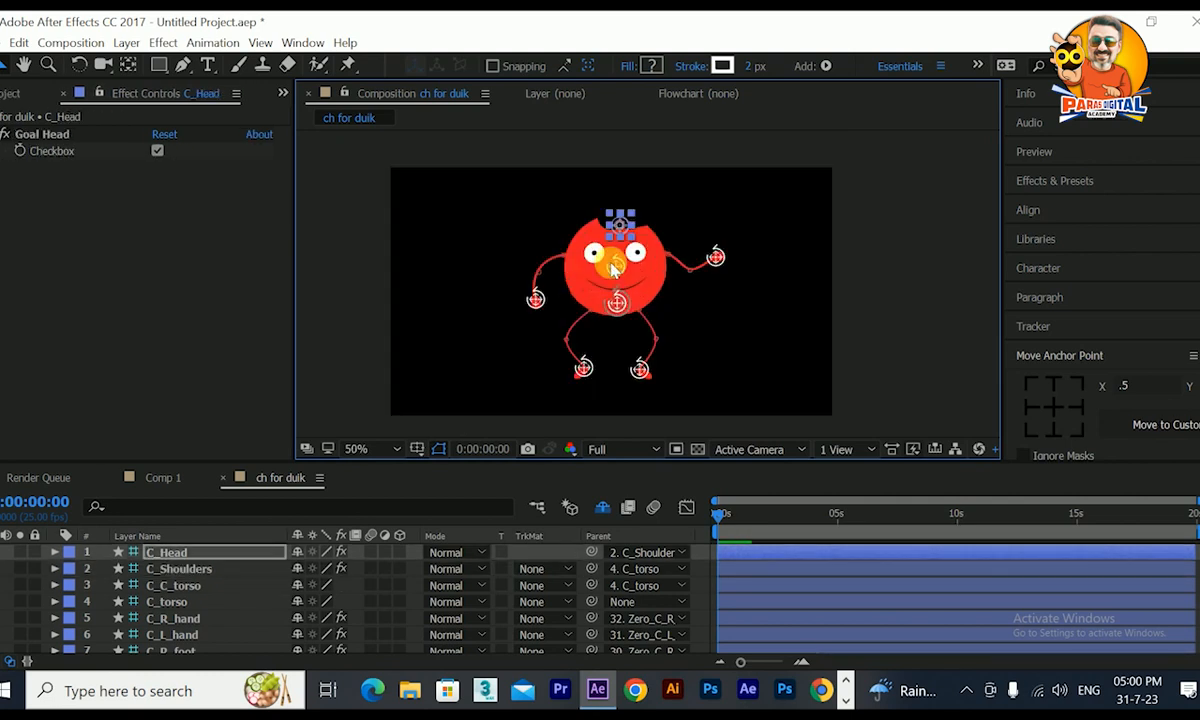